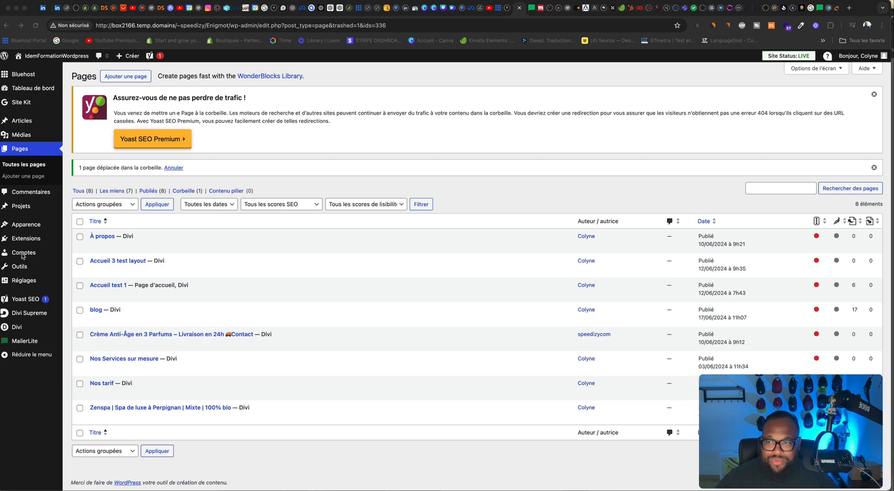
Step: Search the plugin directory for "mailer" among the extensions that can be added, and clear the search
{"action": "left_click", "coordinate": [32, 241]}
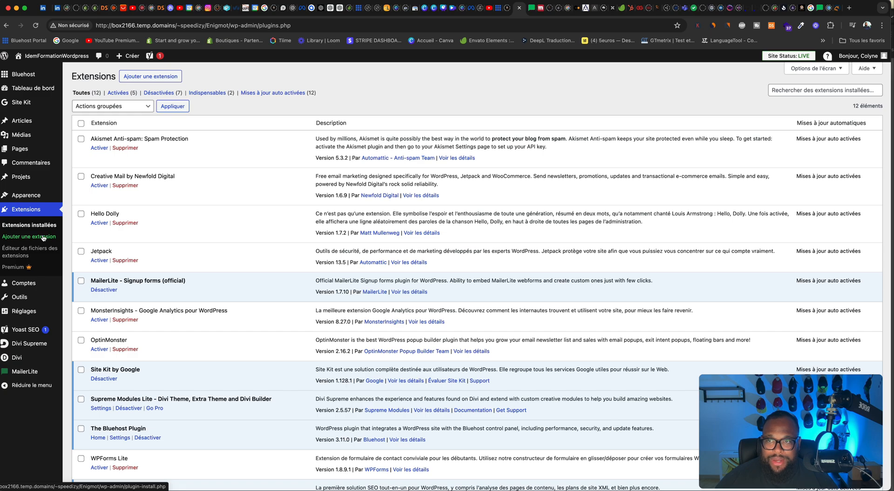
{"action": "left_click", "coordinate": [150, 76]}
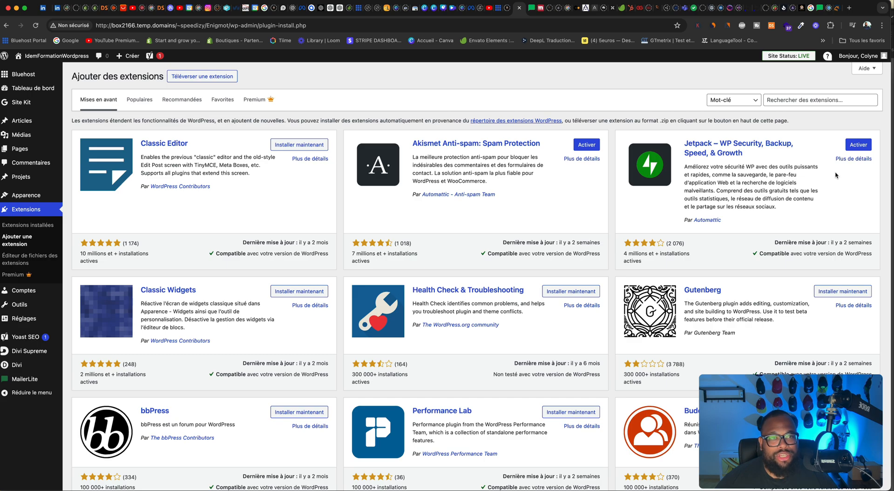
{"action": "left_click", "coordinate": [817, 98]}
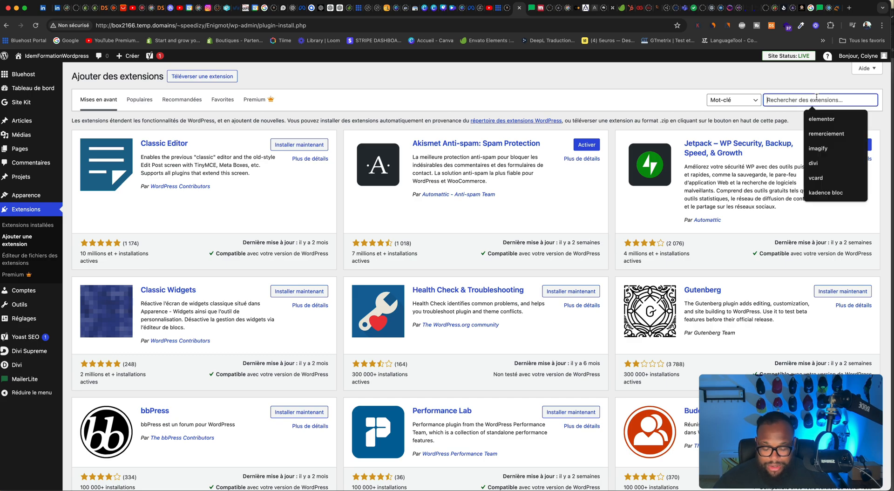
{"action": "type", "text": "mailer"}
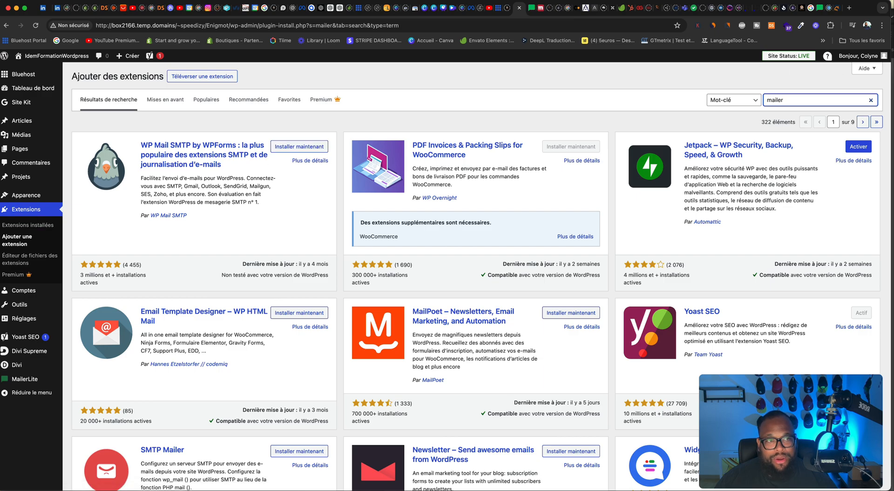
{"action": "left_click", "coordinate": [871, 101]}
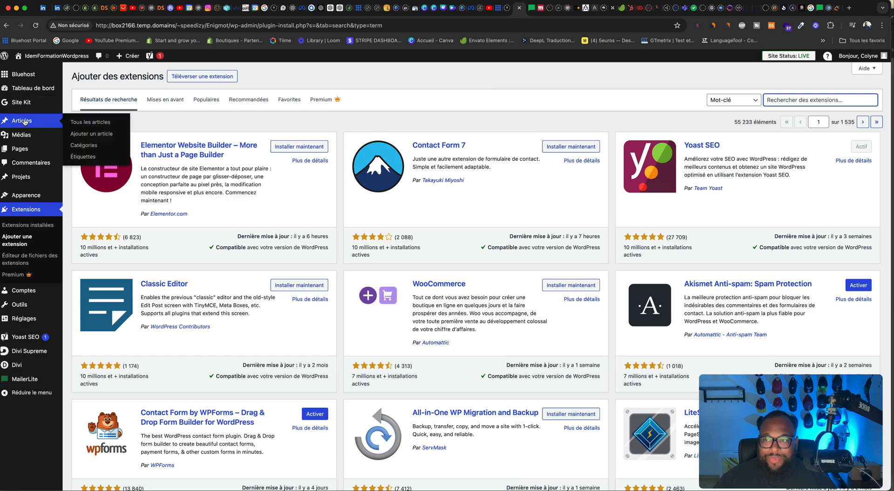
Step: Create a new page titled "Contact"
{"action": "left_click", "coordinate": [26, 149]}
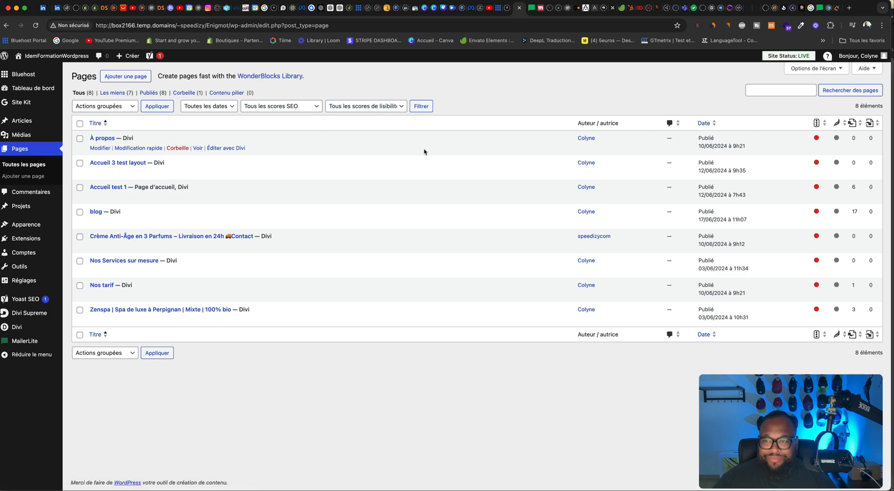
{"action": "left_click", "coordinate": [131, 79]}
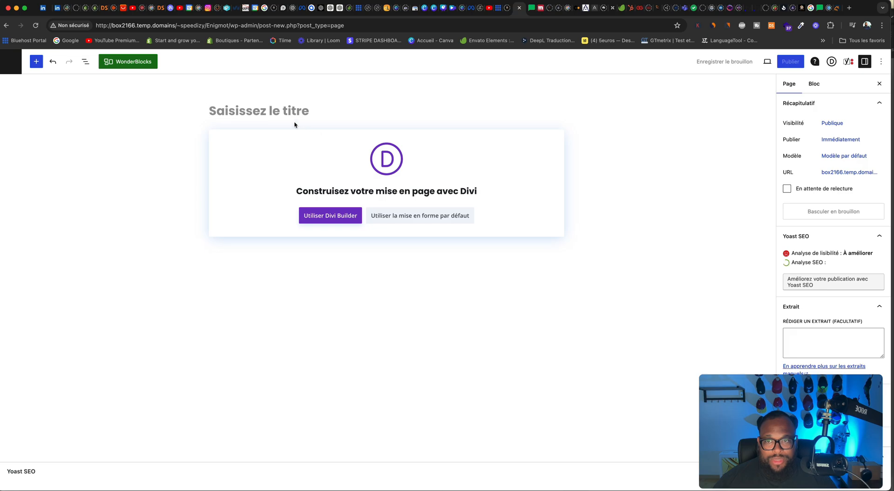
{"action": "type", "text": "Contact"}
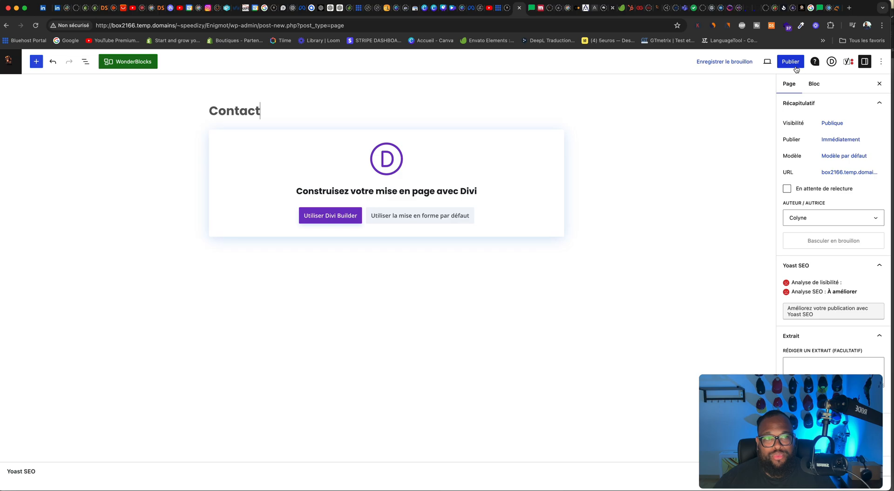
Step: Set the massage photo 10-1.jpg from the media library as the page's featured image
{"action": "scroll", "coordinate": [846, 149], "scroll_direction": "down", "scroll_amount": 5}
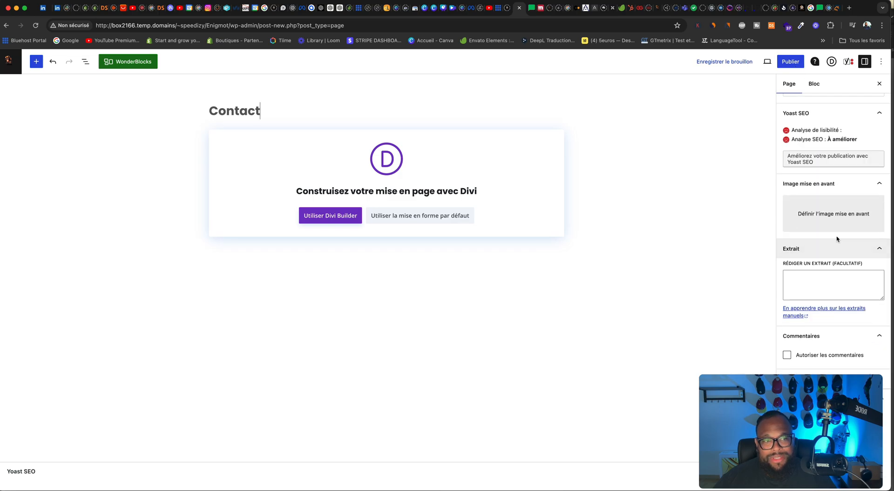
{"action": "left_click", "coordinate": [821, 216]}
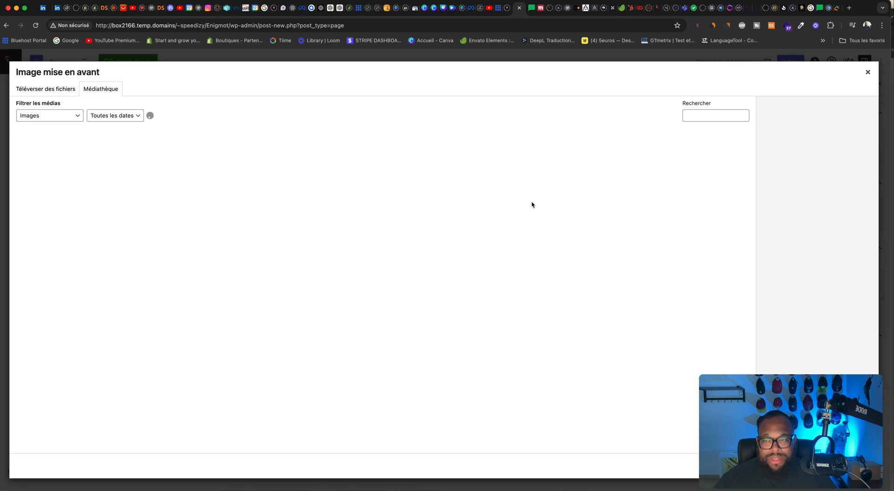
{"action": "scroll", "coordinate": [305, 217], "scroll_direction": "down", "scroll_amount": 5}
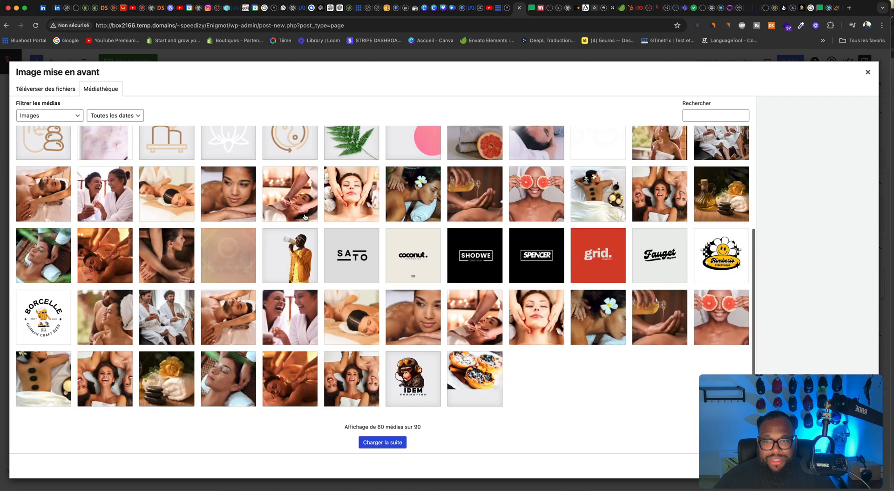
{"action": "left_click", "coordinate": [307, 205]}
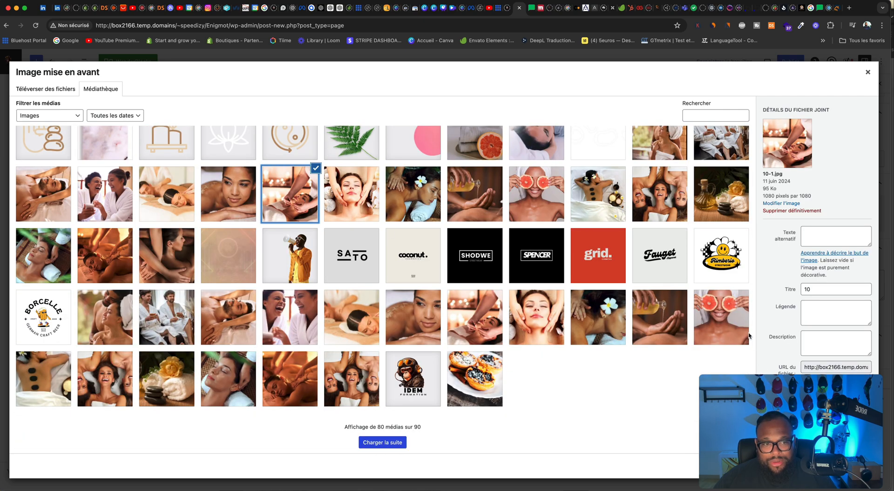
{"action": "left_click", "coordinate": [808, 464]}
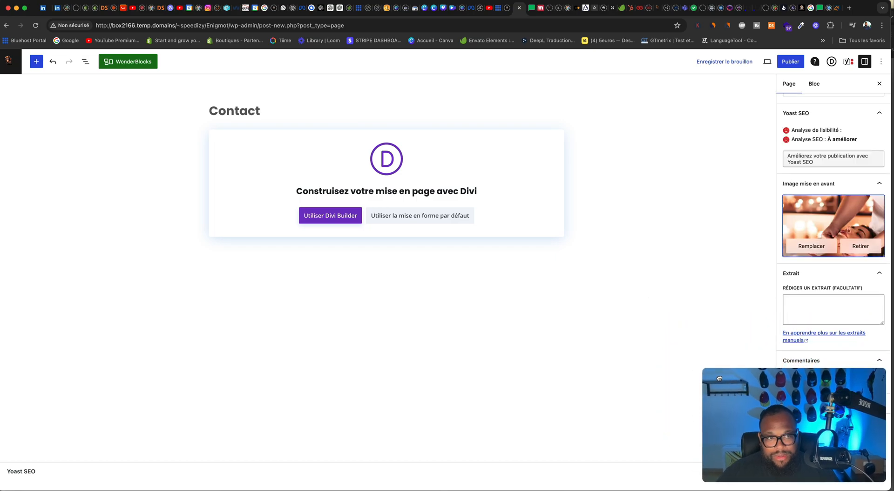
Step: Publish the Contact page and review its Yoast SEO search appearance preview
{"action": "left_click", "coordinate": [791, 61]}
{"action": "left_click", "coordinate": [807, 61]}
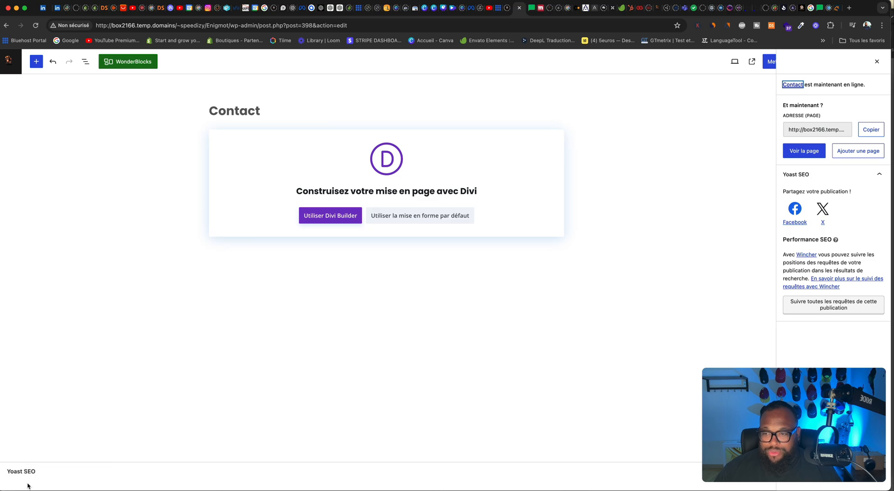
{"action": "left_click", "coordinate": [26, 472]}
{"action": "scroll", "coordinate": [81, 407], "scroll_direction": "down", "scroll_amount": 3}
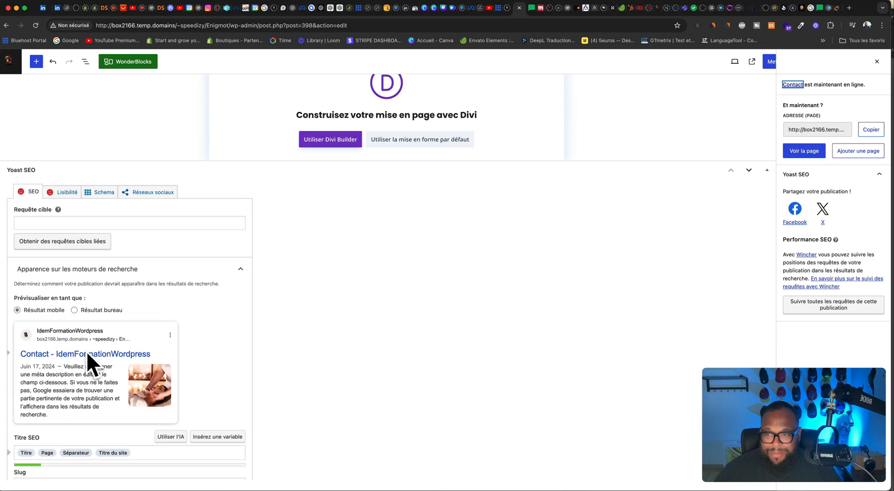
{"action": "scroll", "coordinate": [59, 357], "scroll_direction": "up", "scroll_amount": 3}
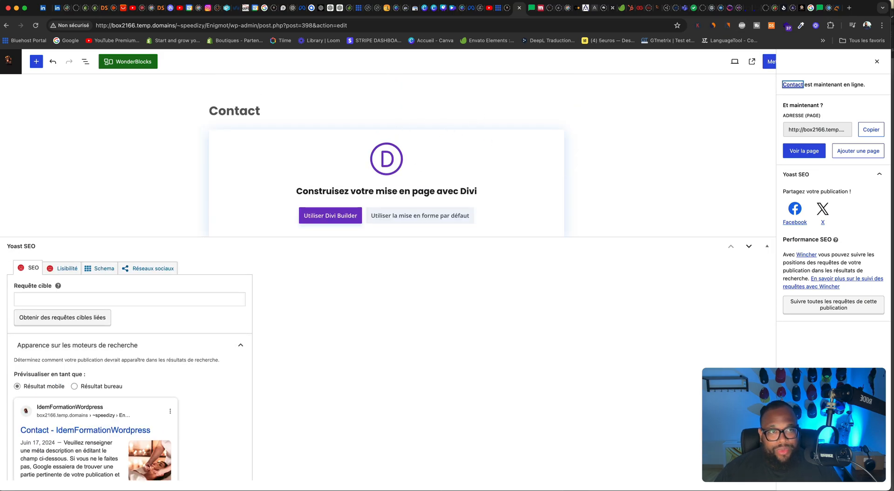
{"action": "left_click", "coordinate": [878, 63]}
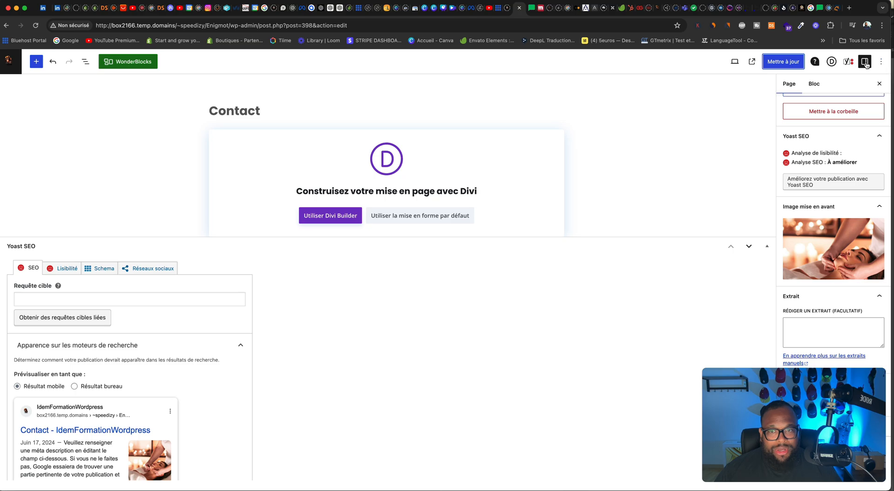
Step: Start building the Contact page with Divi Builder from a predefined layout and browse the available layout packs
{"action": "left_click", "coordinate": [330, 215]}
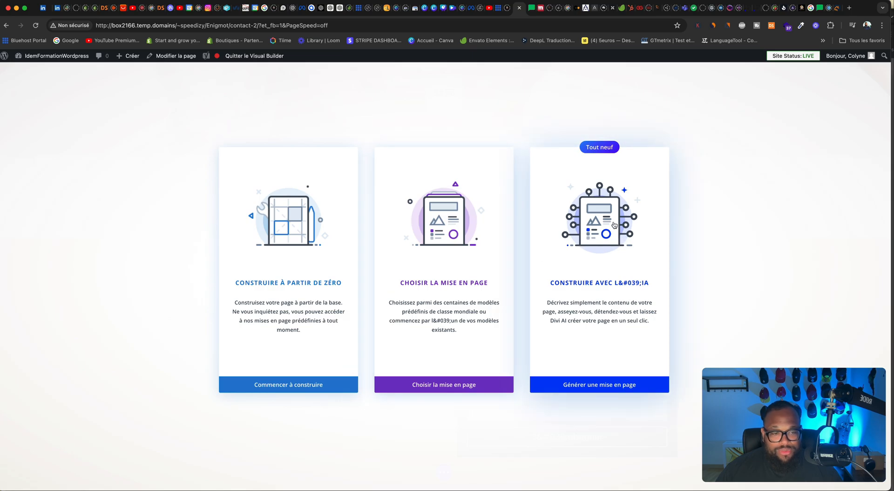
{"action": "left_click", "coordinate": [455, 274]}
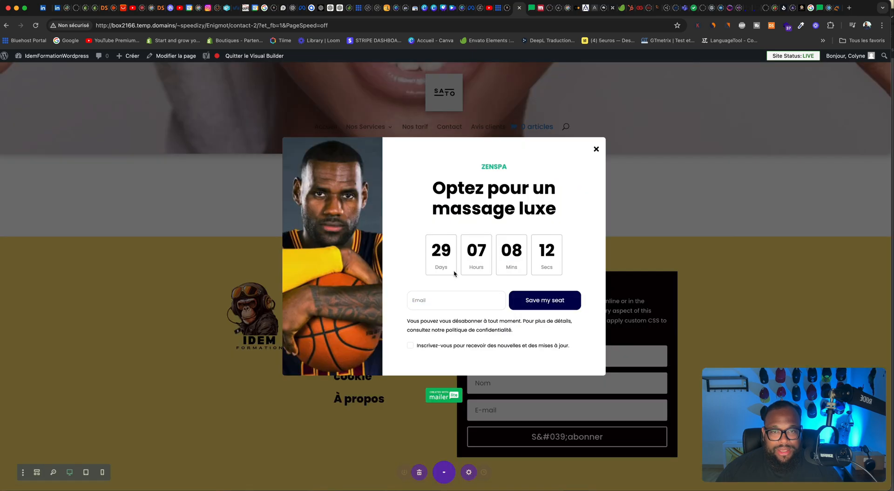
{"action": "scroll", "coordinate": [450, 273], "scroll_direction": "down", "scroll_amount": 15}
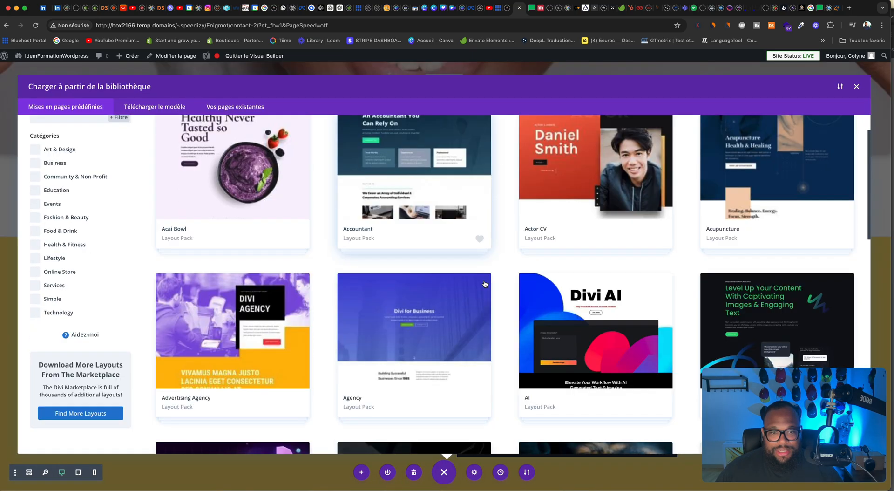
{"action": "scroll", "coordinate": [484, 284], "scroll_direction": "down", "scroll_amount": 8}
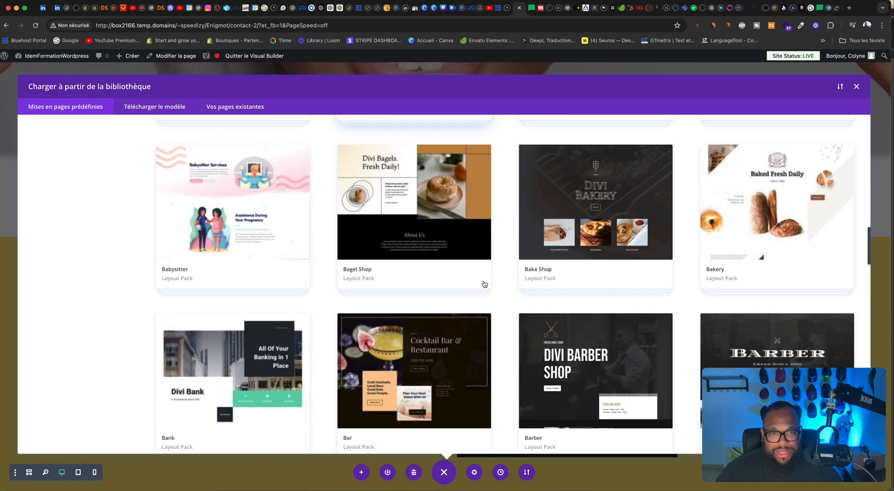
{"action": "scroll", "coordinate": [484, 285], "scroll_direction": "down", "scroll_amount": 6}
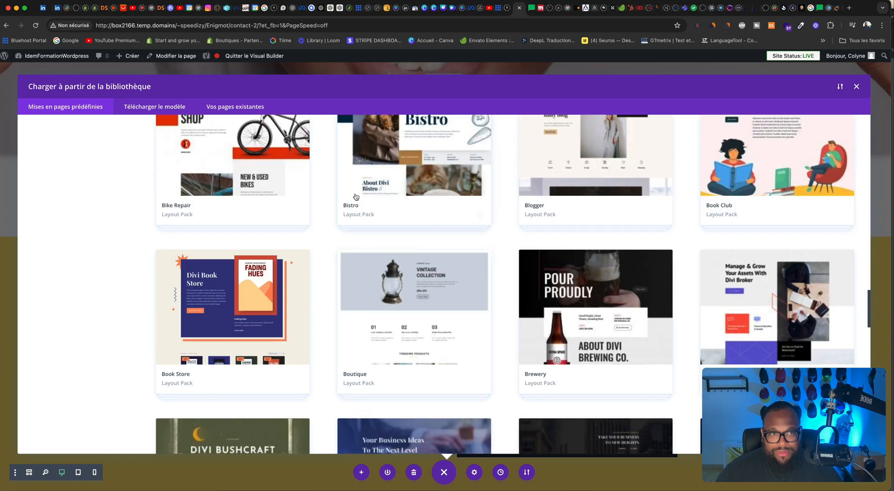
{"action": "scroll", "coordinate": [396, 193], "scroll_direction": "down", "scroll_amount": 6}
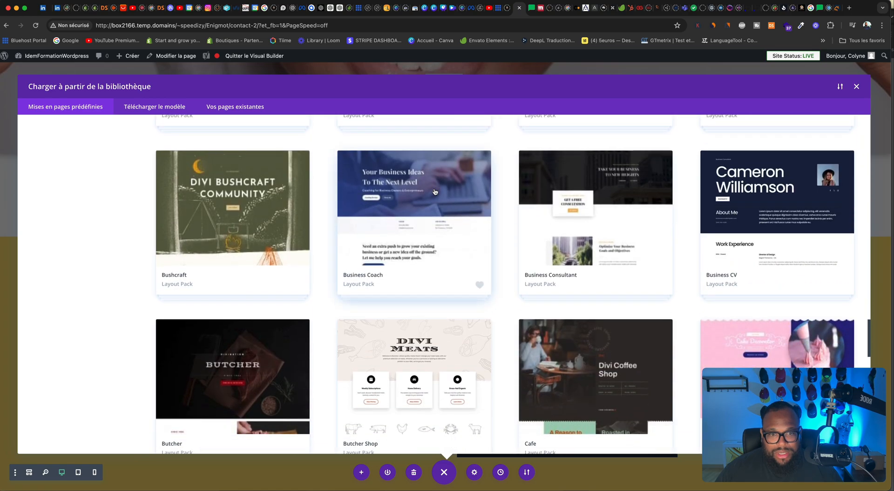
{"action": "scroll", "coordinate": [434, 191], "scroll_direction": "down", "scroll_amount": 3}
{"action": "scroll", "coordinate": [434, 192], "scroll_direction": "up", "scroll_amount": 14}
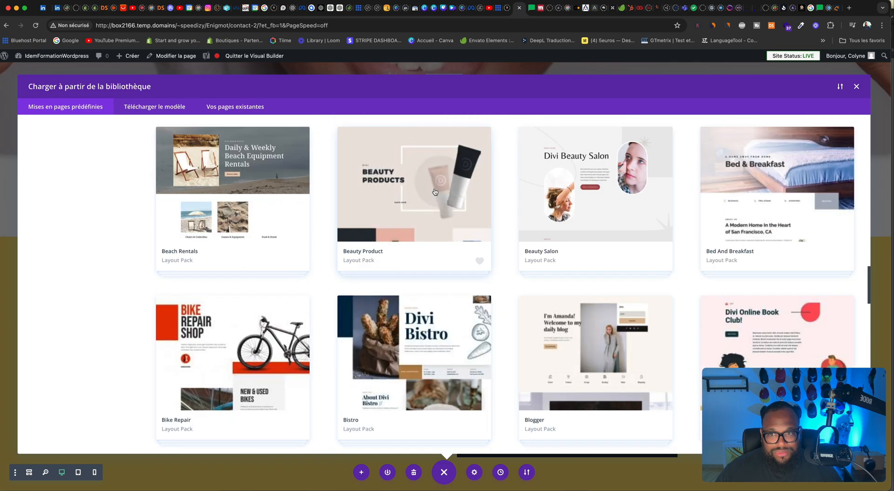
Step: Load the Contact layout from the Bike Repair pack into the page and dismiss the newsletter pop-up
{"action": "left_click", "coordinate": [268, 333]}
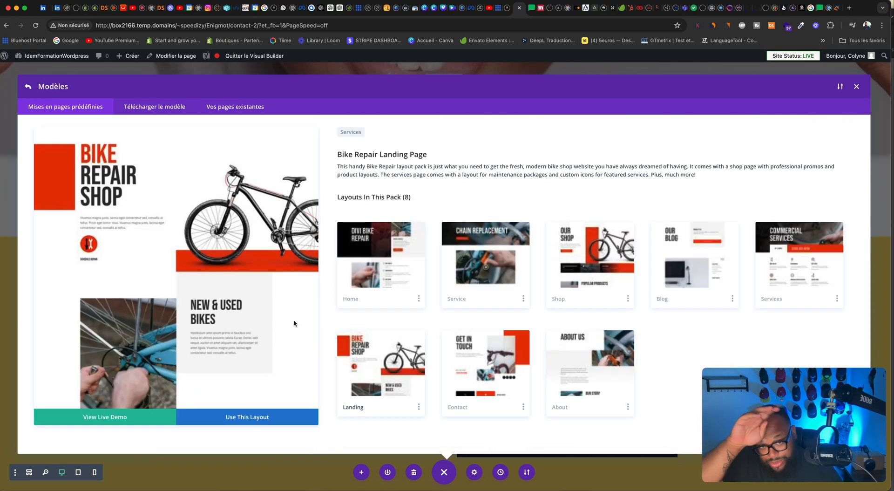
{"action": "left_click", "coordinate": [480, 377]}
{"action": "scroll", "coordinate": [207, 301], "scroll_direction": "down", "scroll_amount": 4}
{"action": "scroll", "coordinate": [207, 301], "scroll_direction": "up", "scroll_amount": 4}
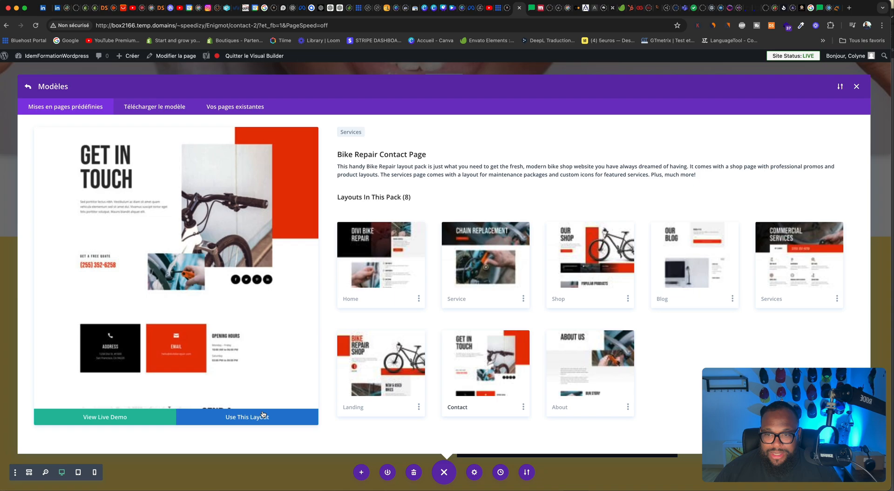
{"action": "left_click", "coordinate": [264, 416]}
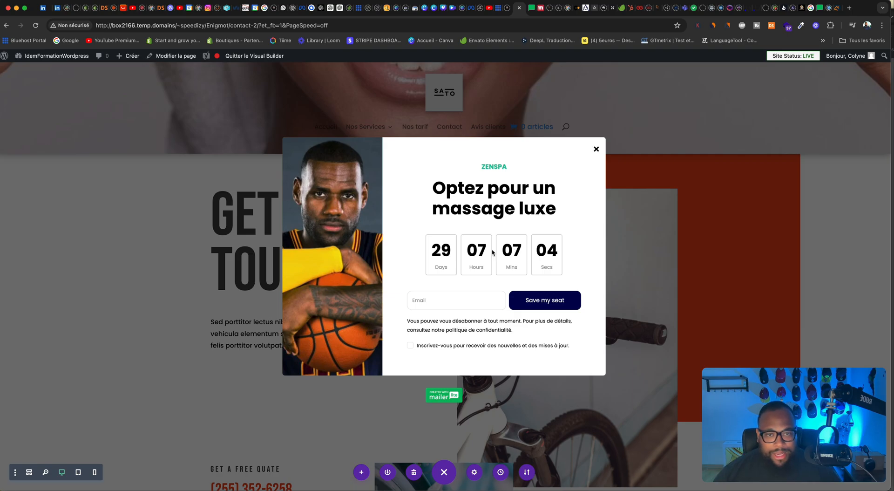
{"action": "left_click", "coordinate": [598, 149]}
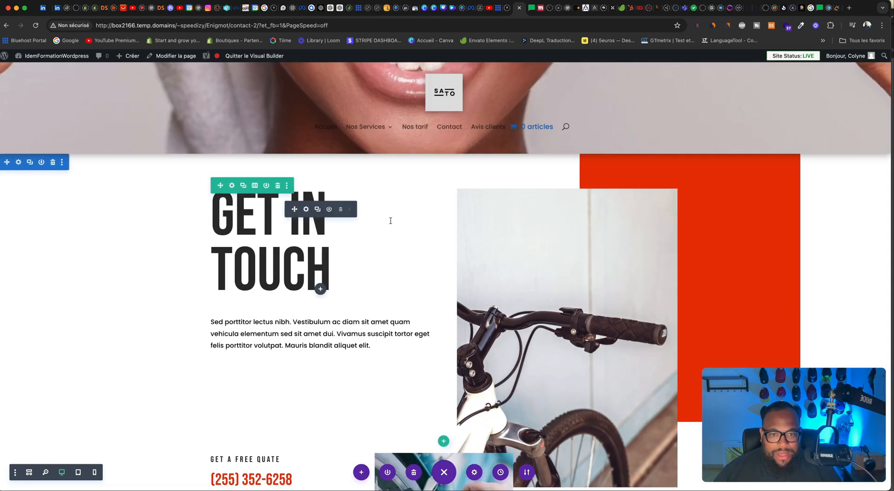
Step: Check the imported layout and its contact form field settings without changes, and delete the section containing the "Send a Message" form
{"action": "scroll", "coordinate": [391, 220], "scroll_direction": "down", "scroll_amount": 12}
{"action": "scroll", "coordinate": [490, 214], "scroll_direction": "up", "scroll_amount": 4}
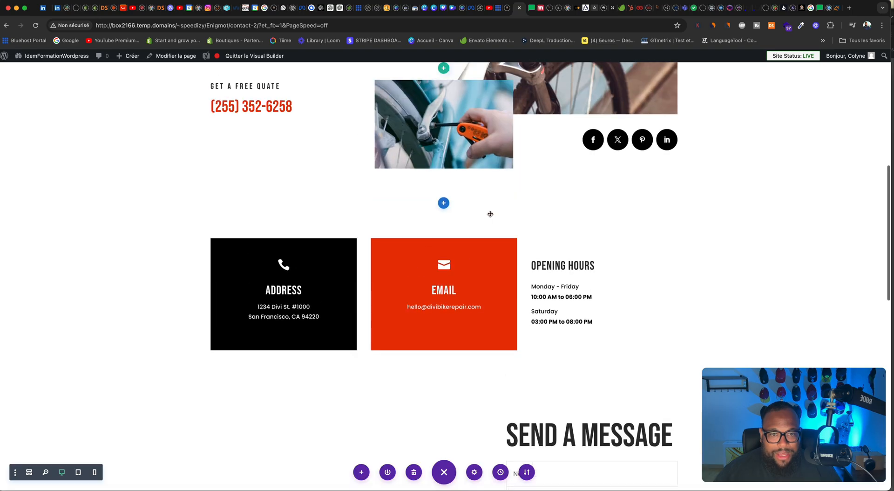
{"action": "scroll", "coordinate": [490, 214], "scroll_direction": "down", "scroll_amount": 8}
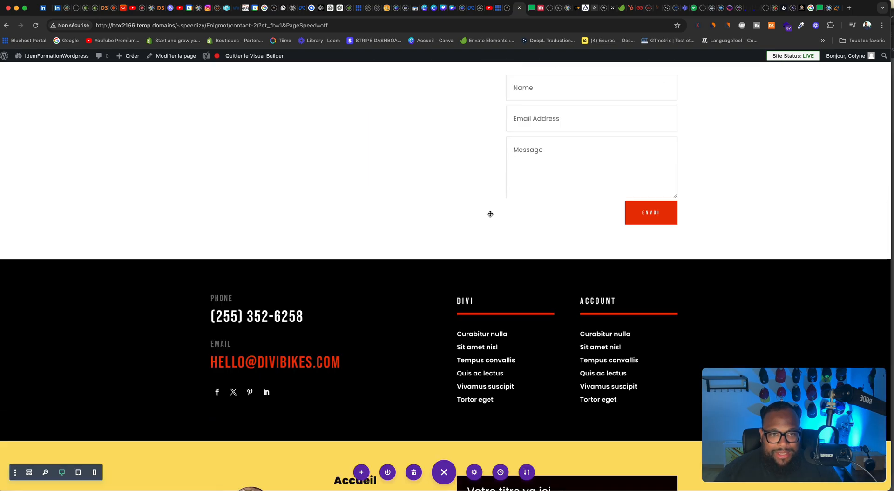
{"action": "scroll", "coordinate": [491, 214], "scroll_direction": "up", "scroll_amount": 4}
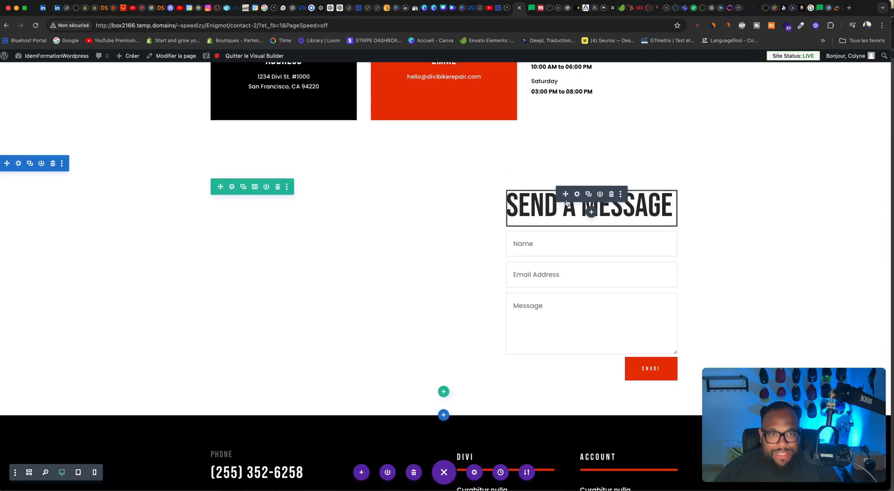
{"action": "scroll", "coordinate": [550, 180], "scroll_direction": "up", "scroll_amount": 2}
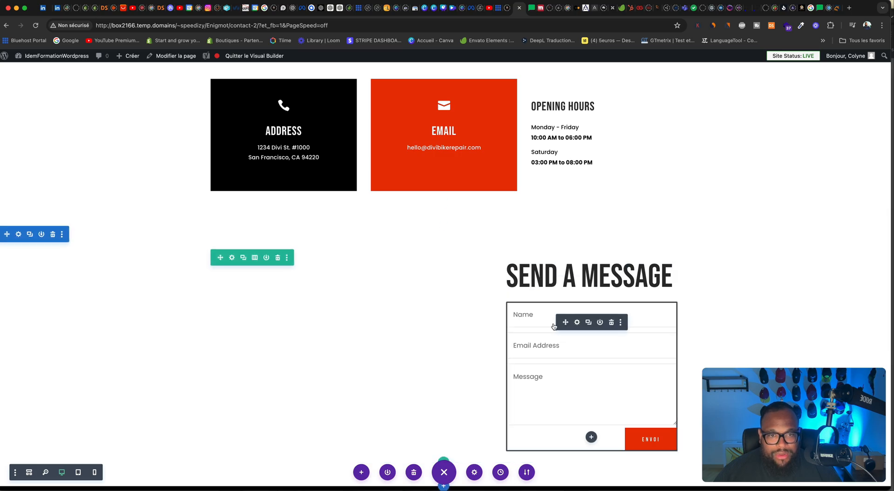
{"action": "left_click", "coordinate": [577, 322]}
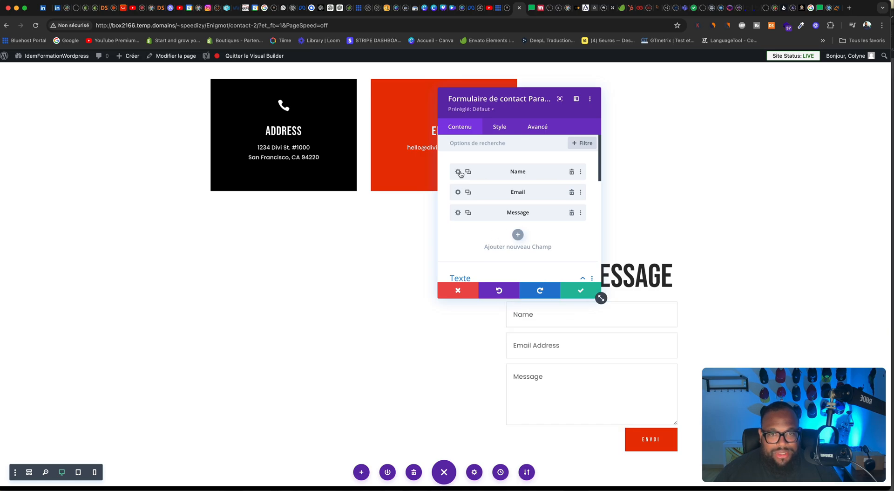
{"action": "left_click", "coordinate": [469, 294]}
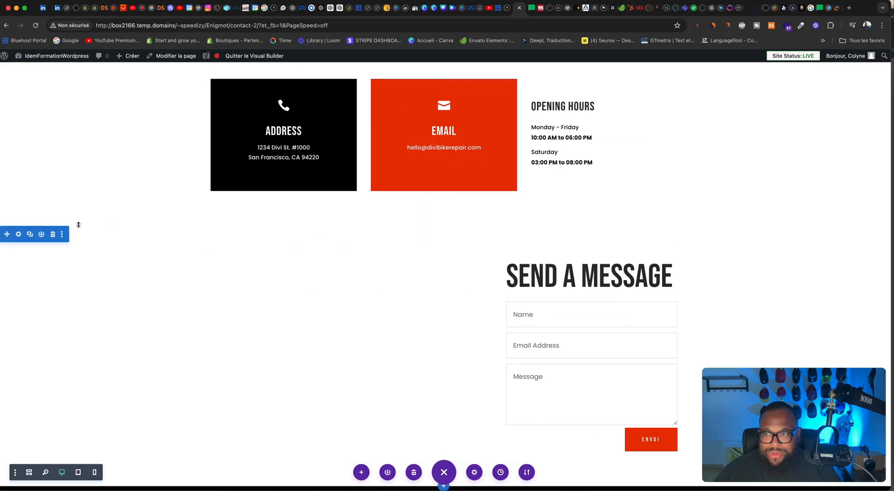
{"action": "left_click", "coordinate": [52, 234]}
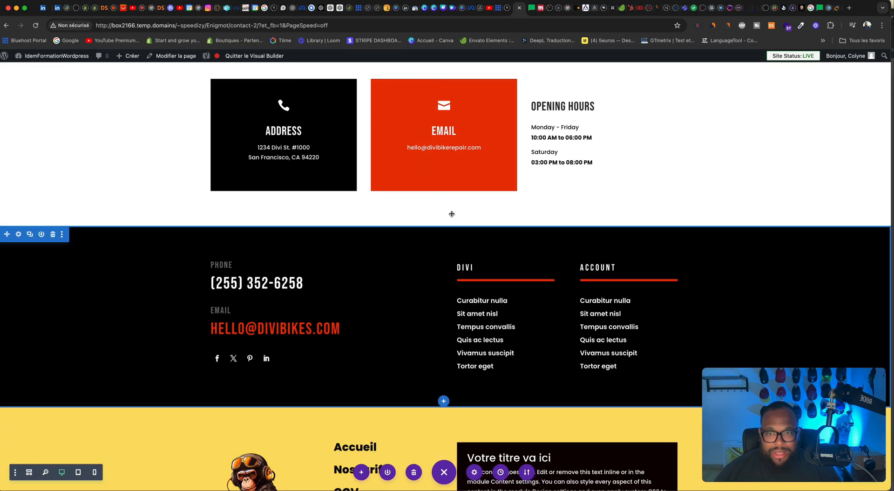
Step: Add a normal section with a single-column row between the address cards and the black footer, and insert an email Optin module
{"action": "scroll", "coordinate": [450, 215], "scroll_direction": "up", "scroll_amount": 6}
{"action": "scroll", "coordinate": [447, 218], "scroll_direction": "down", "scroll_amount": 4}
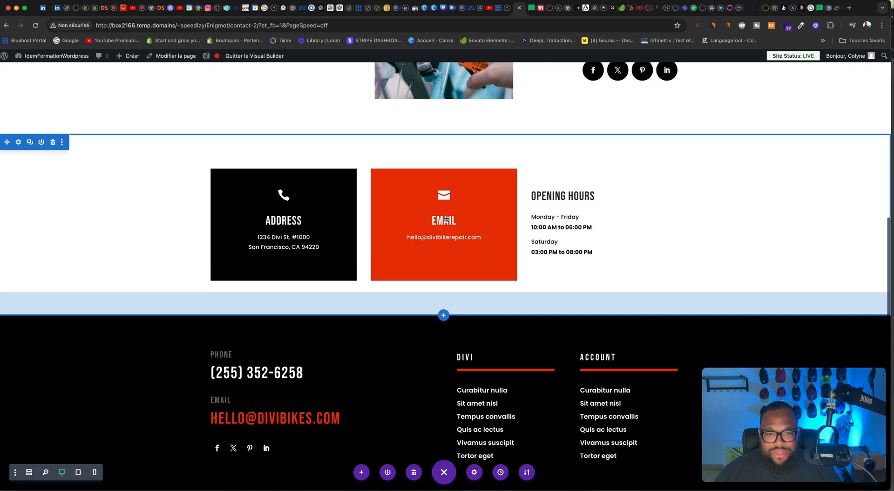
{"action": "scroll", "coordinate": [447, 219], "scroll_direction": "down", "scroll_amount": 3}
{"action": "scroll", "coordinate": [445, 233], "scroll_direction": "up", "scroll_amount": 2}
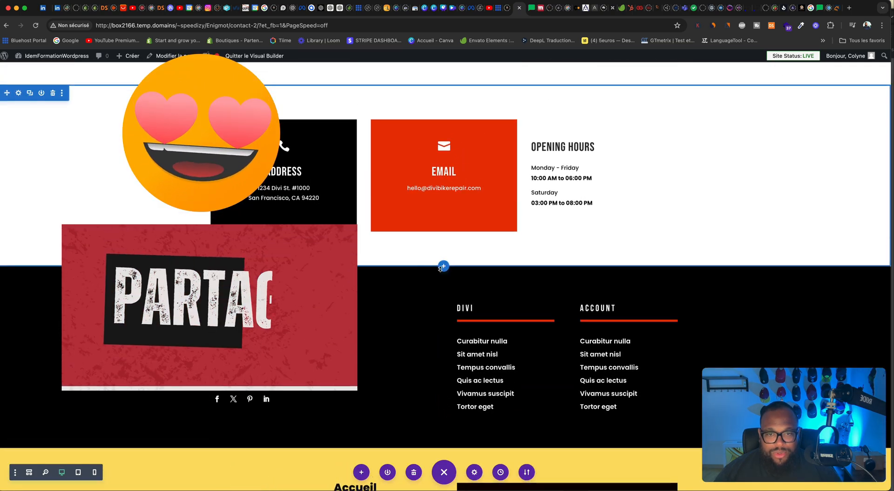
{"action": "left_click", "coordinate": [444, 266]}
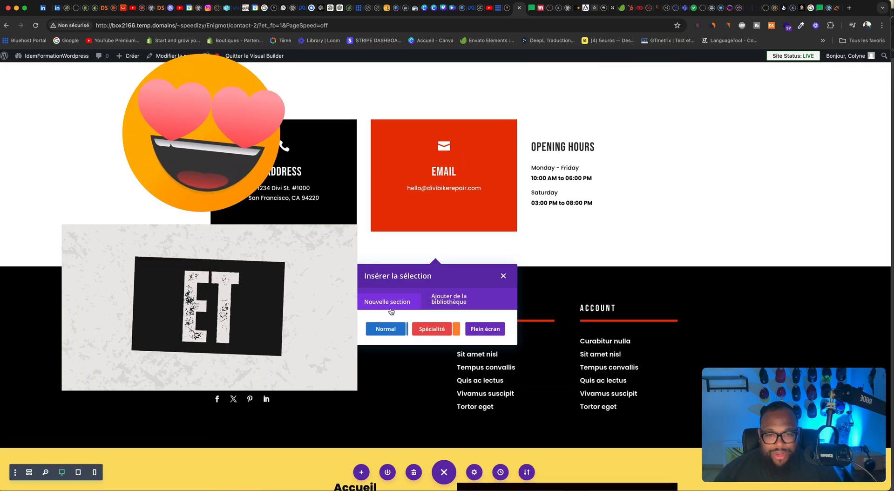
{"action": "left_click", "coordinate": [392, 327]}
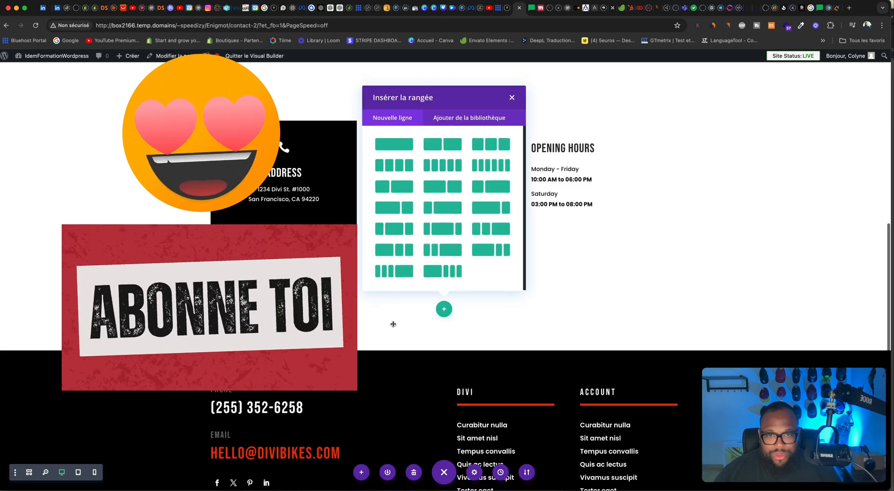
{"action": "left_click", "coordinate": [394, 144]}
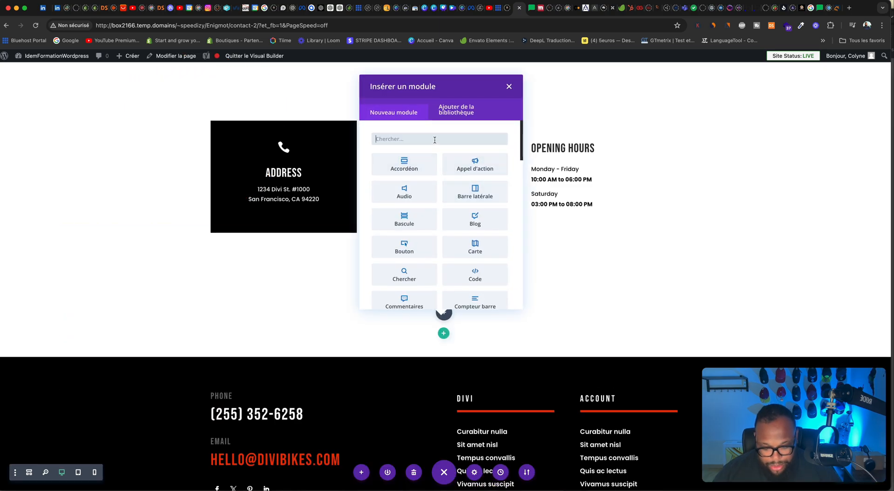
{"action": "type", "text": "opt"}
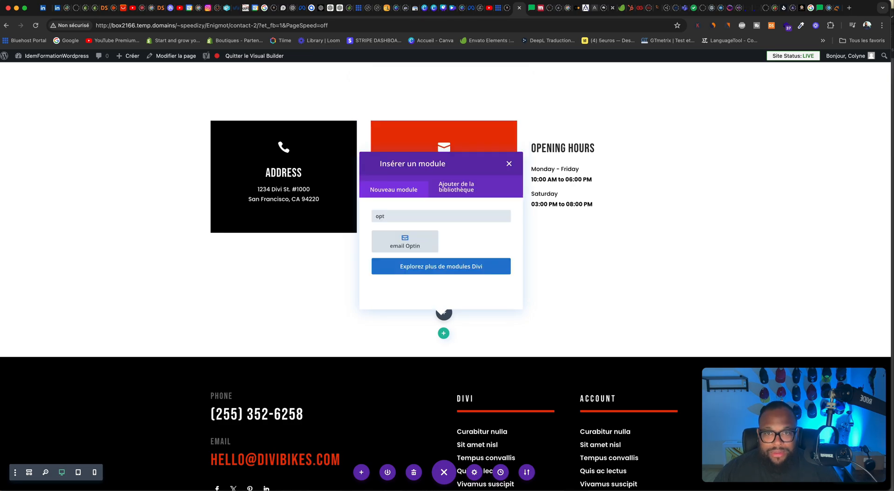
{"action": "left_click", "coordinate": [413, 238]}
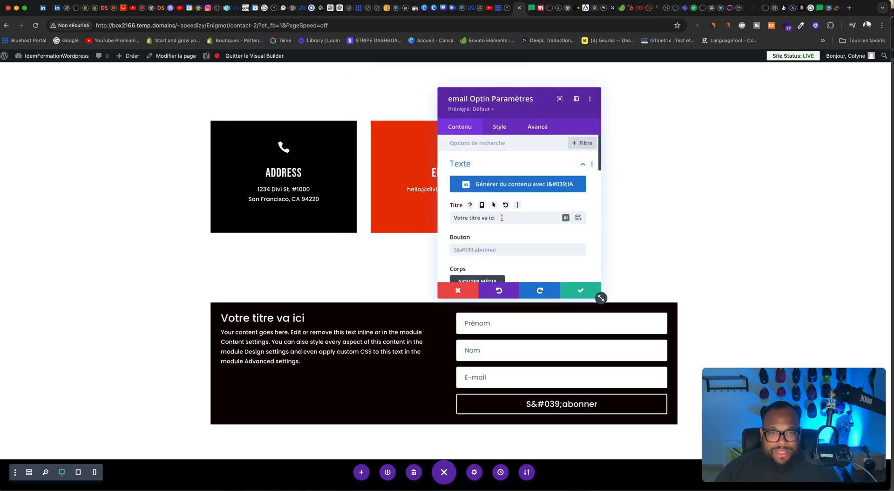
Step: Set the opt-in module's title font to Corps: Poppins with the Ultra gras weight
{"action": "triple_click", "coordinate": [566, 218]}
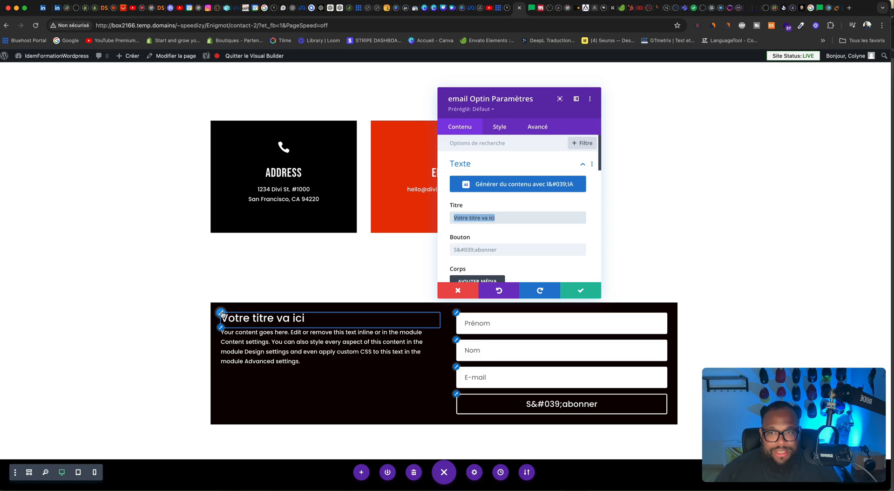
{"action": "left_click", "coordinate": [221, 312]}
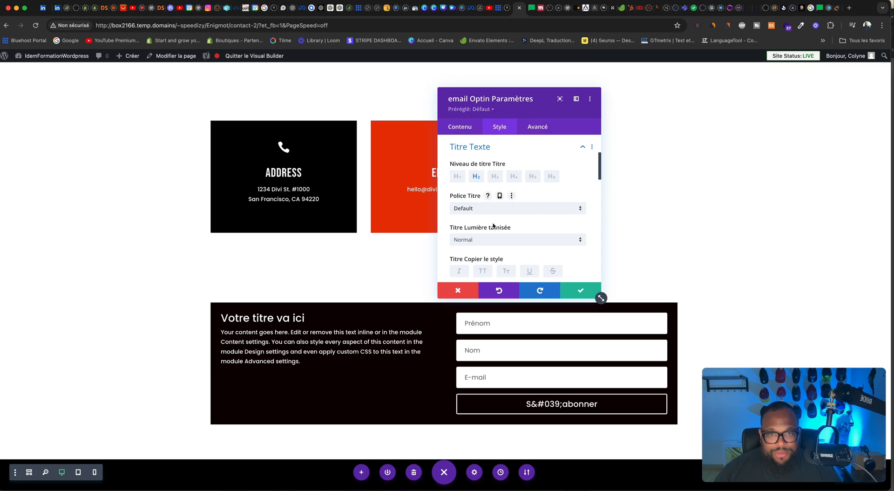
{"action": "scroll", "coordinate": [493, 226], "scroll_direction": "down", "scroll_amount": 2}
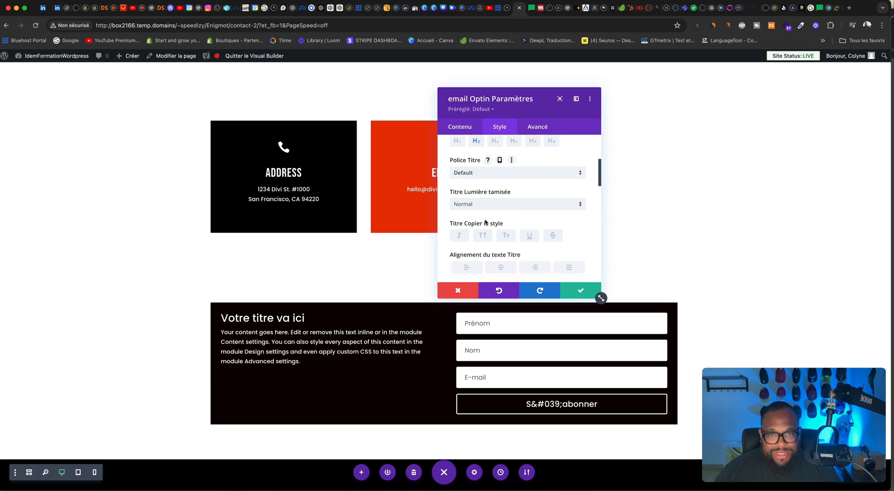
{"action": "left_click", "coordinate": [483, 172]}
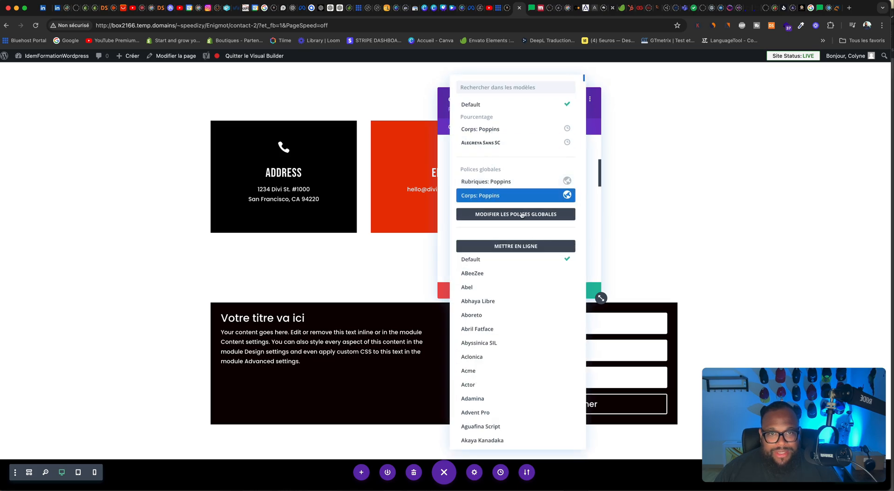
{"action": "left_click", "coordinate": [491, 129]}
{"action": "left_click", "coordinate": [470, 206]}
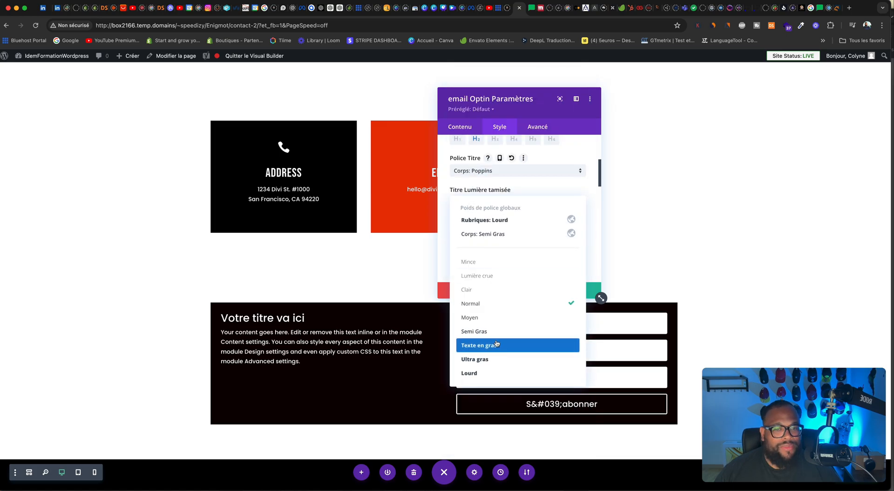
{"action": "left_click", "coordinate": [495, 359]}
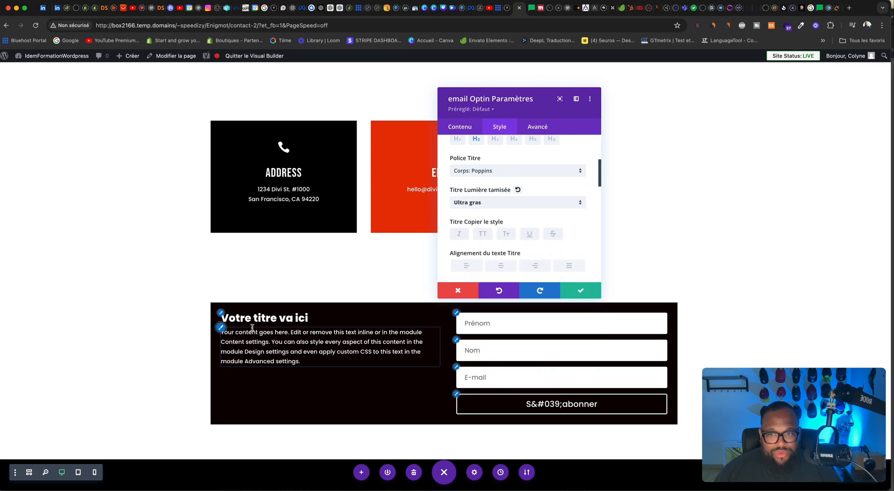
Step: Set the opt-in module's body text font to Corps: Poppins with the Semi Gras weight
{"action": "left_click", "coordinate": [222, 328]}
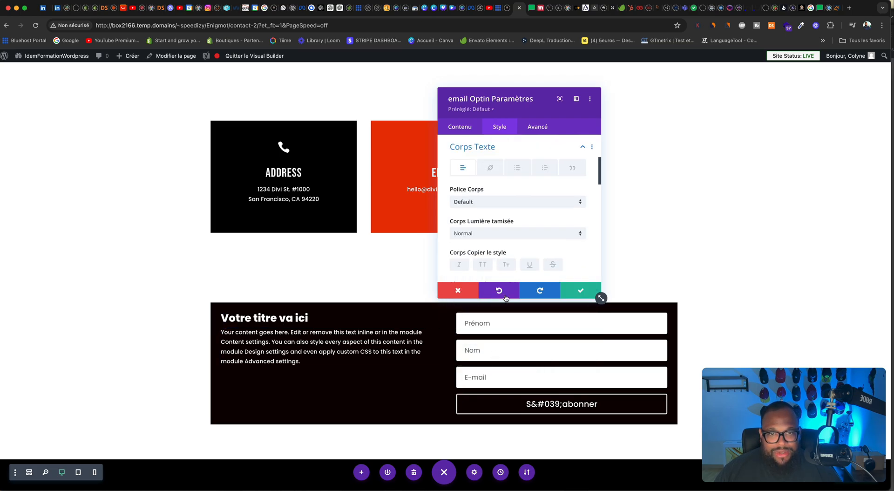
{"action": "left_click", "coordinate": [485, 201]}
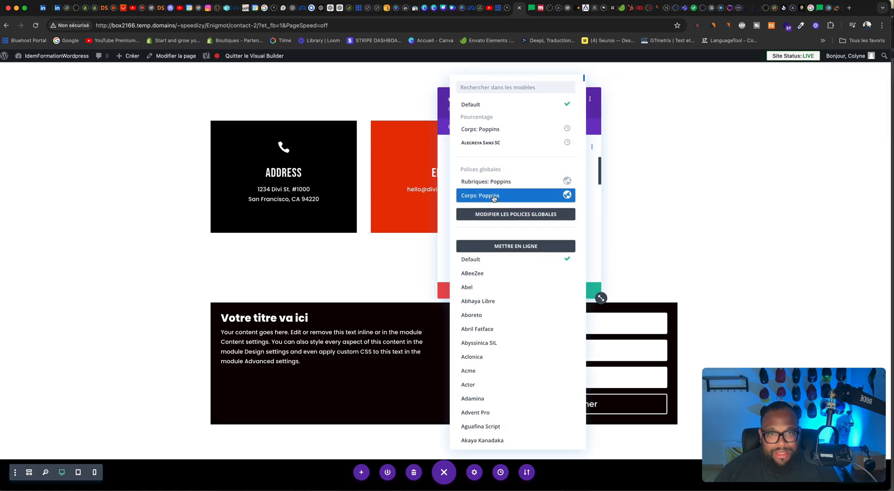
{"action": "left_click", "coordinate": [493, 195]}
{"action": "left_click", "coordinate": [480, 236]}
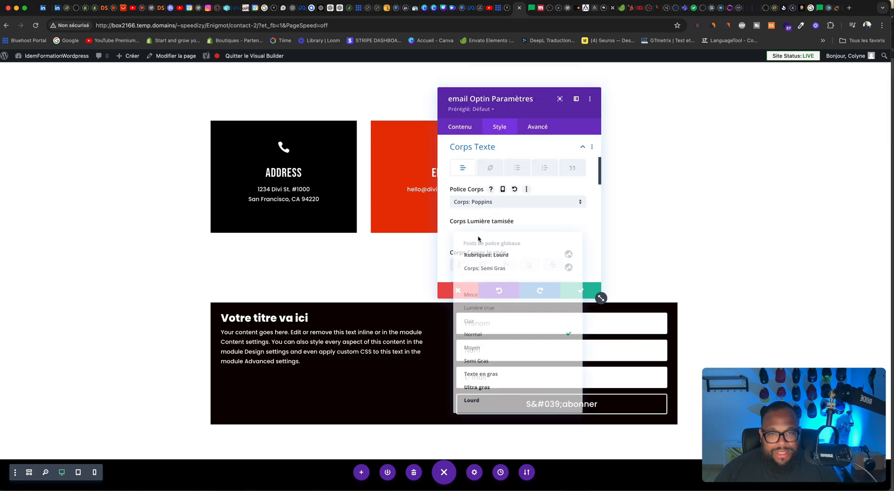
{"action": "left_click", "coordinate": [490, 362]}
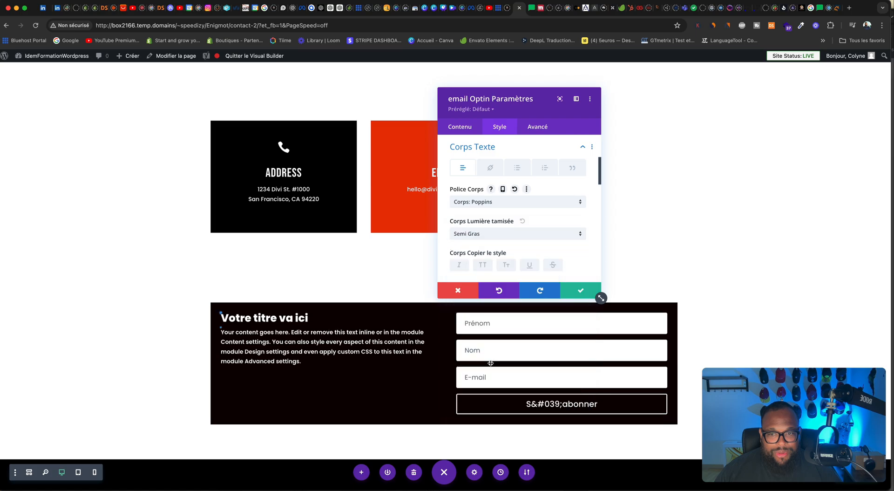
Step: Colour the opt-in module's body text yellow (#edf000) and save the module settings
{"action": "scroll", "coordinate": [508, 245], "scroll_direction": "down", "scroll_amount": 5}
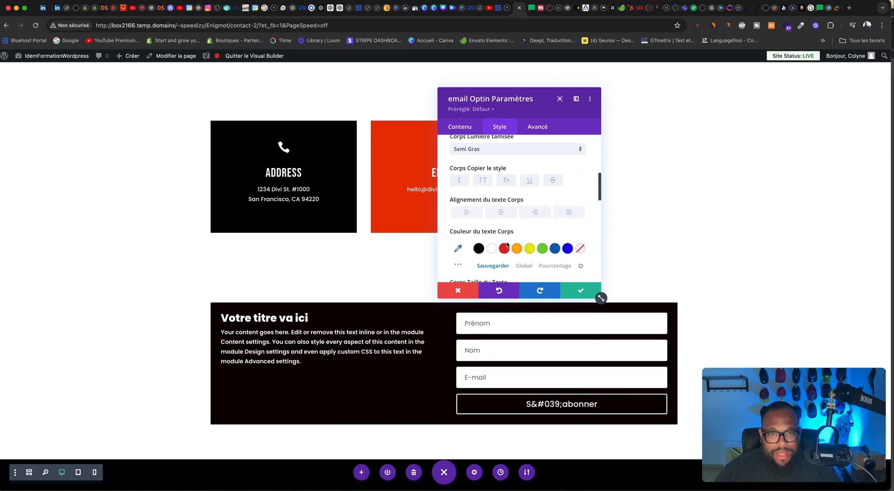
{"action": "scroll", "coordinate": [521, 246], "scroll_direction": "up", "scroll_amount": 2}
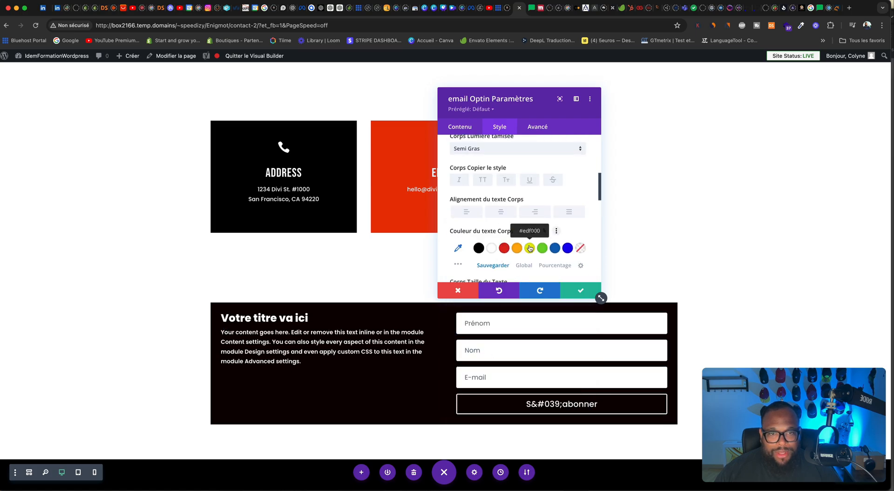
{"action": "left_click", "coordinate": [530, 248]}
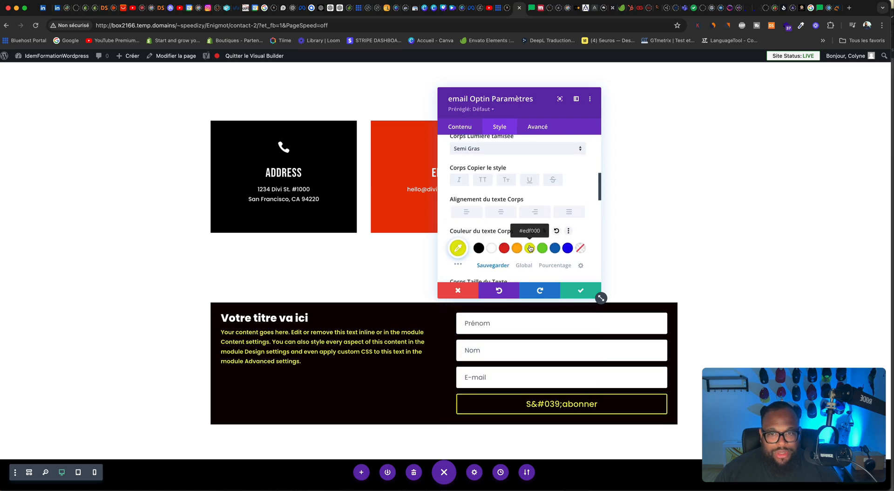
{"action": "left_click", "coordinate": [504, 248]}
{"action": "left_click", "coordinate": [529, 248]}
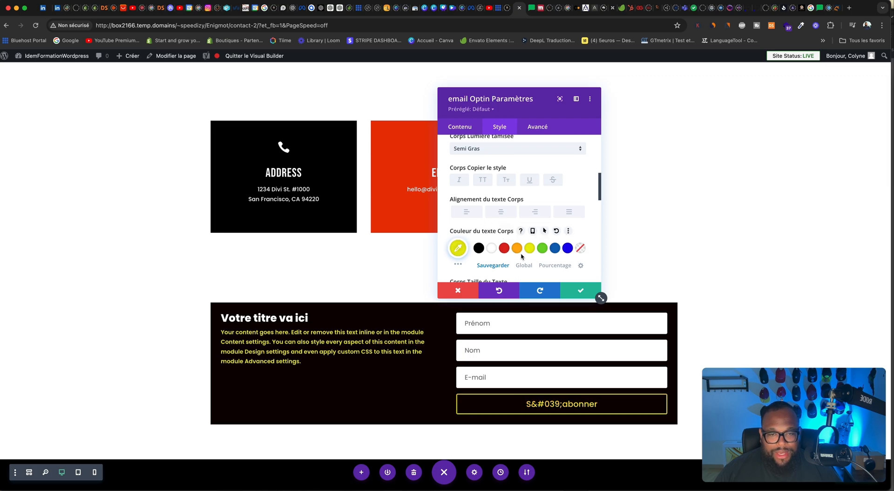
{"action": "scroll", "coordinate": [520, 256], "scroll_direction": "down", "scroll_amount": 2}
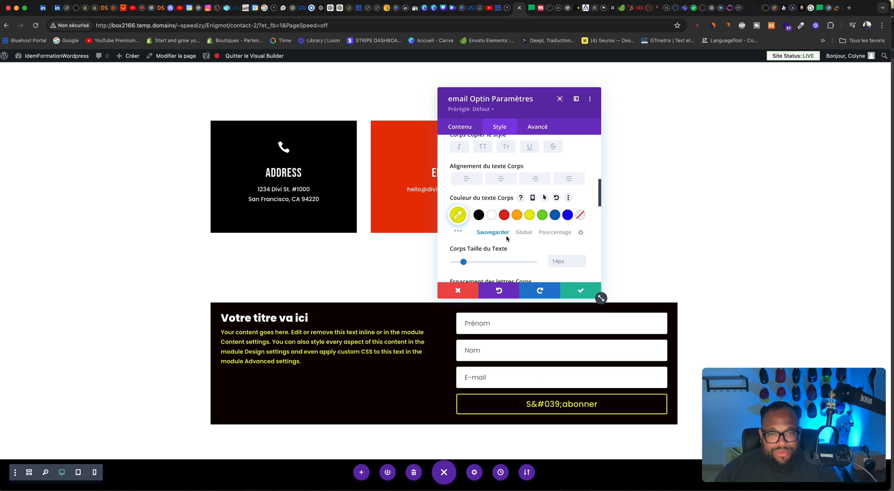
{"action": "scroll", "coordinate": [506, 239], "scroll_direction": "down", "scroll_amount": 10}
{"action": "scroll", "coordinate": [505, 240], "scroll_direction": "up", "scroll_amount": 10}
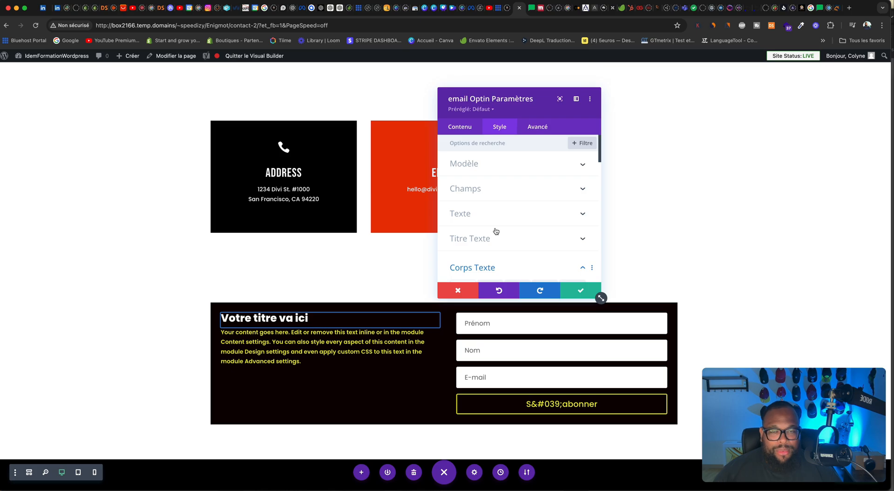
{"action": "left_click", "coordinate": [569, 287]}
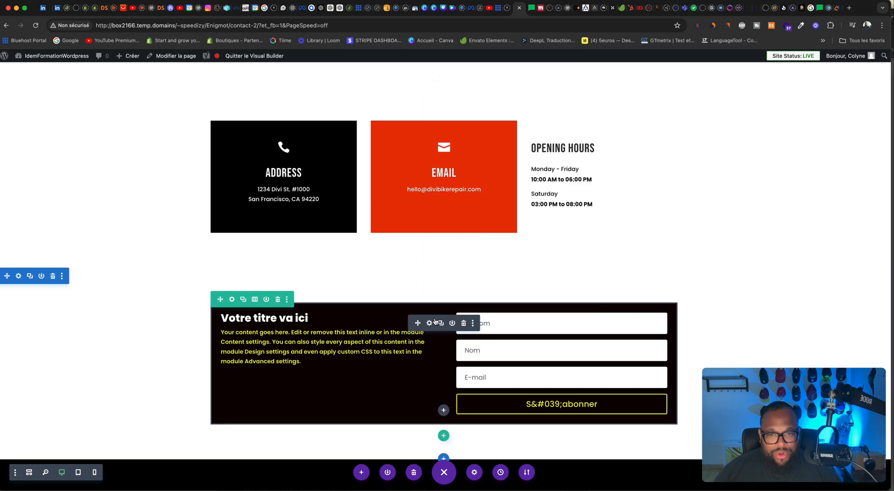
Step: Reopen the email Optin module's settings and set its button text to "Cliquer ici"
{"action": "left_click", "coordinate": [430, 323]}
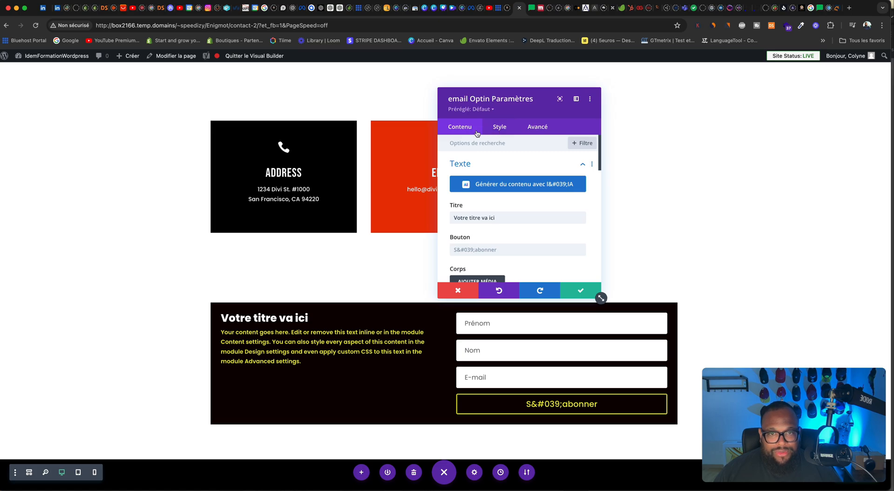
{"action": "scroll", "coordinate": [501, 162], "scroll_direction": "down", "scroll_amount": 3}
{"action": "scroll", "coordinate": [502, 161], "scroll_direction": "down", "scroll_amount": 3}
{"action": "scroll", "coordinate": [499, 161], "scroll_direction": "up", "scroll_amount": 3}
{"action": "left_click", "coordinate": [495, 156]}
{"action": "key", "text": "ctrl+a"}
{"action": "type", "text": "#"}
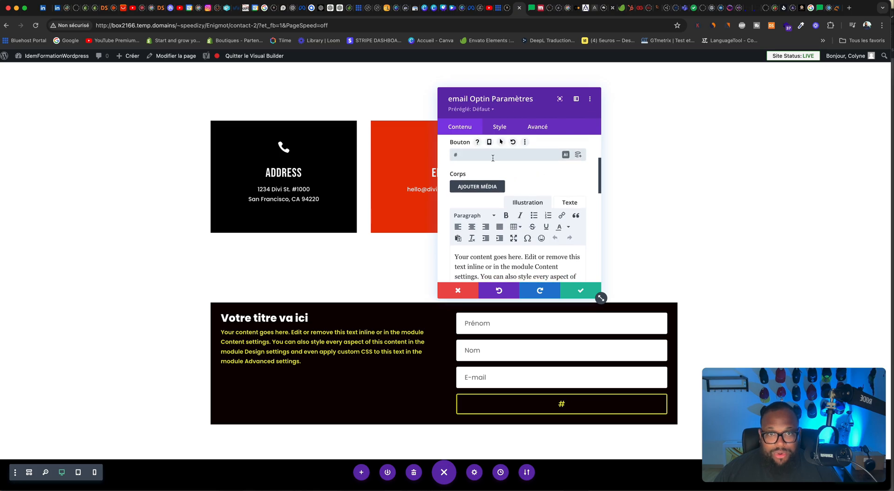
{"action": "left_click_drag", "start_coordinate": [485, 156], "coordinate": [426, 154]}
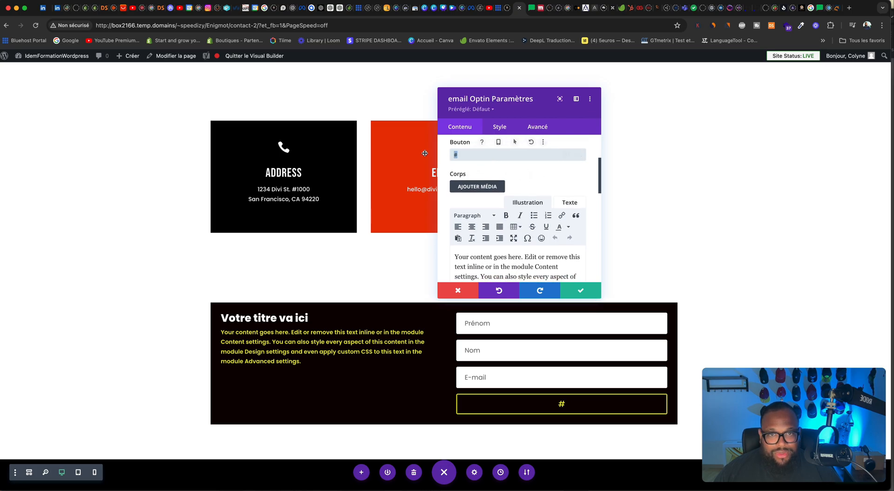
{"action": "type", "text": "Cliquer "}
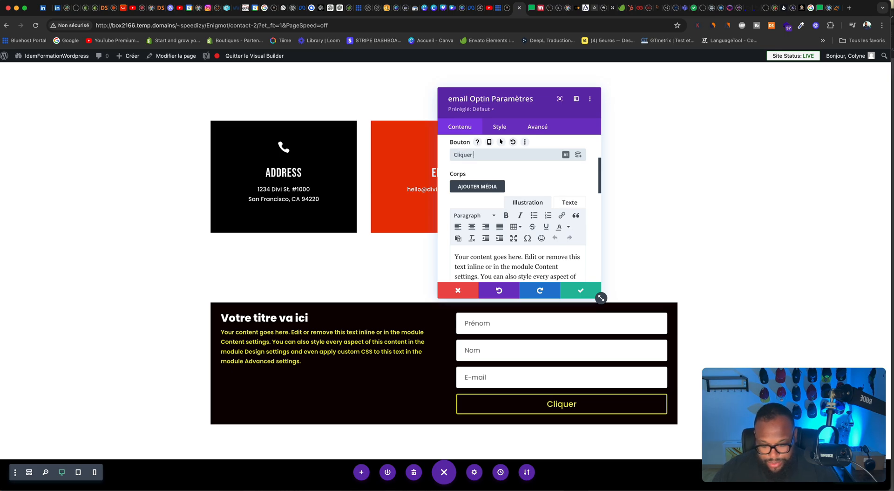
{"action": "type", "text": "ici"}
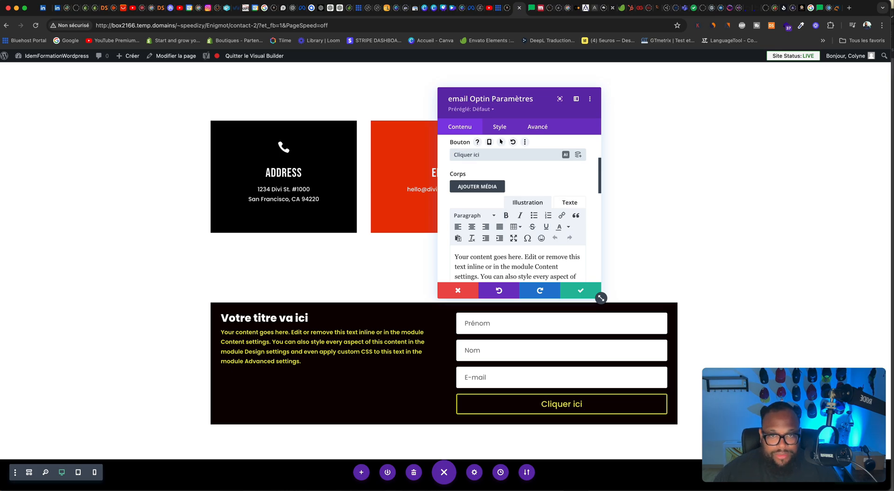
Step: Connect the opt-in form to the MailerLite email provider and choose the "idem wordpress" list
{"action": "scroll", "coordinate": [495, 207], "scroll_direction": "down", "scroll_amount": 5}
{"action": "scroll", "coordinate": [495, 207], "scroll_direction": "up", "scroll_amount": 2}
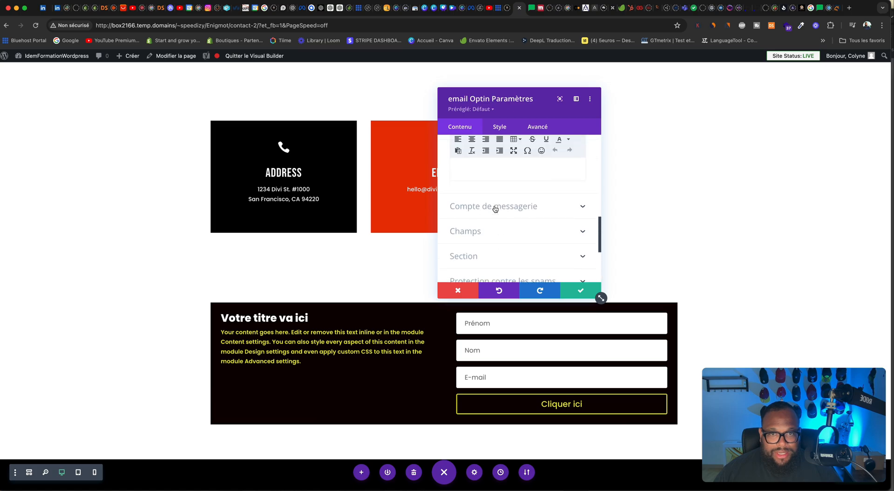
{"action": "left_click", "coordinate": [495, 207]}
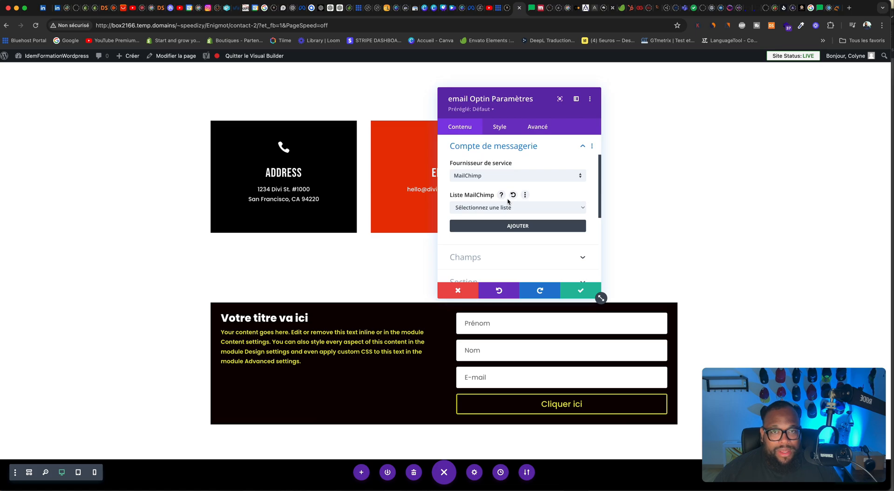
{"action": "left_click", "coordinate": [485, 175]}
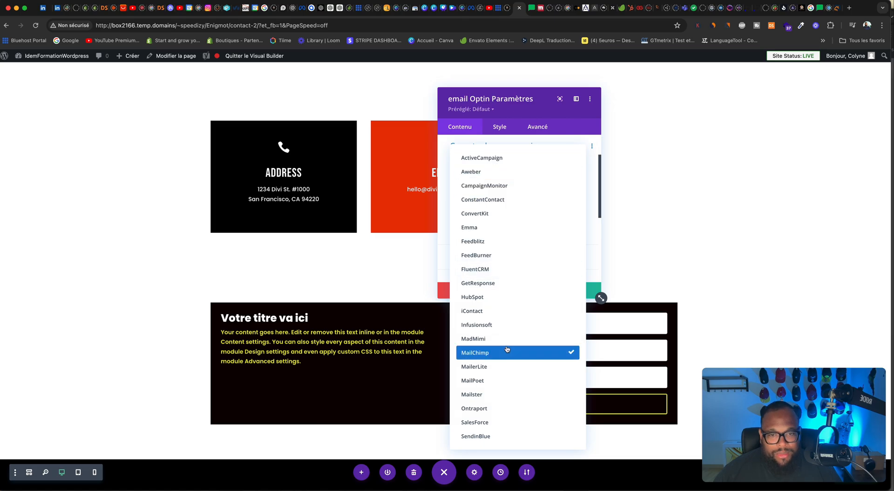
{"action": "left_click", "coordinate": [481, 372]}
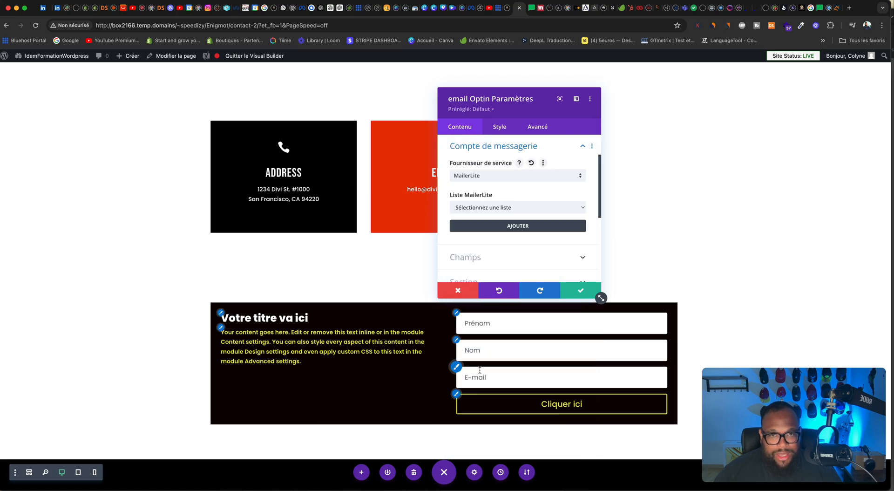
{"action": "left_click", "coordinate": [486, 211]}
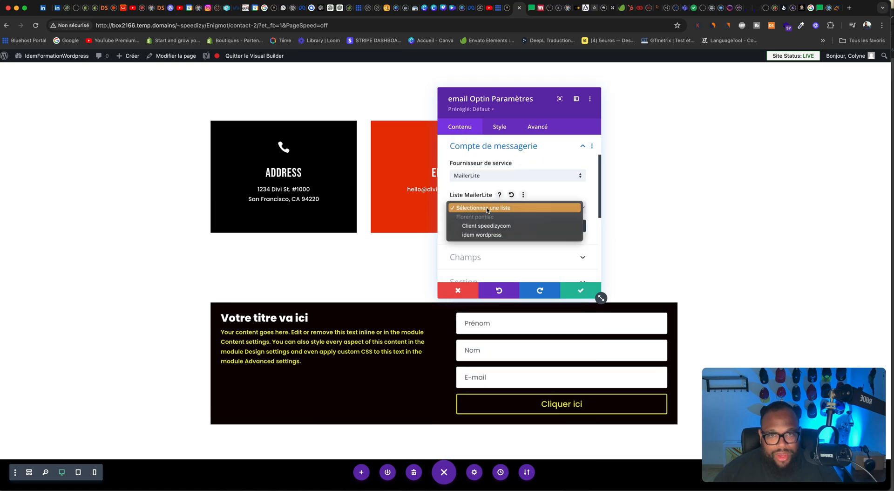
{"action": "left_click", "coordinate": [496, 235]}
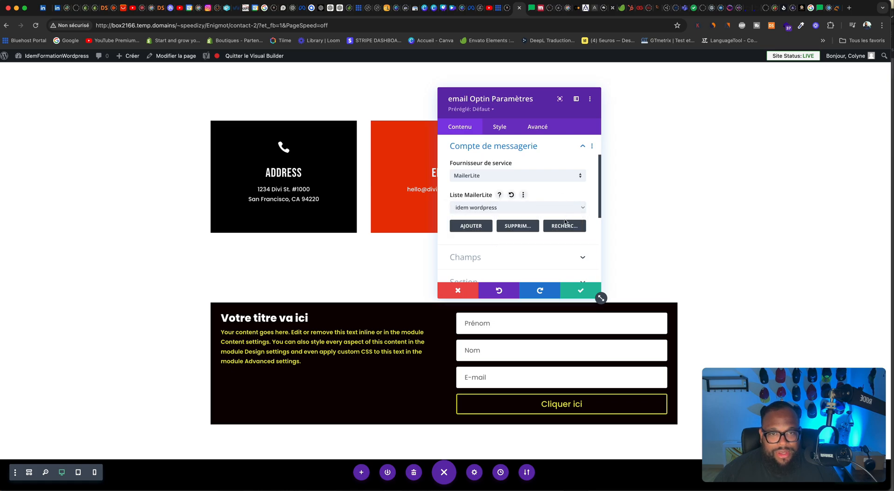
Step: Save the opt-in module's settings, then switch to MailerLite and open the list of all subscribers
{"action": "scroll", "coordinate": [559, 237], "scroll_direction": "down", "scroll_amount": 2}
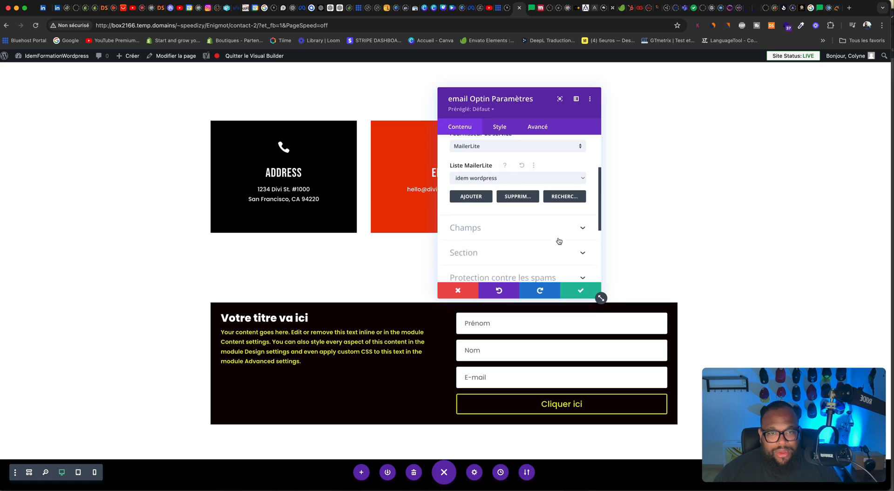
{"action": "left_click", "coordinate": [580, 292]}
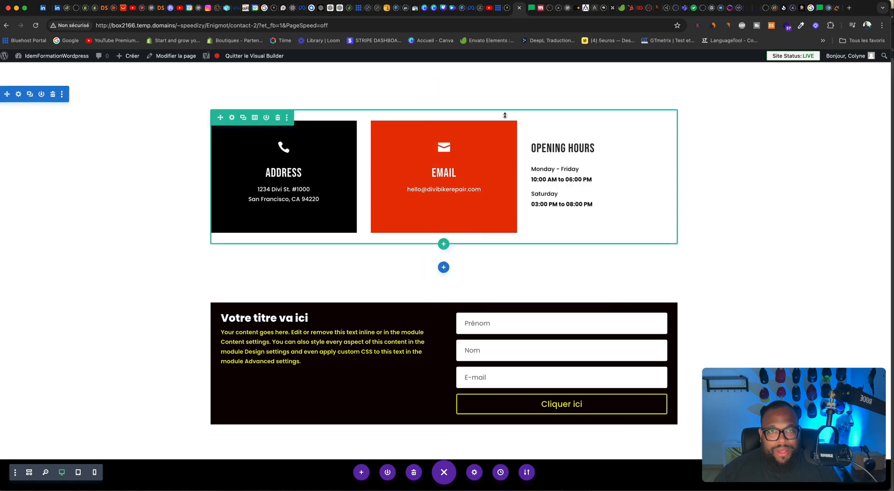
{"action": "left_click", "coordinate": [533, 12]}
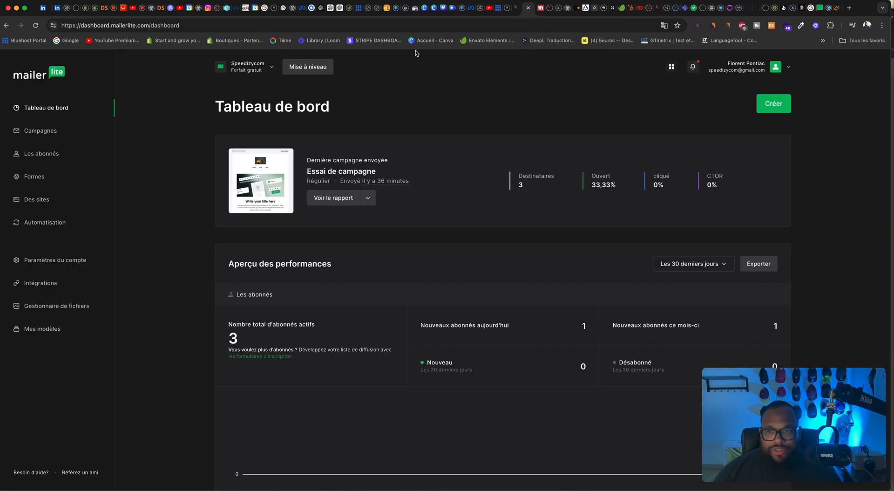
{"action": "left_click", "coordinate": [43, 154]}
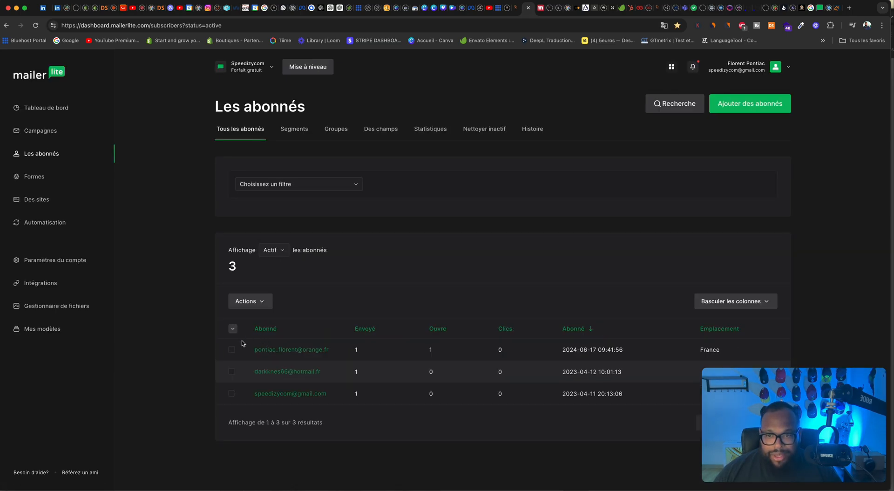
Step: Try to delete the subscribers dated 2024-06-17 and 2023-04-11, entering SUPPR as confirmation, and dismiss the dialog
{"action": "left_click", "coordinate": [232, 350]}
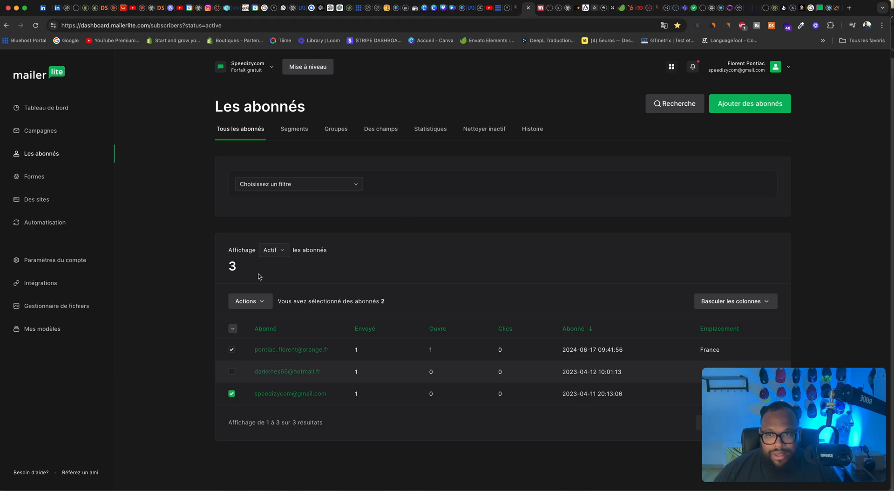
{"action": "left_click", "coordinate": [258, 302]}
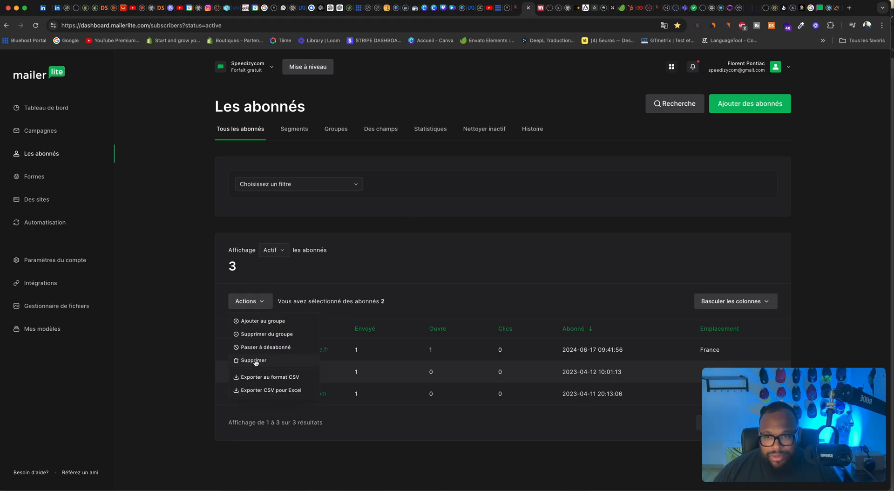
{"action": "left_click", "coordinate": [254, 361]}
{"action": "left_click", "coordinate": [551, 322]}
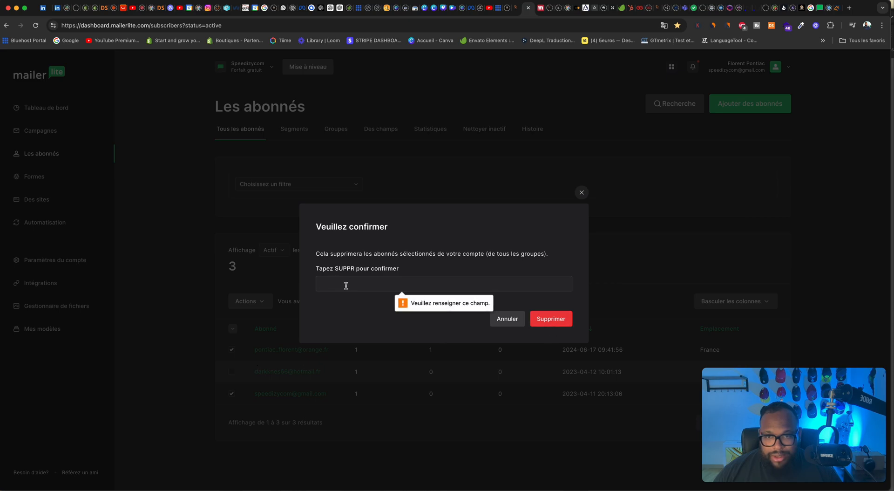
{"action": "type", "text": "su"}
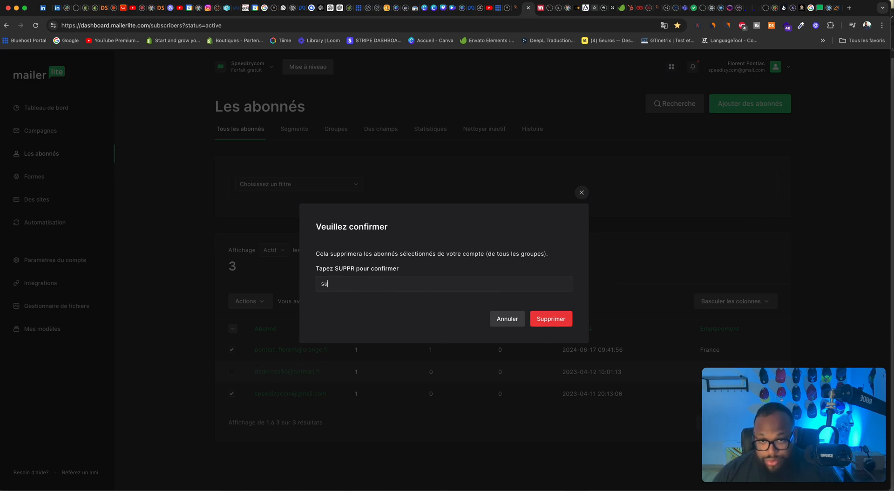
{"action": "type", "text": "ppr"}
{"action": "left_click", "coordinate": [544, 323]}
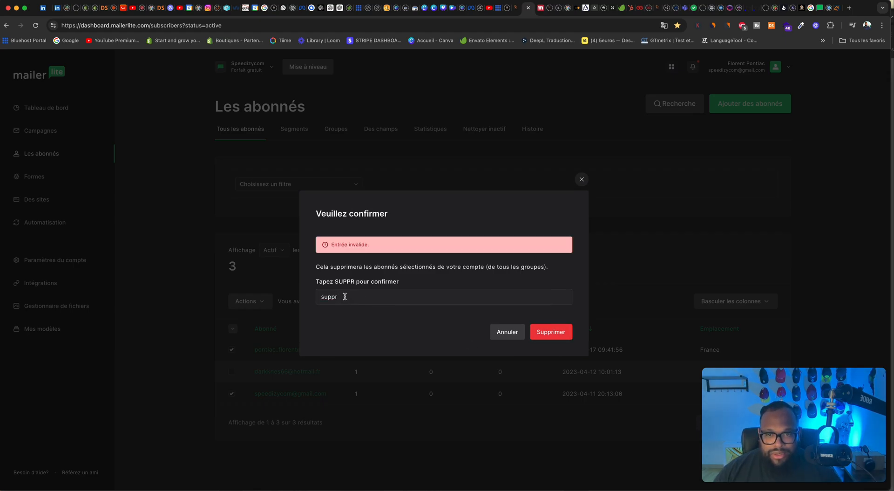
{"action": "left_click_drag", "start_coordinate": [345, 296], "coordinate": [284, 292]}
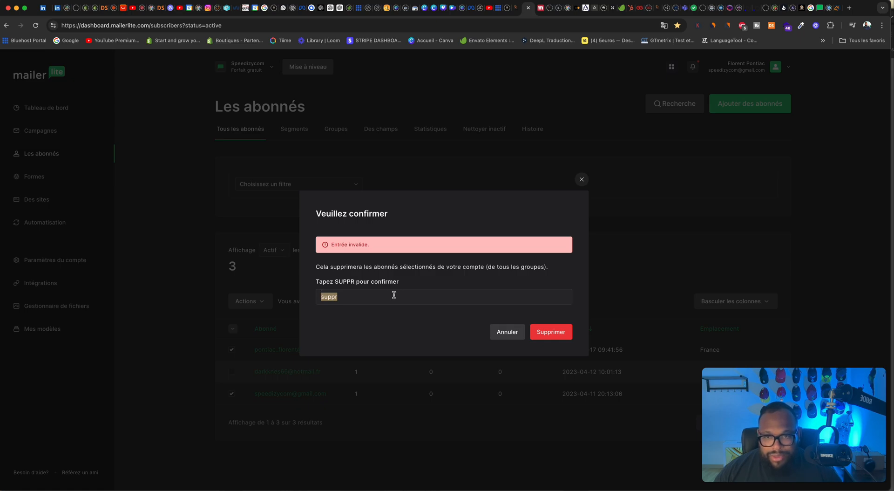
{"action": "type", "text": "SU"}
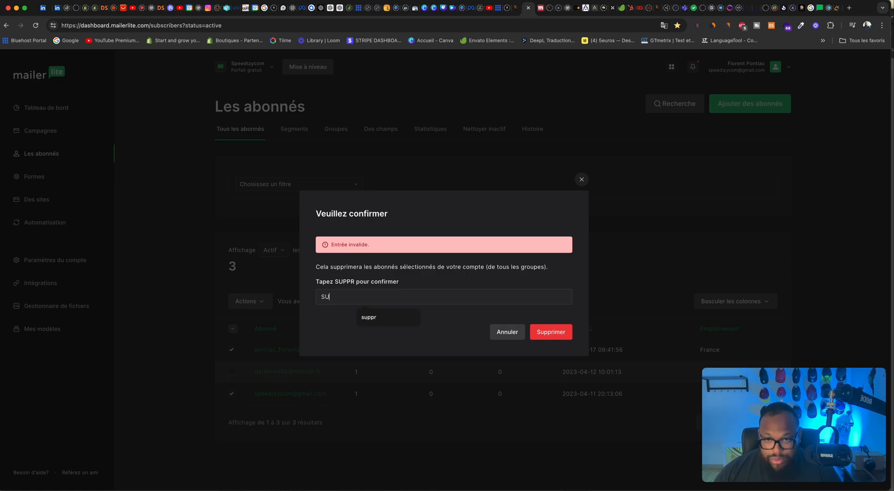
{"action": "type", "text": "PPR"}
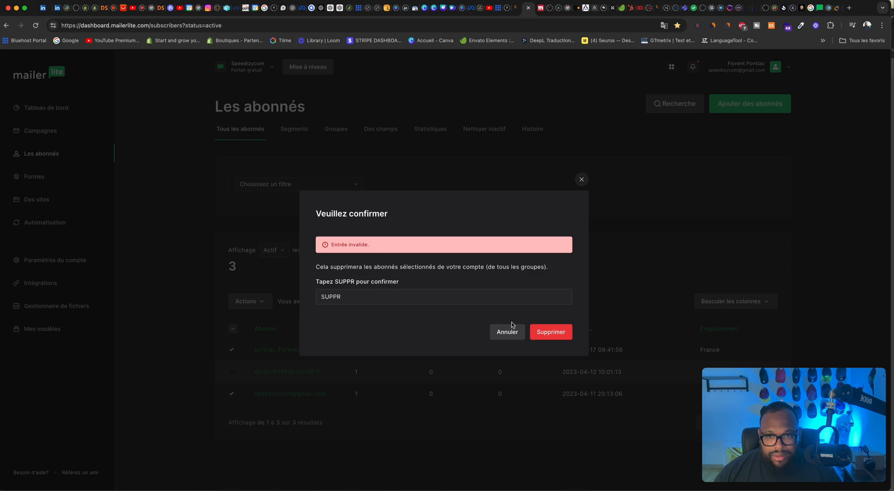
{"action": "left_click", "coordinate": [582, 179]}
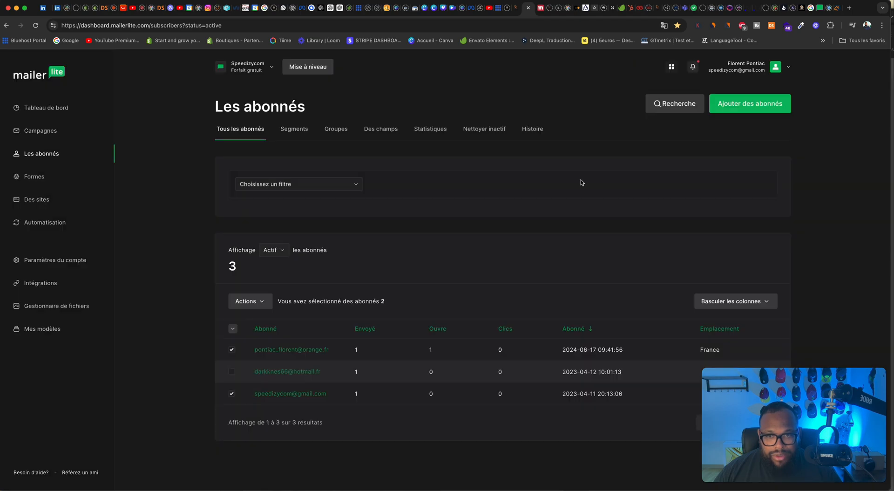
Step: Deselect the subscriber dated 2023-04-11 and delete the one dated 2024-06-17 from the MailerLite account
{"action": "left_click_drag", "start_coordinate": [780, 396], "coordinate": [762, 243]}
{"action": "left_click", "coordinate": [231, 394]}
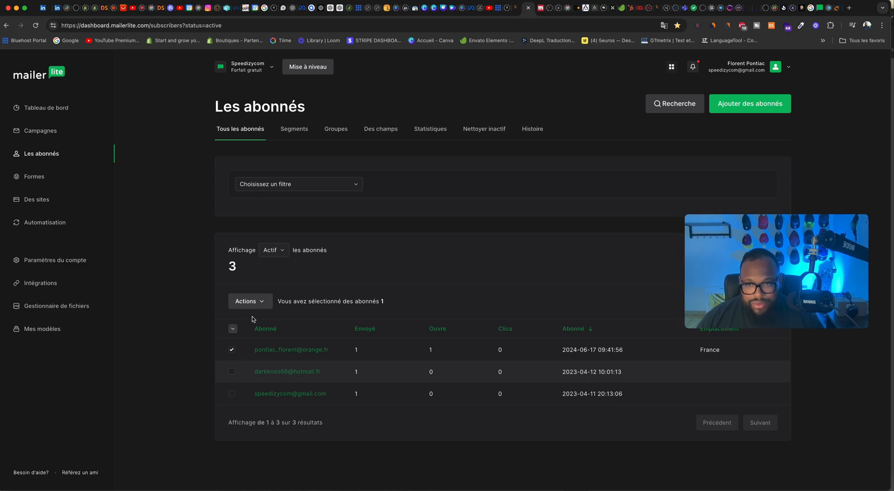
{"action": "left_click", "coordinate": [262, 304]}
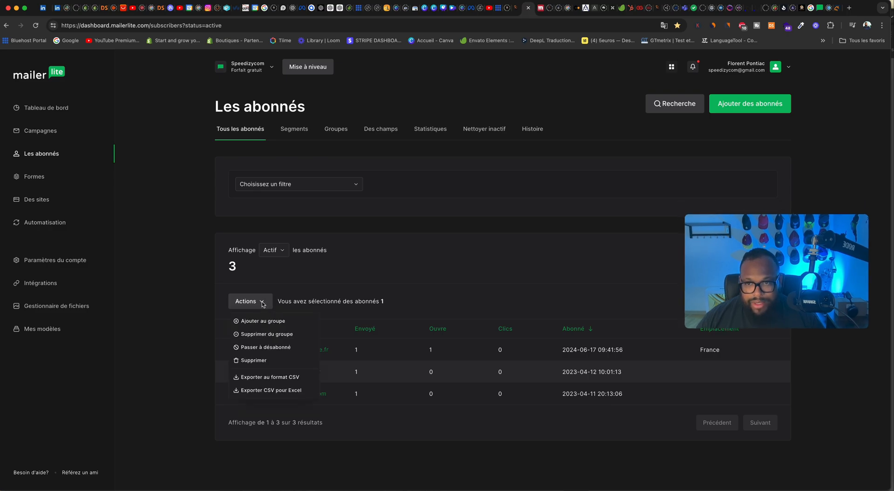
{"action": "left_click", "coordinate": [263, 366]}
{"action": "left_click", "coordinate": [563, 295]}
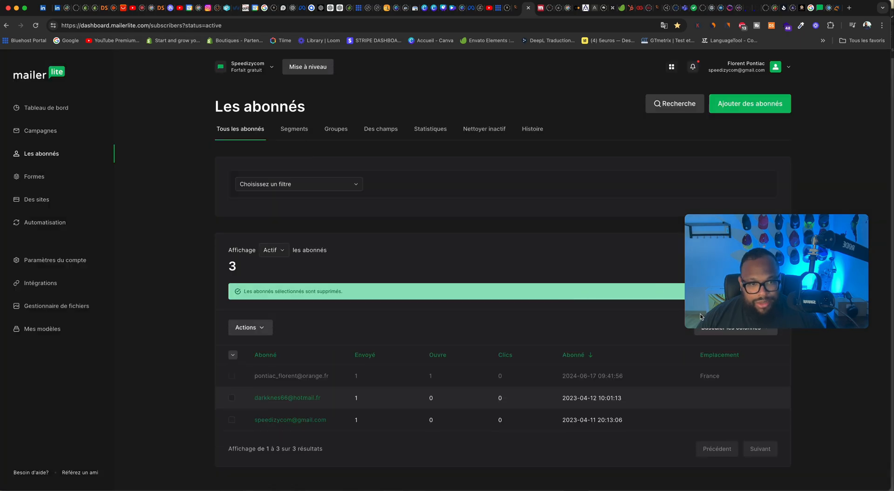
Step: Switch back to the Contact page in the Divi Visual Builder and save the page
{"action": "left_click_drag", "start_coordinate": [715, 256], "coordinate": [698, 410]}
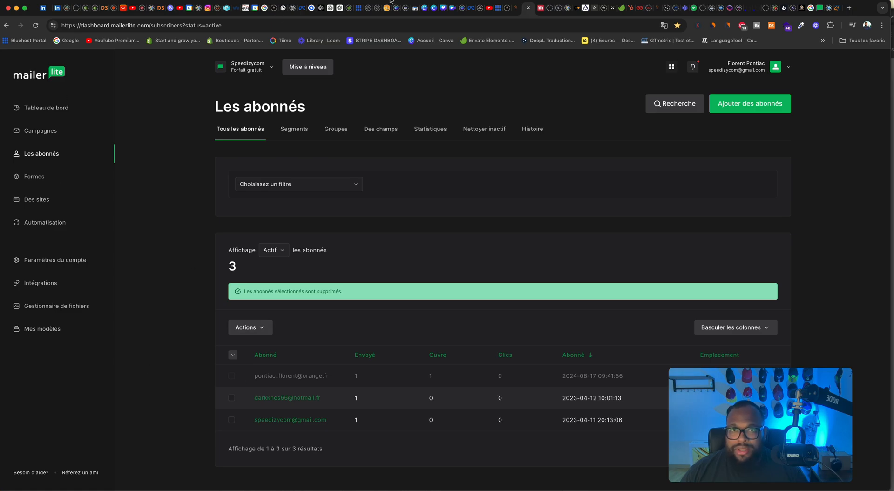
{"action": "left_click", "coordinate": [517, 7]}
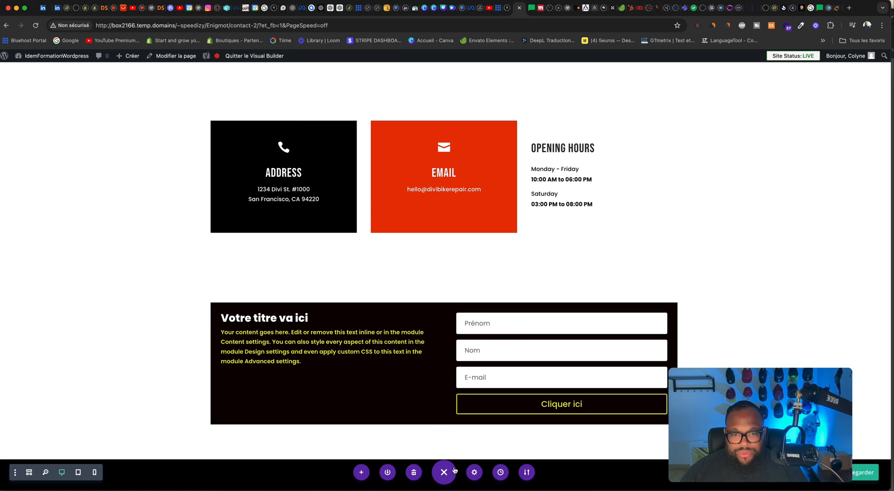
{"action": "left_click", "coordinate": [873, 475]}
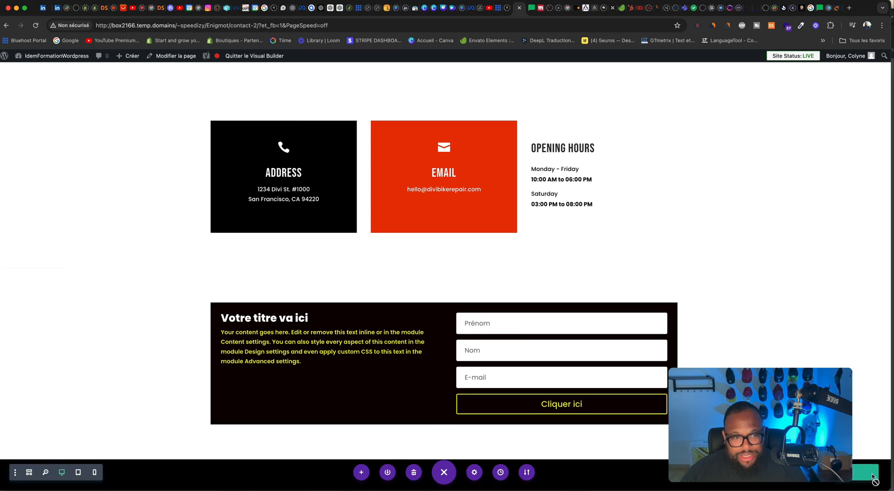
Step: Replace the large bicycle image beside the GET IN TOUCH heading with 15-1.jpg from the media library and save the module
{"action": "scroll", "coordinate": [664, 311], "scroll_direction": "up", "scroll_amount": 15}
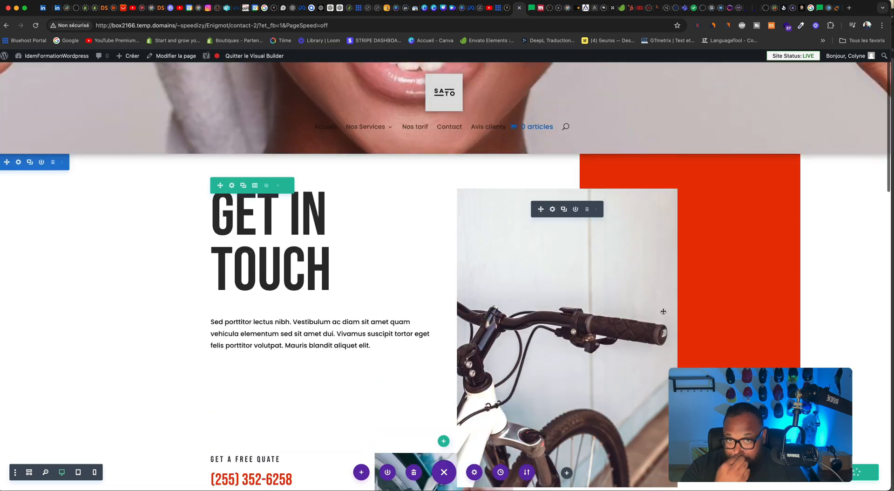
{"action": "scroll", "coordinate": [469, 269], "scroll_direction": "down", "scroll_amount": 2}
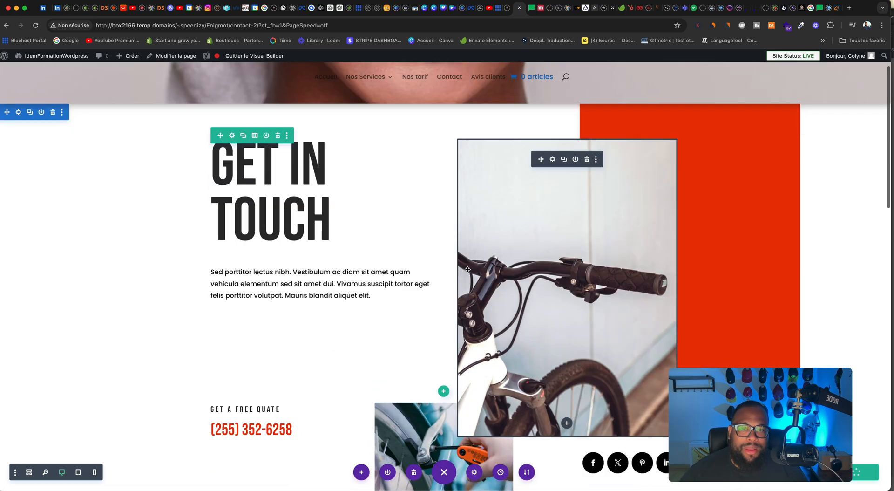
{"action": "scroll", "coordinate": [468, 269], "scroll_direction": "down", "scroll_amount": 10}
{"action": "scroll", "coordinate": [467, 268], "scroll_direction": "up", "scroll_amount": 14}
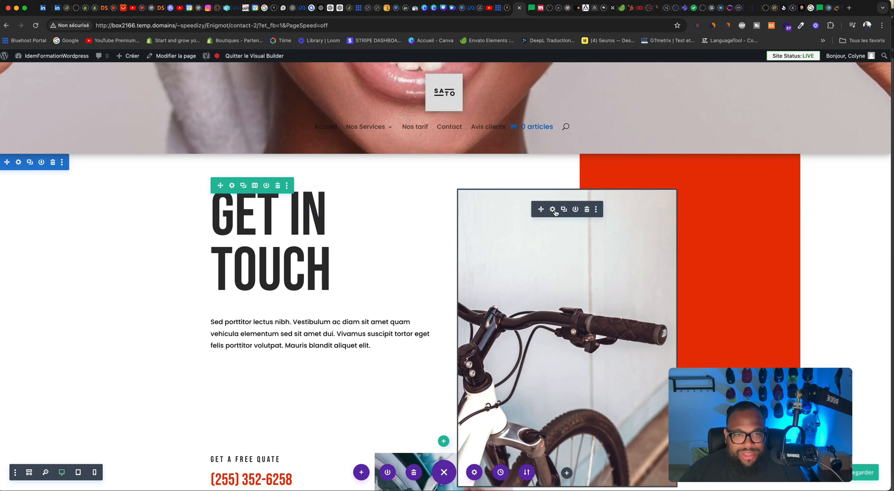
{"action": "left_click", "coordinate": [500, 227]}
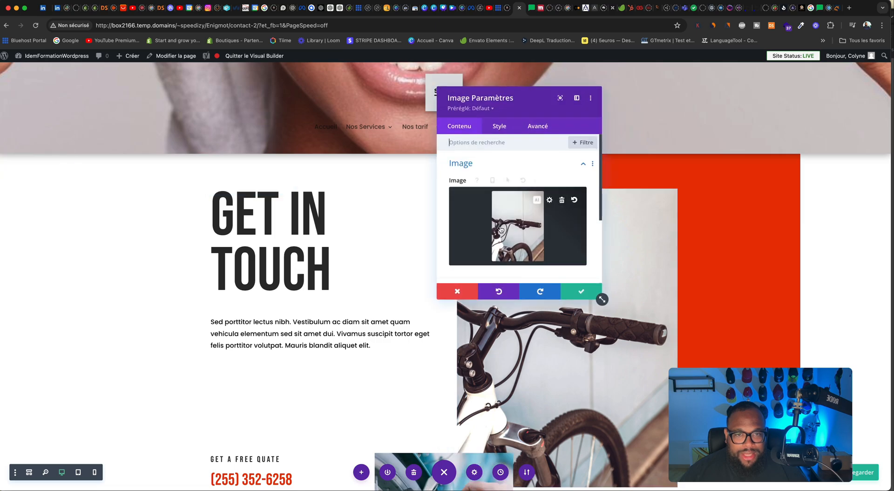
{"action": "left_click", "coordinate": [528, 222]}
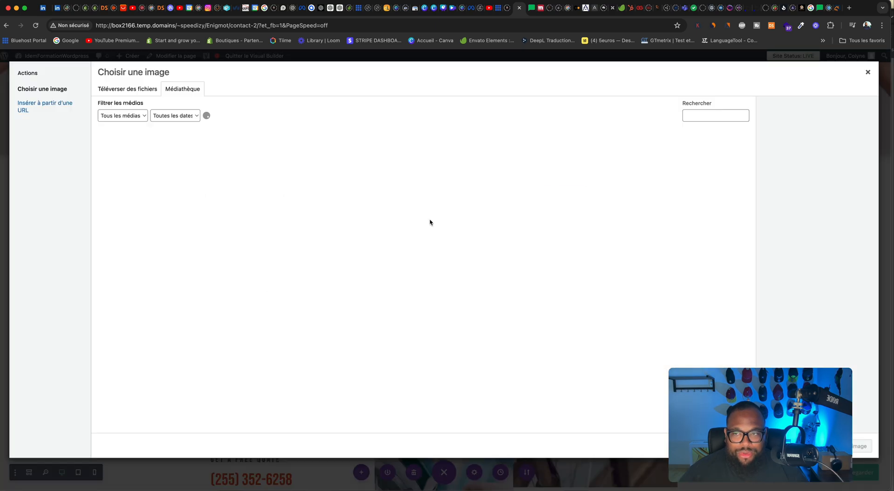
{"action": "scroll", "coordinate": [407, 268], "scroll_direction": "down", "scroll_amount": 10}
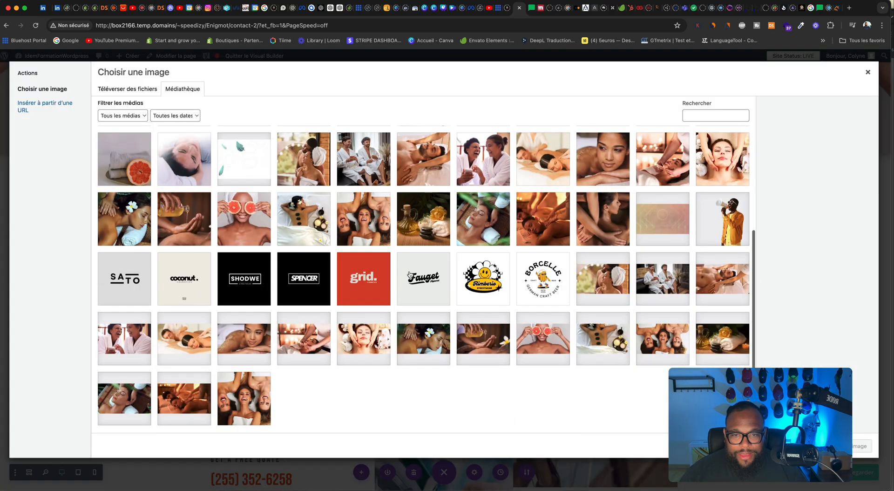
{"action": "left_click", "coordinate": [363, 183]}
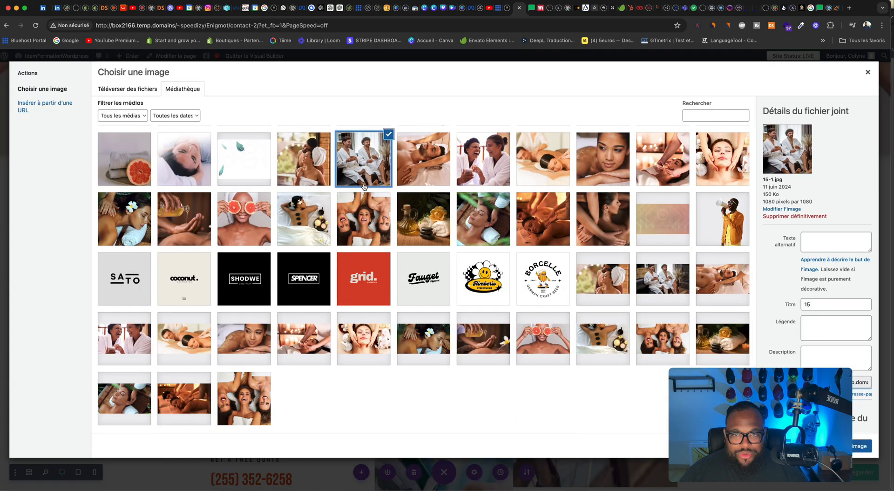
{"action": "left_click", "coordinate": [866, 446]}
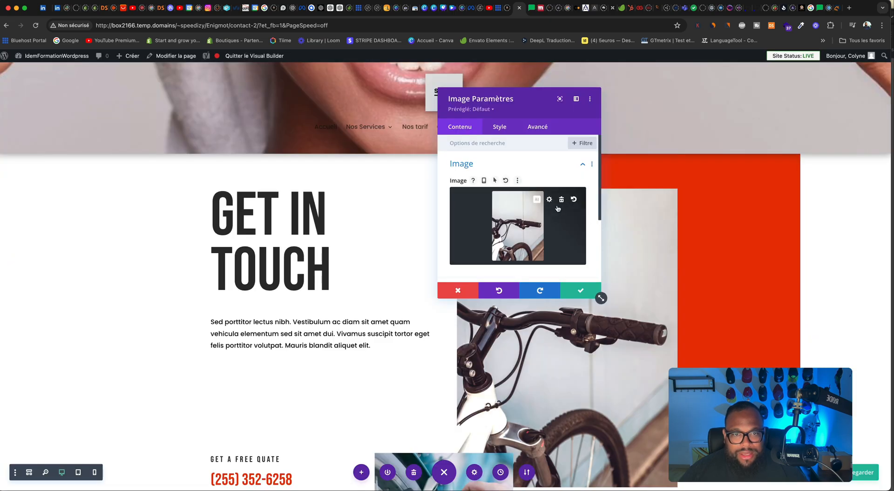
{"action": "left_click", "coordinate": [577, 290]}
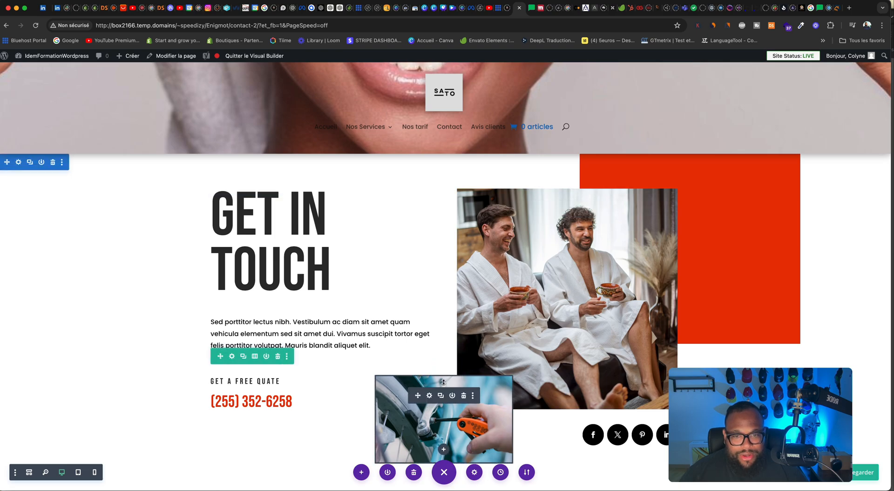
Step: Replace the small bike repair image below it with 12-1.jpg from the media library and save the module
{"action": "left_click", "coordinate": [429, 396]}
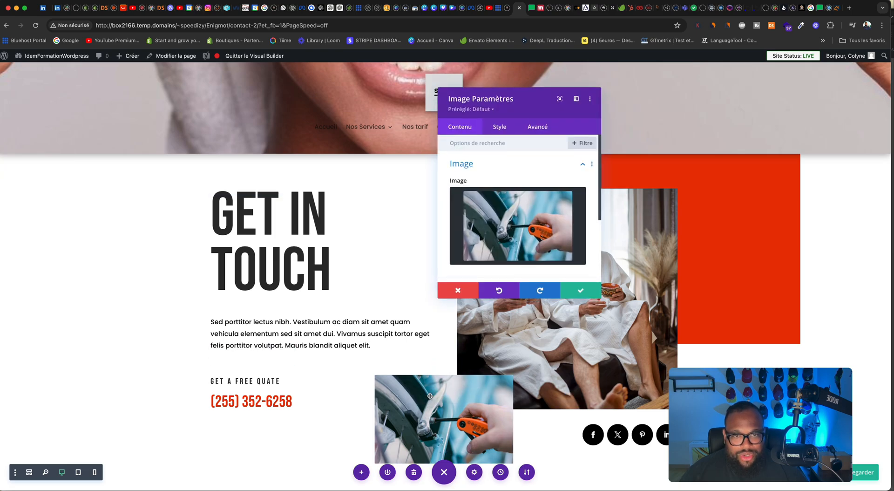
{"action": "left_click", "coordinate": [536, 224]}
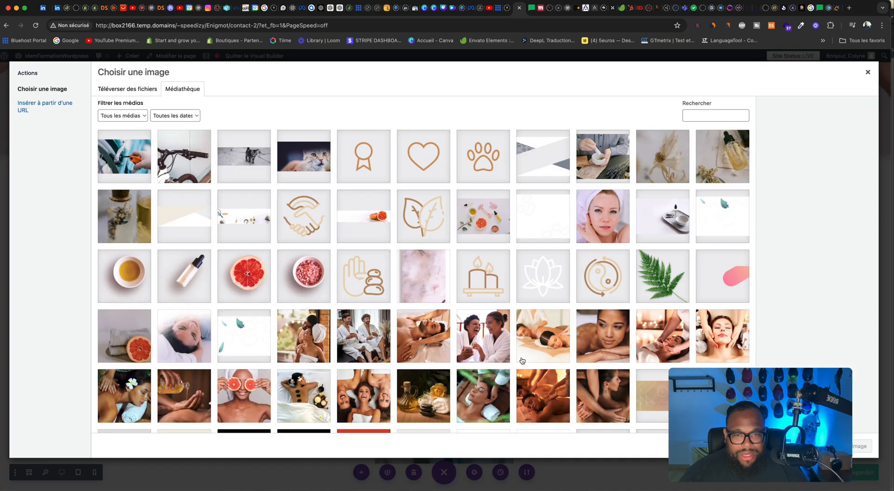
{"action": "left_click", "coordinate": [518, 338]}
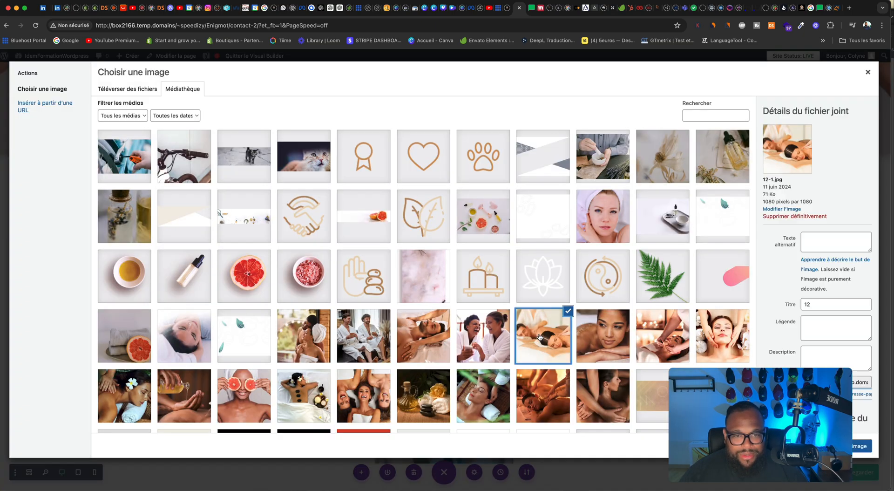
{"action": "left_click", "coordinate": [866, 444]}
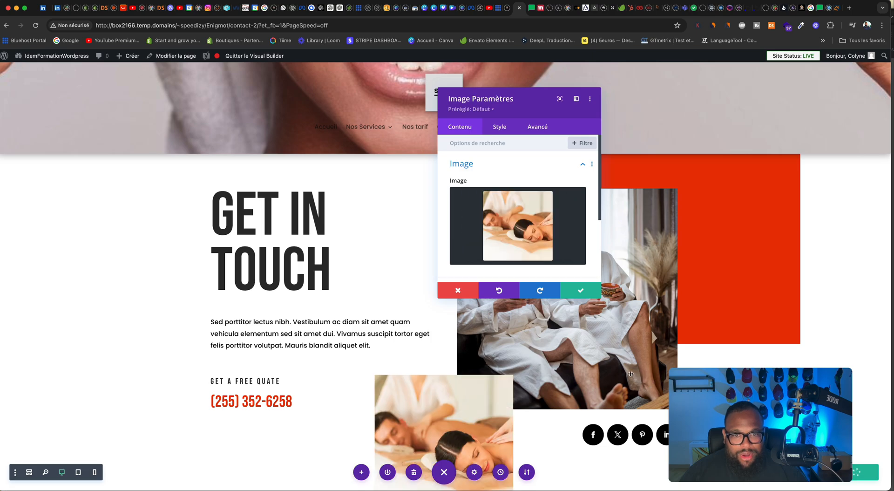
{"action": "left_click", "coordinate": [580, 291]}
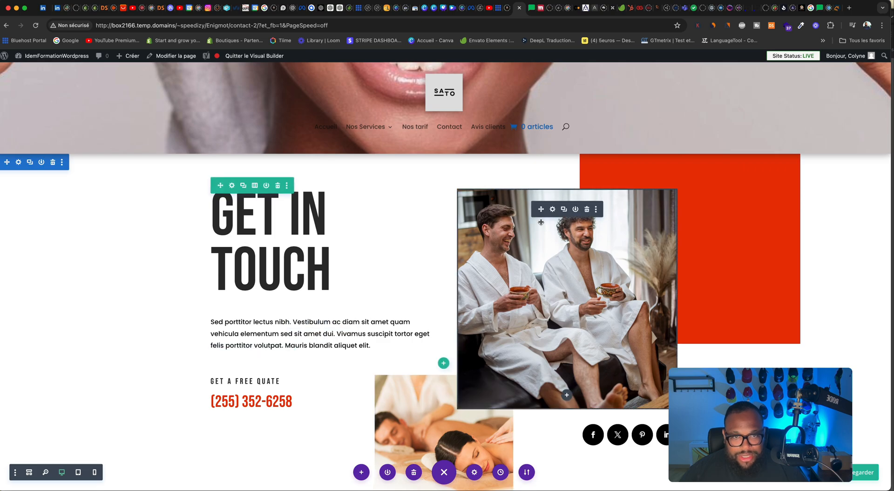
Step: Round all four corners of the large image of two men in bathrobes to 20px and save the module
{"action": "left_click", "coordinate": [553, 210]}
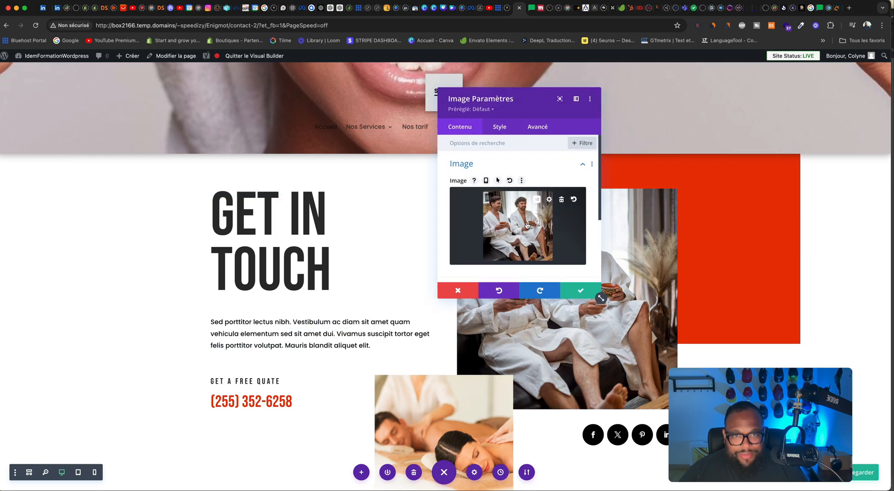
{"action": "scroll", "coordinate": [526, 223], "scroll_direction": "down", "scroll_amount": 3}
{"action": "left_click", "coordinate": [500, 127]}
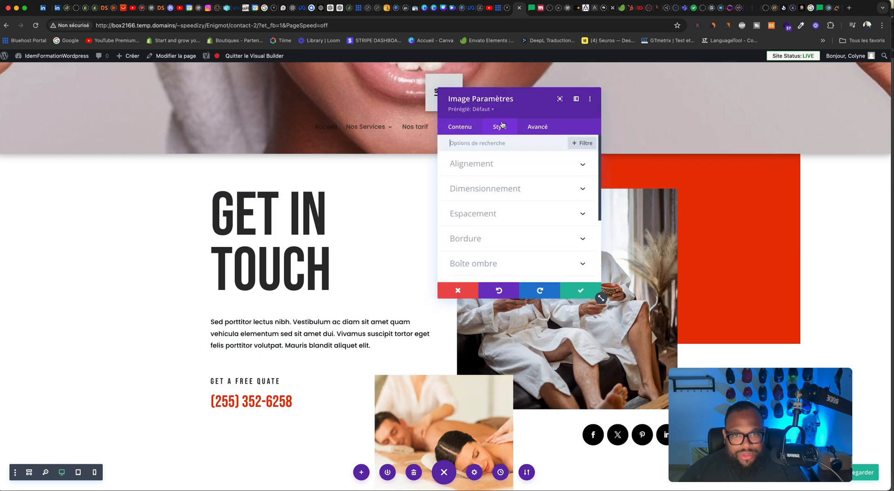
{"action": "scroll", "coordinate": [511, 198], "scroll_direction": "down", "scroll_amount": 2}
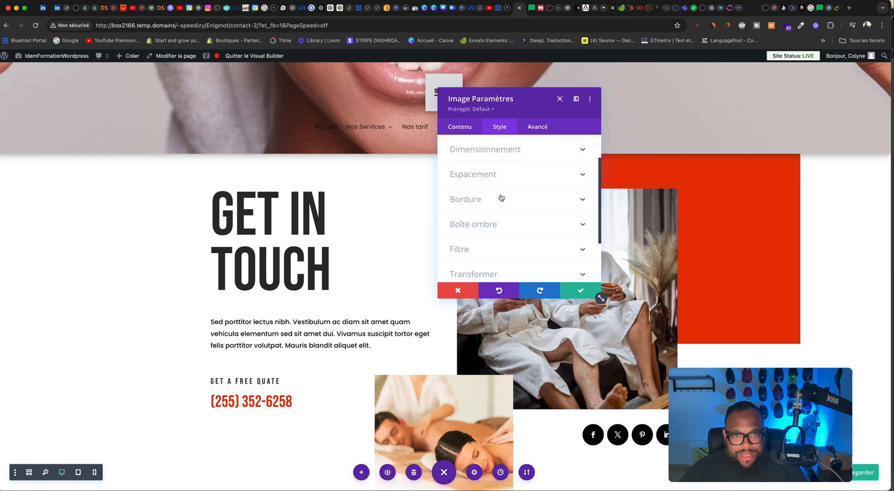
{"action": "left_click", "coordinate": [502, 198]}
{"action": "scroll", "coordinate": [501, 202], "scroll_direction": "down", "scroll_amount": 5}
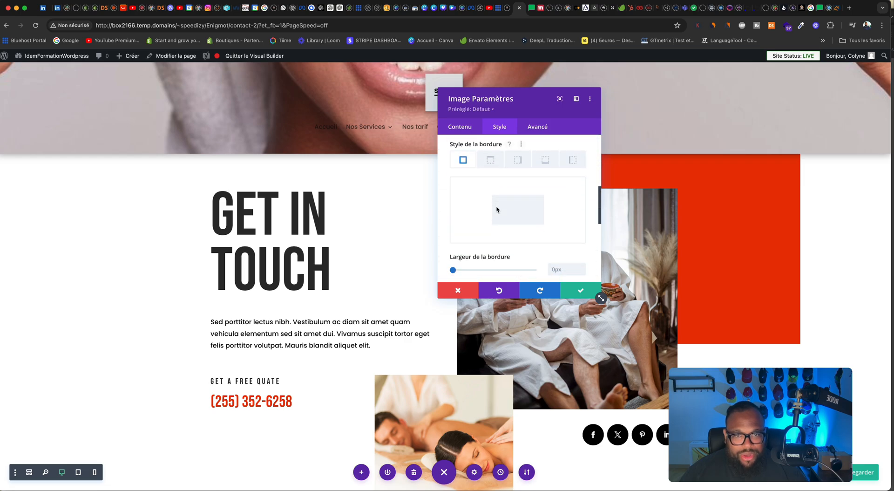
{"action": "scroll", "coordinate": [498, 210], "scroll_direction": "up", "scroll_amount": 3}
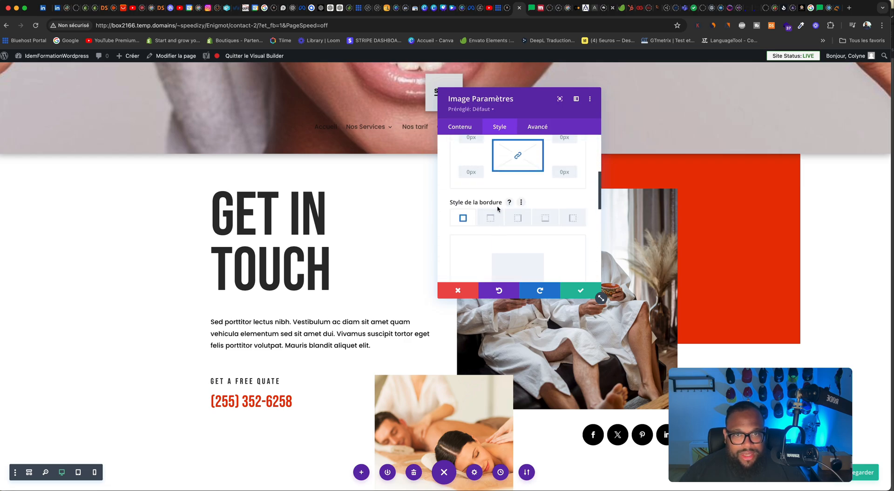
{"action": "scroll", "coordinate": [498, 209], "scroll_direction": "up", "scroll_amount": 2}
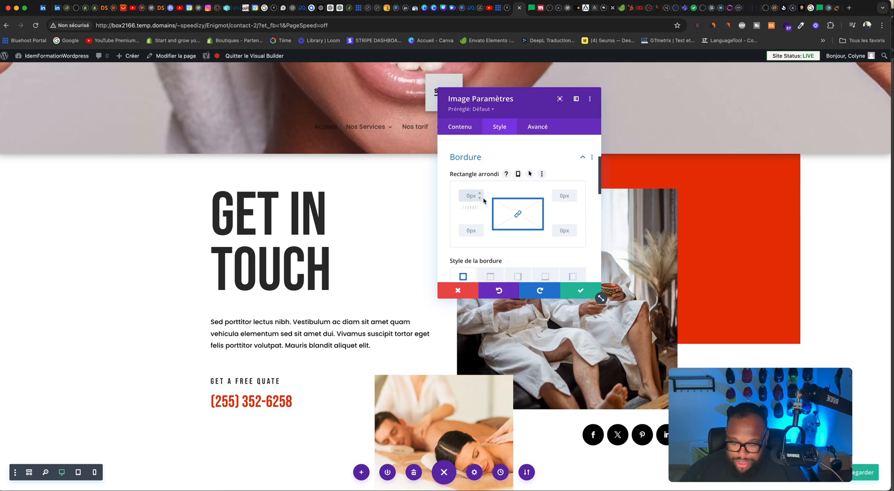
{"action": "type", "text": "20"}
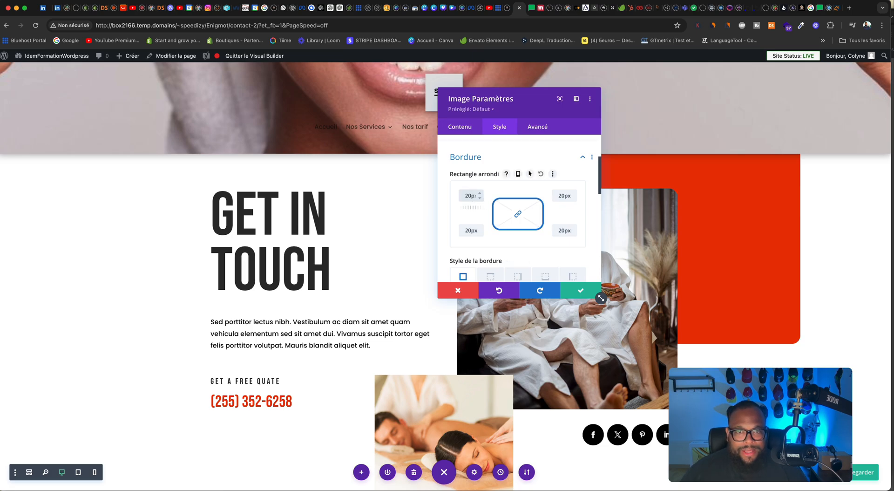
{"action": "left_click", "coordinate": [580, 290]}
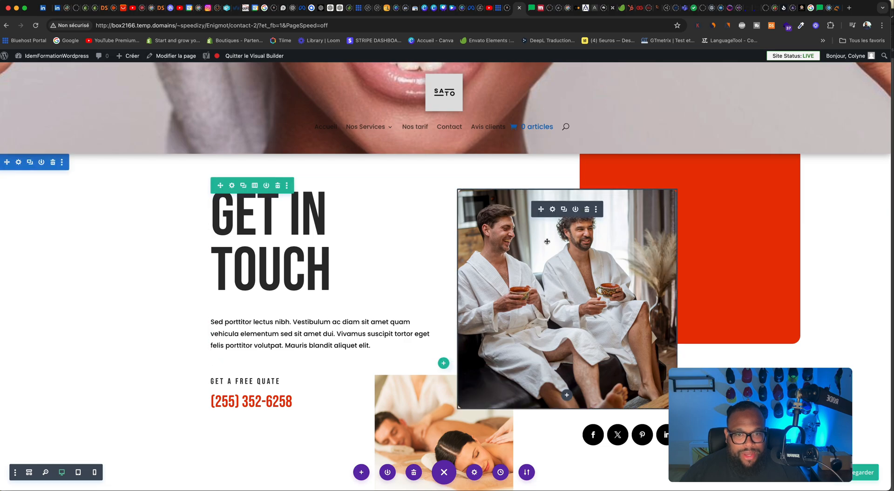
Step: Round all four corners of the small massage image to 20px and save the module
{"action": "left_click", "coordinate": [429, 396]}
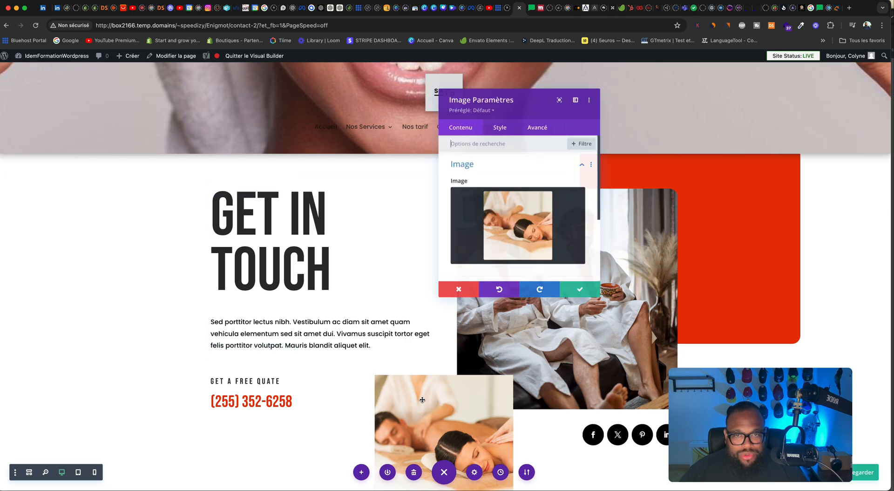
{"action": "left_click", "coordinate": [500, 133]}
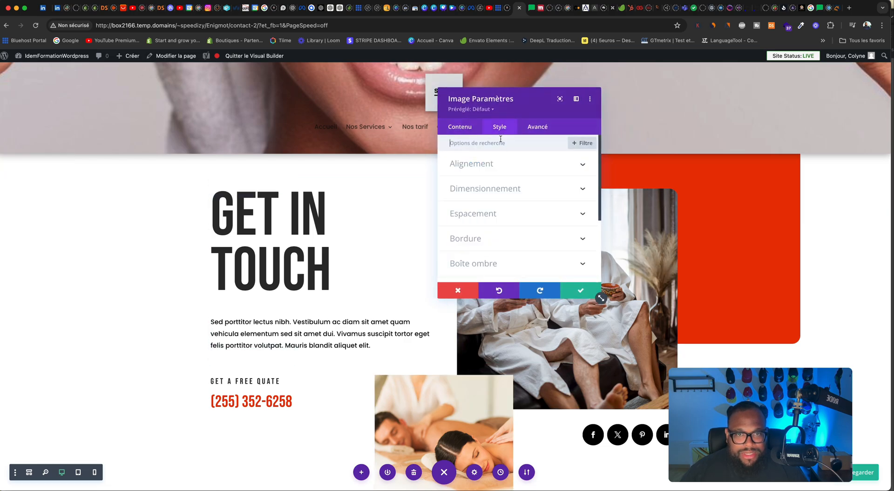
{"action": "left_click", "coordinate": [492, 232]}
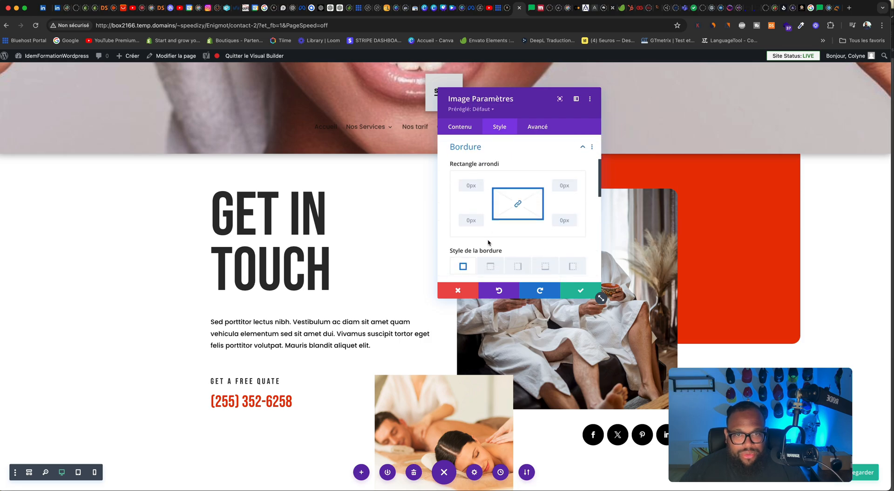
{"action": "left_click", "coordinate": [468, 184]}
{"action": "type", "text": "20"}
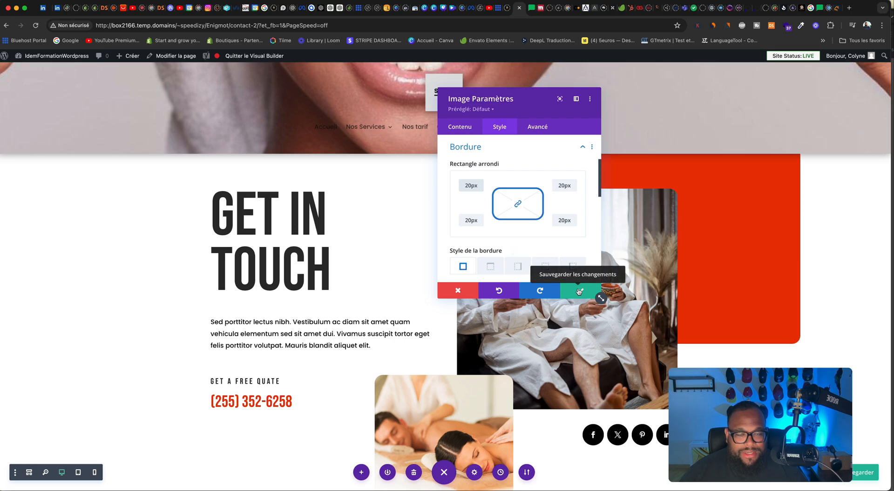
{"action": "left_click", "coordinate": [580, 292]}
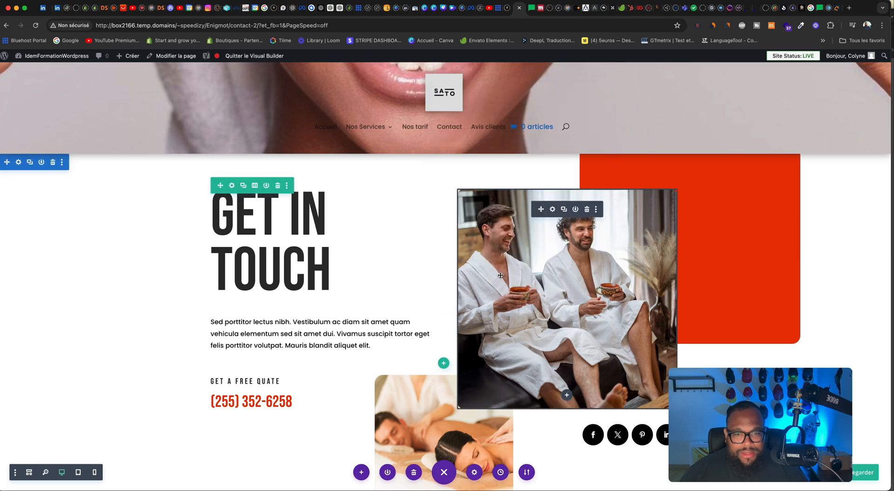
Step: Round the corners of the email opt-in module to 20px, save the module and save the page
{"action": "scroll", "coordinate": [502, 273], "scroll_direction": "down", "scroll_amount": 4}
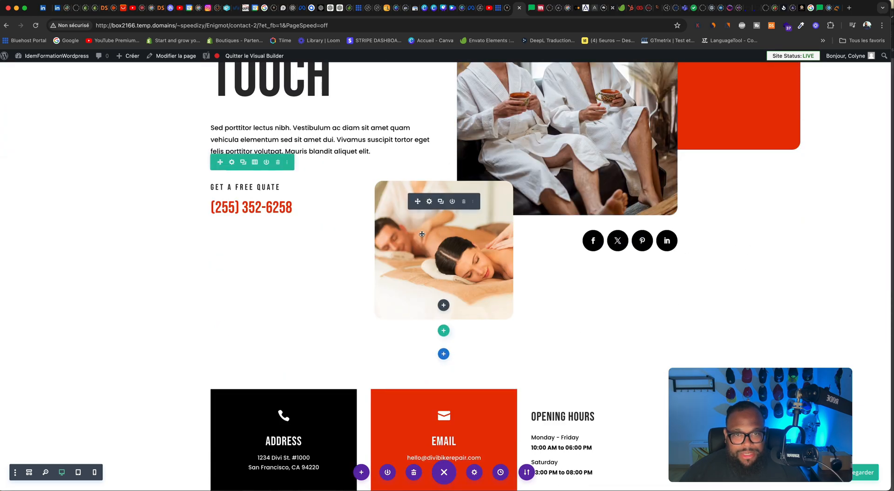
{"action": "scroll", "coordinate": [354, 242], "scroll_direction": "down", "scroll_amount": 6}
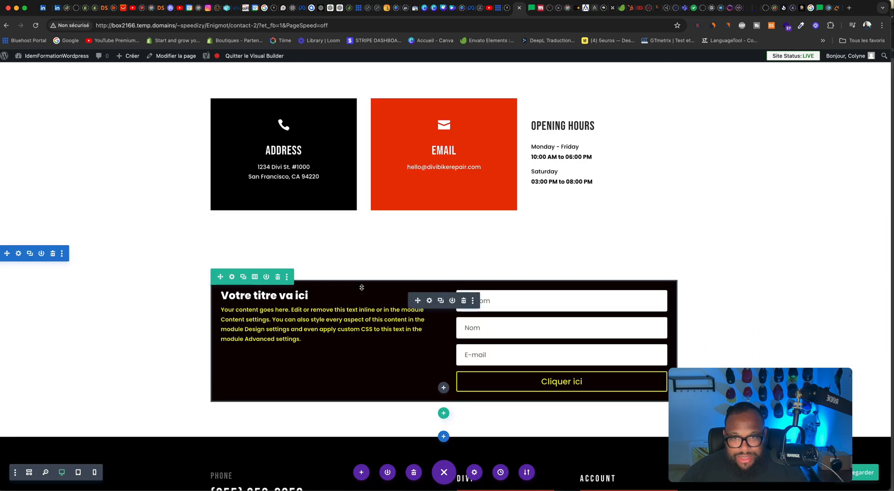
{"action": "left_click", "coordinate": [430, 301]}
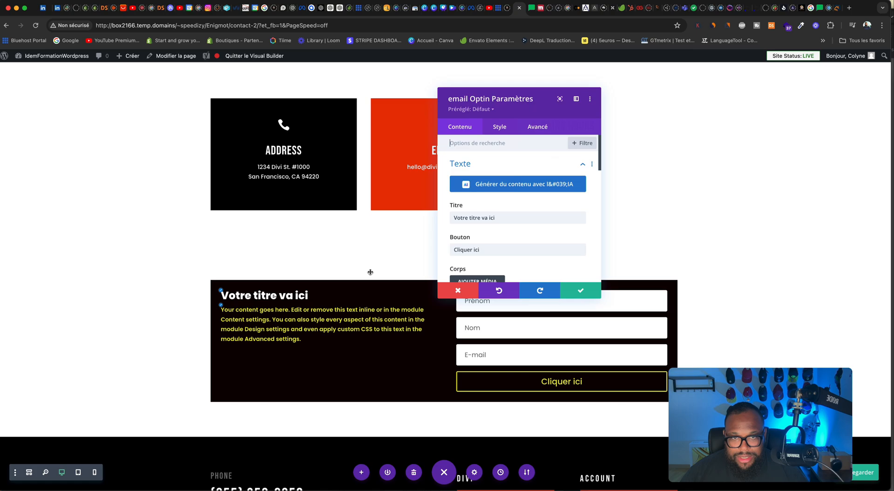
{"action": "left_click", "coordinate": [500, 126]}
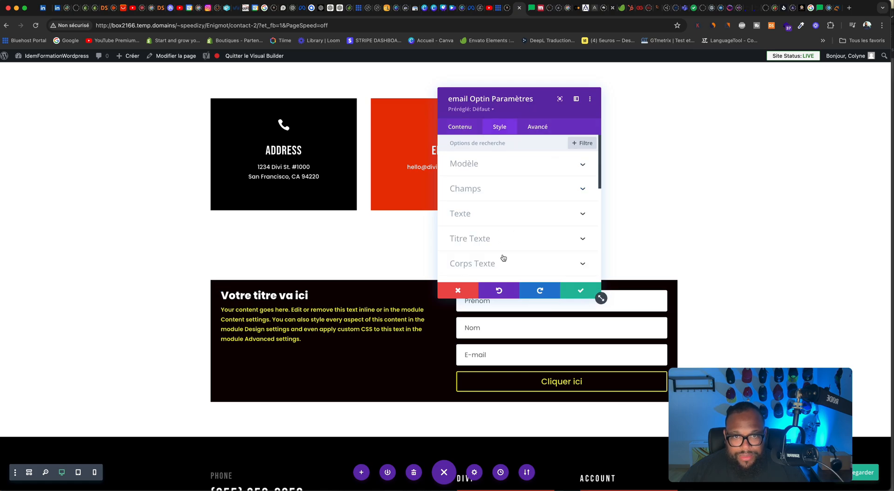
{"action": "scroll", "coordinate": [504, 258], "scroll_direction": "down", "scroll_amount": 3}
{"action": "scroll", "coordinate": [496, 233], "scroll_direction": "down", "scroll_amount": 2}
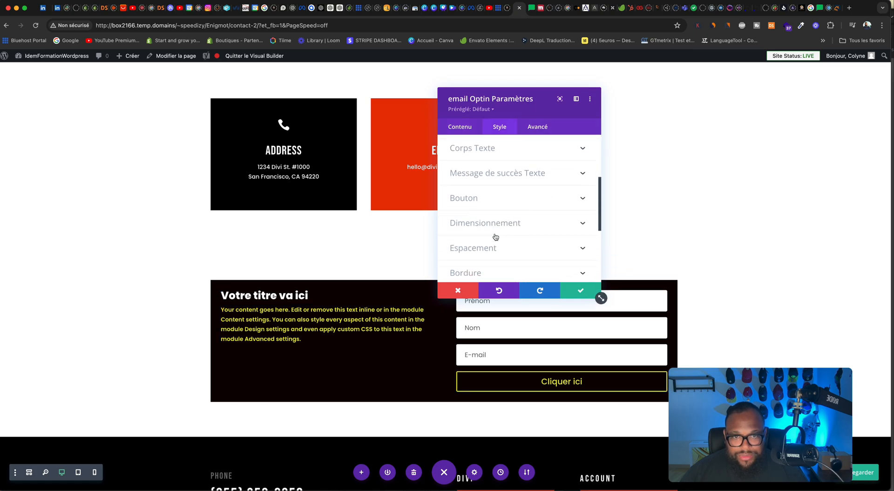
{"action": "left_click", "coordinate": [495, 236]}
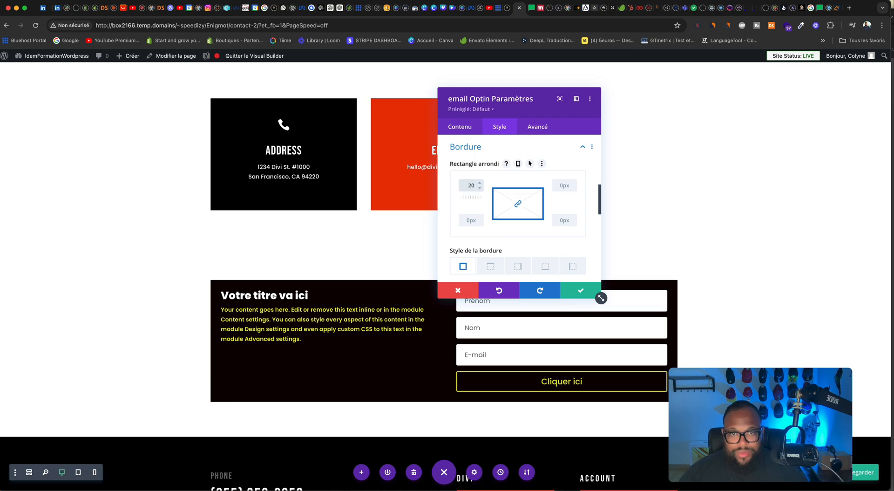
{"action": "left_click", "coordinate": [580, 290]}
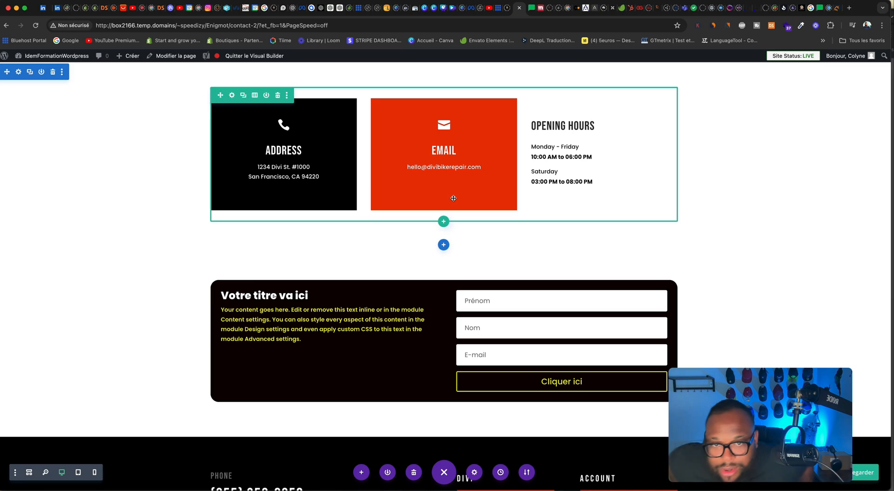
{"action": "key", "text": "super+s"}
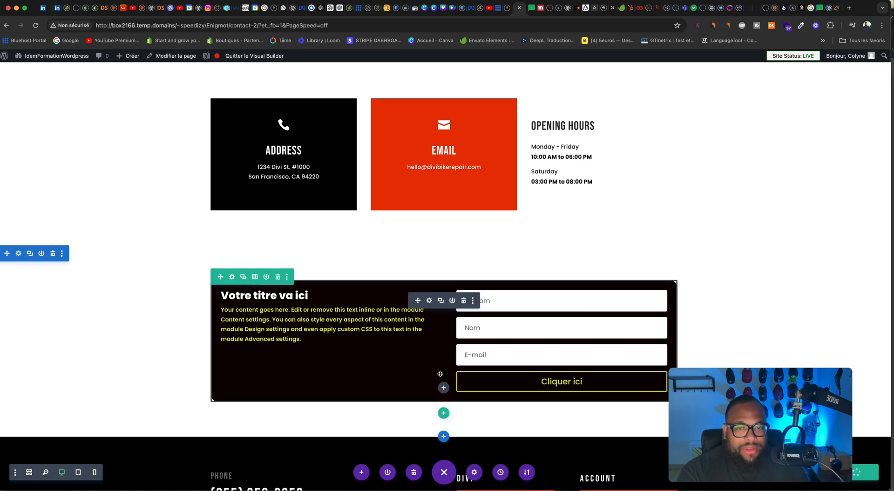
{"action": "scroll", "coordinate": [448, 354], "scroll_direction": "up", "scroll_amount": 12}
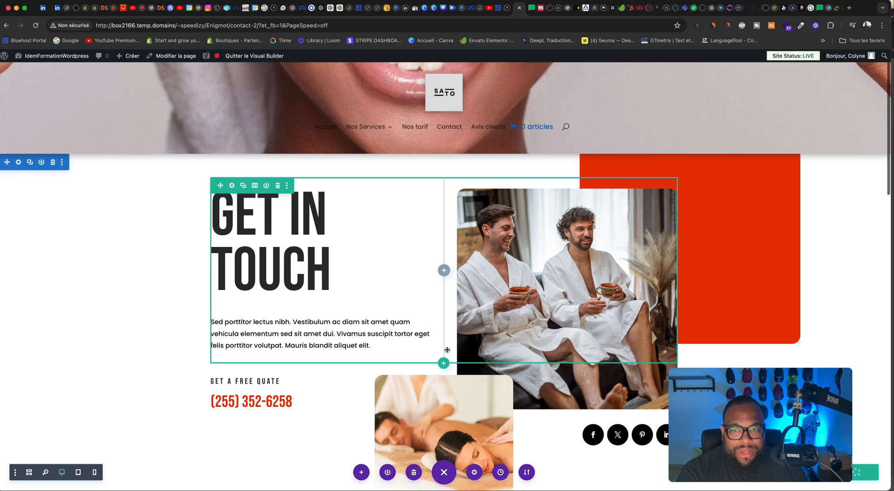
{"action": "scroll", "coordinate": [397, 317], "scroll_direction": "down", "scroll_amount": 1}
{"action": "left_click", "coordinate": [318, 265]}
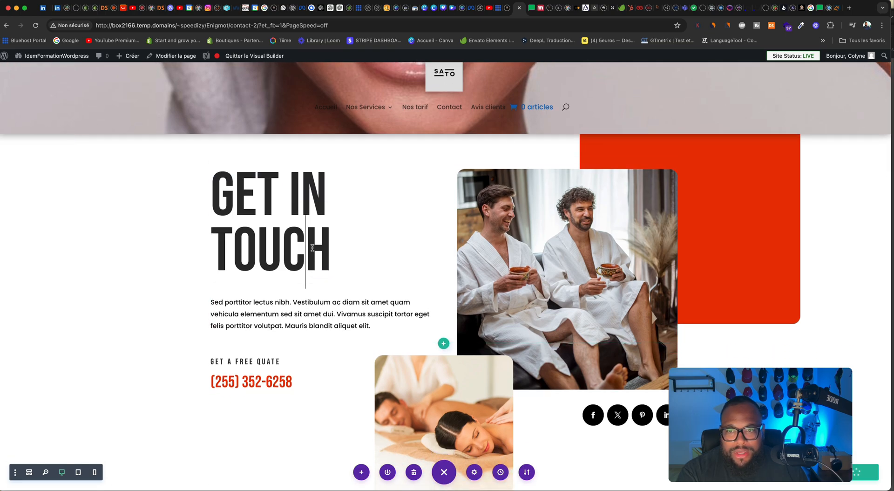
{"action": "double_click", "coordinate": [257, 212]}
{"action": "left_click", "coordinate": [350, 234]}
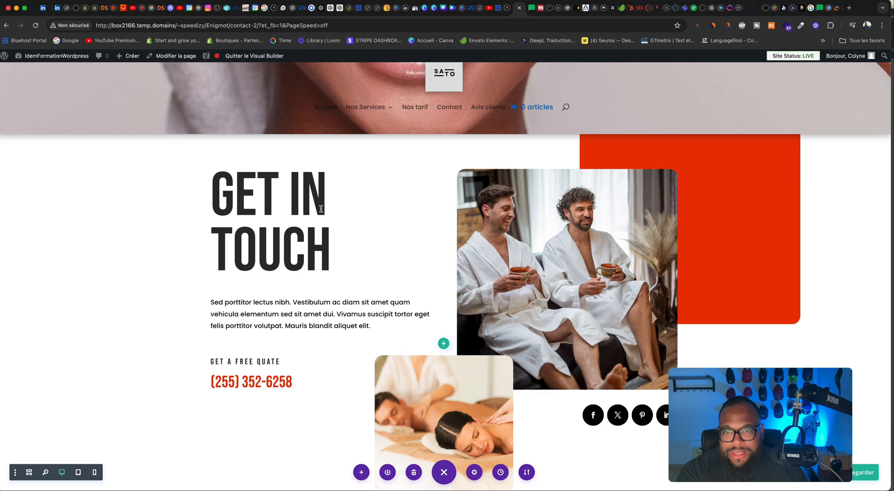
{"action": "left_click", "coordinate": [394, 239]}
{"action": "left_click", "coordinate": [94, 294]}
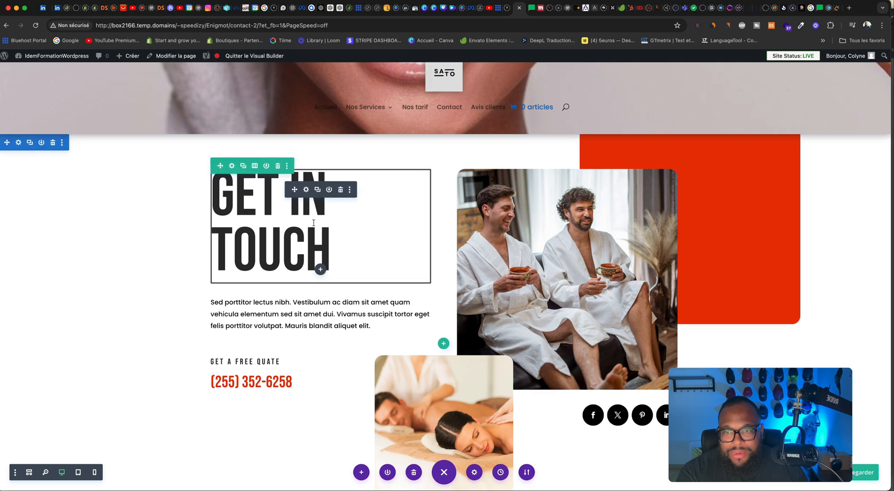
Step: Replace the "Get In Touch" heading text with "Contacter nous" and save both the module and the page
{"action": "left_click", "coordinate": [307, 190]}
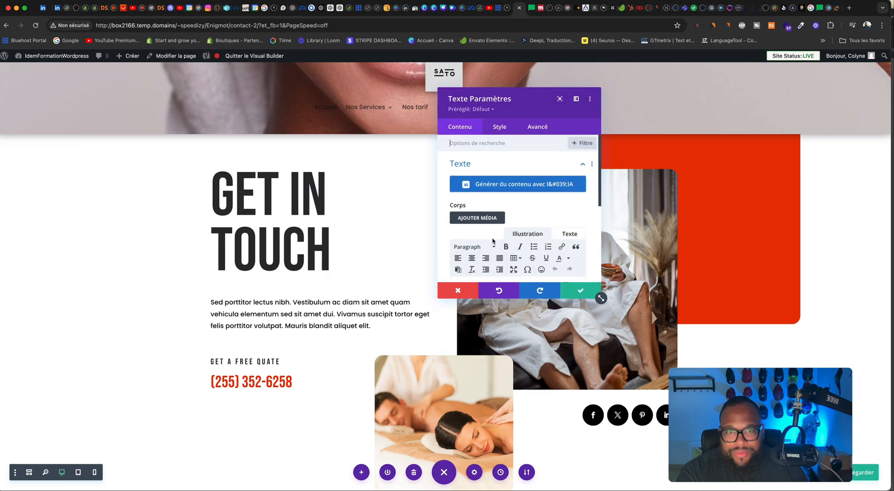
{"action": "scroll", "coordinate": [493, 238], "scroll_direction": "down", "scroll_amount": 3}
{"action": "triple_click", "coordinate": [532, 237]}
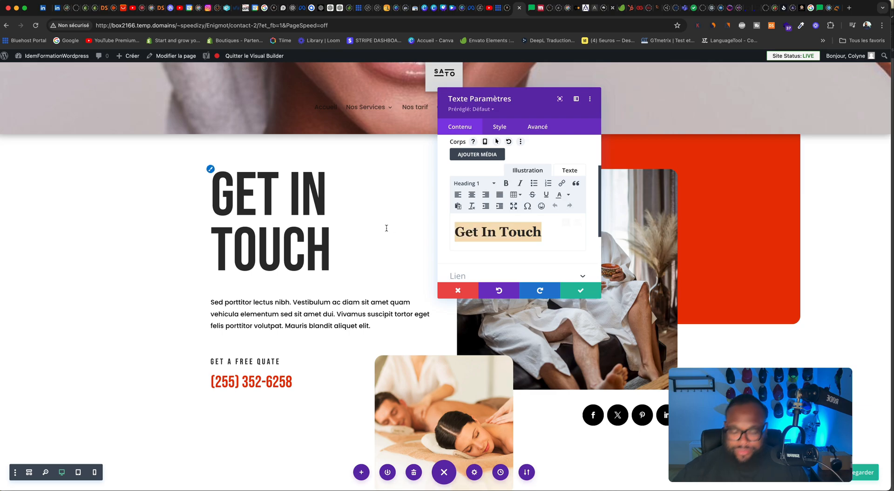
{"action": "type", "text": "Cp"}
{"action": "key", "text": "BackSpace"}
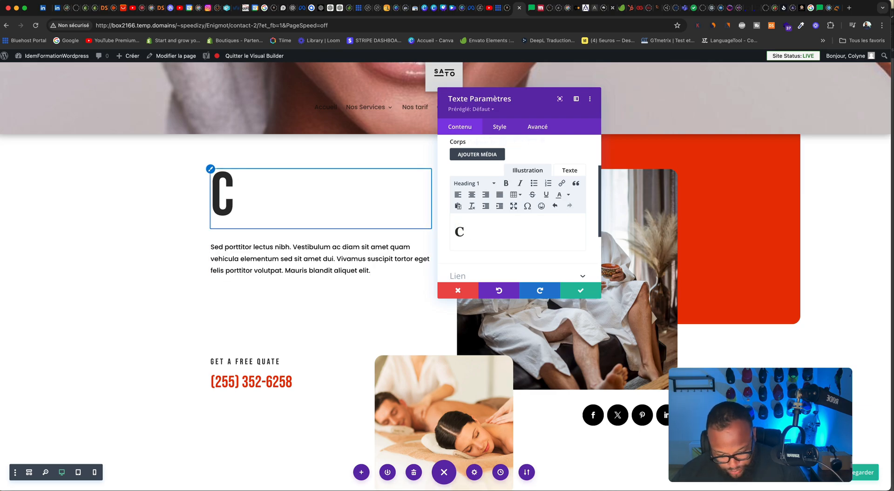
{"action": "type", "text": "ontact"}
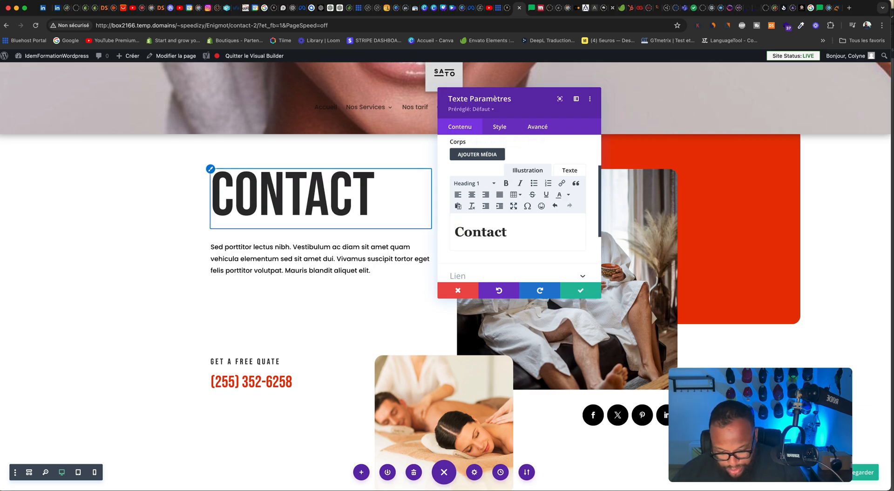
{"action": "type", "text": "er nous"}
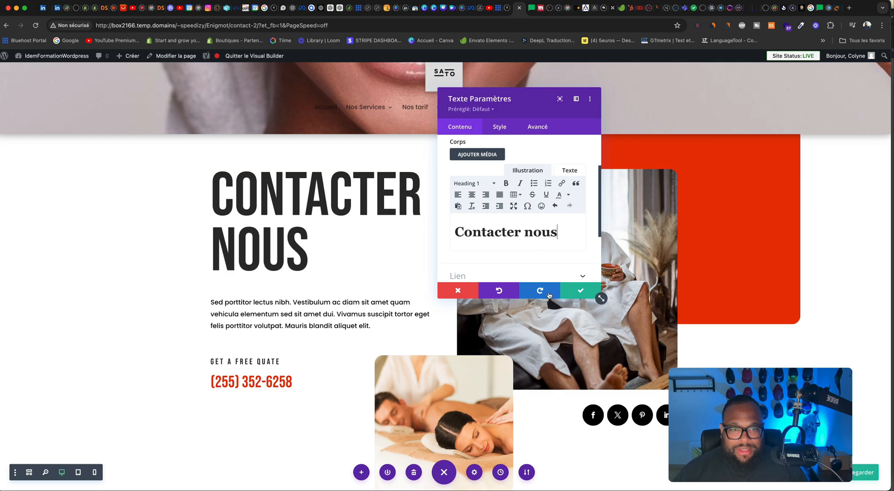
{"action": "left_click", "coordinate": [598, 294]}
{"action": "left_click", "coordinate": [866, 472]}
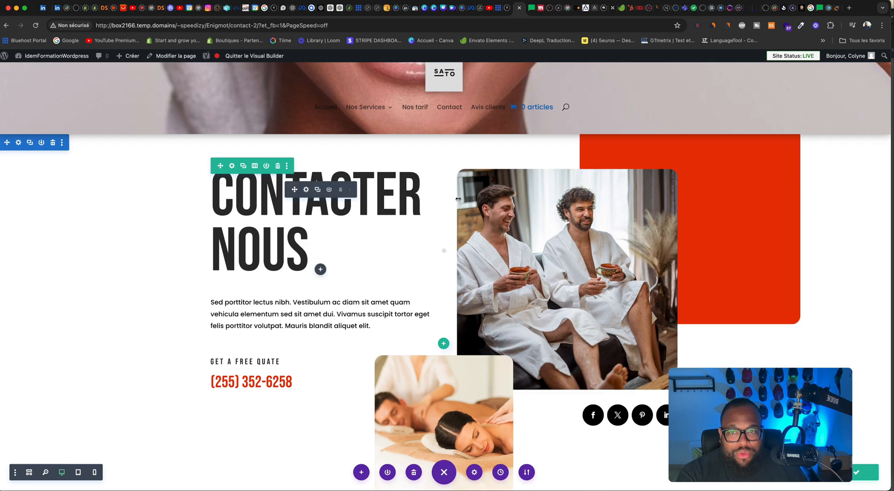
Step: Insert a normal section with a single-column row between the email opt-in section and the footer
{"action": "scroll", "coordinate": [485, 219], "scroll_direction": "down", "scroll_amount": 15}
{"action": "scroll", "coordinate": [485, 220], "scroll_direction": "up", "scroll_amount": 10}
{"action": "scroll", "coordinate": [484, 219], "scroll_direction": "down", "scroll_amount": 10}
{"action": "scroll", "coordinate": [485, 219], "scroll_direction": "up", "scroll_amount": 5}
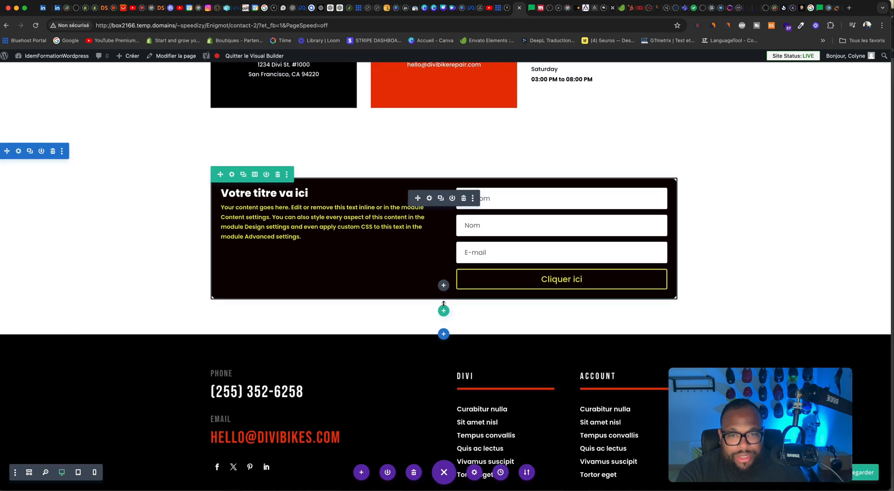
{"action": "left_click", "coordinate": [443, 335]}
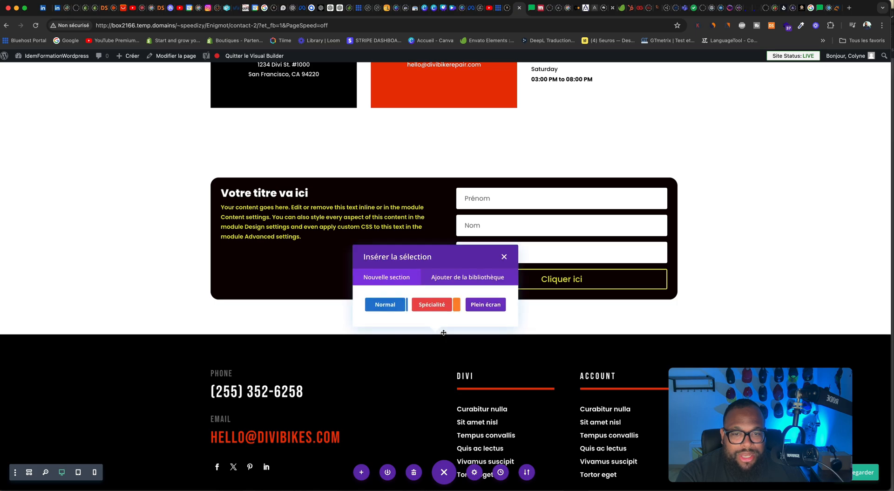
{"action": "left_click", "coordinate": [393, 305]}
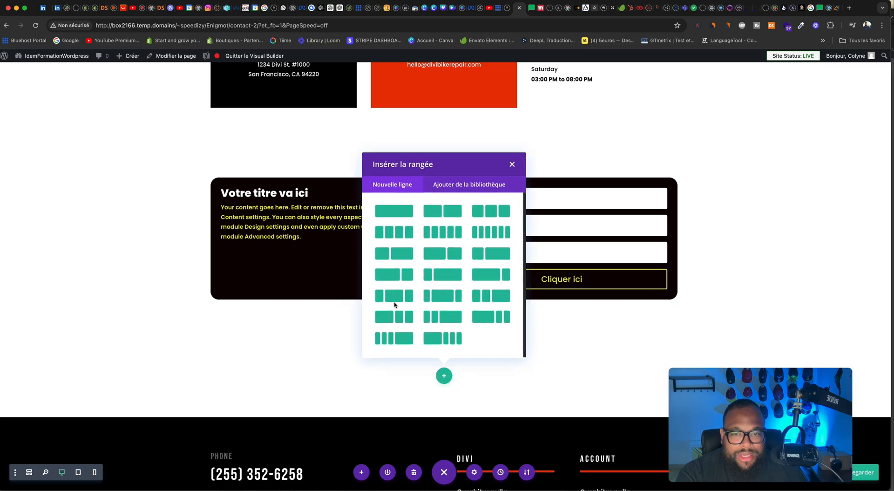
{"action": "left_click", "coordinate": [407, 213]}
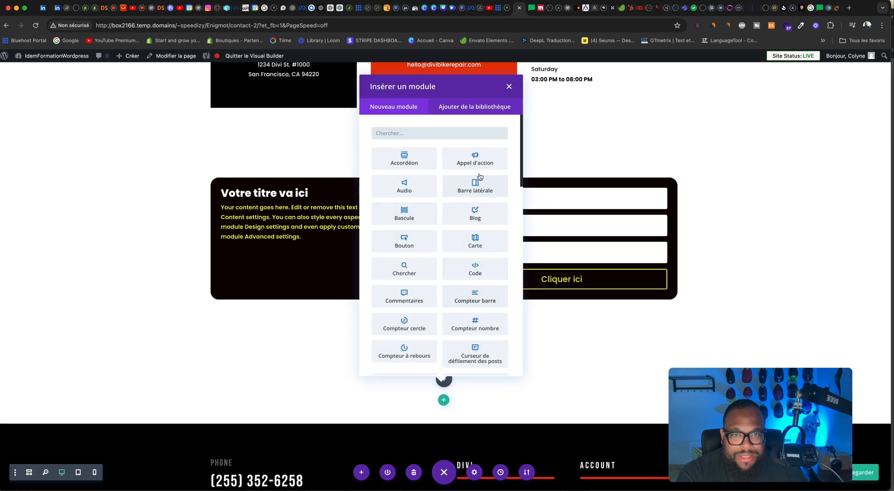
Step: Search the modules for "map" and insert the Supreme Embed Google Map module in the new row
{"action": "left_click", "coordinate": [431, 135]}
{"action": "type", "text": "mao"}
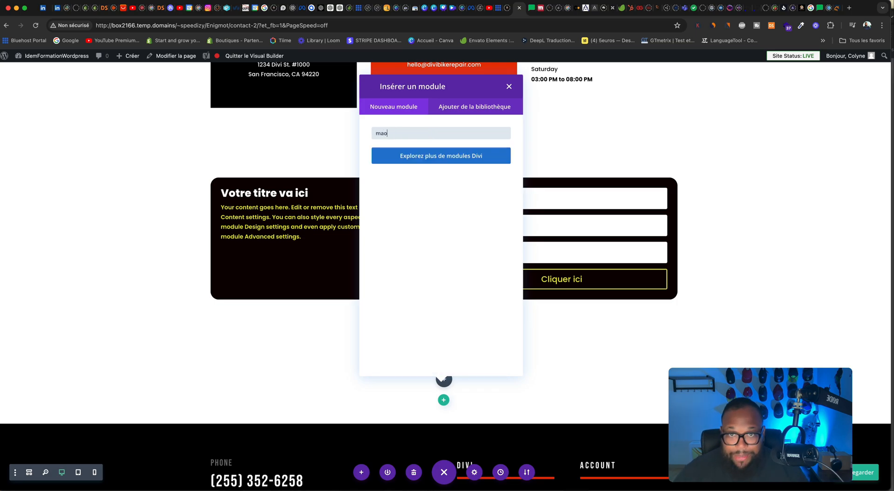
{"action": "key", "text": "BackSpace"}
{"action": "type", "text": "p"}
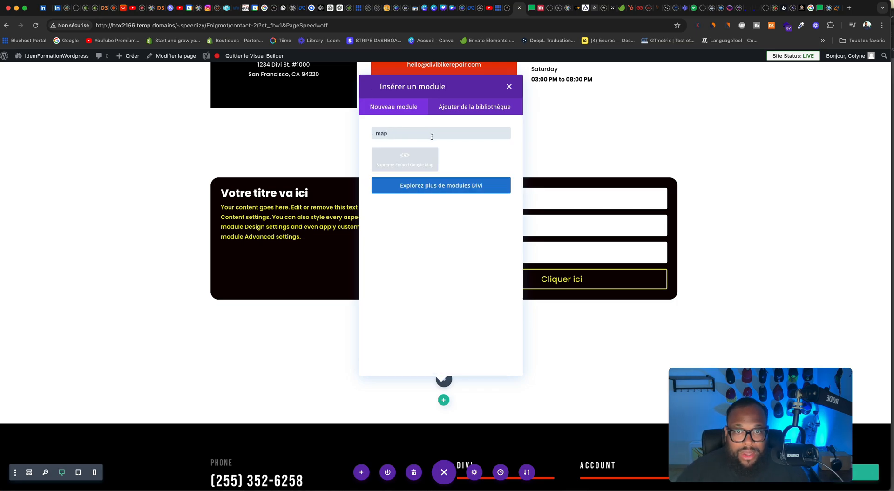
{"action": "left_click", "coordinate": [414, 159]}
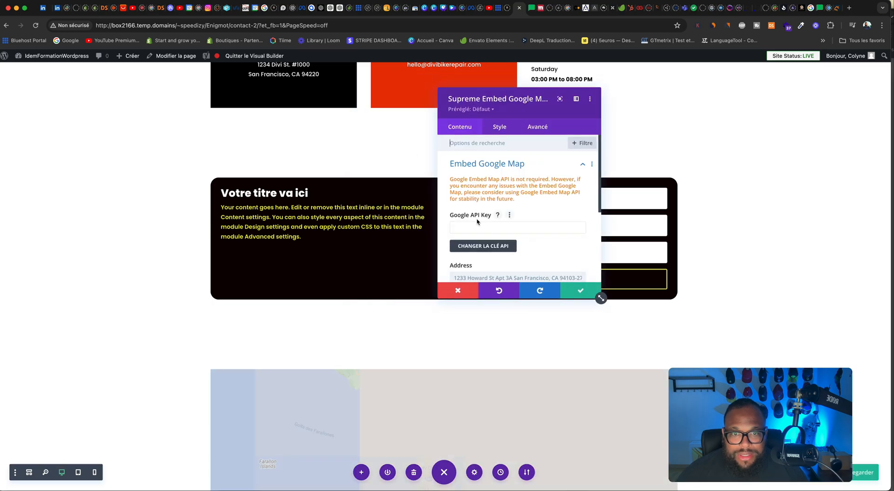
Step: Enter the business's postal address in the Google Map module's address setting and save the module
{"action": "scroll", "coordinate": [472, 230], "scroll_direction": "down", "scroll_amount": 3}
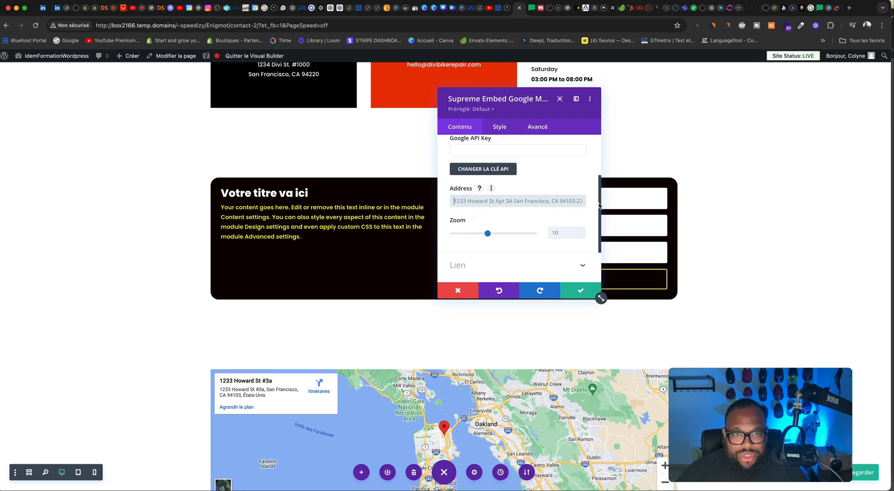
{"action": "left_click", "coordinate": [530, 202]}
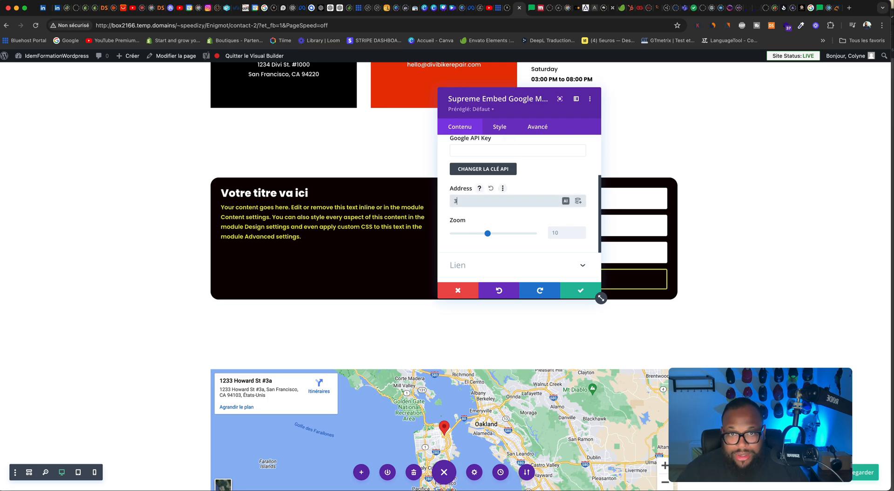
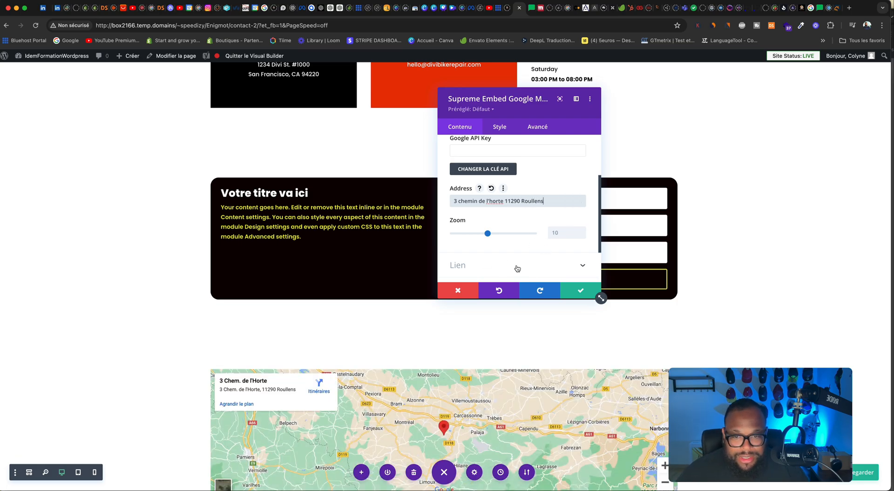
{"action": "left_click", "coordinate": [575, 292]}
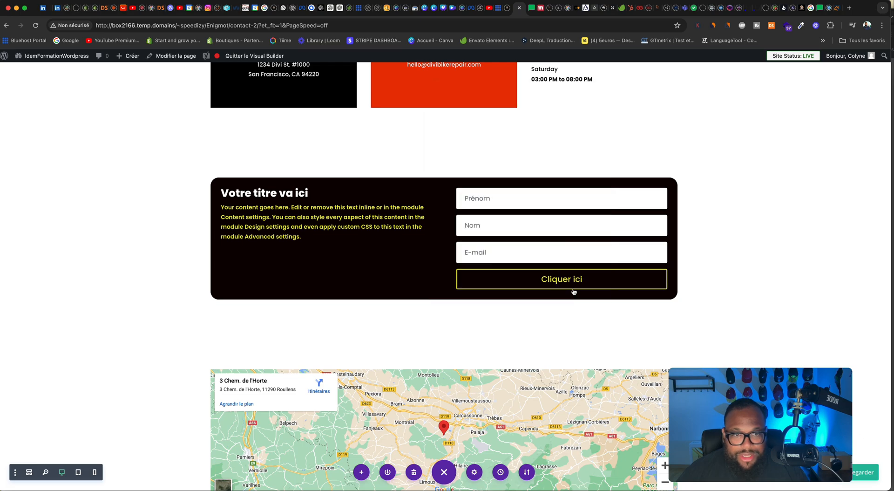
Step: Save the page with the new map section and look over the layout
{"action": "scroll", "coordinate": [665, 233], "scroll_direction": "down", "scroll_amount": 10}
{"action": "scroll", "coordinate": [665, 234], "scroll_direction": "up", "scroll_amount": 5}
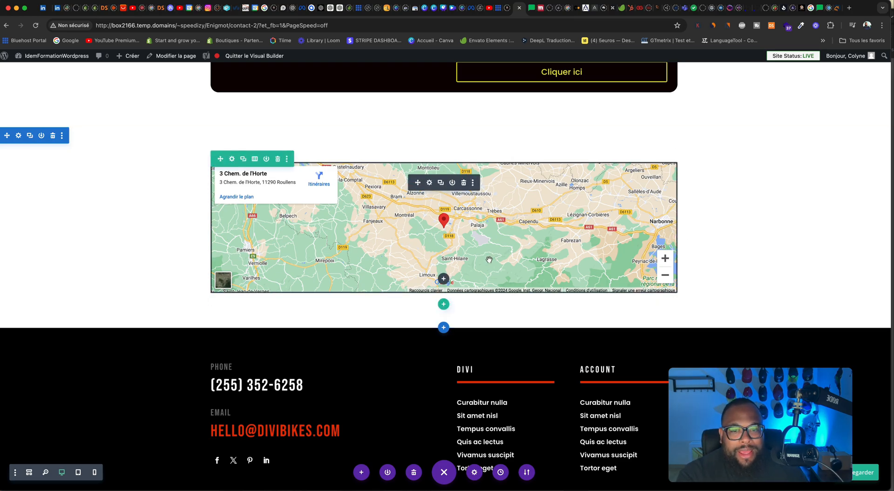
{"action": "mouse_move", "coordinate": [869, 478]}
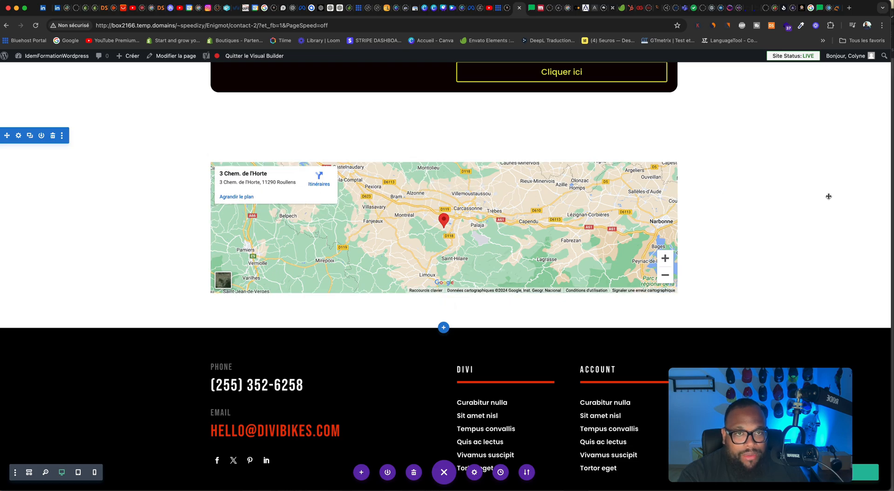
{"action": "scroll", "coordinate": [725, 153], "scroll_direction": "up", "scroll_amount": 7}
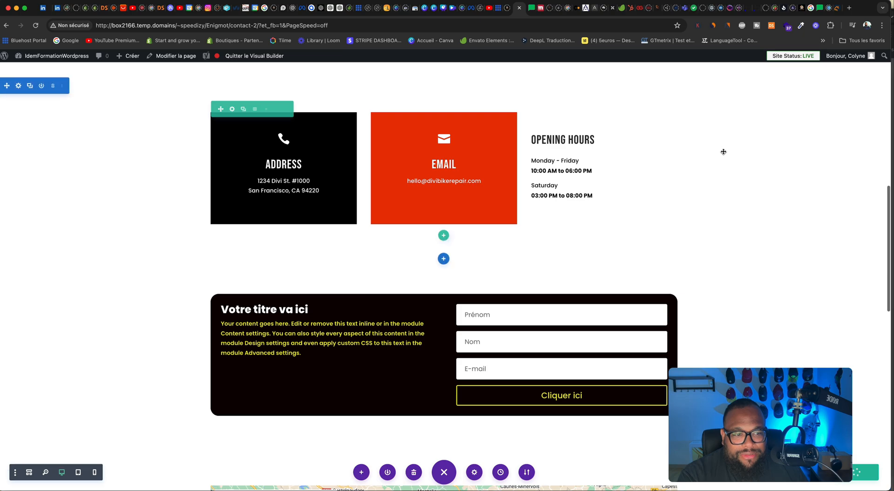
{"action": "scroll", "coordinate": [724, 153], "scroll_direction": "down", "scroll_amount": 9}
{"action": "scroll", "coordinate": [727, 152], "scroll_direction": "up", "scroll_amount": 2}
{"action": "scroll", "coordinate": [726, 152], "scroll_direction": "up", "scroll_amount": 5}
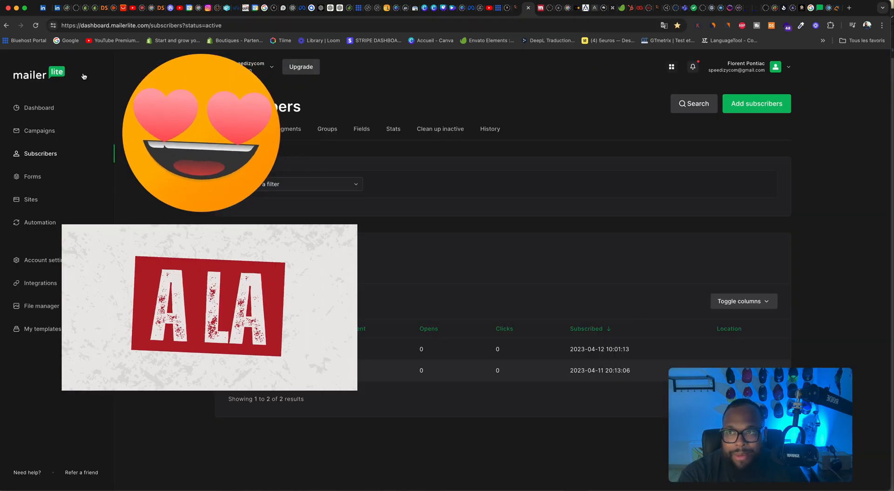
Step: View the published Contact page, dismiss its MailerLite popup, and examine the sections down to the opt-in form
{"action": "left_click", "coordinate": [516, 10]}
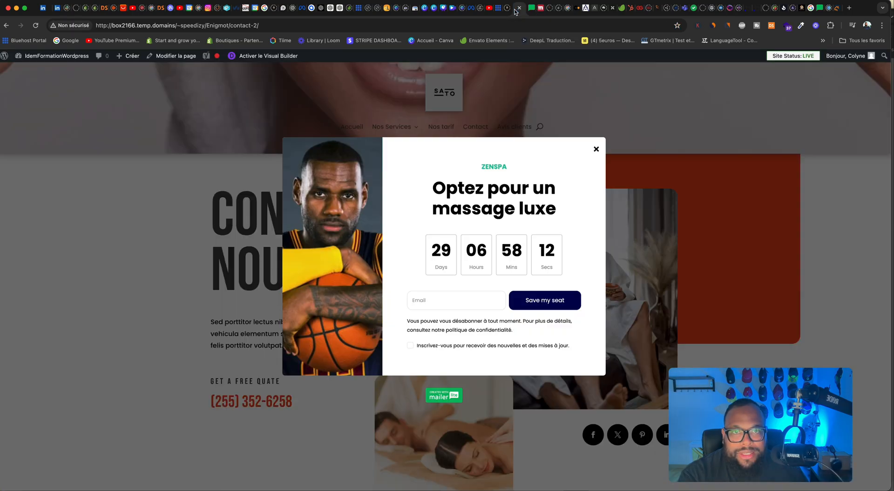
{"action": "left_click", "coordinate": [596, 149]}
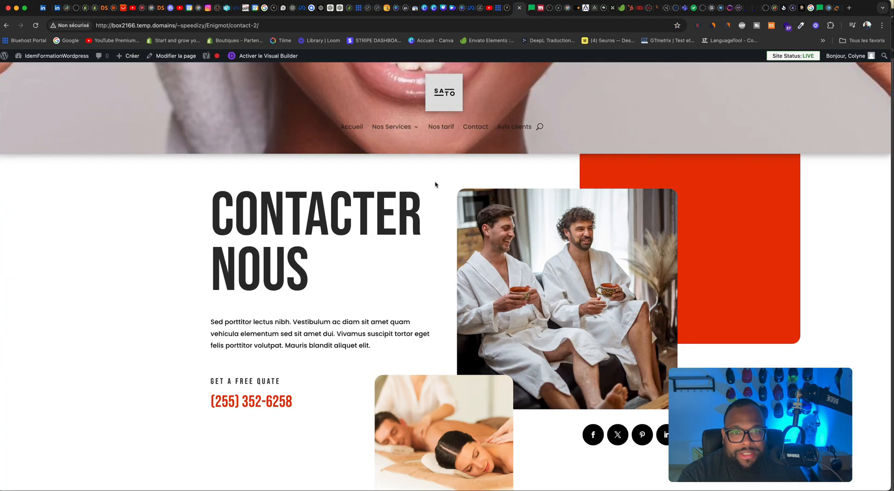
{"action": "scroll", "coordinate": [518, 206], "scroll_direction": "down", "scroll_amount": 6}
{"action": "scroll", "coordinate": [518, 206], "scroll_direction": "down", "scroll_amount": 4}
{"action": "scroll", "coordinate": [518, 207], "scroll_direction": "up", "scroll_amount": 6}
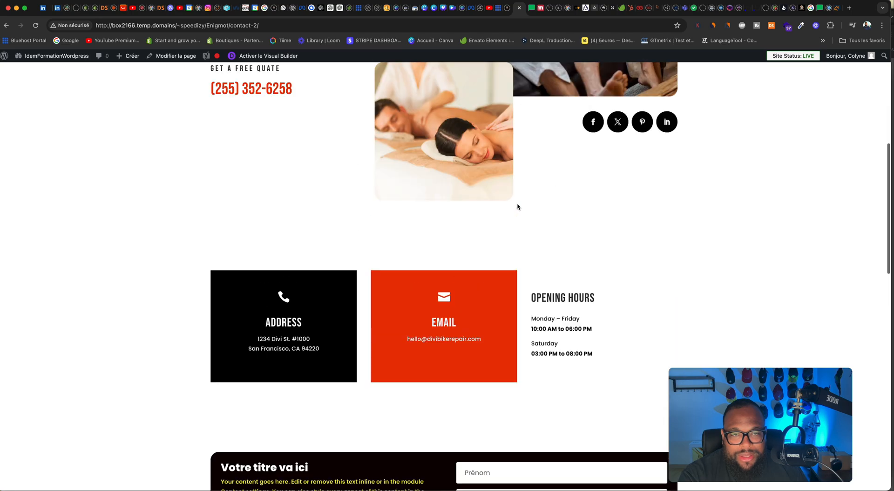
{"action": "scroll", "coordinate": [518, 207], "scroll_direction": "down", "scroll_amount": 3}
{"action": "scroll", "coordinate": [518, 207], "scroll_direction": "down", "scroll_amount": 2}
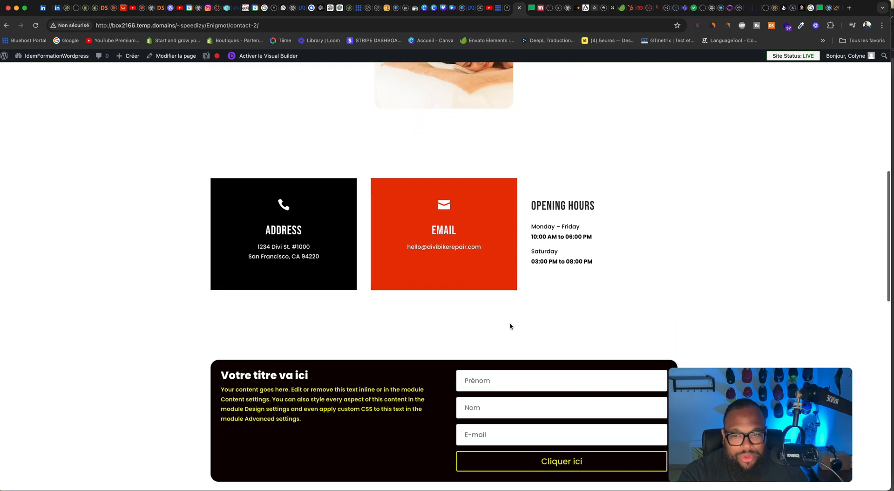
Step: Submit a test sign-up with autofilled first name, last name and e-mail in the opt-in form, and check the MailerLite subscribers
{"action": "left_click", "coordinate": [492, 379]}
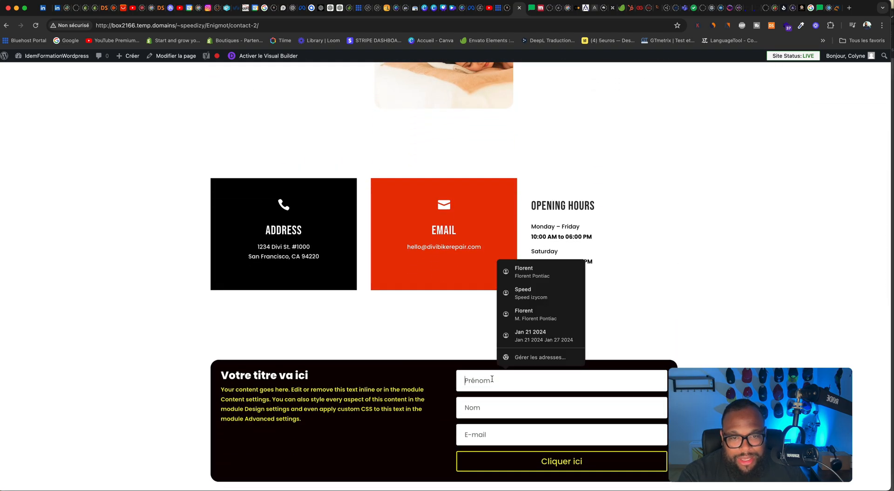
{"action": "left_click", "coordinate": [525, 274]}
{"action": "scroll", "coordinate": [516, 426], "scroll_direction": "down", "scroll_amount": 2}
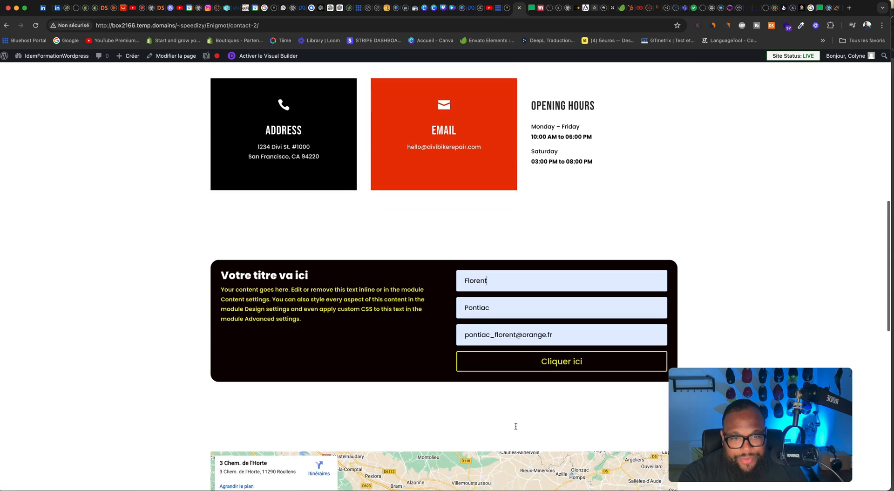
{"action": "left_click", "coordinate": [564, 362]}
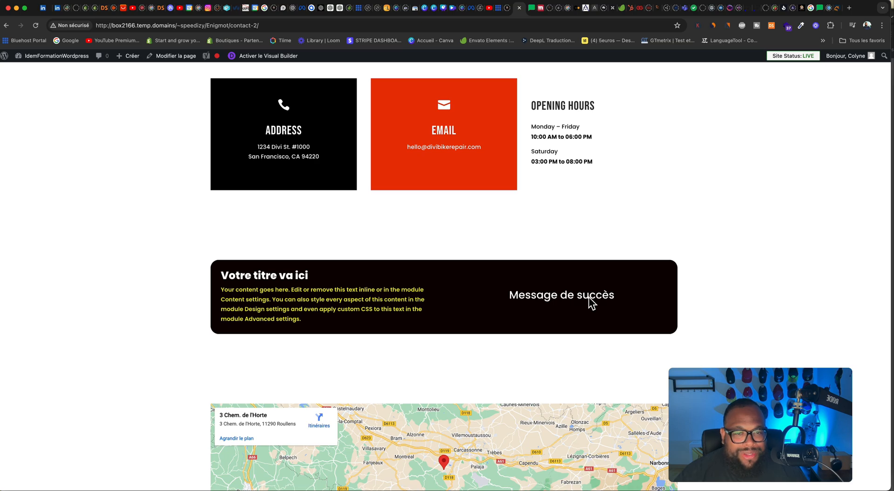
{"action": "left_click", "coordinate": [532, 8]}
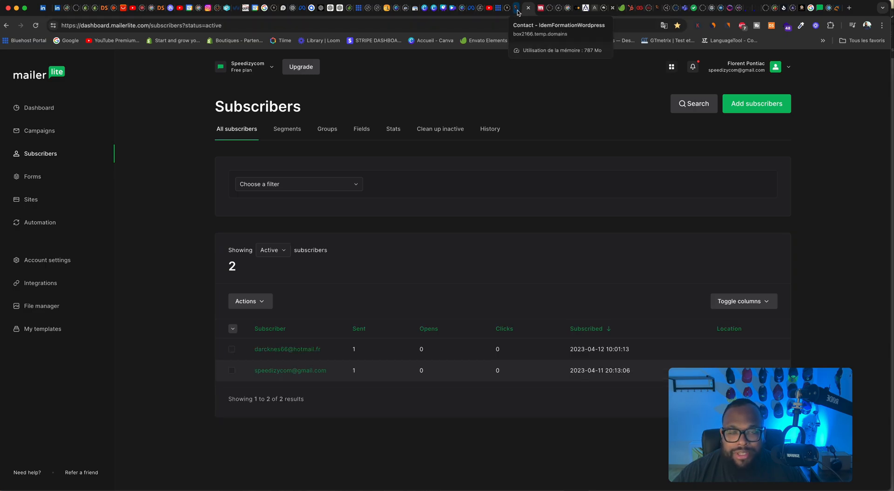
Step: Reopen the Contact page in the Visual Builder and open the email opt-in module's settings
{"action": "left_click", "coordinate": [517, 9]}
{"action": "left_click", "coordinate": [261, 56]}
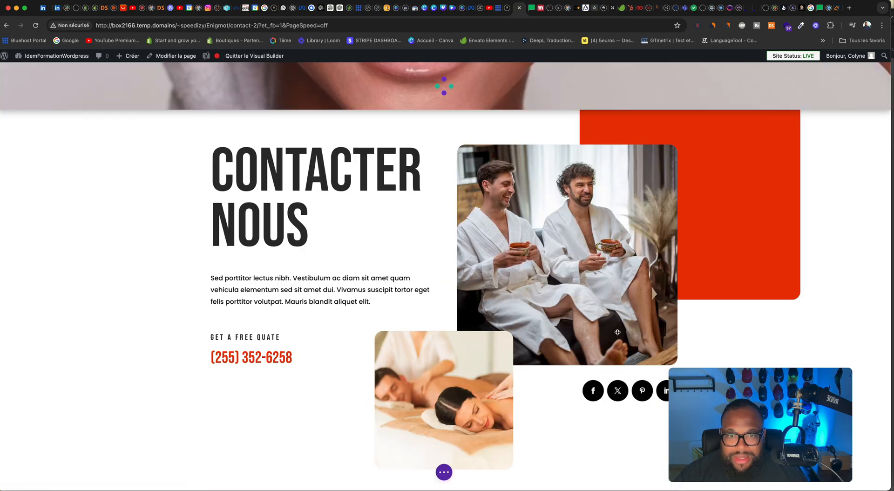
{"action": "scroll", "coordinate": [582, 323], "scroll_direction": "down", "scroll_amount": 10}
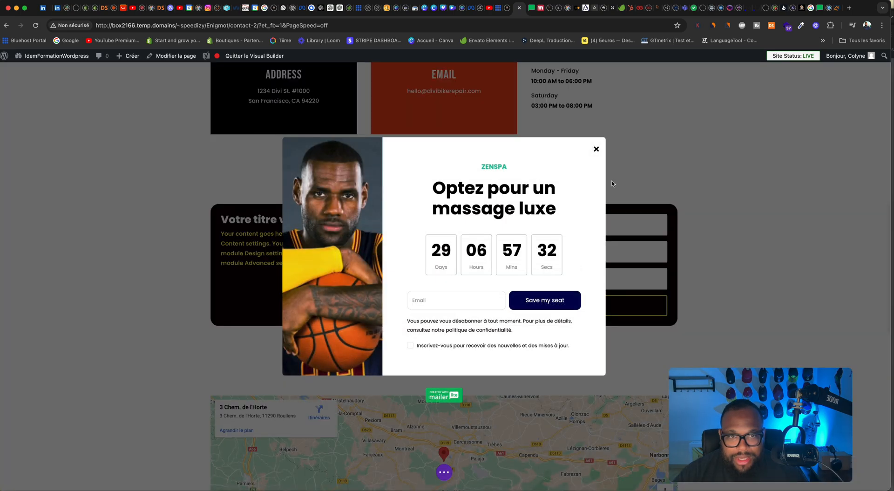
{"action": "left_click", "coordinate": [596, 148]}
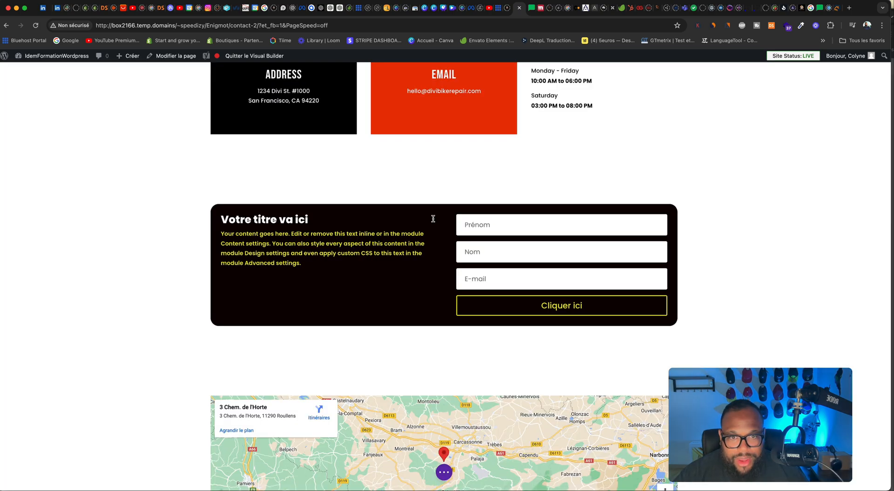
{"action": "left_click", "coordinate": [429, 223]}
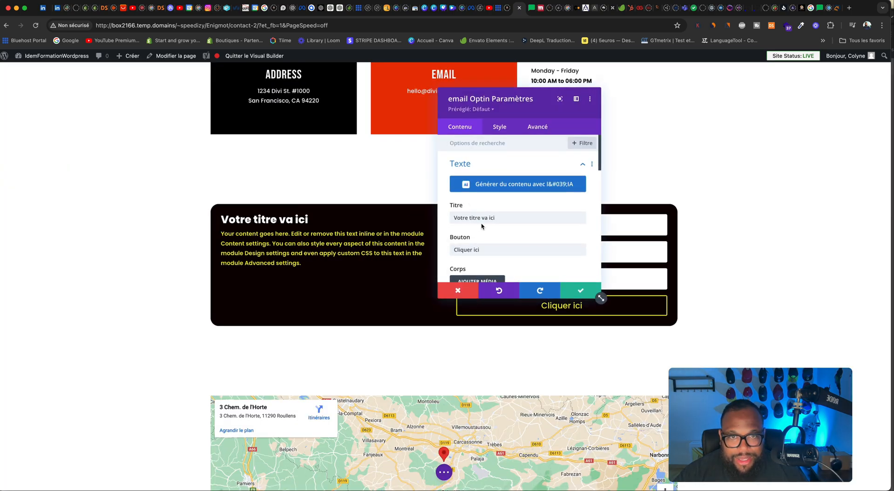
Step: Look through the email opt-in module's style and content settings, including its email account options
{"action": "left_click", "coordinate": [499, 128]}
{"action": "scroll", "coordinate": [515, 194], "scroll_direction": "down", "scroll_amount": 5}
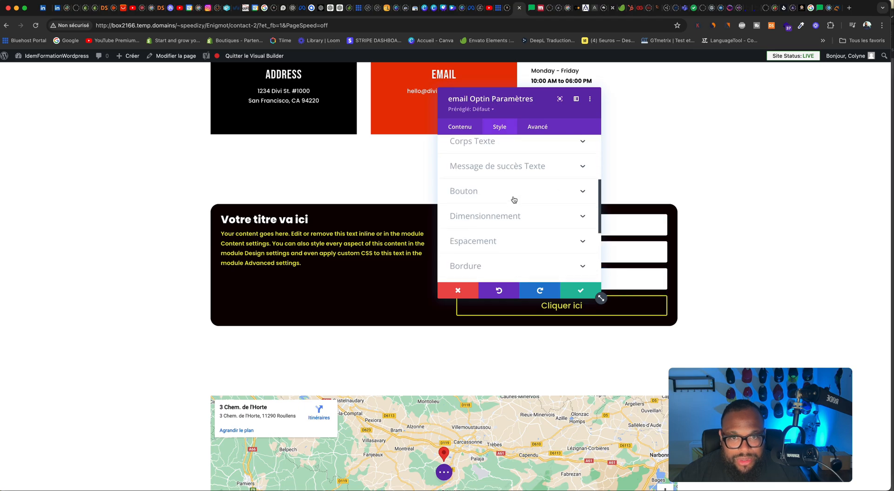
{"action": "scroll", "coordinate": [514, 199], "scroll_direction": "down", "scroll_amount": 3}
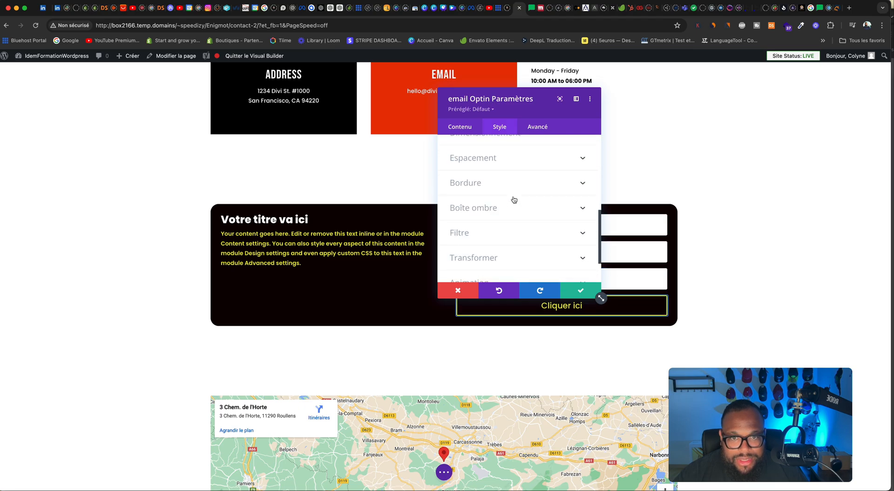
{"action": "left_click", "coordinate": [461, 127]}
{"action": "scroll", "coordinate": [500, 210], "scroll_direction": "down", "scroll_amount": 5}
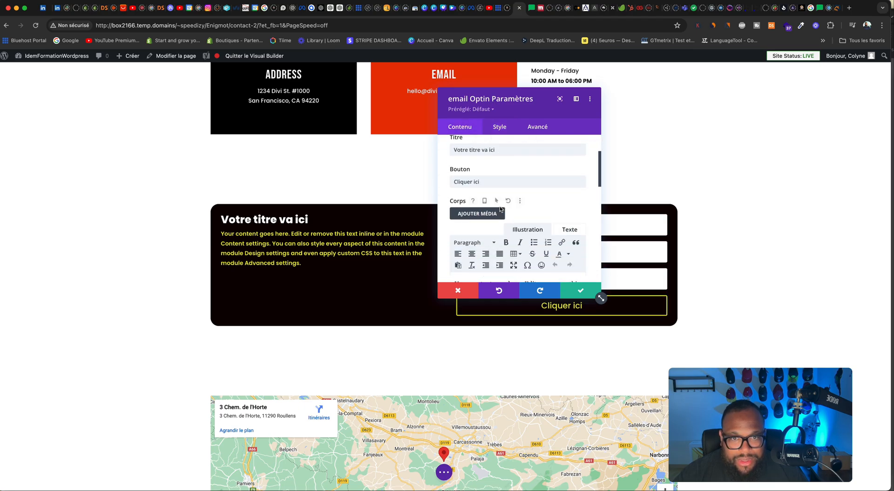
{"action": "scroll", "coordinate": [501, 206], "scroll_direction": "down", "scroll_amount": 1}
{"action": "left_click", "coordinate": [500, 187]}
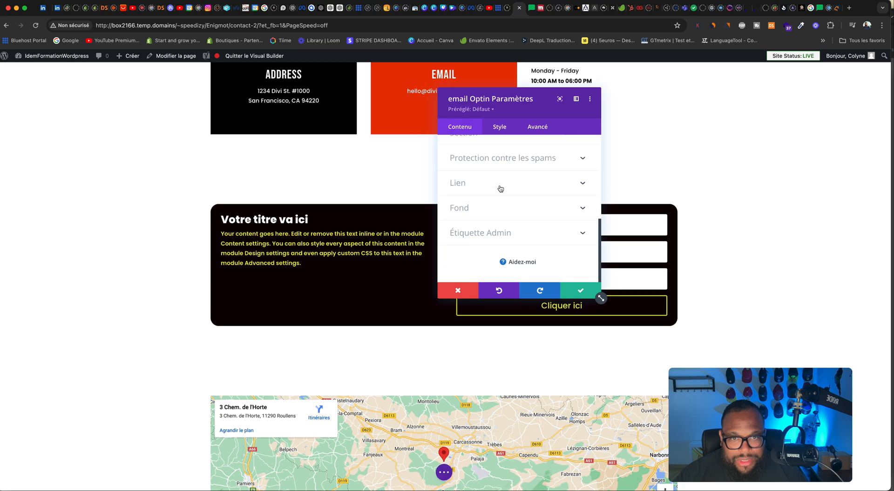
{"action": "scroll", "coordinate": [511, 201], "scroll_direction": "down", "scroll_amount": 4}
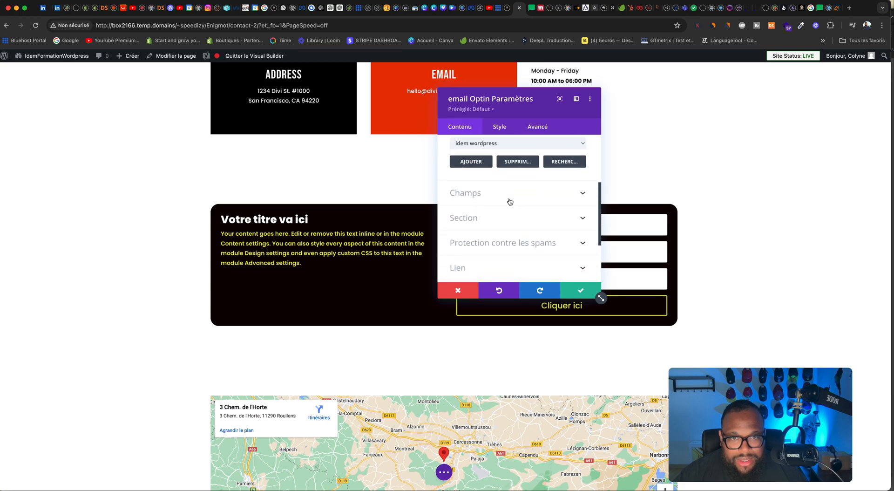
{"action": "scroll", "coordinate": [507, 201], "scroll_direction": "up", "scroll_amount": 3}
Step: Refresh the MailerLite lists in the email account settings and look through the opt-in form's name field options
{"action": "left_click", "coordinate": [580, 205]}
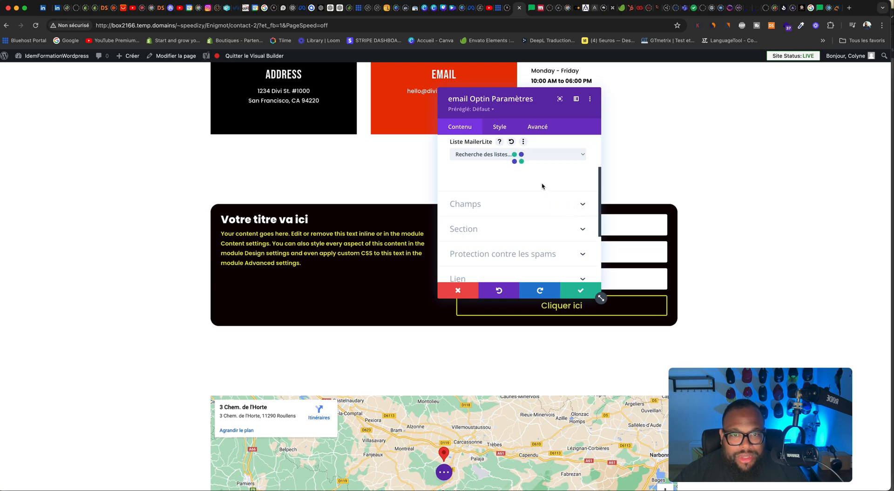
{"action": "scroll", "coordinate": [533, 186], "scroll_direction": "down", "scroll_amount": 2}
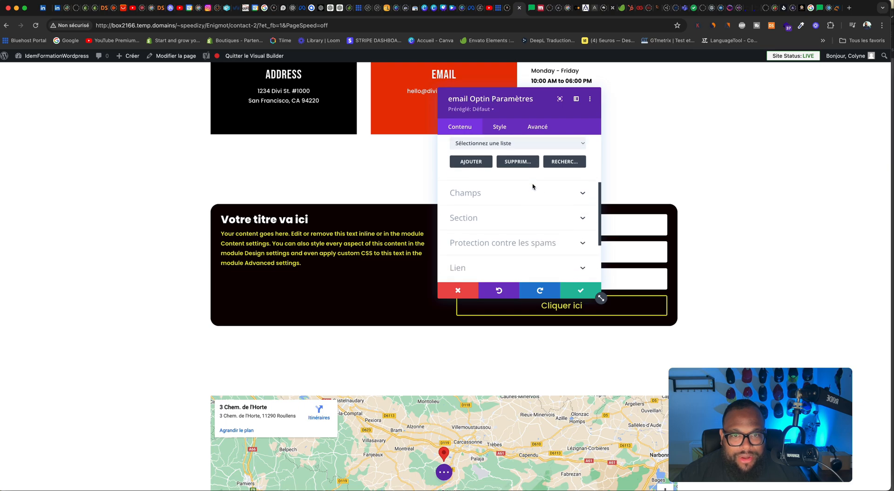
{"action": "left_click", "coordinate": [529, 190]}
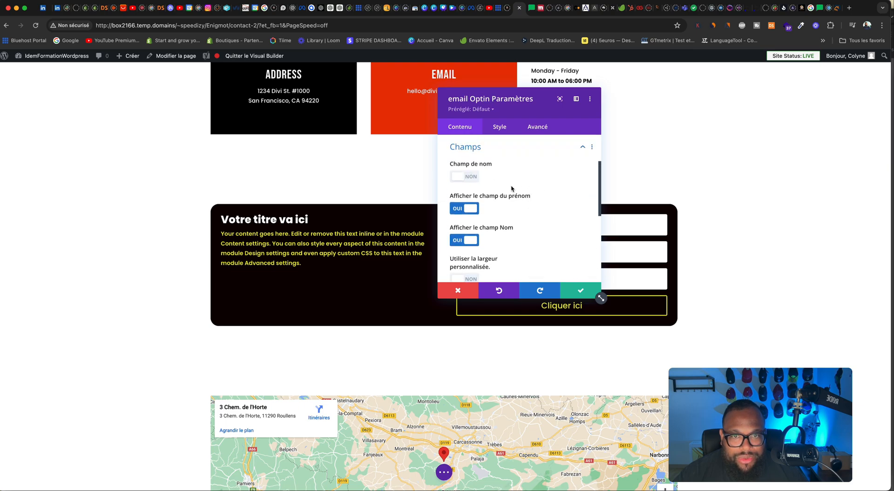
{"action": "scroll", "coordinate": [511, 188], "scroll_direction": "down", "scroll_amount": 5}
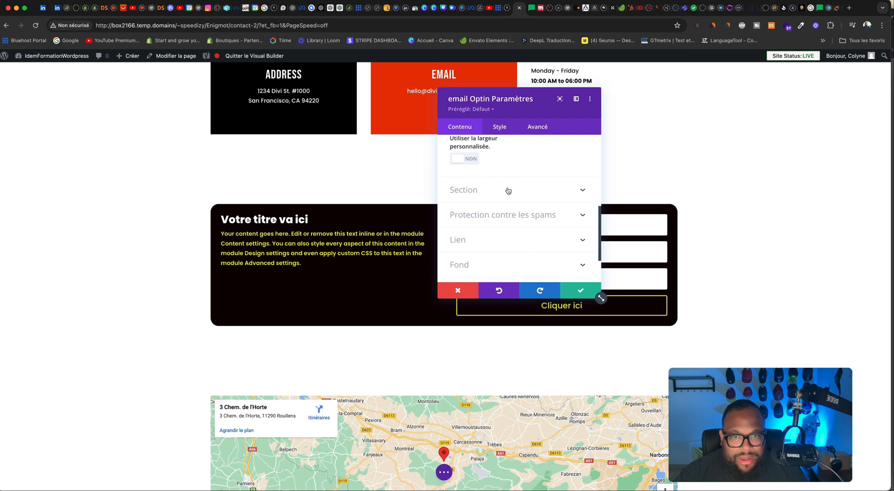
Step: Set the opt-in form's success message to "Félicitation bienvenue dans le game"
{"action": "left_click", "coordinate": [508, 191]}
{"action": "scroll", "coordinate": [521, 191], "scroll_direction": "down", "scroll_amount": 3}
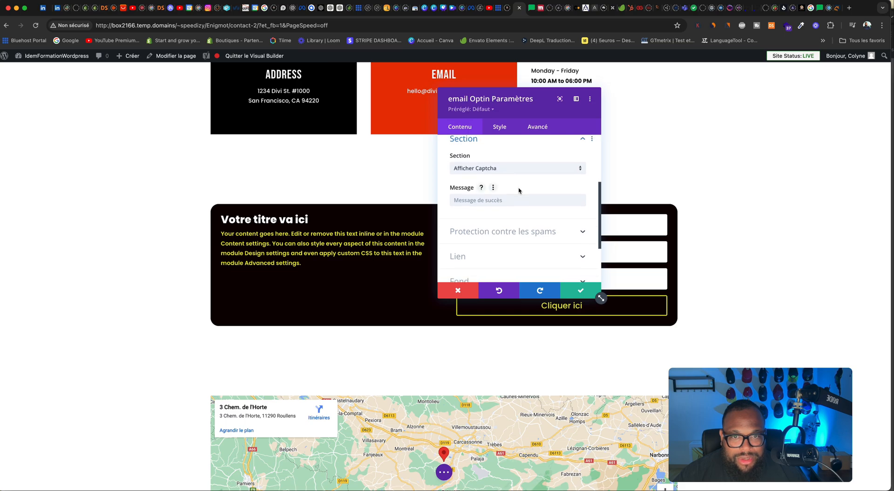
{"action": "left_click", "coordinate": [508, 162]}
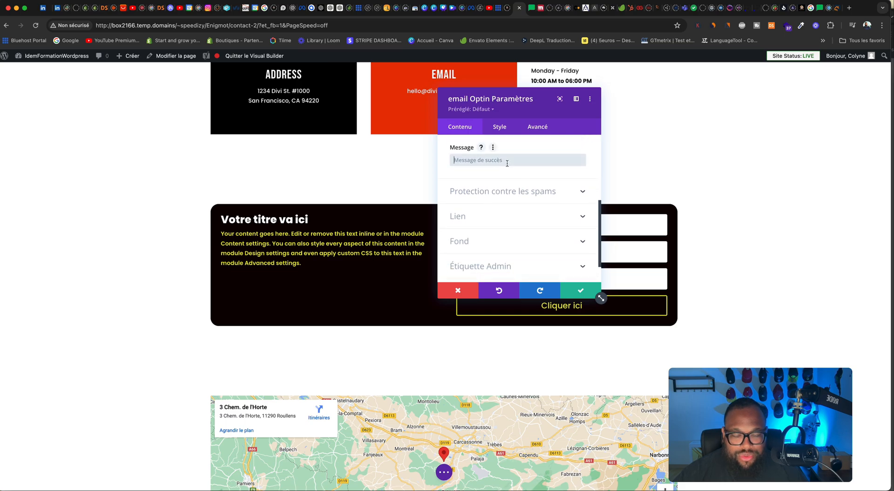
{"action": "type", "text": "Fé"}
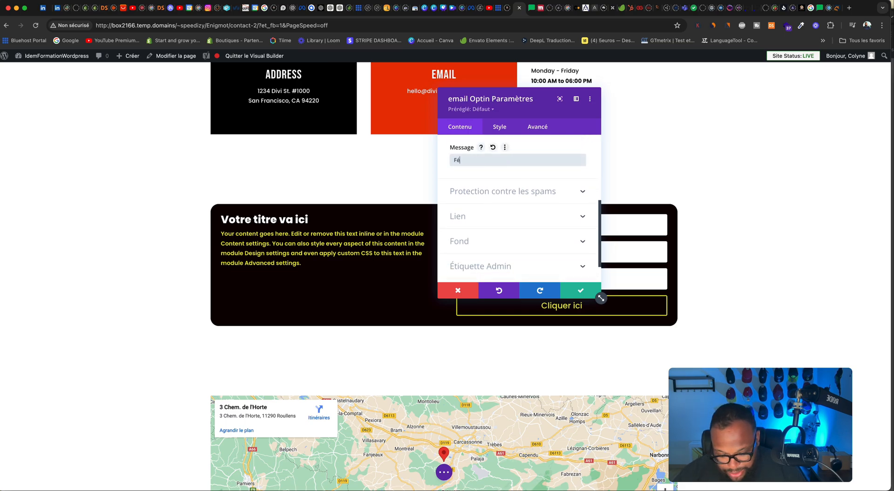
{"action": "type", "text": "licitation bienvenue da"}
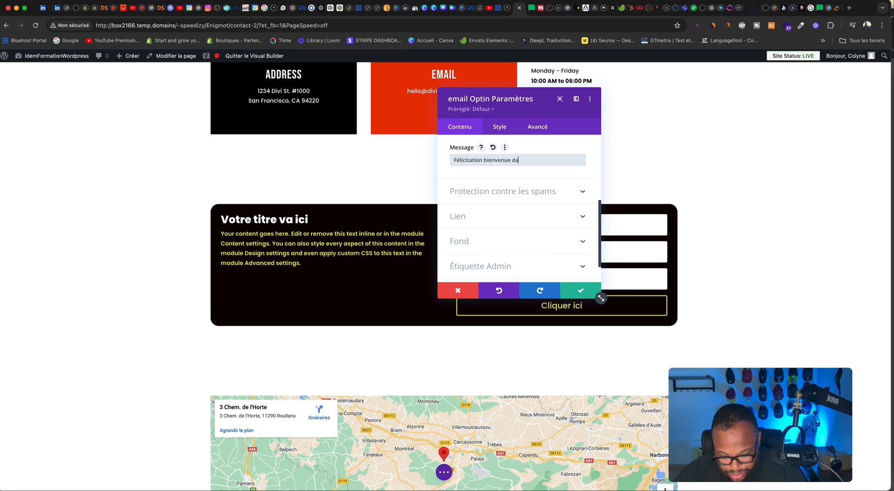
{"action": "type", "text": "ns le game"}
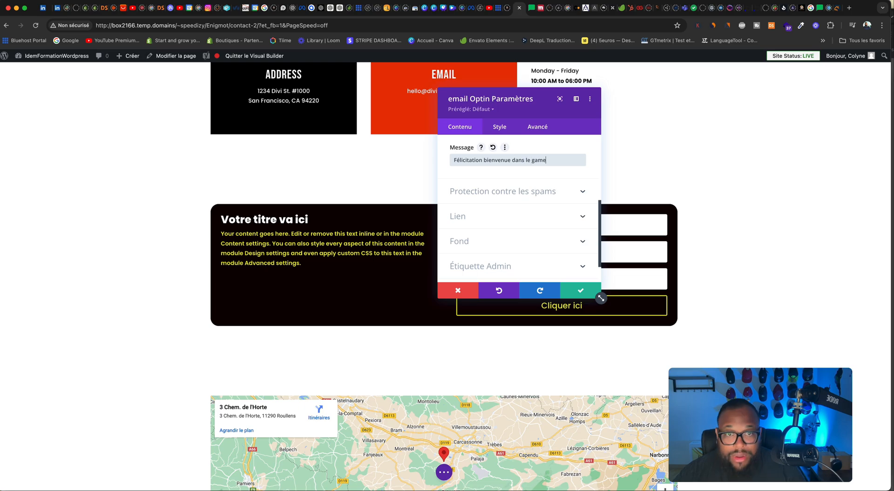
Step: Review the opt-in module's spam protection and link options, and save the module settings
{"action": "left_click", "coordinate": [517, 199]}
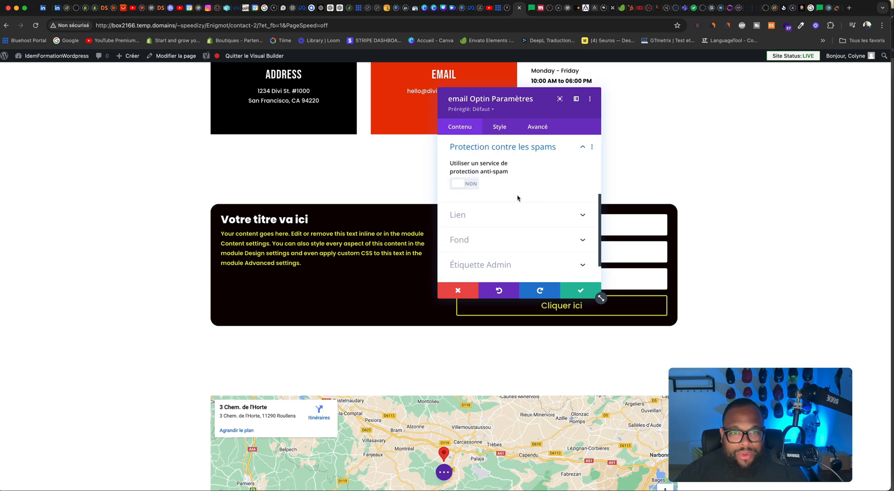
{"action": "left_click", "coordinate": [473, 189]}
{"action": "left_click", "coordinate": [472, 188]}
{"action": "left_click", "coordinate": [485, 213]}
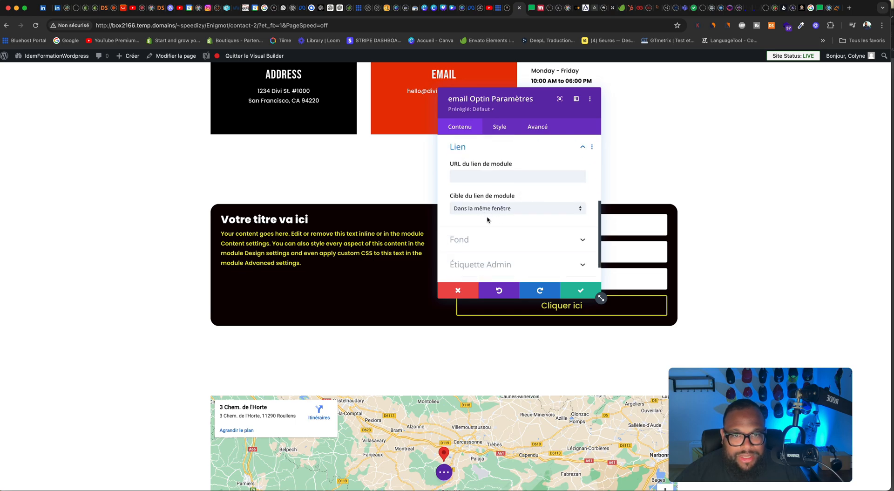
{"action": "scroll", "coordinate": [488, 219], "scroll_direction": "down", "scroll_amount": 2}
{"action": "scroll", "coordinate": [493, 219], "scroll_direction": "up", "scroll_amount": 10}
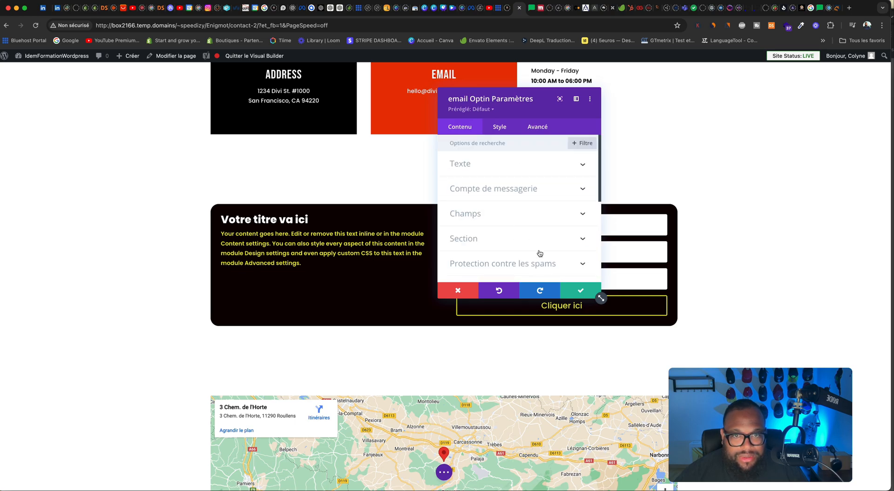
{"action": "left_click", "coordinate": [579, 291]}
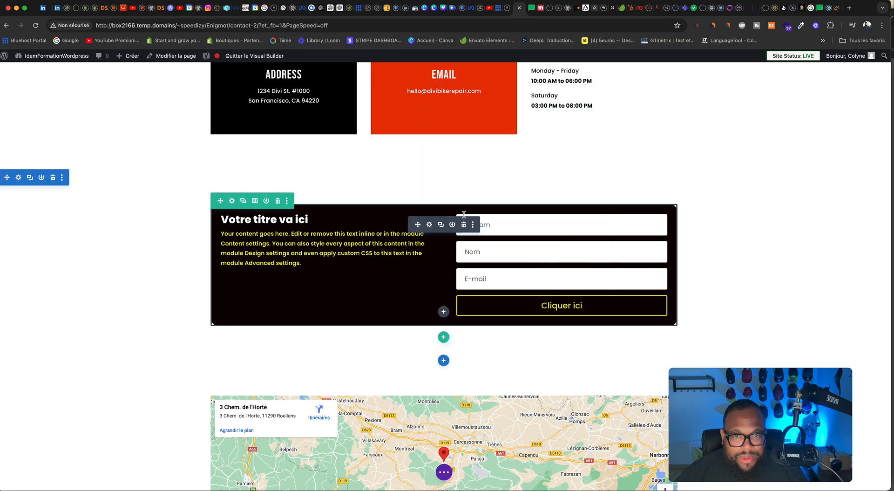
Step: Reopen the email opt-in module's settings and choose idem wordpress as the MailerLite list
{"action": "left_click", "coordinate": [430, 225]}
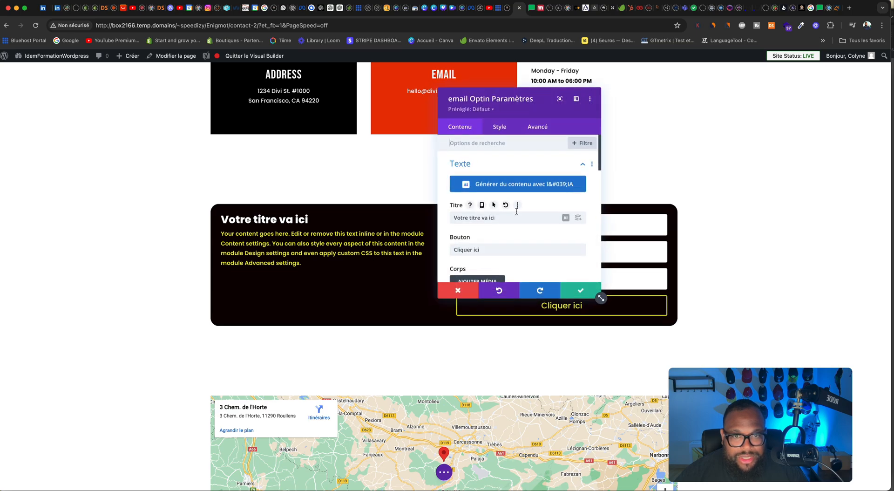
{"action": "scroll", "coordinate": [517, 214], "scroll_direction": "down", "scroll_amount": 2}
{"action": "scroll", "coordinate": [517, 214], "scroll_direction": "down", "scroll_amount": 5}
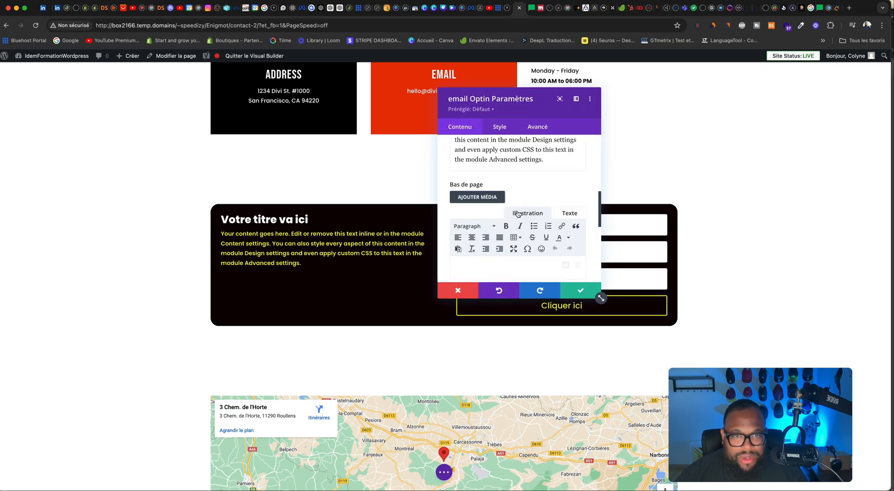
{"action": "scroll", "coordinate": [517, 212], "scroll_direction": "down", "scroll_amount": 5}
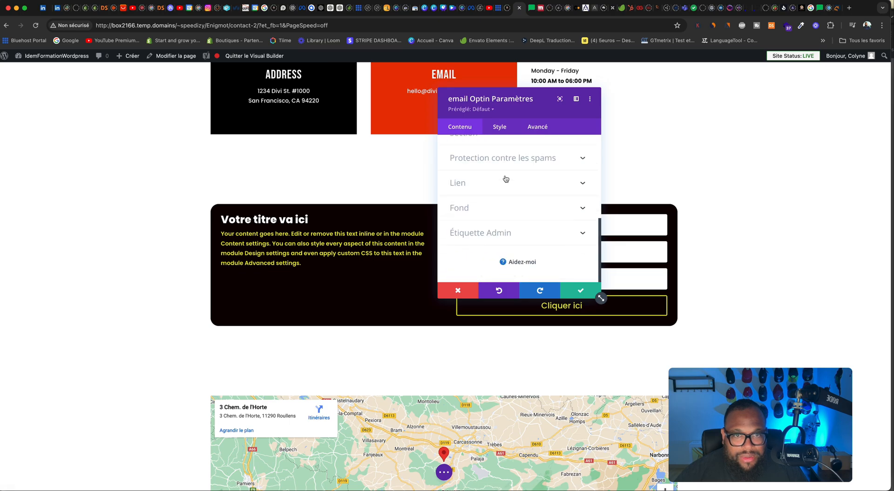
{"action": "scroll", "coordinate": [505, 180], "scroll_direction": "up", "scroll_amount": 3}
{"action": "left_click", "coordinate": [506, 178]}
{"action": "left_click", "coordinate": [499, 210]}
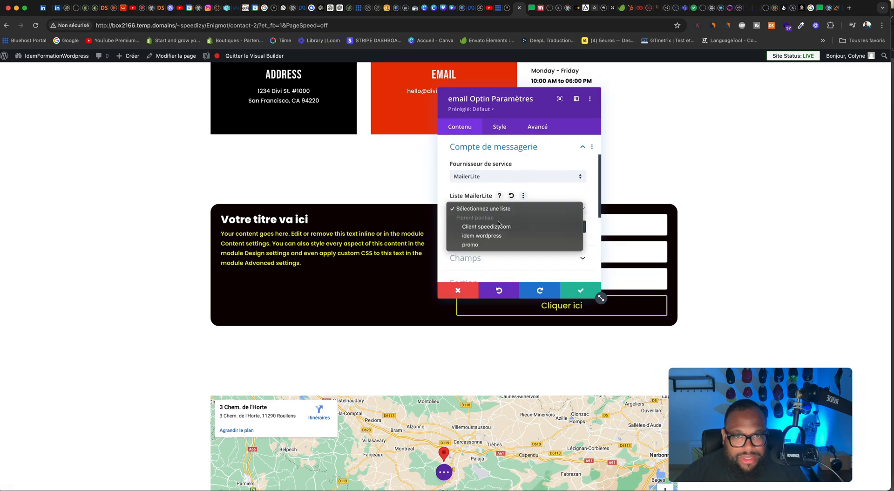
{"action": "left_click", "coordinate": [503, 236]}
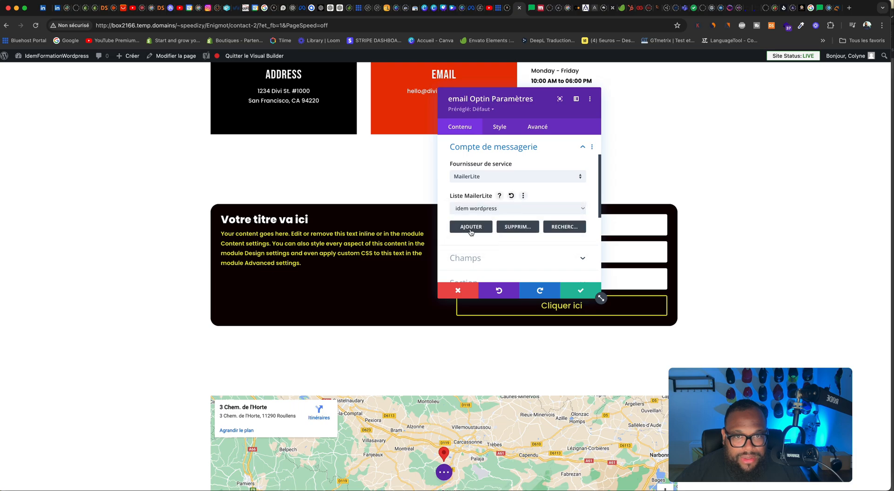
Step: Add another MailerLite account to the opt-in module by entering the account holder's name and pasting the API key
{"action": "left_click", "coordinate": [470, 227]}
{"action": "left_click", "coordinate": [464, 210]}
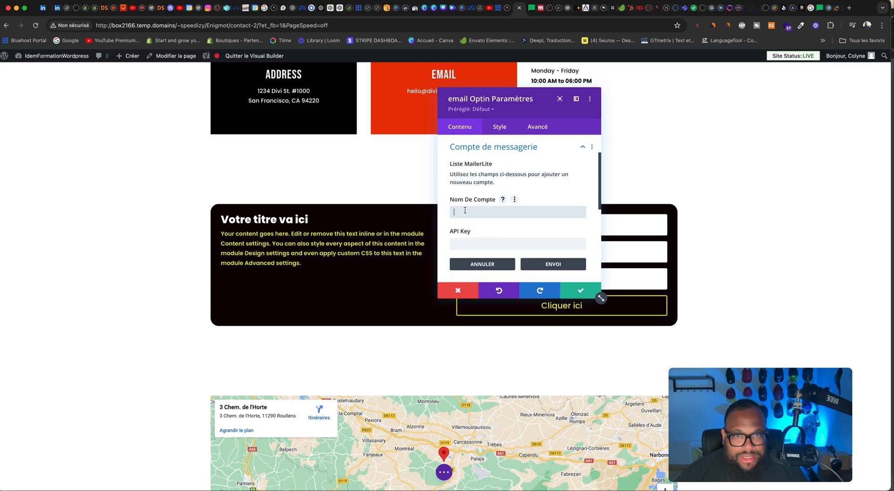
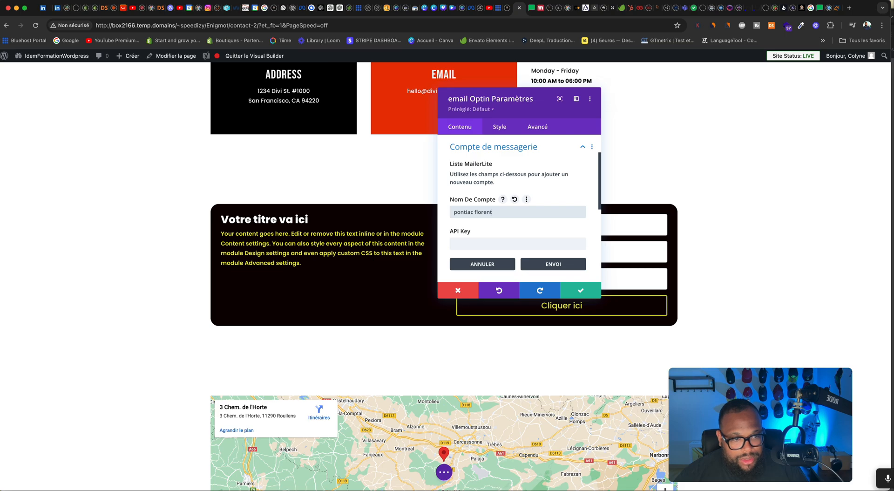
{"action": "mouse_move", "coordinate": [866, 479]}
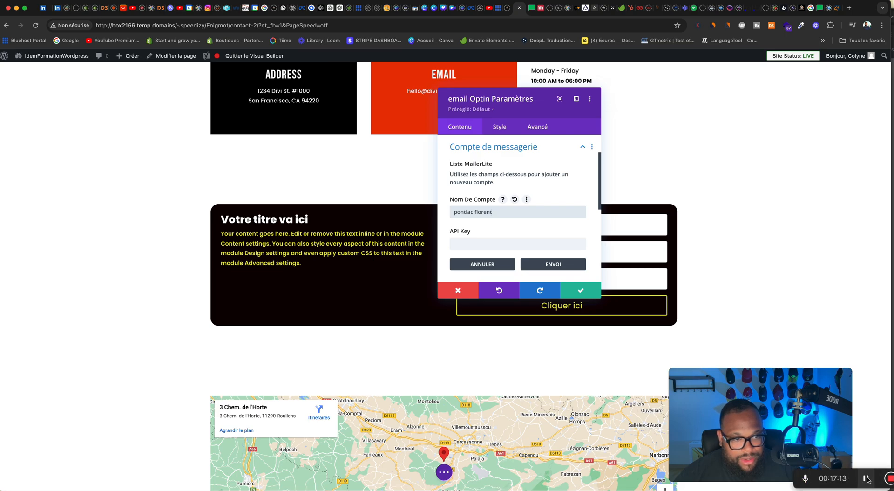
{"action": "left_click", "coordinate": [457, 242]}
{"action": "key", "text": "super+v"}
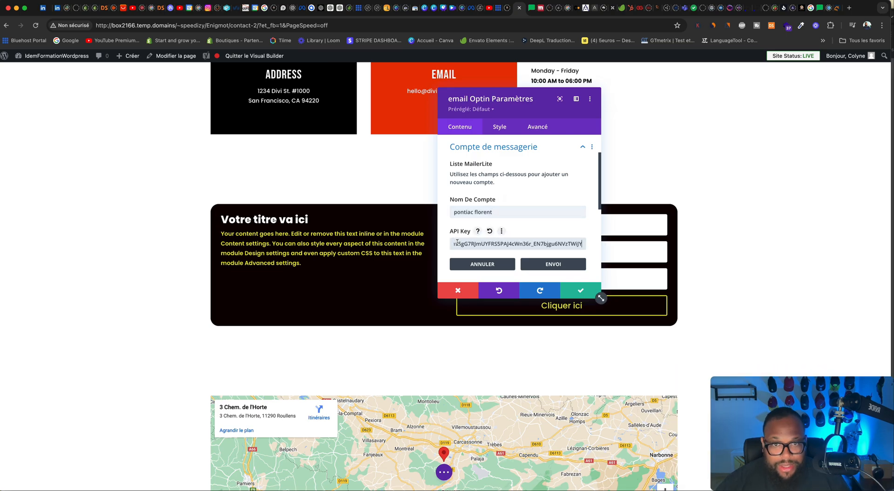
{"action": "left_click", "coordinate": [550, 265]}
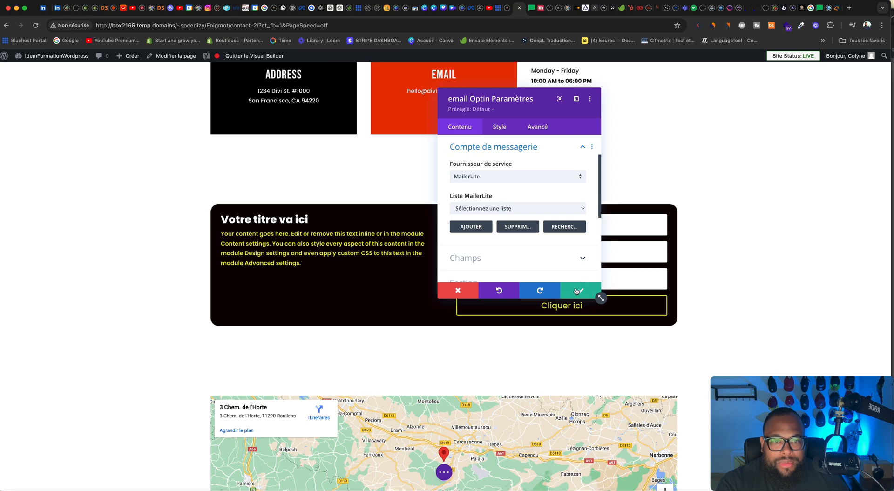
Step: Select the idem wordpress list under the newly added MailerLite account and save the module settings
{"action": "left_click", "coordinate": [516, 210]}
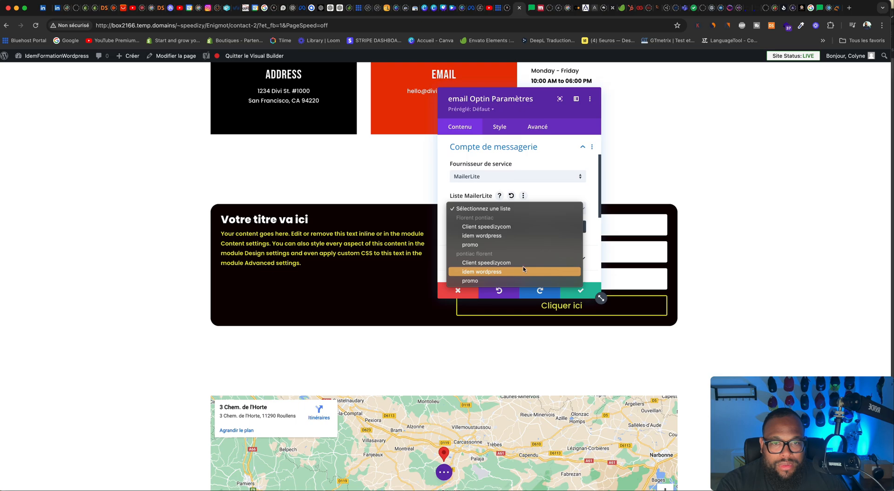
{"action": "left_click", "coordinate": [510, 271]}
{"action": "left_click", "coordinate": [576, 291]}
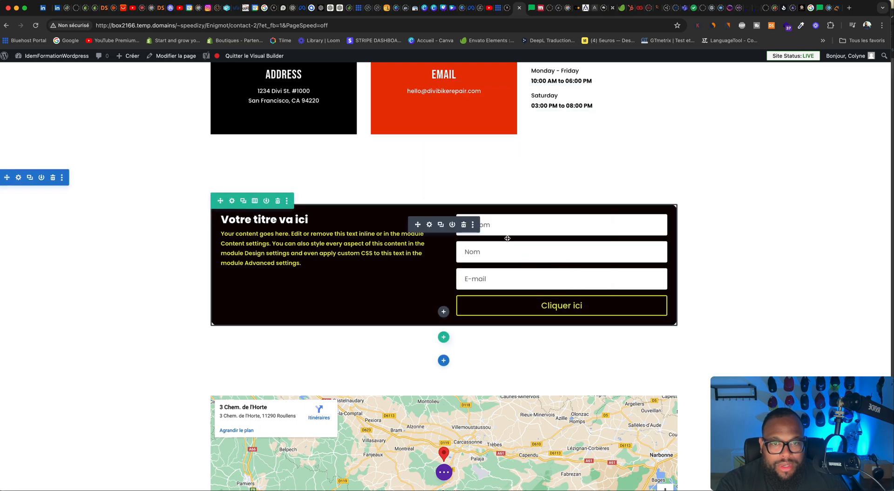
Step: Save the Contact page and exit the Visual Builder
{"action": "left_click_drag", "start_coordinate": [789, 398], "coordinate": [661, 354]}
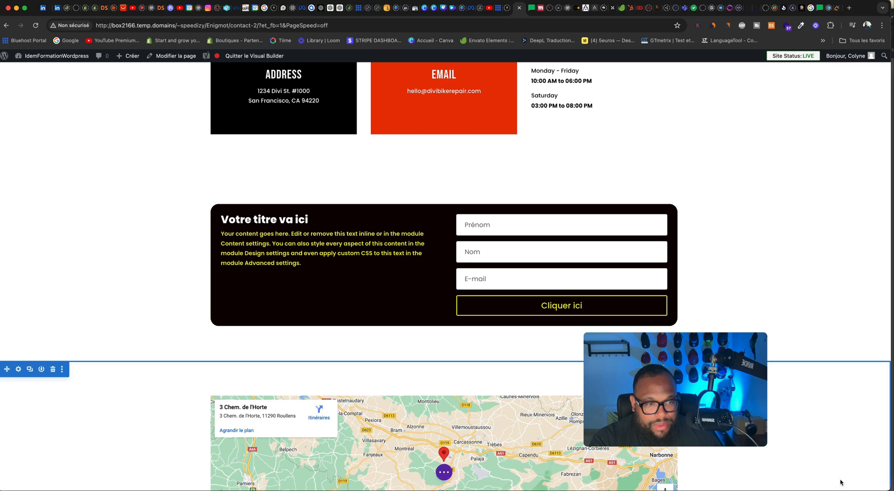
{"action": "scroll", "coordinate": [820, 439], "scroll_direction": "down", "scroll_amount": 2}
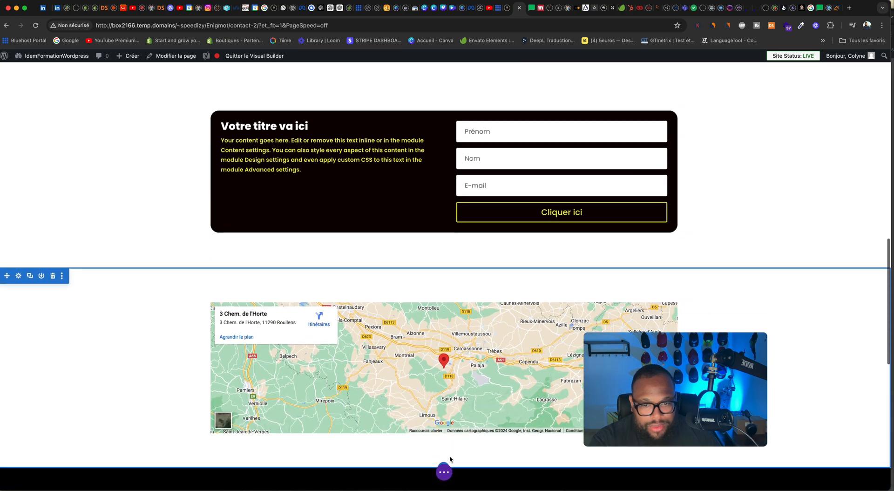
{"action": "left_click", "coordinate": [444, 471]}
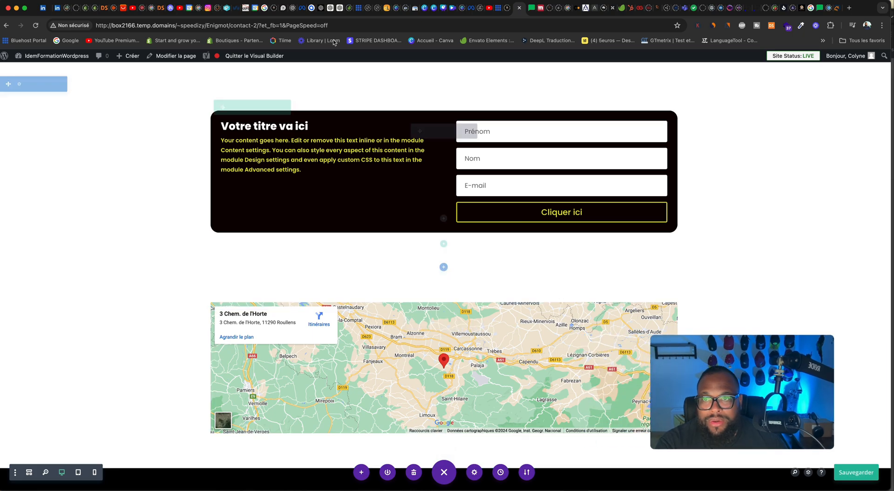
{"action": "left_click", "coordinate": [254, 56]}
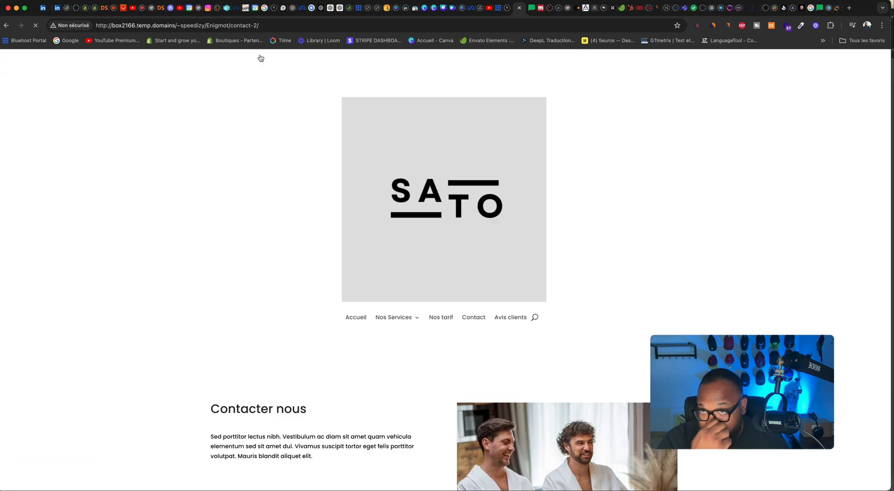
Step: Submit a test sign-up on the published Contact page's opt-in form with autofilled first name, last name and e-mail
{"action": "scroll", "coordinate": [513, 195], "scroll_direction": "down", "scroll_amount": 15}
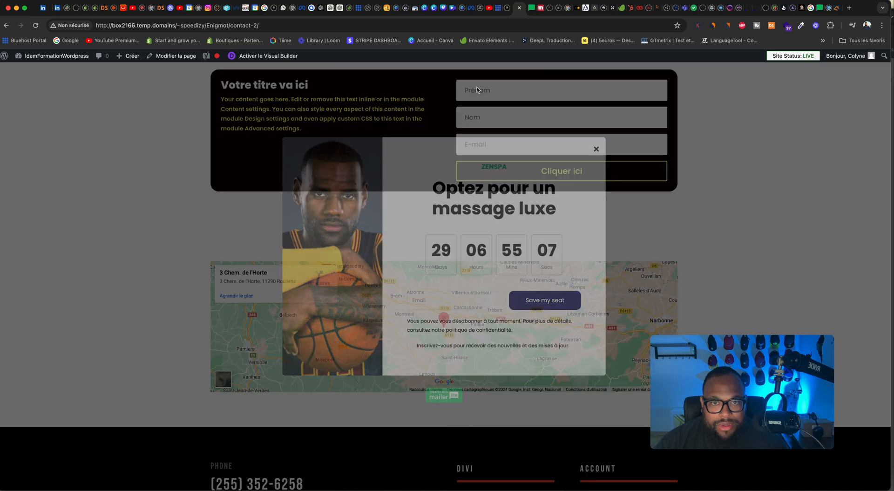
{"action": "left_click", "coordinate": [480, 88]}
{"action": "left_click", "coordinate": [507, 88]}
{"action": "left_click", "coordinate": [526, 114]}
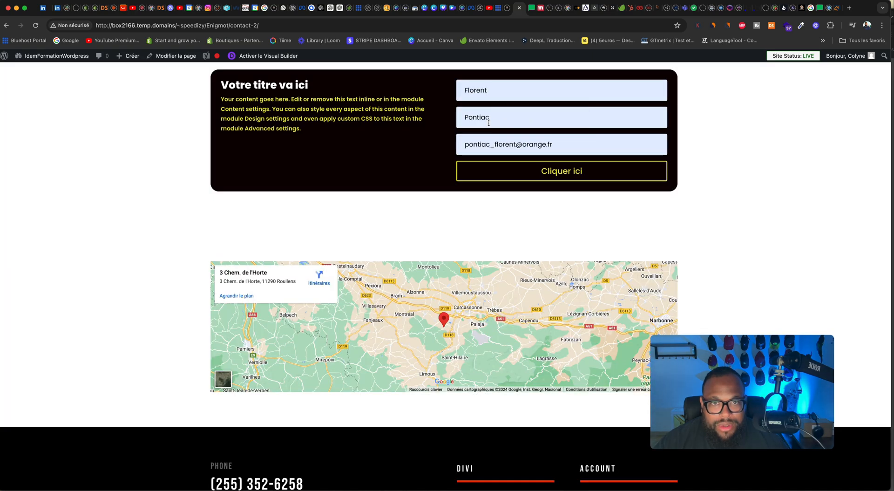
{"action": "left_click", "coordinate": [570, 174]}
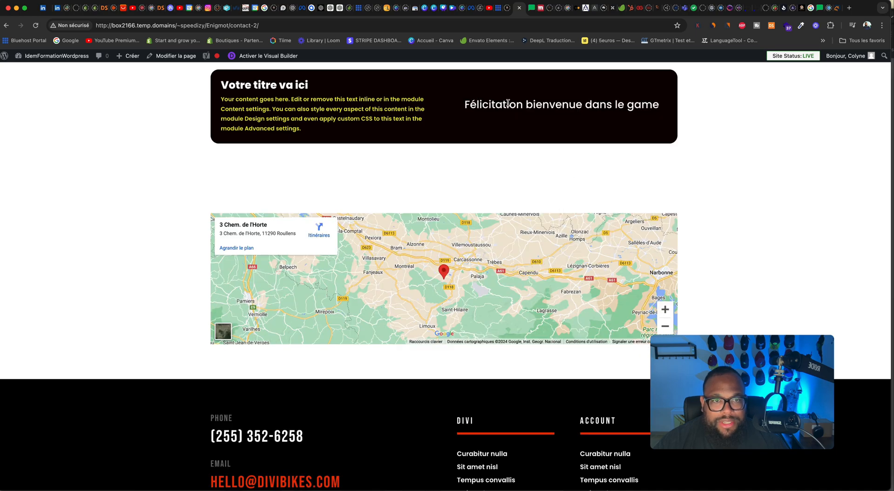
Step: Switch to the MailerLite dashboard and reload the subscribers list to check for the test sign-up
{"action": "scroll", "coordinate": [567, 106], "scroll_direction": "up", "scroll_amount": 5}
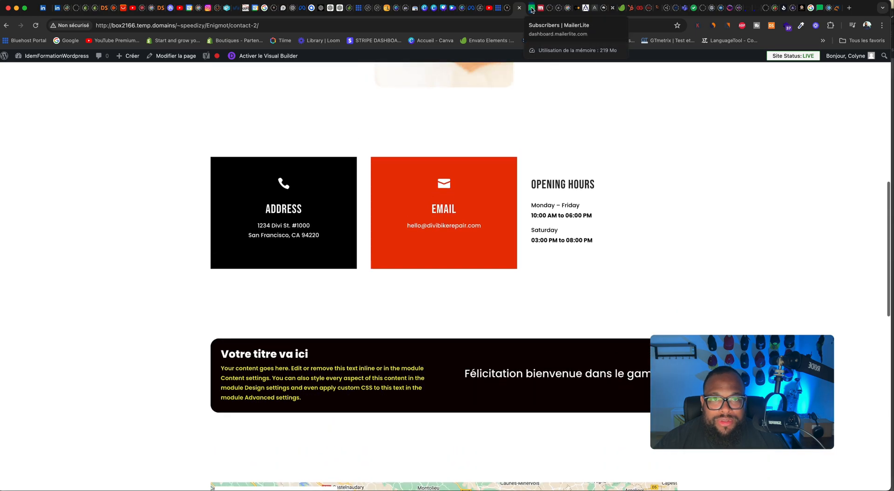
{"action": "left_click", "coordinate": [532, 8]}
{"action": "left_click", "coordinate": [36, 25]}
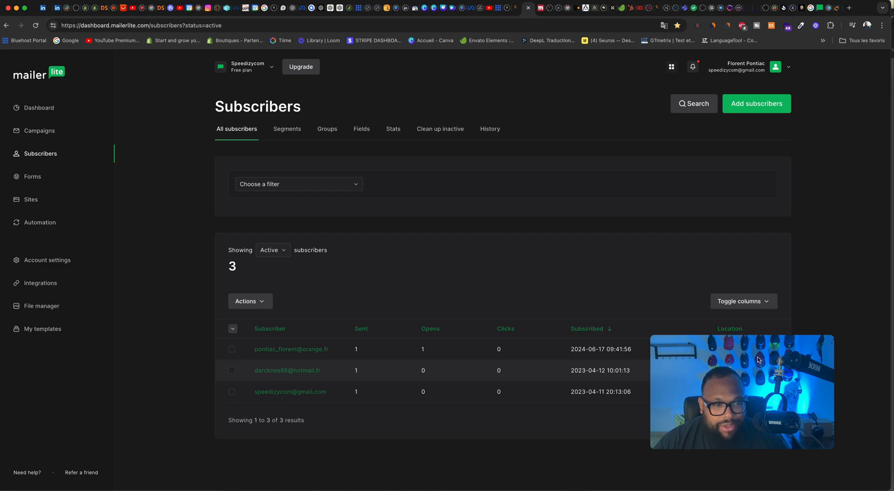
{"action": "left_click_drag", "start_coordinate": [728, 398], "coordinate": [751, 397]}
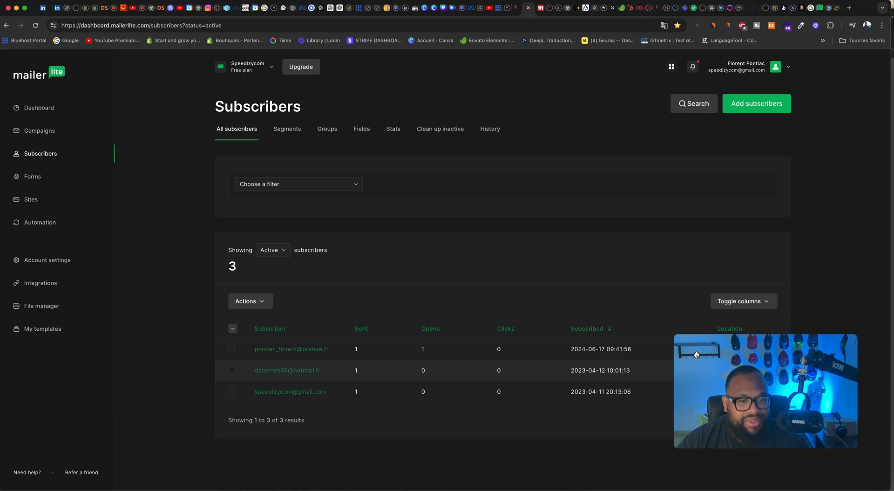
{"action": "left_click_drag", "start_coordinate": [697, 355], "coordinate": [685, 347]}
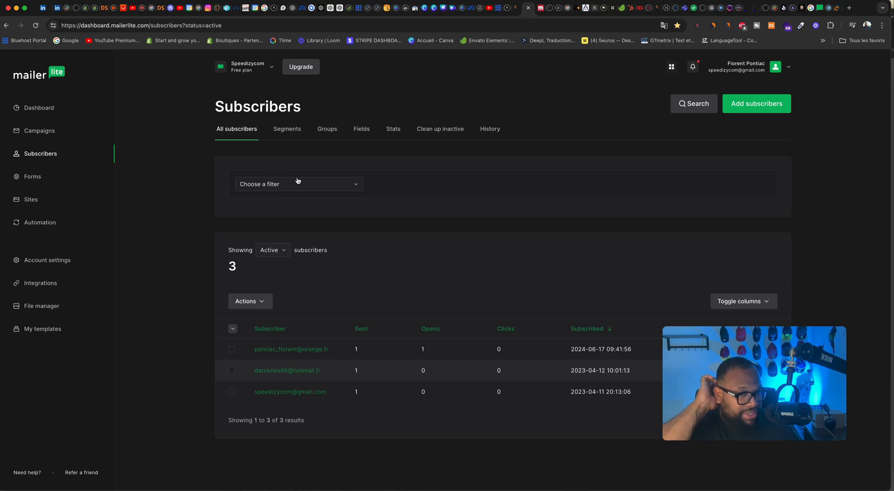
Step: Switch to the published Contact page and review its header, contact blocks, opt-in success message, map and footer
{"action": "left_click", "coordinate": [516, 8]}
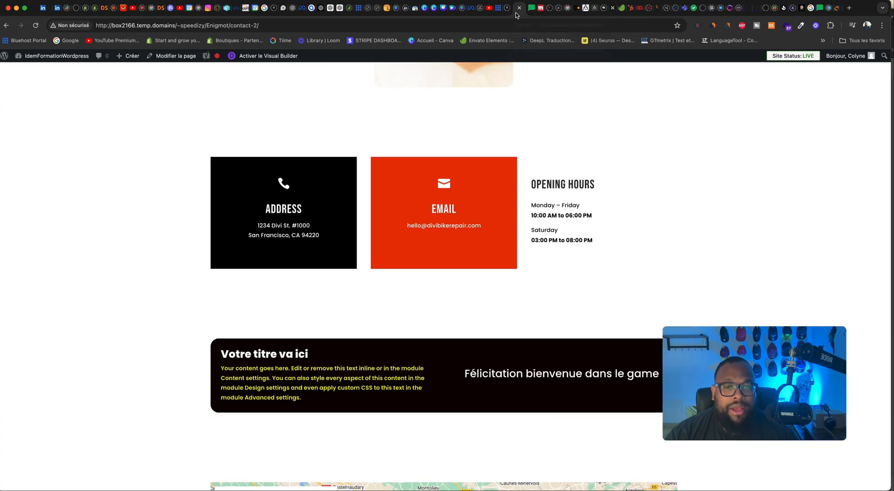
{"action": "scroll", "coordinate": [551, 305], "scroll_direction": "up", "scroll_amount": 10}
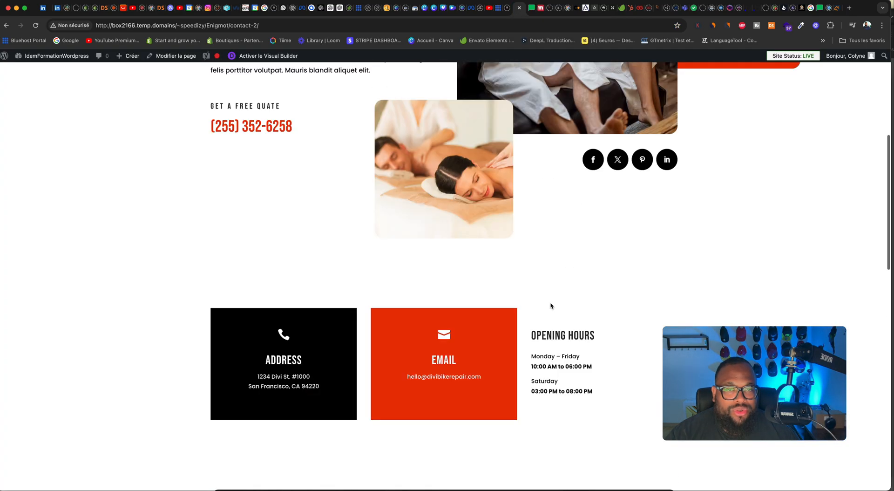
{"action": "scroll", "coordinate": [551, 305], "scroll_direction": "down", "scroll_amount": 6}
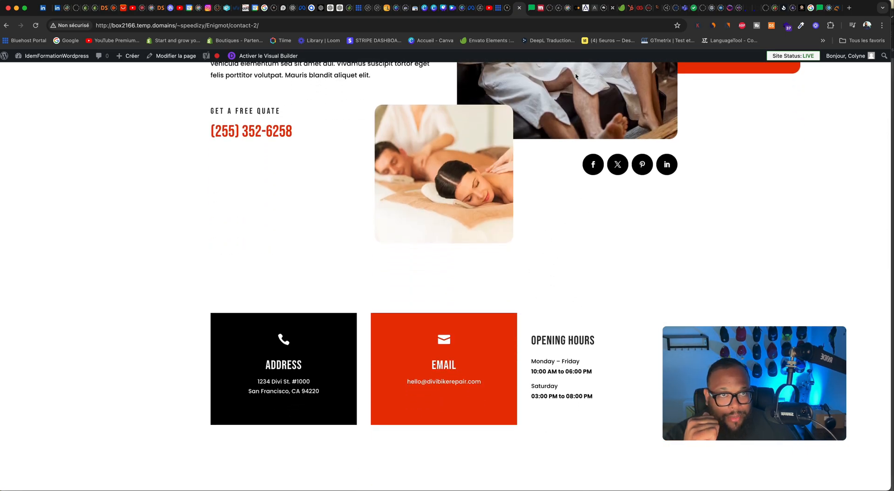
{"action": "scroll", "coordinate": [576, 73], "scroll_direction": "right", "scroll_amount": 1}
{"action": "scroll", "coordinate": [578, 69], "scroll_direction": "up", "scroll_amount": 1}
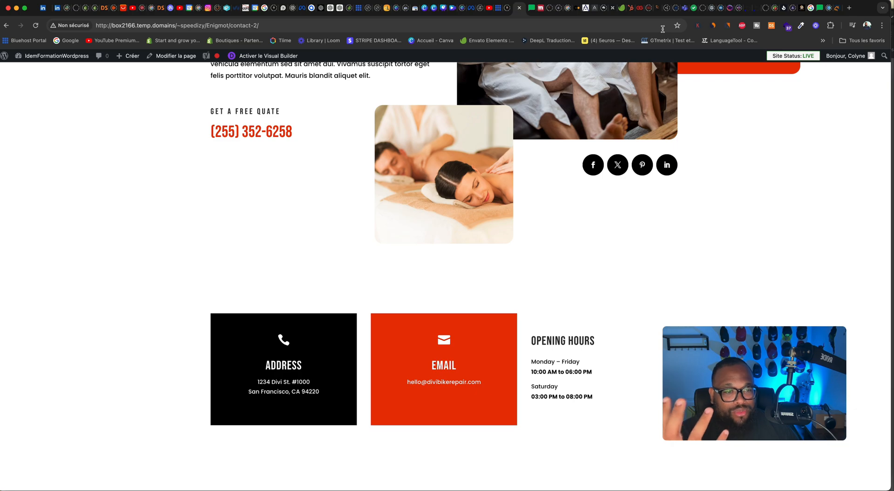
{"action": "scroll", "coordinate": [527, 122], "scroll_direction": "up", "scroll_amount": 6}
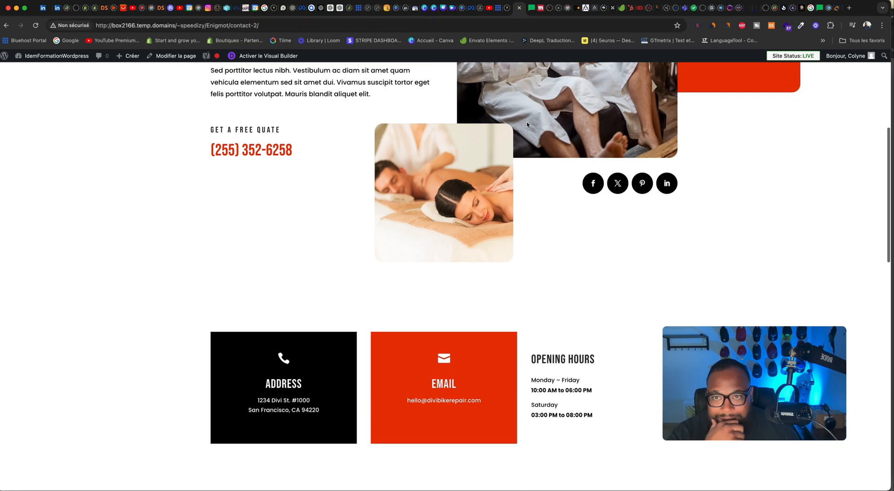
{"action": "mouse_move", "coordinate": [413, 125]}
{"action": "scroll", "coordinate": [483, 125], "scroll_direction": "down", "scroll_amount": 10}
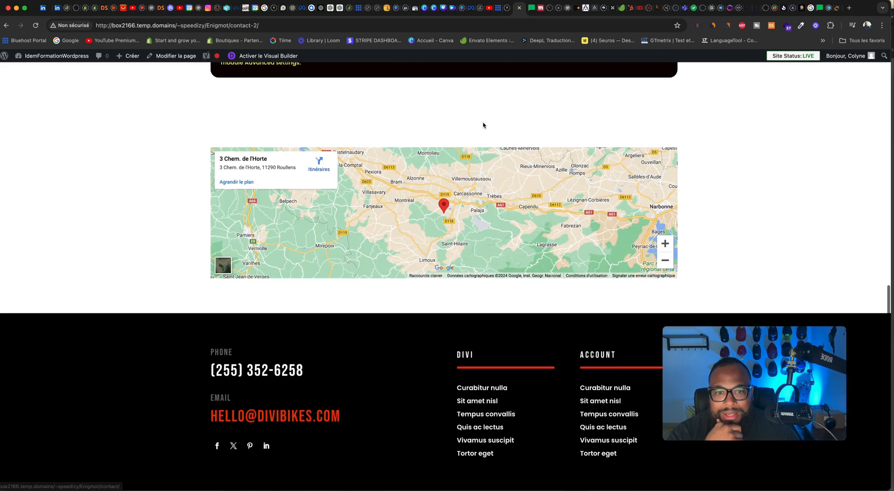
{"action": "scroll", "coordinate": [483, 124], "scroll_direction": "up", "scroll_amount": 5}
{"action": "scroll", "coordinate": [483, 125], "scroll_direction": "up", "scroll_amount": 6}
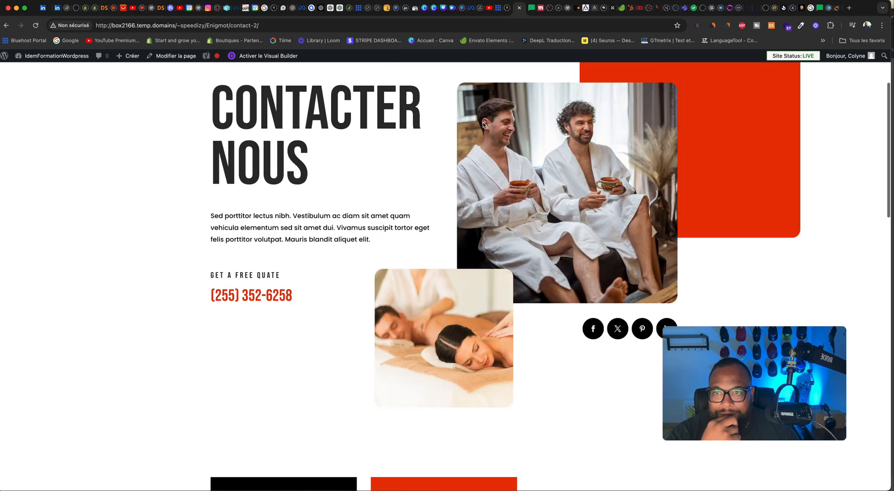
{"action": "scroll", "coordinate": [483, 125], "scroll_direction": "down", "scroll_amount": 6}
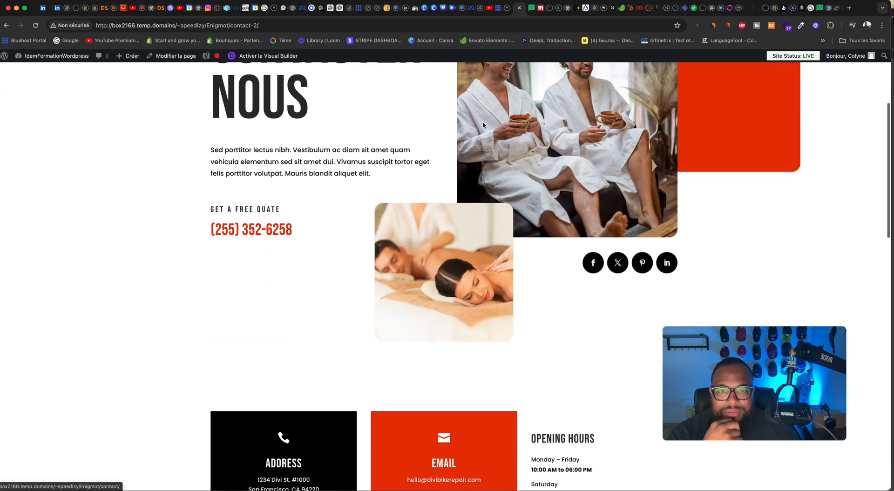
{"action": "scroll", "coordinate": [483, 125], "scroll_direction": "up", "scroll_amount": 4}
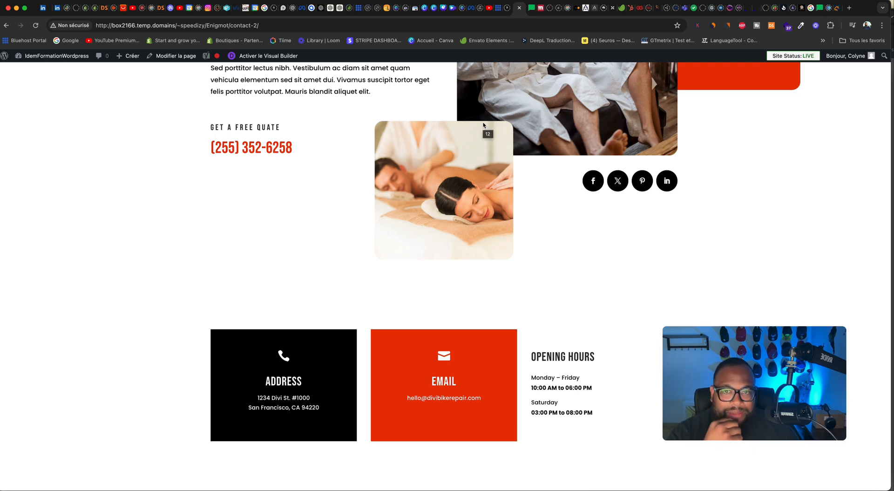
{"action": "scroll", "coordinate": [484, 125], "scroll_direction": "up", "scroll_amount": 5}
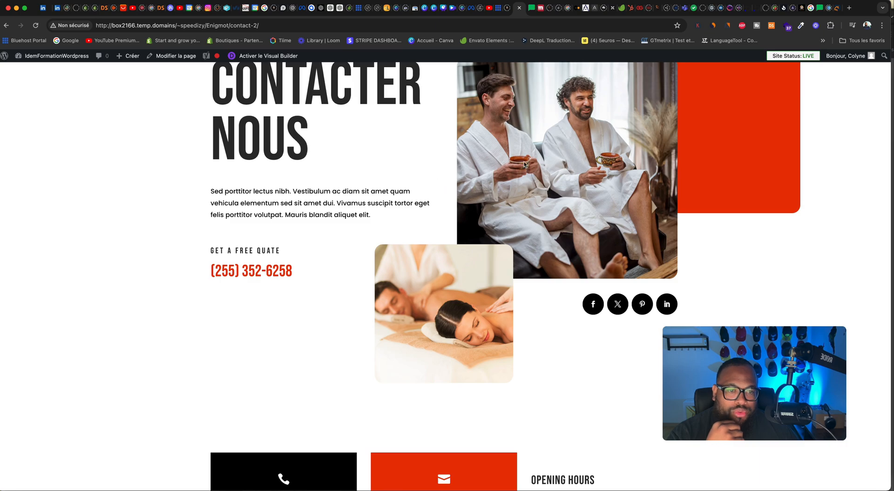
{"action": "scroll", "coordinate": [524, 161], "scroll_direction": "down", "scroll_amount": 3}
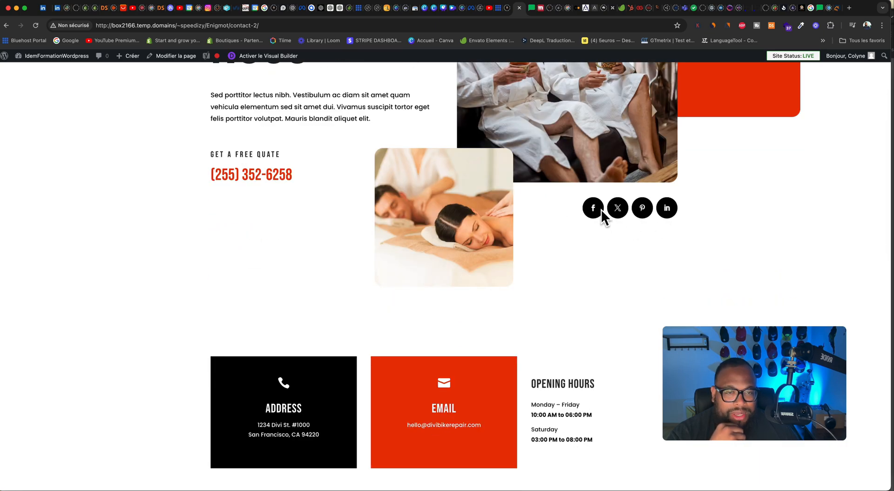
{"action": "scroll", "coordinate": [529, 196], "scroll_direction": "down", "scroll_amount": 3}
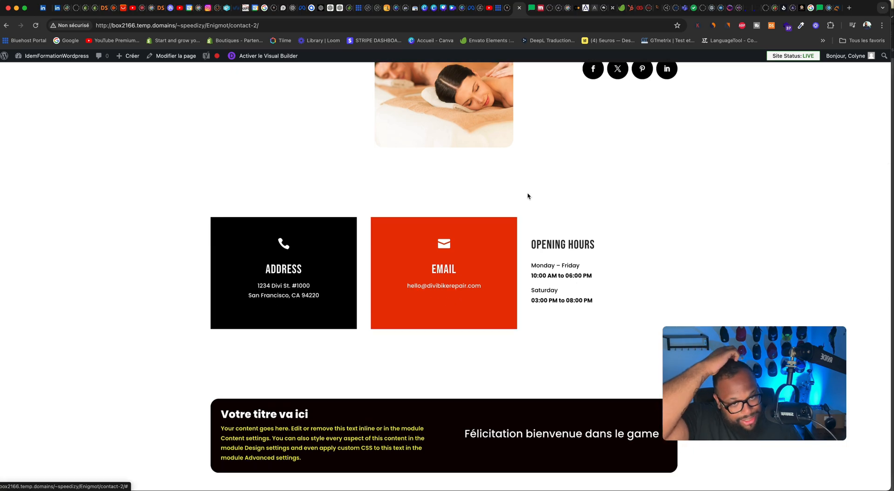
{"action": "scroll", "coordinate": [529, 195], "scroll_direction": "up", "scroll_amount": 8}
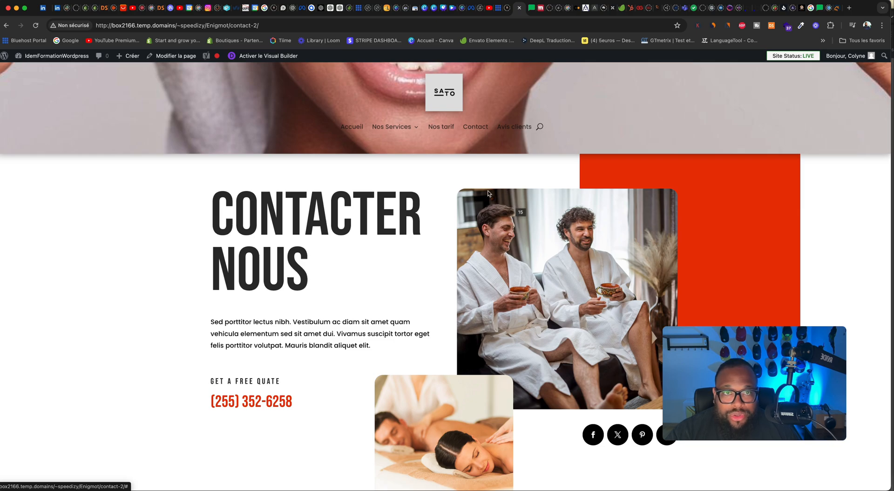
Step: Switch back to MailerLite, open the plan upgrade page and translate it into French
{"action": "left_click", "coordinate": [532, 8]}
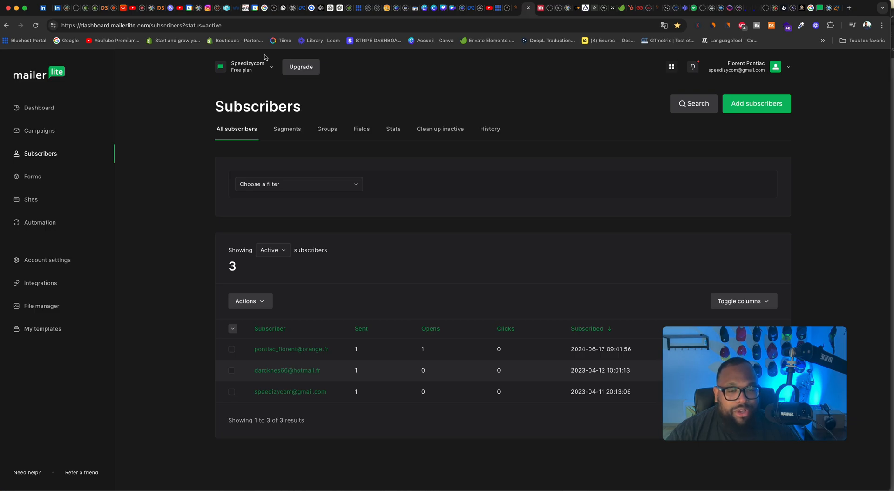
{"action": "left_click", "coordinate": [299, 68]}
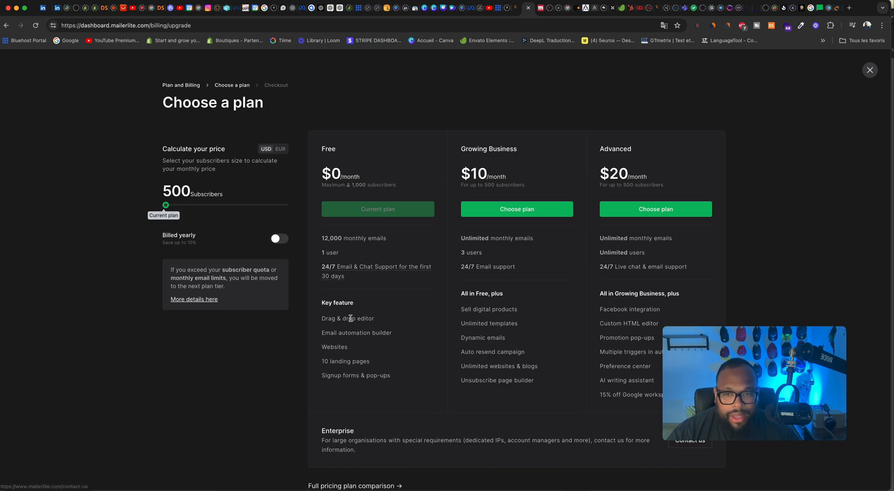
{"action": "right_click", "coordinate": [393, 84]}
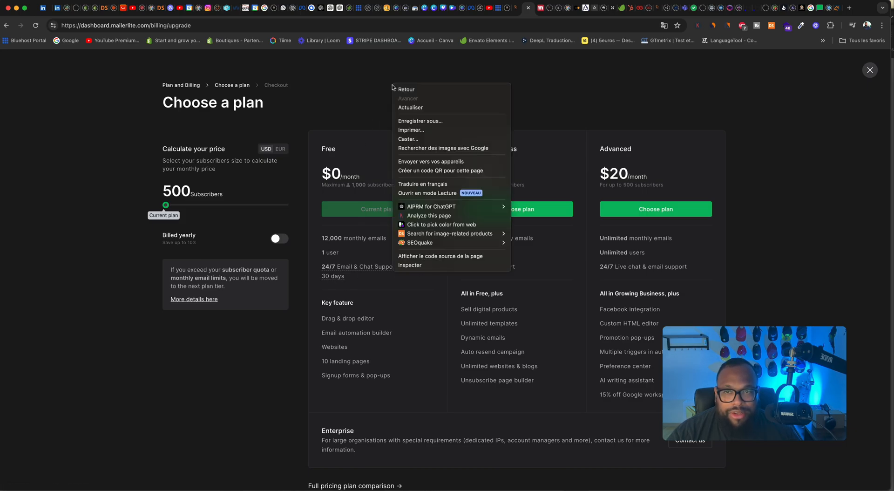
{"action": "left_click", "coordinate": [426, 184]}
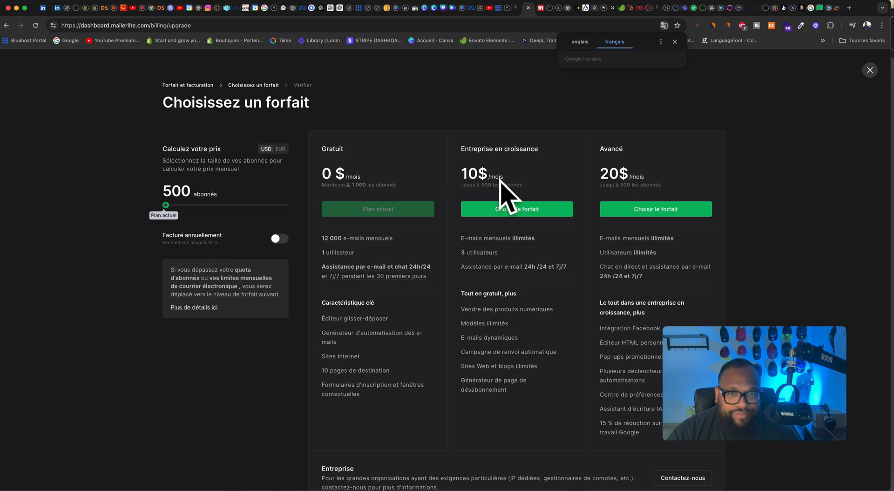
Step: Compare the monthly plan prices for 35,000 and 1,000 subscribers in the price calculator
{"action": "scroll", "coordinate": [490, 244], "scroll_direction": "down", "scroll_amount": 1}
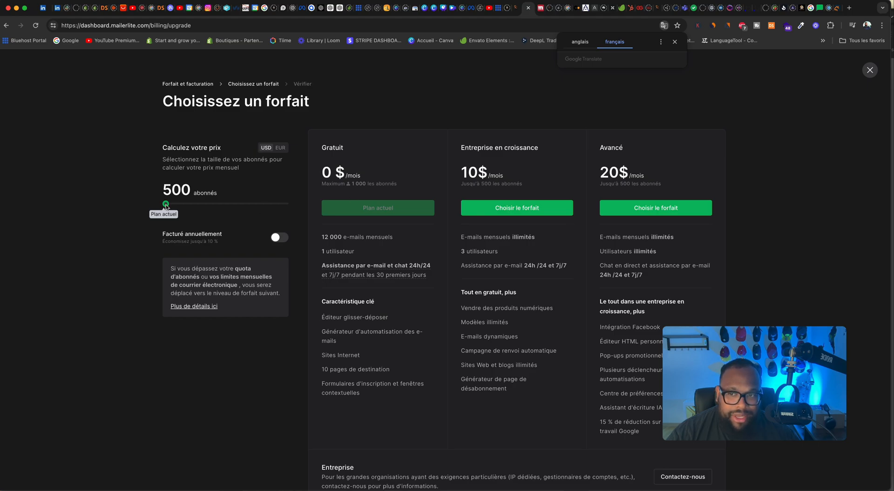
{"action": "left_click_drag", "start_coordinate": [166, 205], "coordinate": [185, 209]}
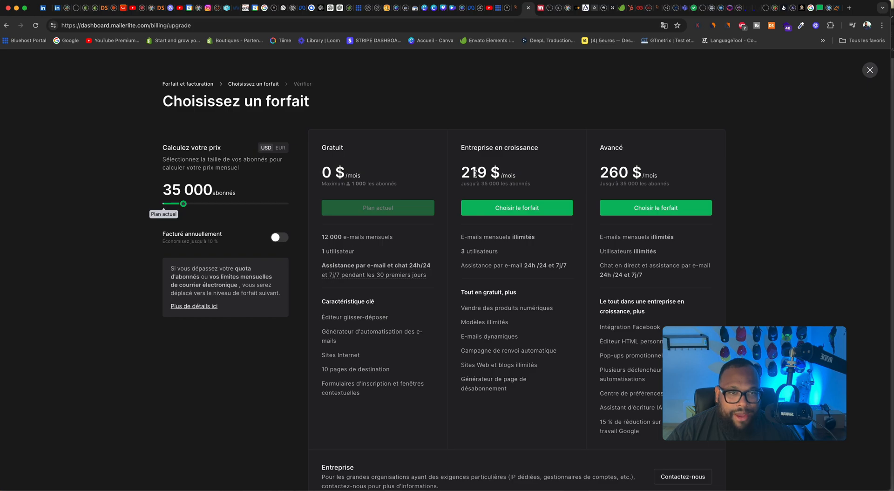
{"action": "scroll", "coordinate": [463, 240], "scroll_direction": "down", "scroll_amount": 1}
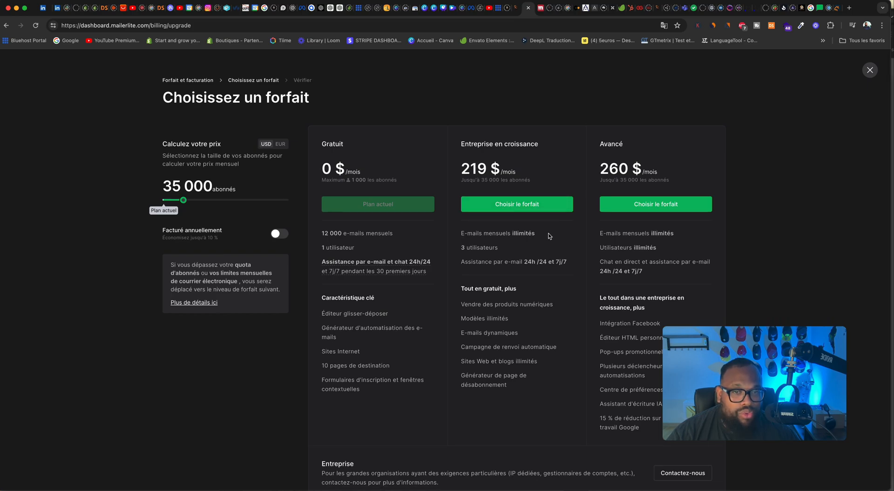
{"action": "left_click_drag", "start_coordinate": [186, 200], "coordinate": [168, 201]}
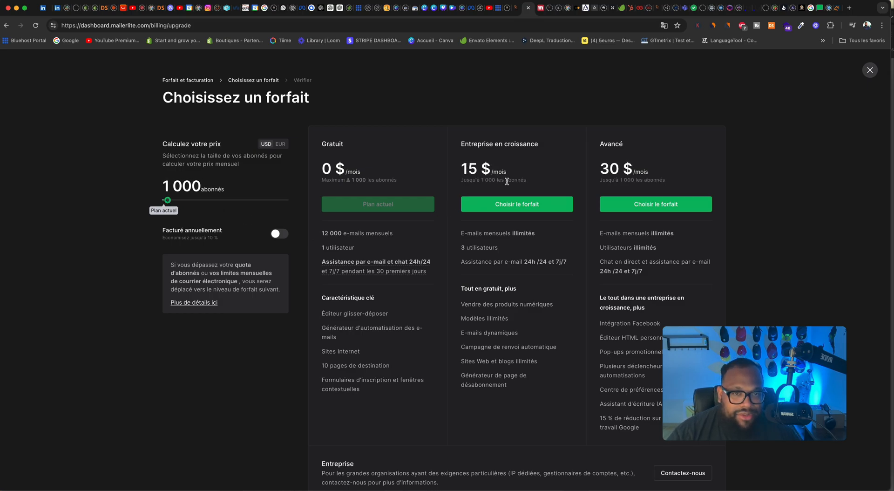
{"action": "scroll", "coordinate": [526, 229], "scroll_direction": "down", "scroll_amount": 1}
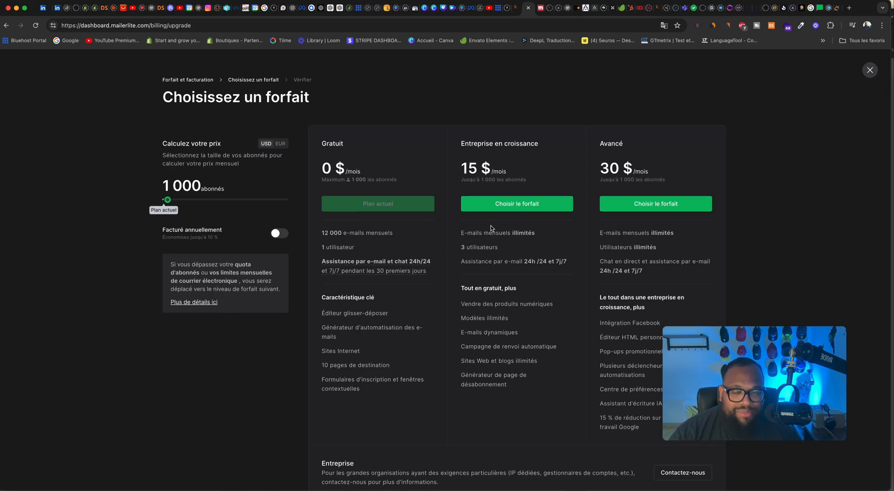
Step: Check the plan prices for 1,000,000, 100,000 and 45,000 subscribers, and return the calculator to 500
{"action": "left_click_drag", "start_coordinate": [168, 201], "coordinate": [309, 206]}
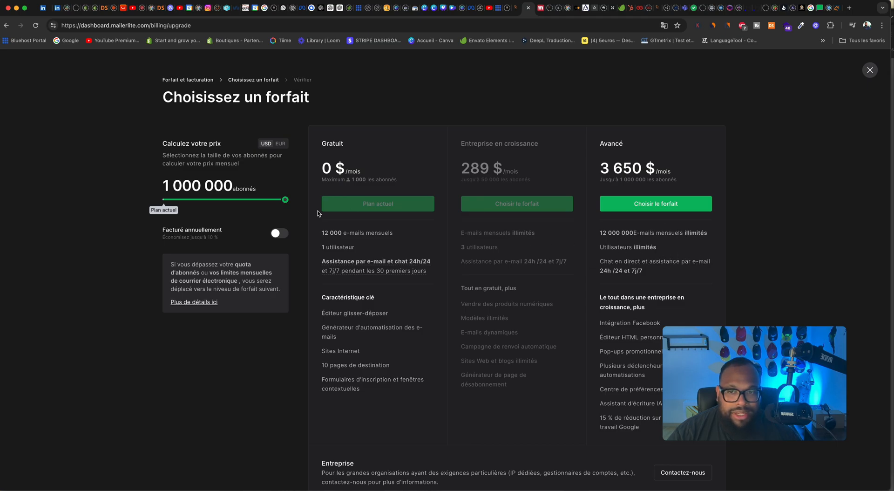
{"action": "left_click_drag", "start_coordinate": [287, 204], "coordinate": [198, 205]}
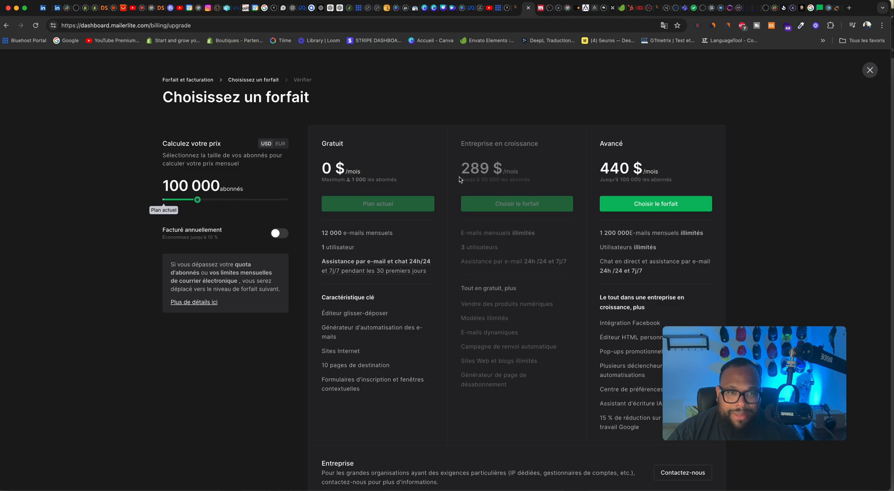
{"action": "left_click_drag", "start_coordinate": [198, 200], "coordinate": [189, 201]}
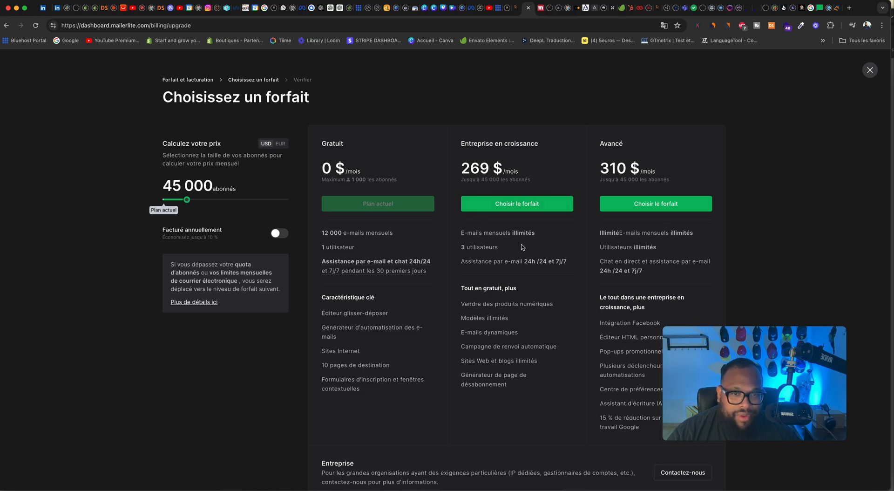
{"action": "scroll", "coordinate": [490, 276], "scroll_direction": "down", "scroll_amount": 2}
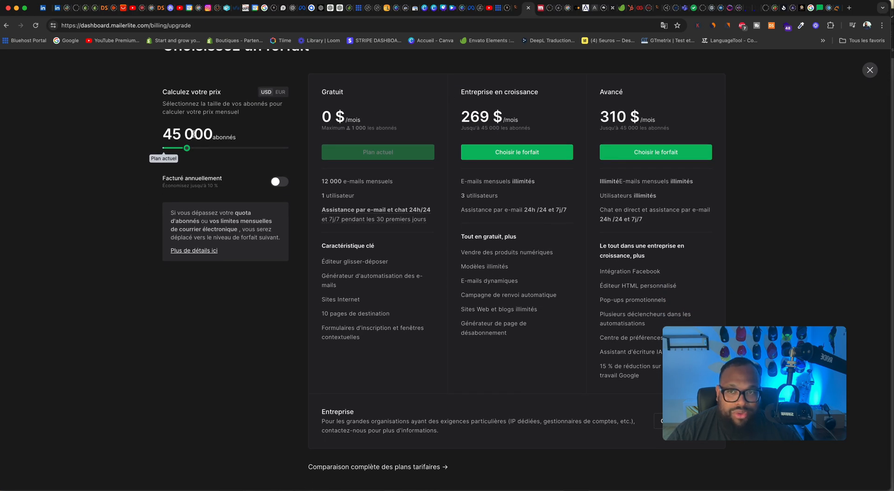
{"action": "left_click_drag", "start_coordinate": [187, 148], "coordinate": [162, 149]}
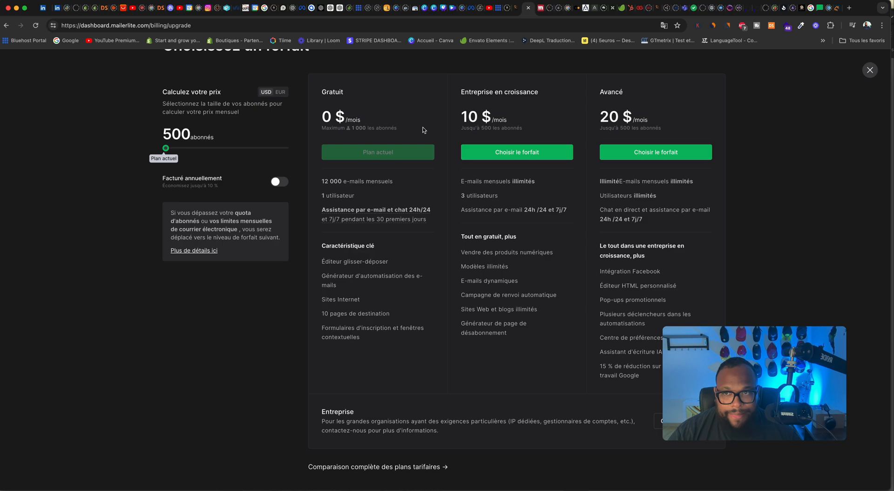
Step: Show the plan prices with yearly billing and in EUR
{"action": "scroll", "coordinate": [630, 104], "scroll_direction": "up", "scroll_amount": 2}
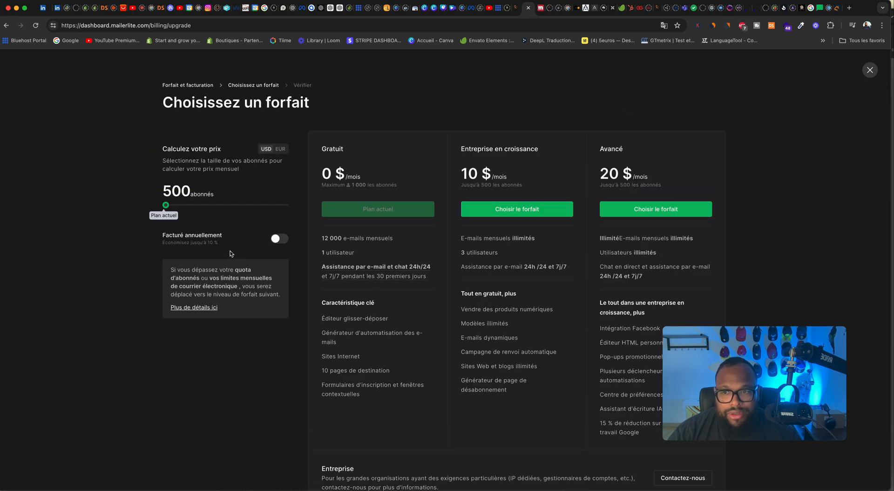
{"action": "left_click", "coordinate": [280, 239]}
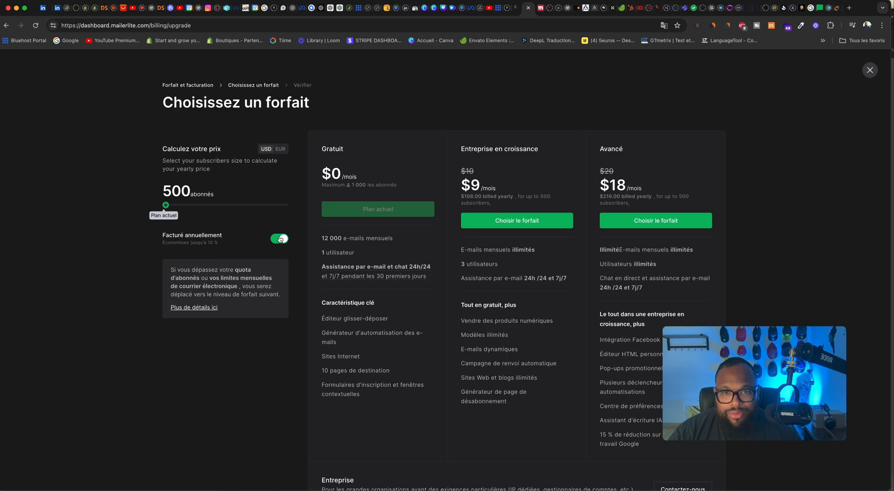
{"action": "left_click", "coordinate": [280, 149]}
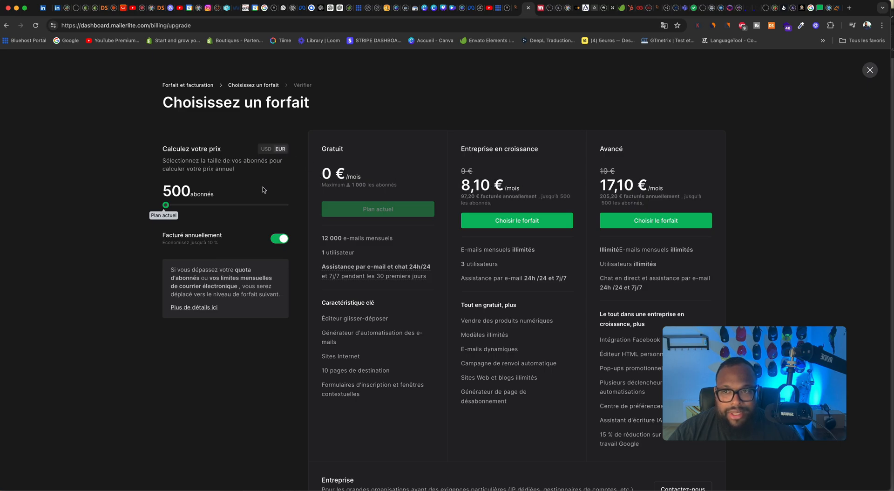
{"action": "left_click_drag", "start_coordinate": [167, 205], "coordinate": [258, 210]}
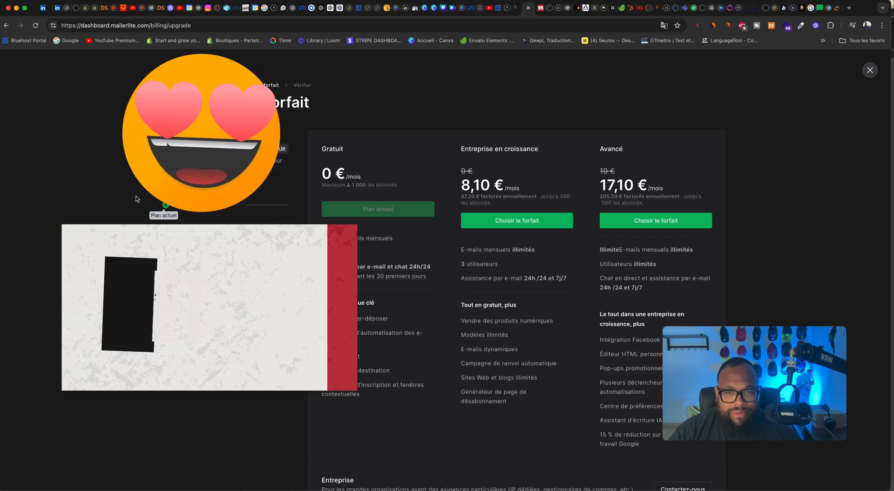
Step: Close the plan selection and return to the MailerLite dashboard
{"action": "left_click", "coordinate": [870, 70]}
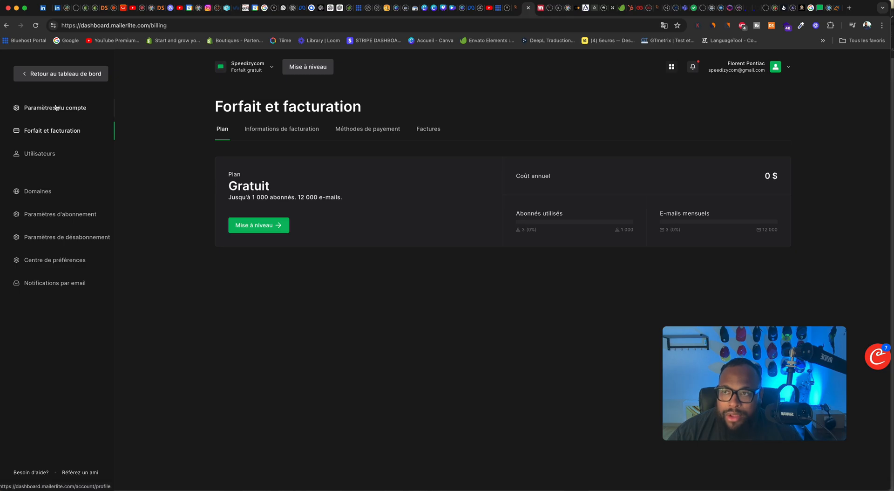
{"action": "left_click", "coordinate": [60, 79]}
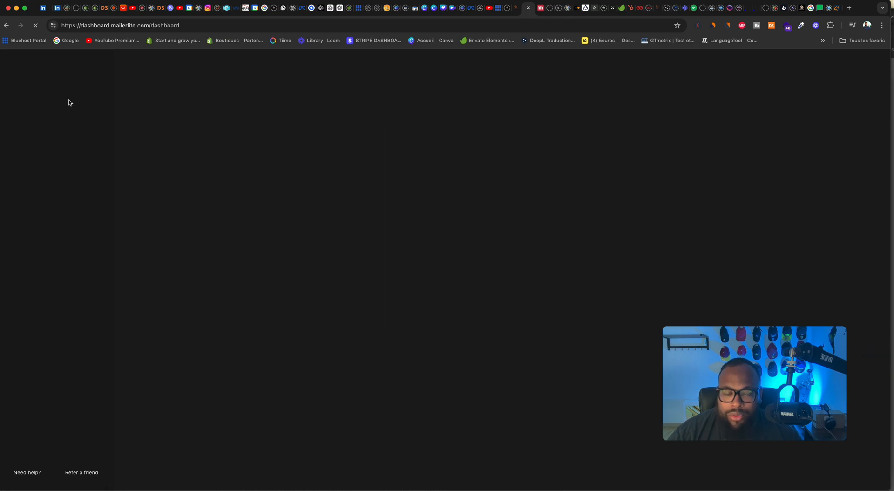
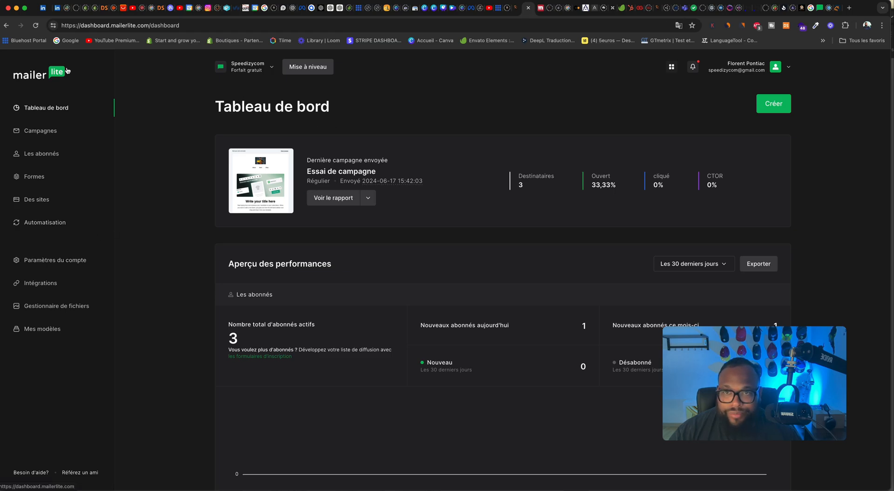
{"action": "left_click", "coordinate": [789, 68]}
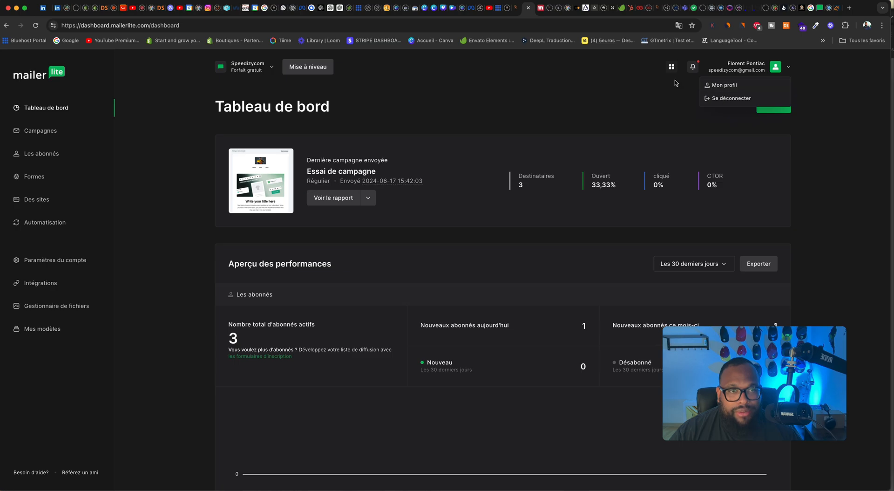
{"action": "left_click", "coordinate": [567, 90]}
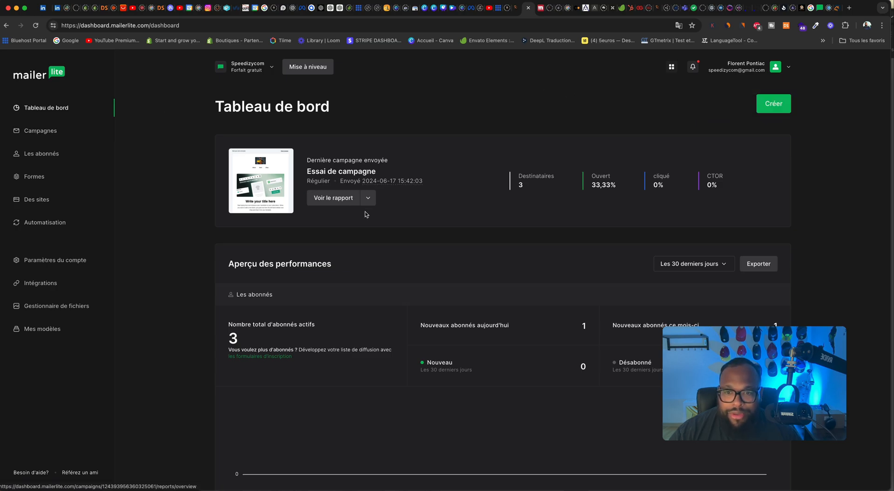
{"action": "scroll", "coordinate": [365, 212], "scroll_direction": "down", "scroll_amount": 10}
{"action": "scroll", "coordinate": [383, 210], "scroll_direction": "up", "scroll_amount": 10}
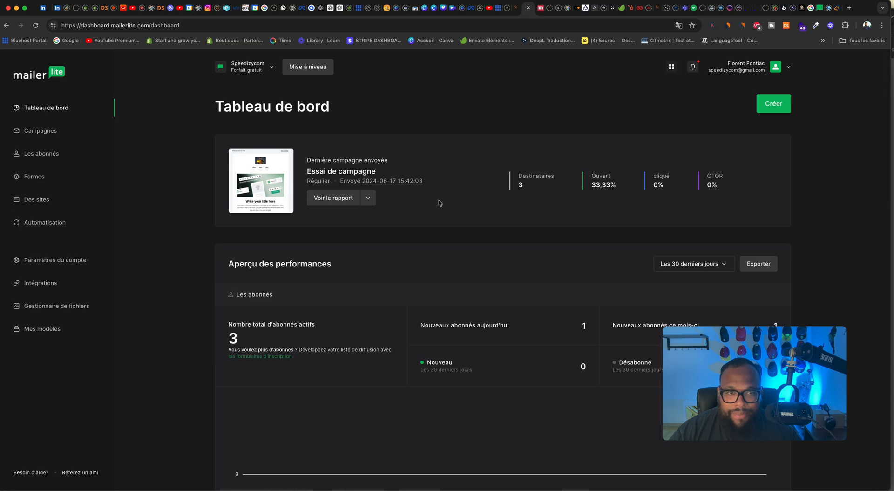
{"action": "mouse_move", "coordinate": [294, 180]}
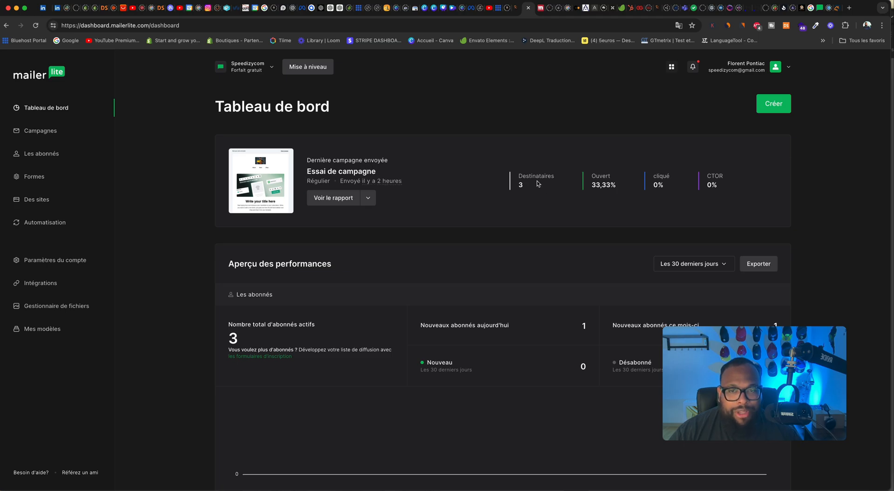
Step: Switch to Mail and open the Speedizycom newsletter "Ou est mon argent" in the combined inbox
{"action": "mouse_move", "coordinate": [204, 486]}
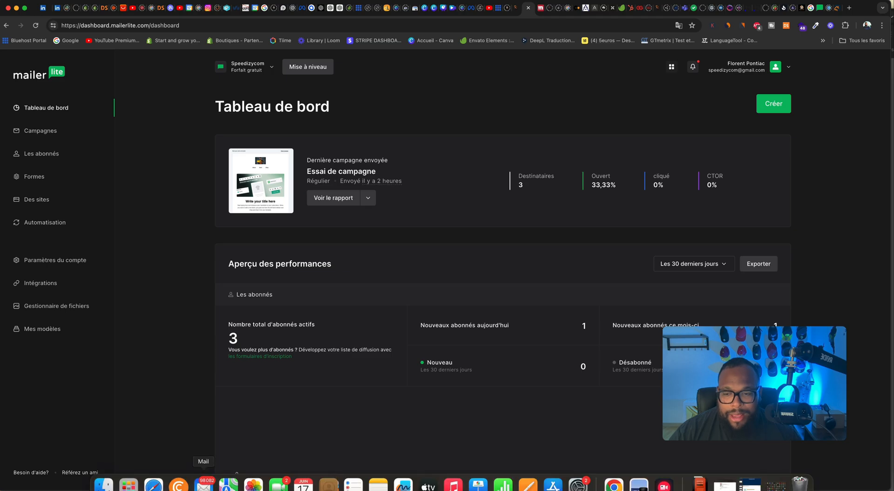
{"action": "left_click", "coordinate": [204, 485]}
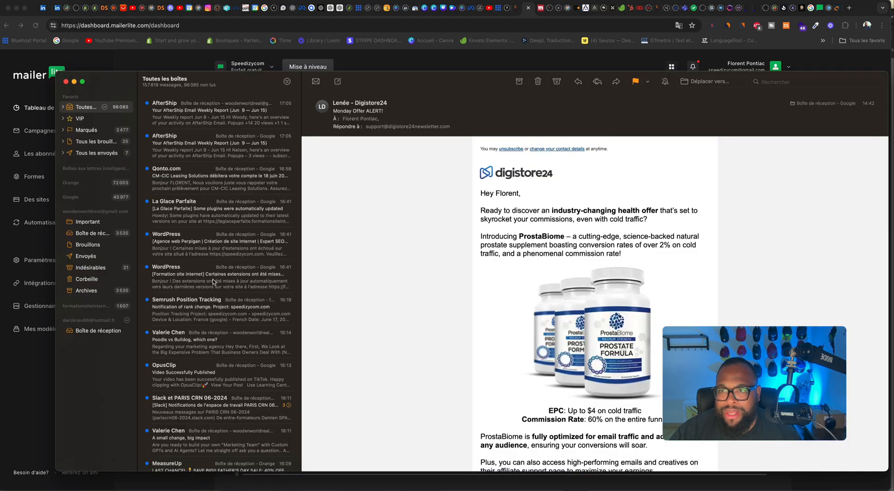
{"action": "left_click", "coordinate": [201, 245]}
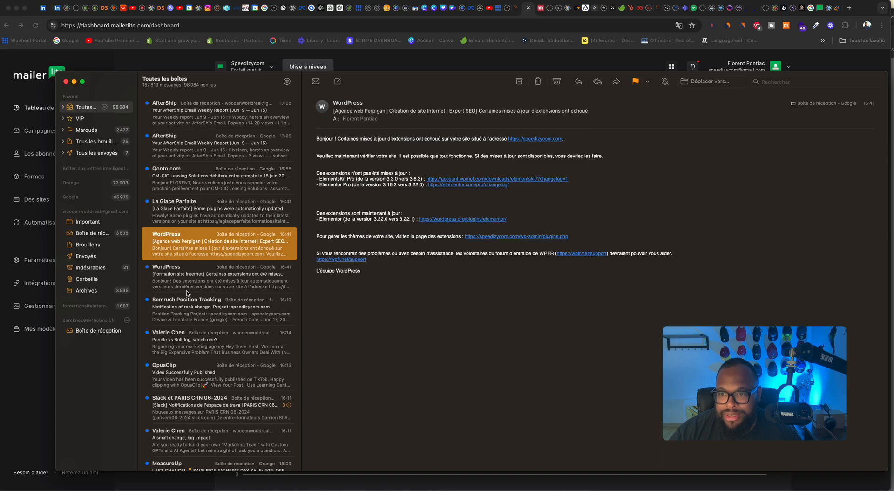
{"action": "left_click", "coordinate": [195, 312]}
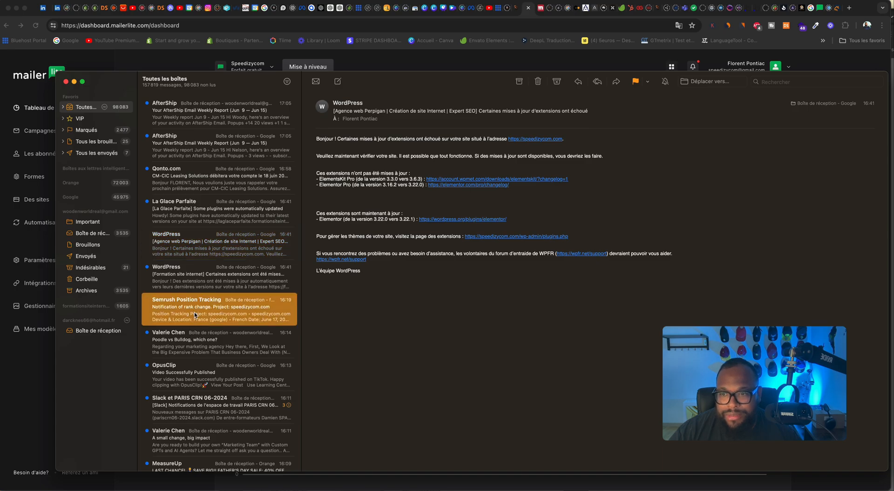
{"action": "scroll", "coordinate": [188, 350], "scroll_direction": "down", "scroll_amount": 3}
{"action": "scroll", "coordinate": [189, 355], "scroll_direction": "down", "scroll_amount": 5}
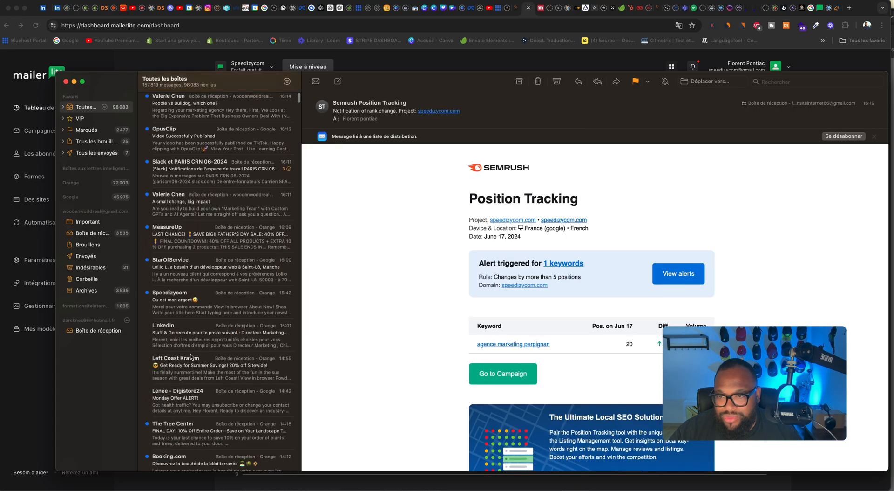
{"action": "left_click", "coordinate": [187, 286]}
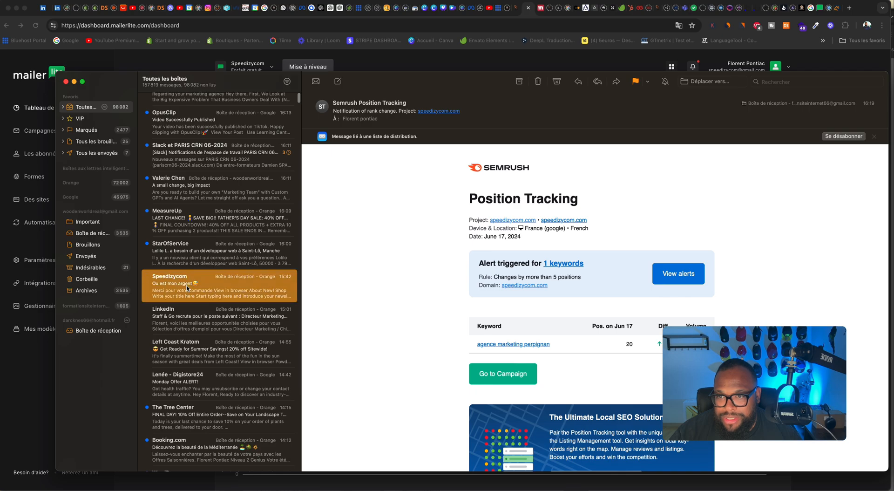
Step: Review the received newsletter from header to footer and return to the MailerLite dashboard
{"action": "scroll", "coordinate": [496, 263], "scroll_direction": "down", "scroll_amount": 3}
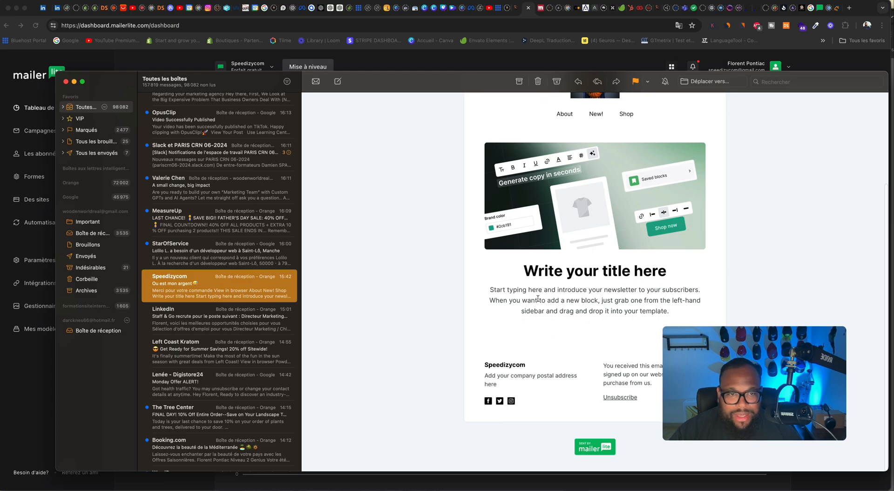
{"action": "scroll", "coordinate": [556, 297], "scroll_direction": "up", "scroll_amount": 3}
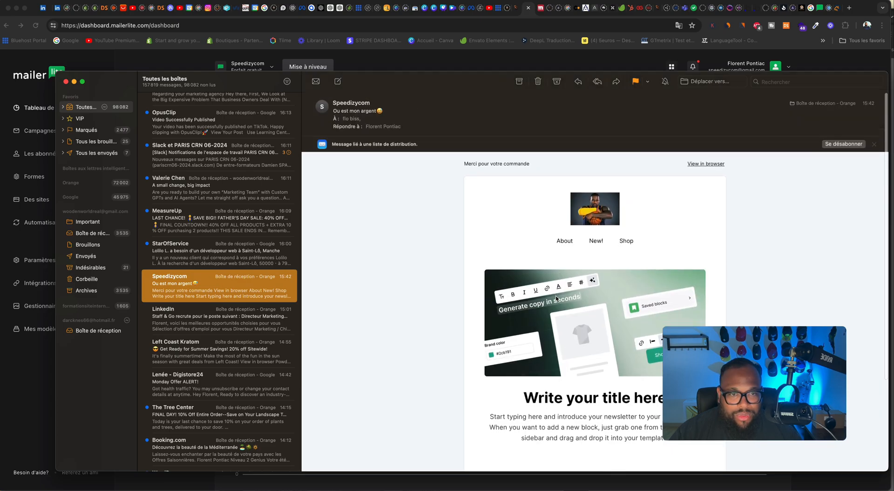
{"action": "scroll", "coordinate": [605, 270], "scroll_direction": "down", "scroll_amount": 3}
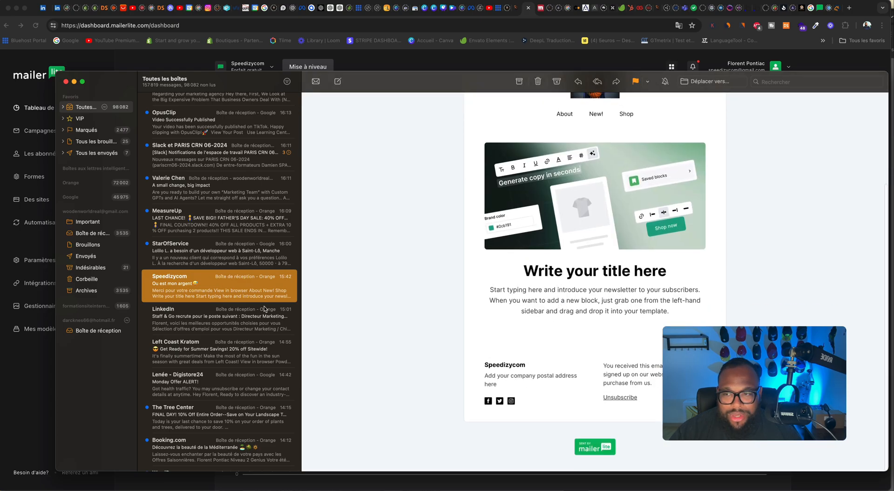
{"action": "left_click", "coordinate": [13, 353]}
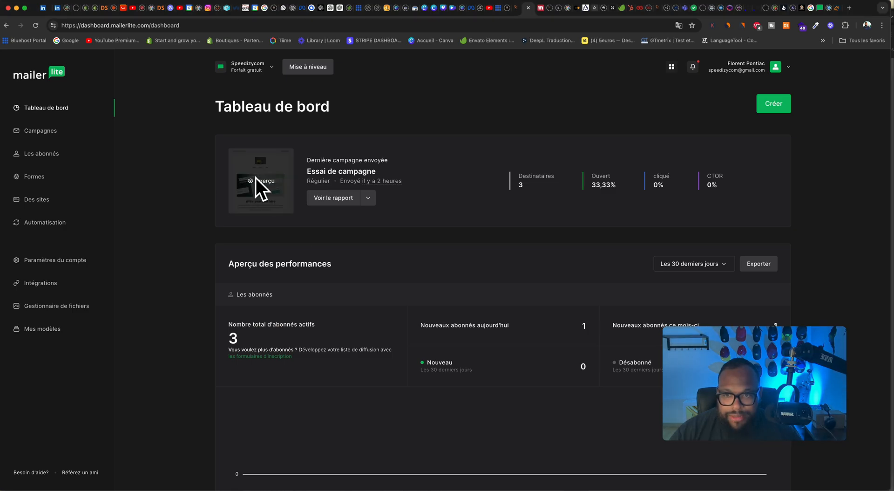
Step: Examine the dashboard's performance overview for subscribers, campaigns, automations, forms and sites
{"action": "scroll", "coordinate": [342, 270], "scroll_direction": "down", "scroll_amount": 5}
{"action": "scroll", "coordinate": [342, 269], "scroll_direction": "down", "scroll_amount": 3}
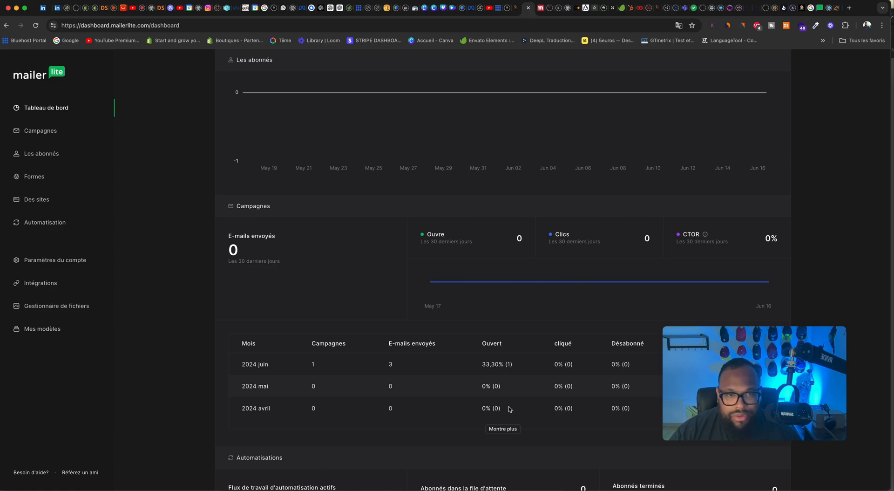
{"action": "scroll", "coordinate": [566, 303], "scroll_direction": "down", "scroll_amount": 5}
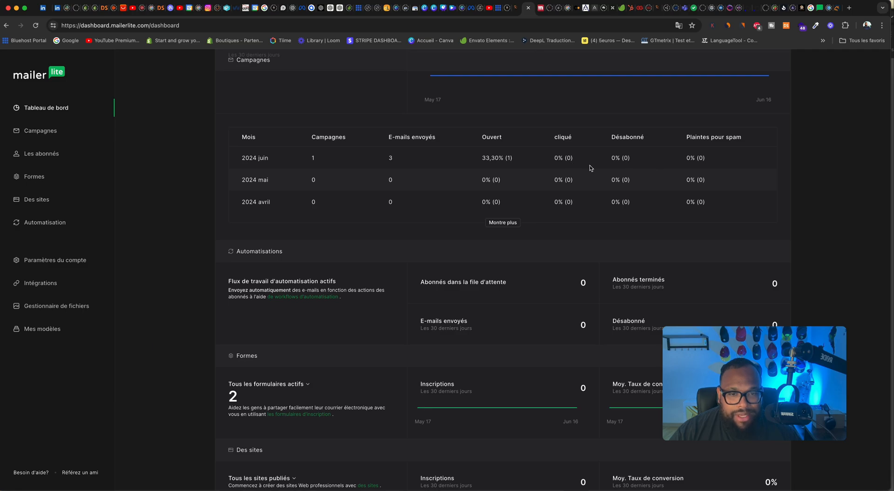
{"action": "scroll", "coordinate": [589, 168], "scroll_direction": "down", "scroll_amount": 3}
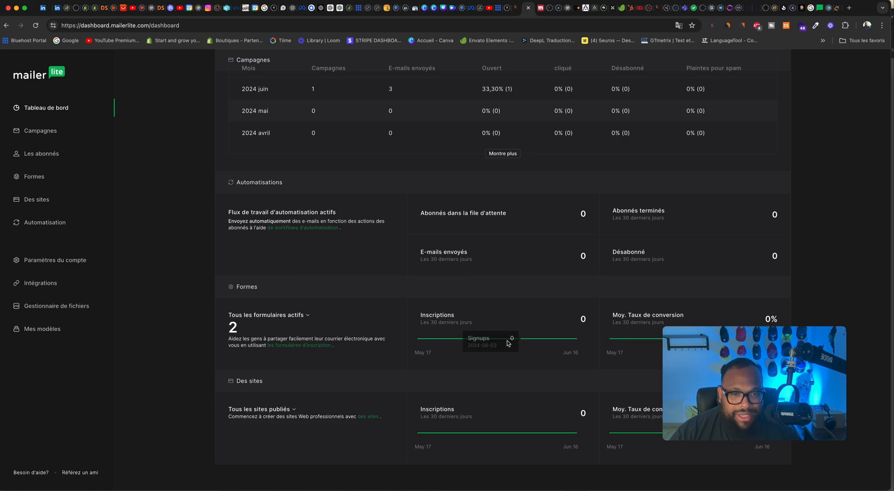
{"action": "scroll", "coordinate": [464, 319], "scroll_direction": "up", "scroll_amount": 10}
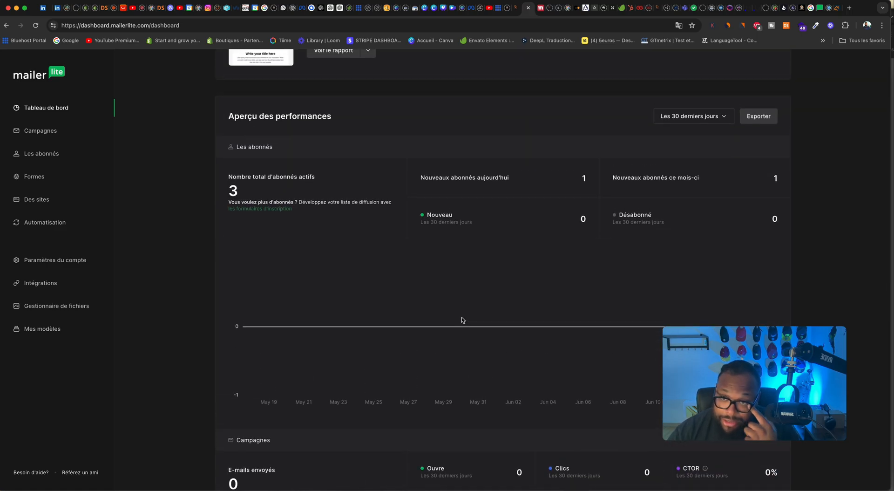
{"action": "mouse_move", "coordinate": [438, 316]}
{"action": "scroll", "coordinate": [285, 243], "scroll_direction": "up", "scroll_amount": 3}
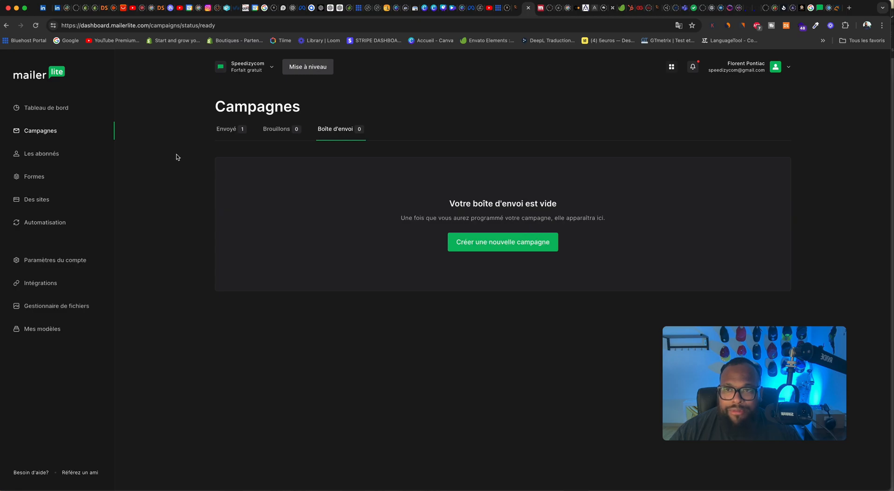
Step: From the sent campaigns, create a new regular campaign and dismiss the sending-domain notice
{"action": "left_click", "coordinate": [230, 133]}
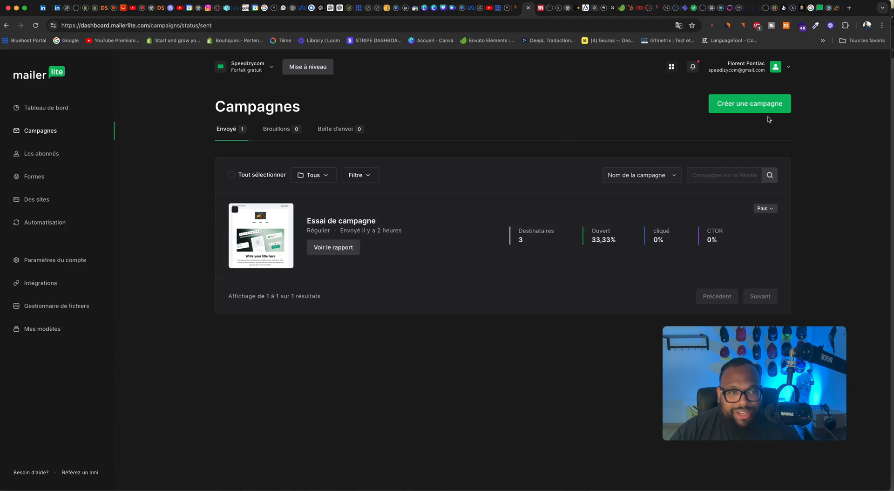
{"action": "left_click", "coordinate": [749, 107]}
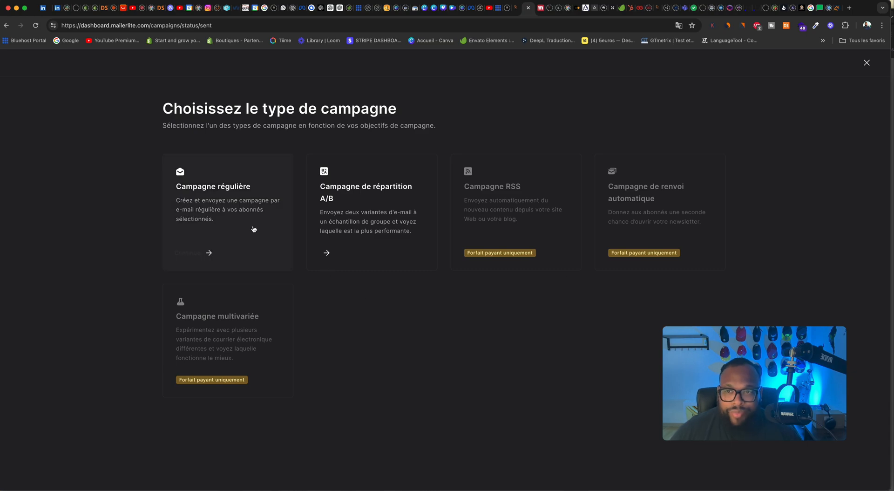
{"action": "left_click", "coordinate": [236, 214]}
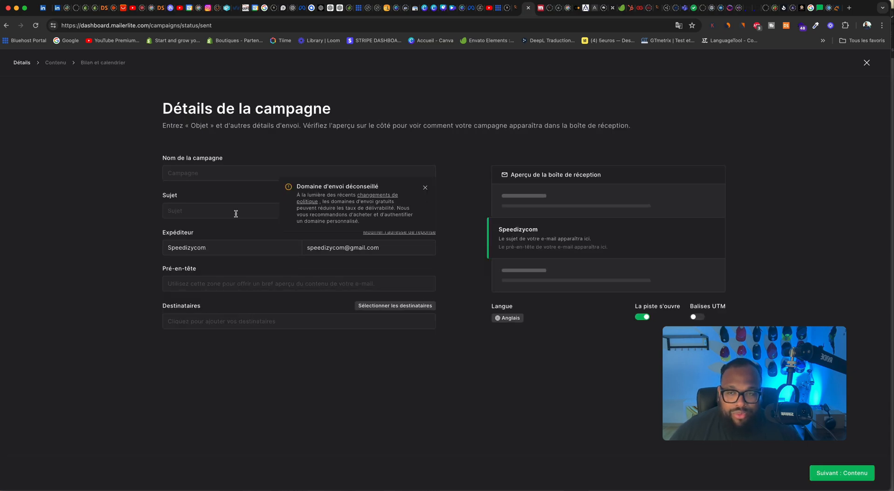
{"action": "left_click", "coordinate": [425, 188]}
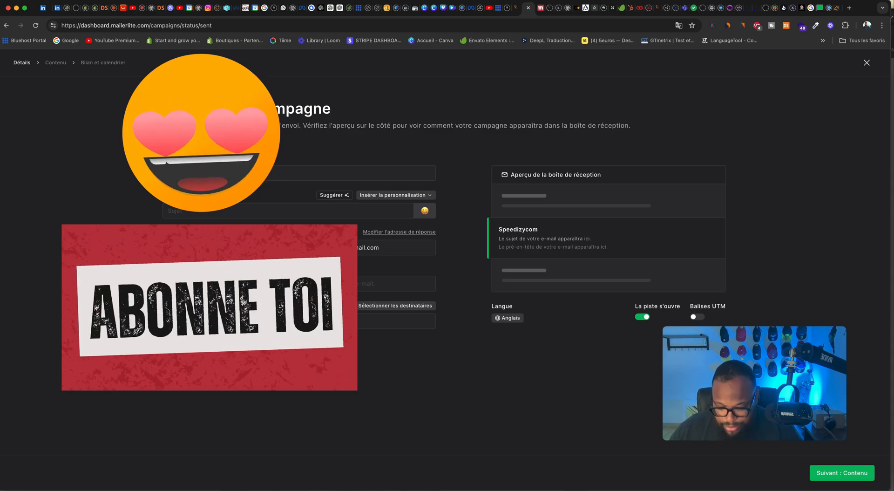
Step: Name the campaign "Test 2", set the subject to "Ou est mon argent" with the laughing emoji plus "il me manque", and the preheader to "Toc Toc qui est la"
{"action": "left_click", "coordinate": [181, 217]}
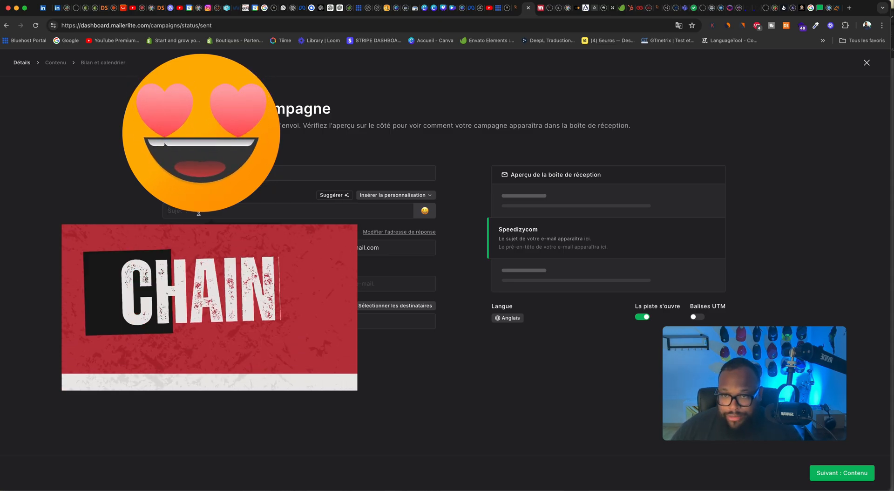
{"action": "left_click", "coordinate": [200, 237]}
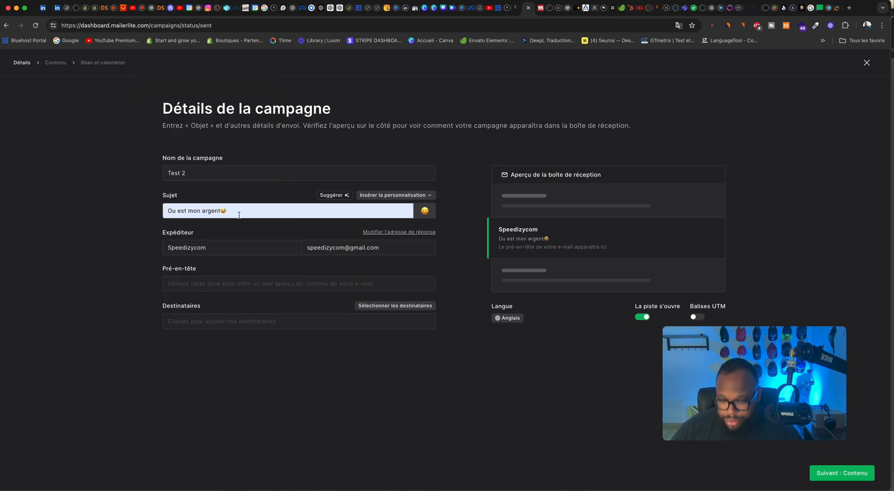
{"action": "type", "text": "il me manque"}
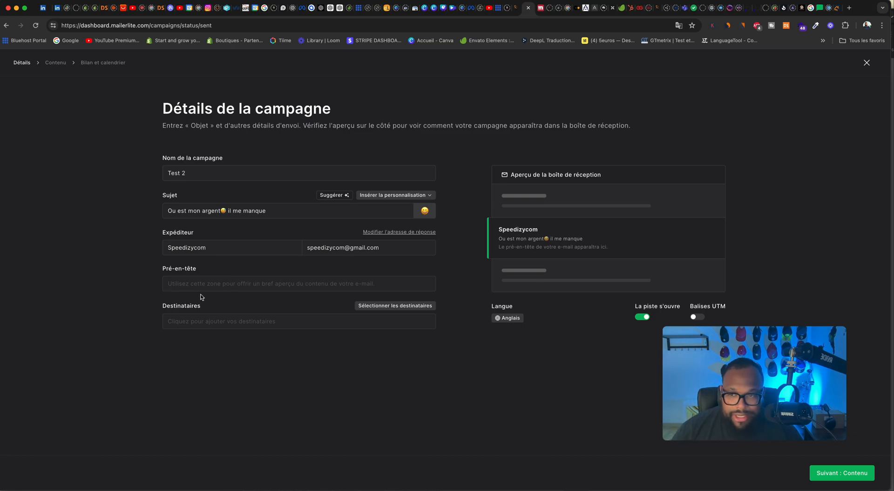
{"action": "left_click", "coordinate": [213, 284]}
{"action": "type", "text": "T"}
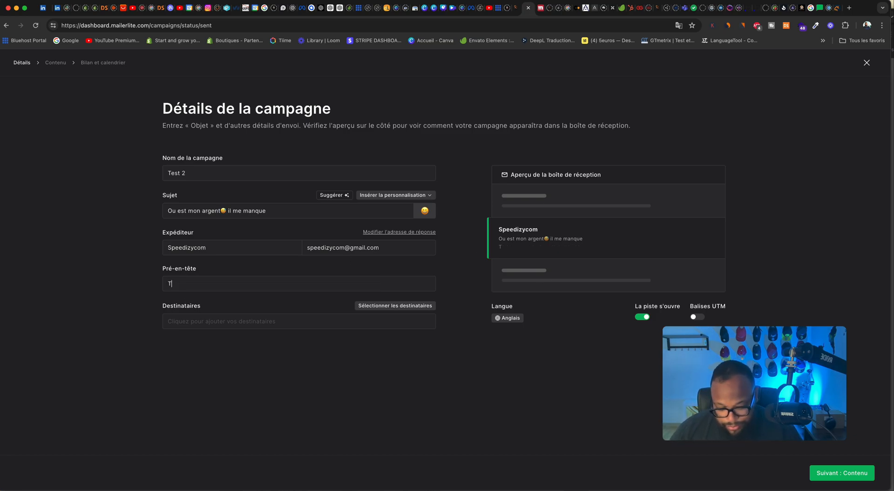
{"action": "type", "text": "oc Toc qui est la"}
Step: Select all active subscribers as the campaign's recipients and continue to the email content stage
{"action": "left_click", "coordinate": [184, 321]}
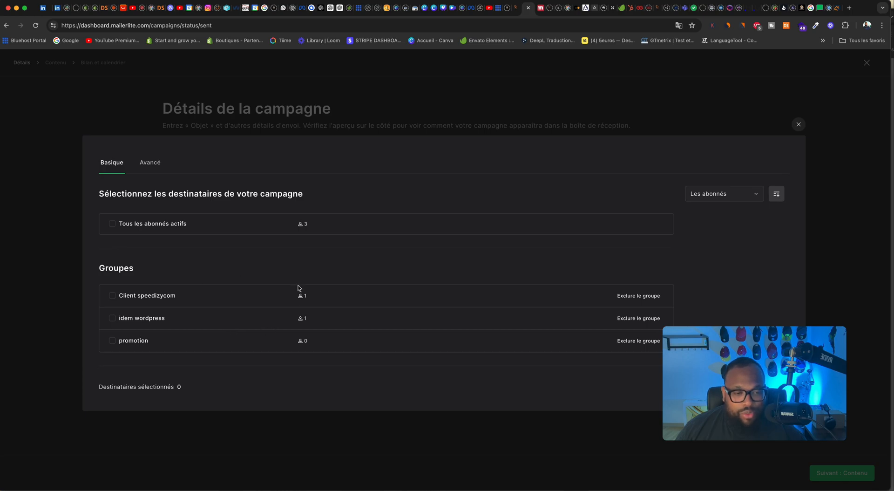
{"action": "left_click", "coordinate": [115, 224]}
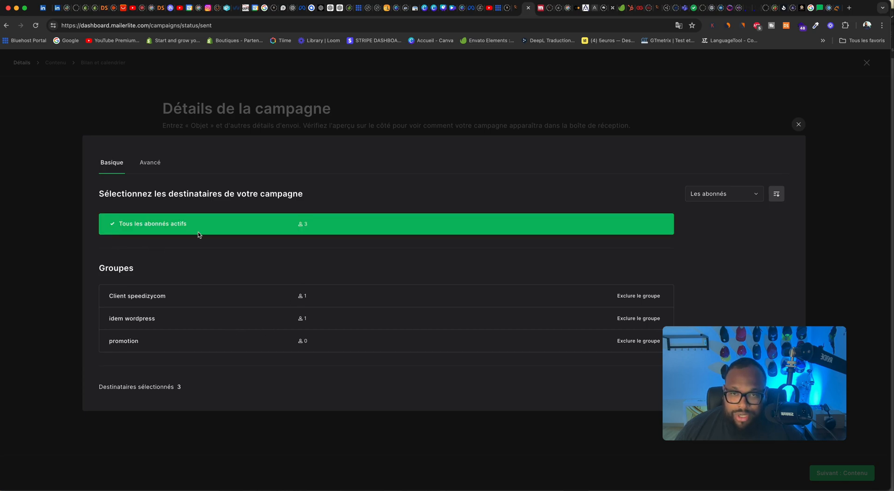
{"action": "left_click_drag", "start_coordinate": [694, 348], "coordinate": [739, 203]}
{"action": "left_click", "coordinate": [755, 387]}
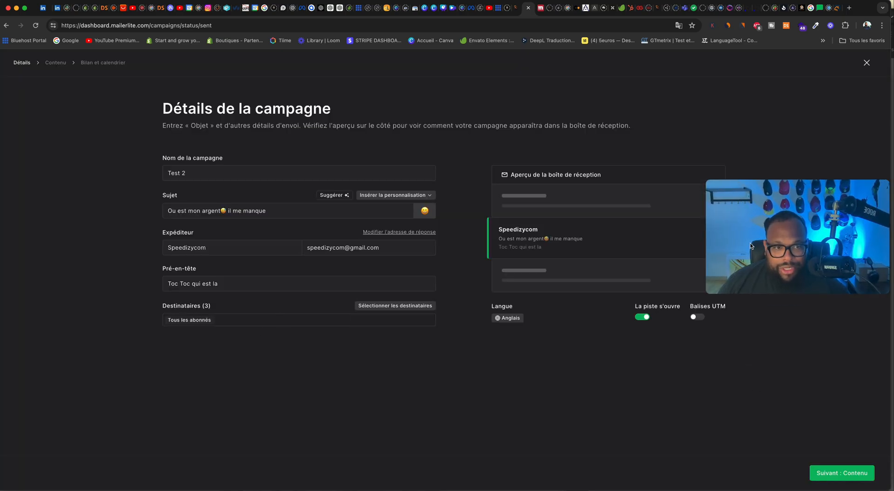
{"action": "left_click_drag", "start_coordinate": [748, 241], "coordinate": [669, 406]}
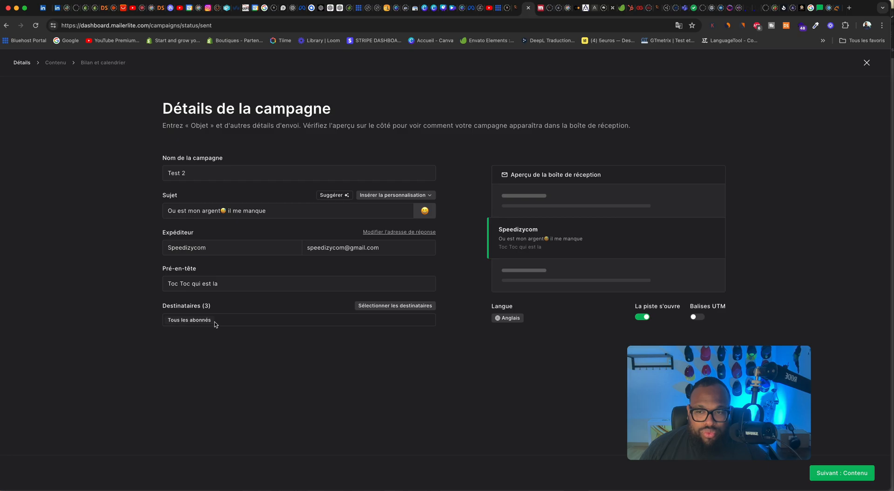
{"action": "left_click", "coordinate": [833, 474]}
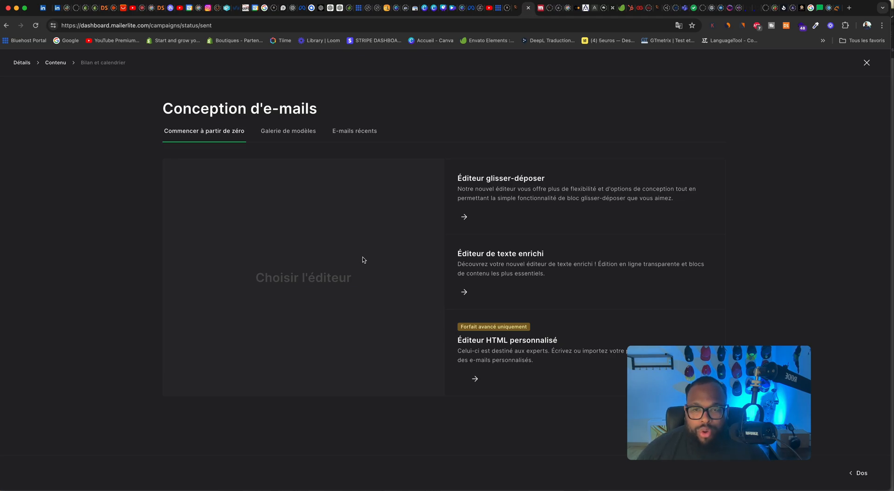
Step: Compare the previews of the drag-and-drop editor and the rich text editor
{"action": "mouse_move", "coordinate": [495, 207]}
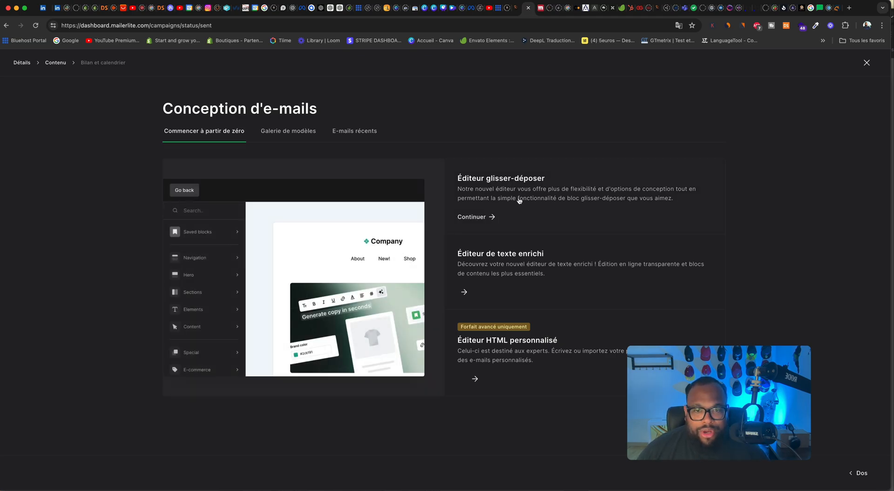
{"action": "mouse_move", "coordinate": [501, 283]}
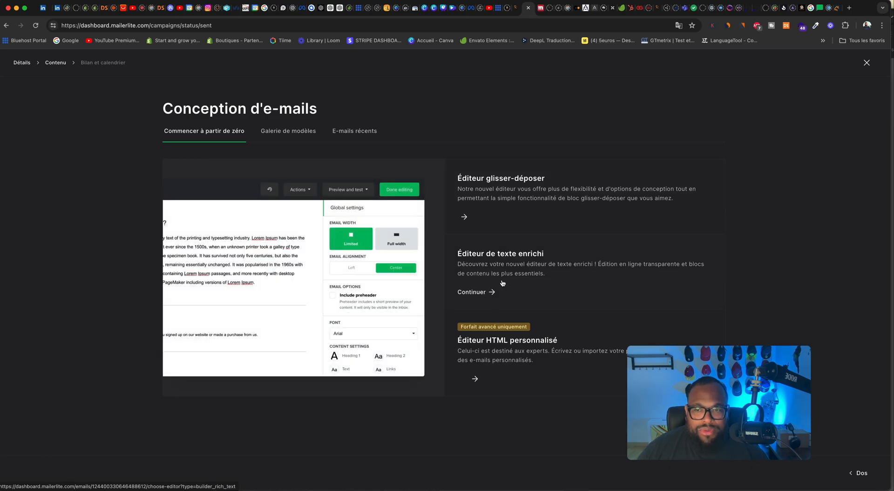
{"action": "mouse_move", "coordinate": [514, 192]}
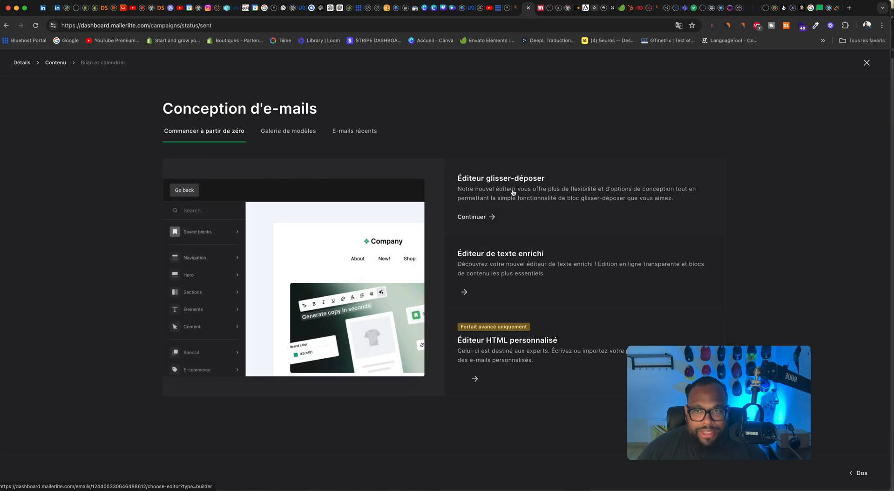
Step: Browse the email template gallery and examine the full preview of the "Conseils de santé" template
{"action": "left_click", "coordinate": [297, 132]}
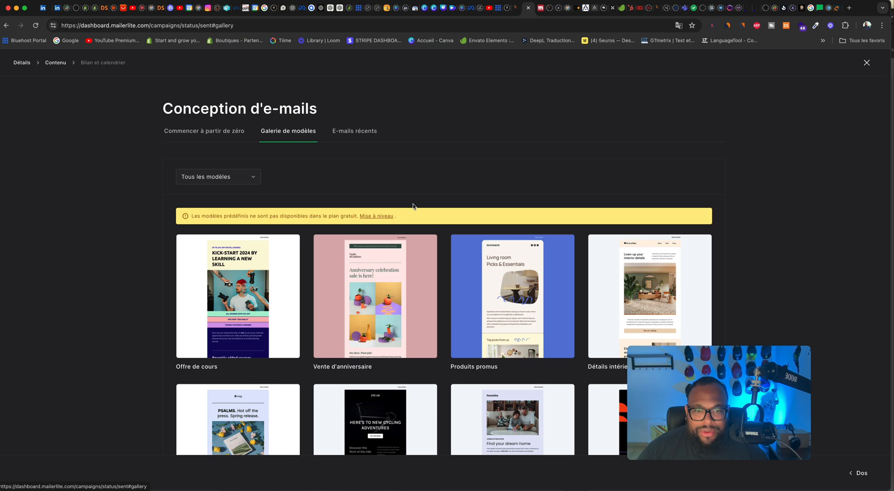
{"action": "scroll", "coordinate": [493, 267], "scroll_direction": "down", "scroll_amount": 5}
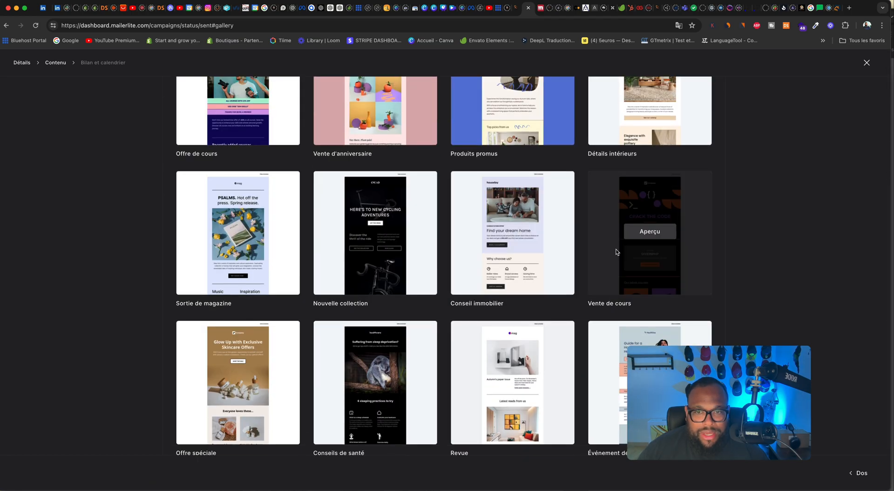
{"action": "scroll", "coordinate": [513, 242], "scroll_direction": "down", "scroll_amount": 2}
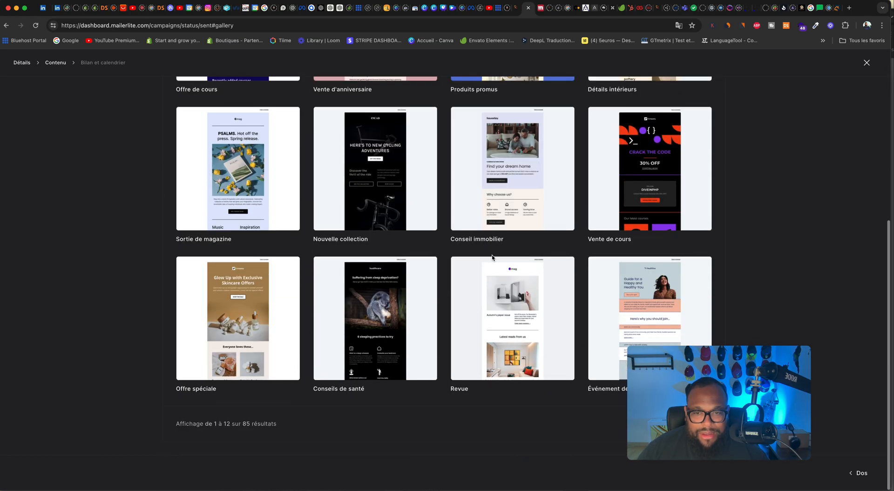
{"action": "mouse_move", "coordinate": [382, 316]}
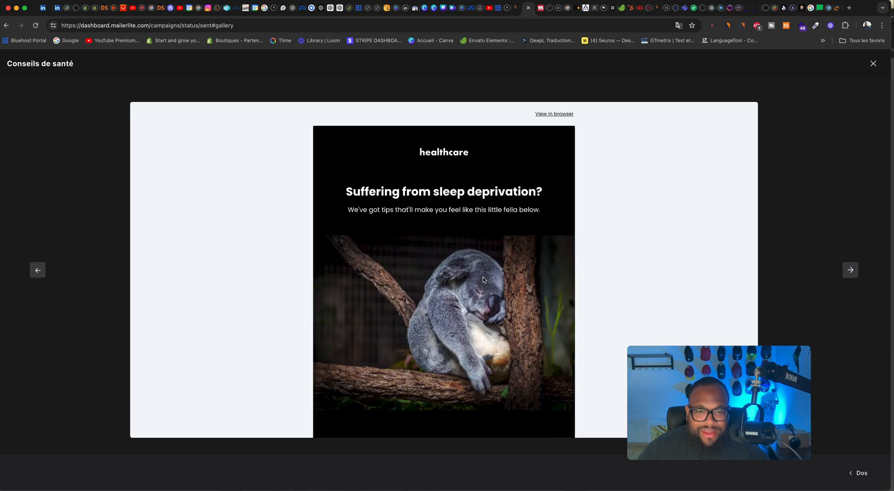
{"action": "scroll", "coordinate": [483, 277], "scroll_direction": "down", "scroll_amount": 5}
{"action": "scroll", "coordinate": [483, 278], "scroll_direction": "up", "scroll_amount": 5}
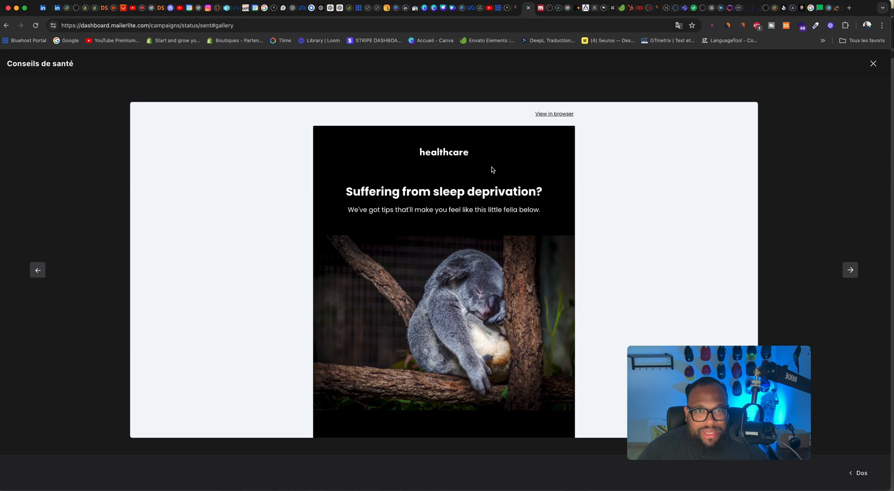
{"action": "scroll", "coordinate": [492, 170], "scroll_direction": "down", "scroll_amount": 15}
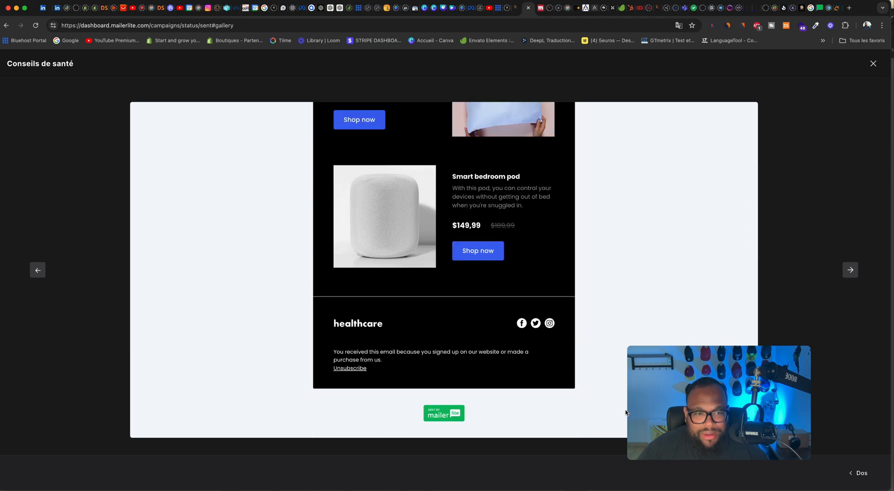
{"action": "left_click_drag", "start_coordinate": [684, 393], "coordinate": [737, 364]}
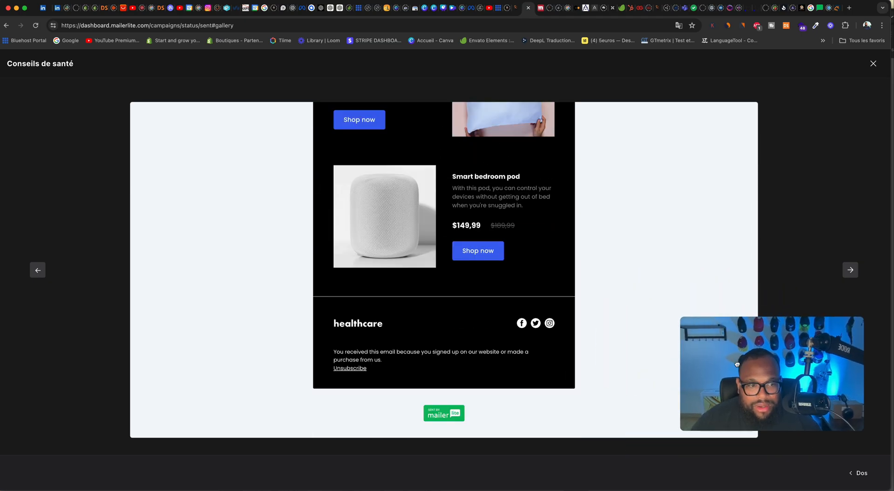
{"action": "scroll", "coordinate": [605, 317], "scroll_direction": "up", "scroll_amount": 15}
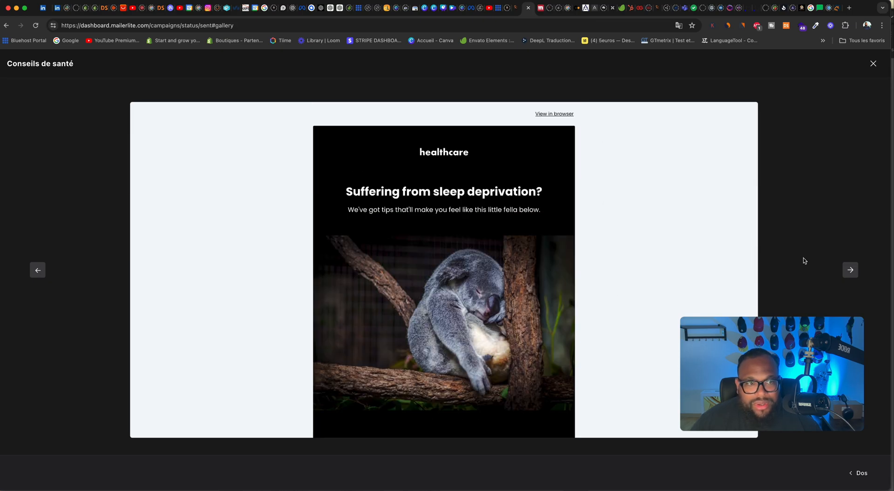
Step: View the neighbouring "Revue" template, go back to "Conseils de santé", and close the preview
{"action": "left_click", "coordinate": [852, 269]}
{"action": "left_click", "coordinate": [851, 270]}
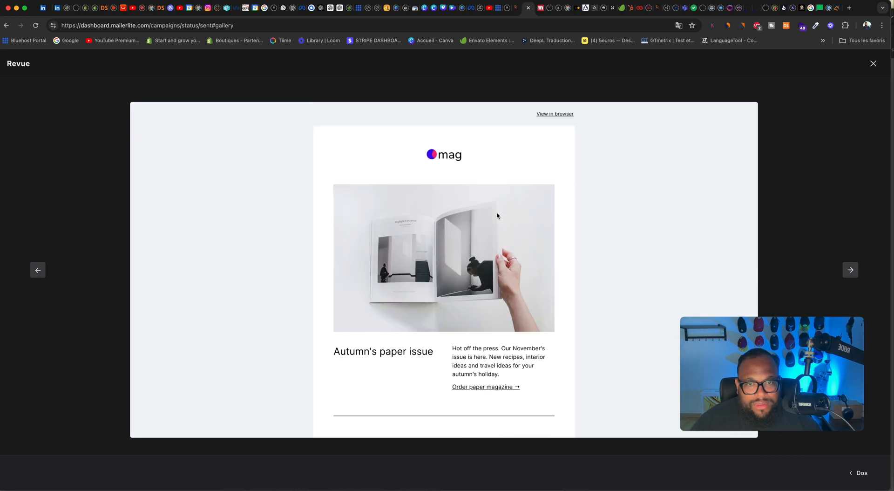
{"action": "left_click", "coordinate": [37, 270]}
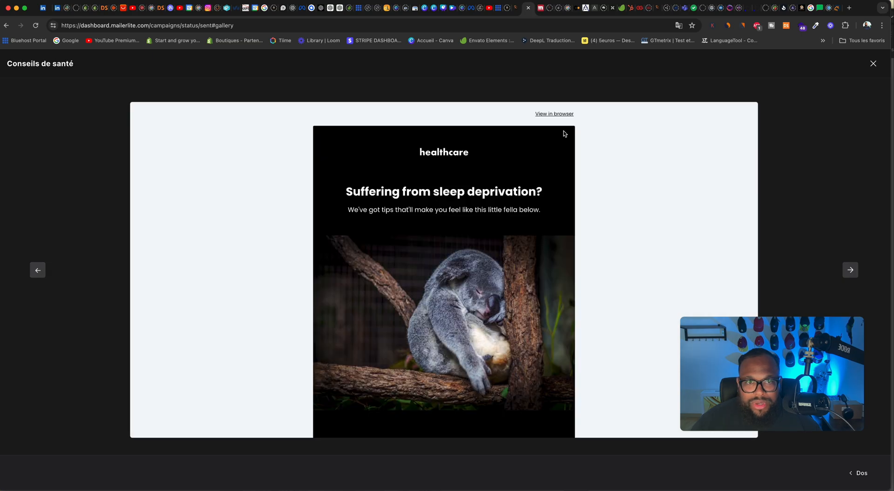
{"action": "left_click", "coordinate": [873, 63]}
Step: Look through the second page of gallery templates and return to the first page
{"action": "mouse_move", "coordinate": [380, 203]}
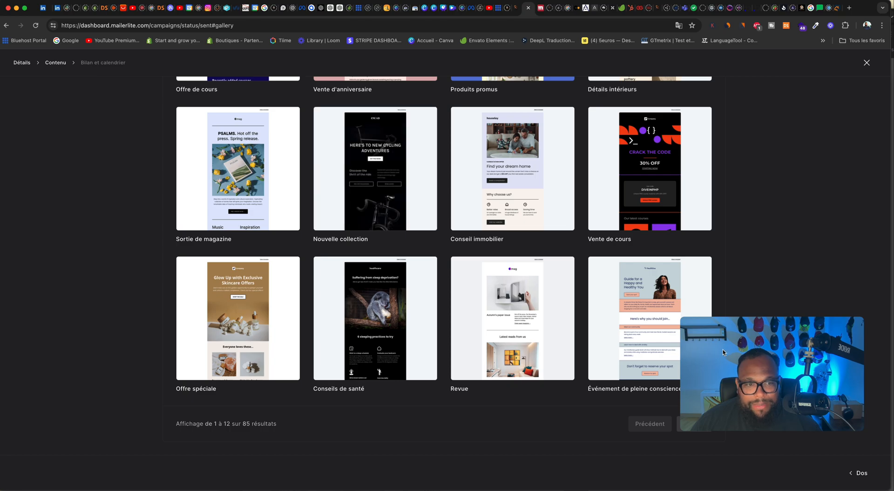
{"action": "left_click_drag", "start_coordinate": [780, 319], "coordinate": [786, 208]}
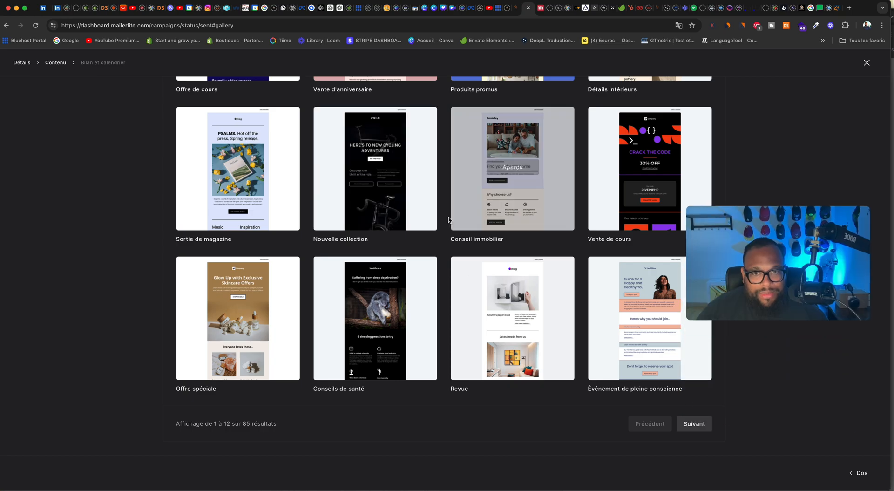
{"action": "left_click", "coordinate": [694, 424]}
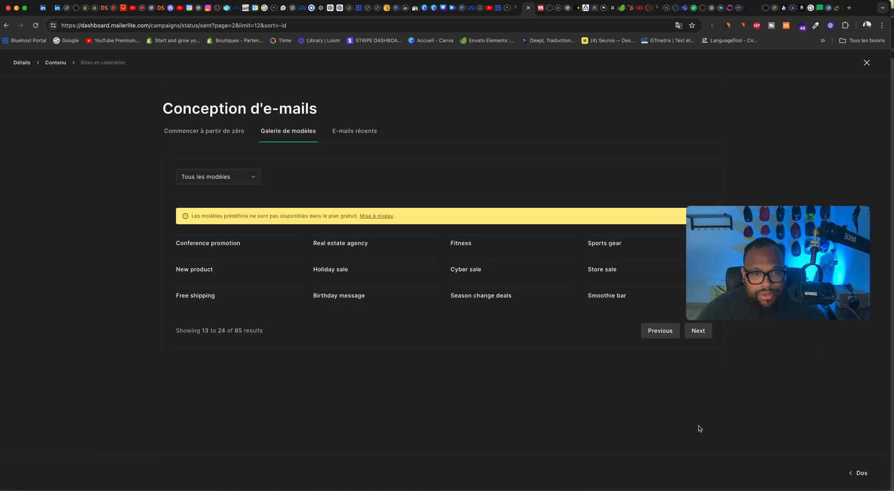
{"action": "scroll", "coordinate": [505, 367], "scroll_direction": "down", "scroll_amount": 6}
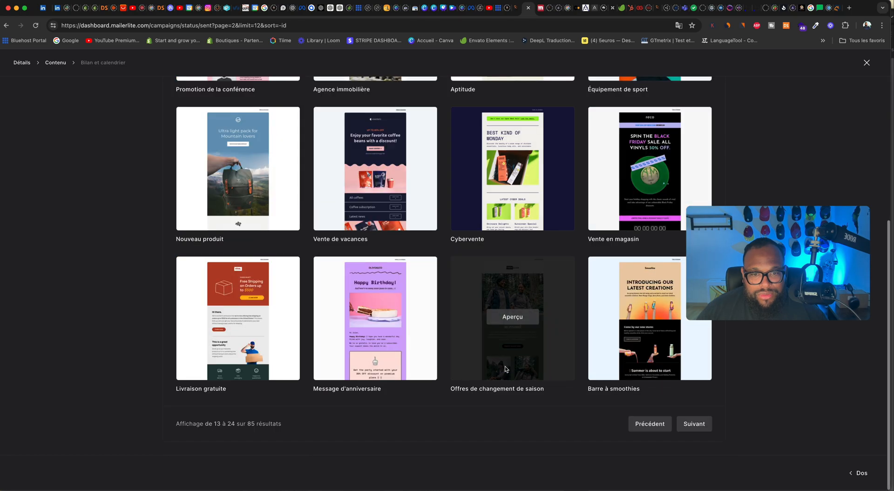
{"action": "left_click", "coordinate": [649, 423]}
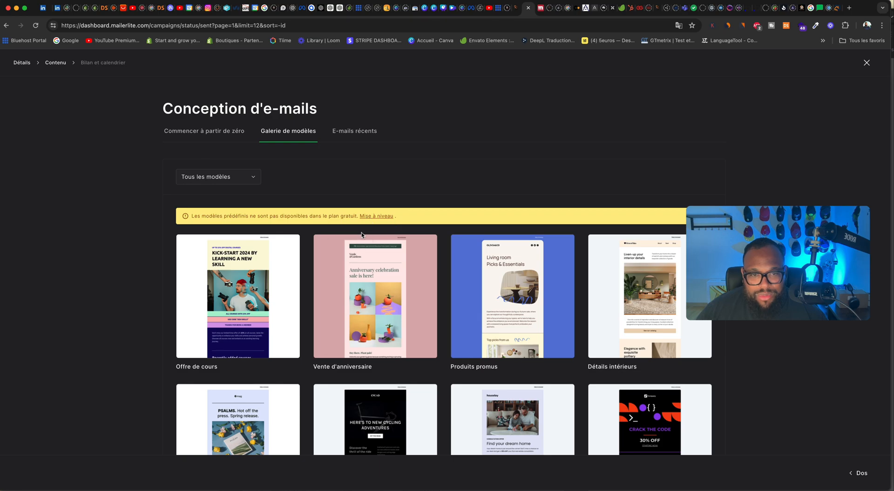
Step: Choose to start the email from scratch with the drag-and-drop editor
{"action": "left_click", "coordinate": [226, 132]}
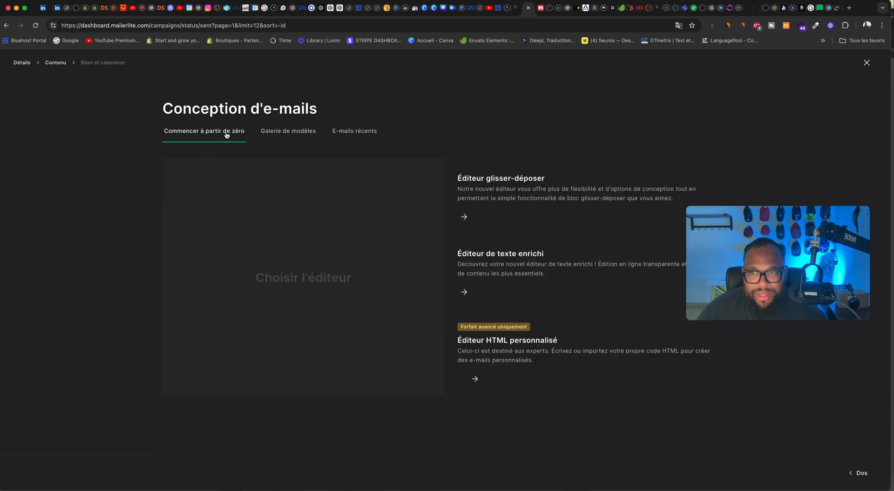
{"action": "left_click", "coordinate": [503, 198]}
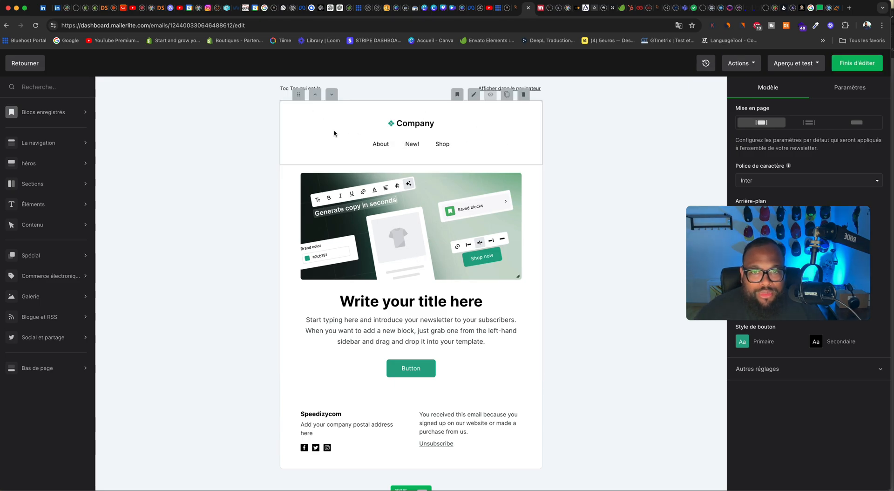
Step: Move the main image and title block above the logo and navigation block, then restore the original block order
{"action": "left_click", "coordinate": [312, 194]}
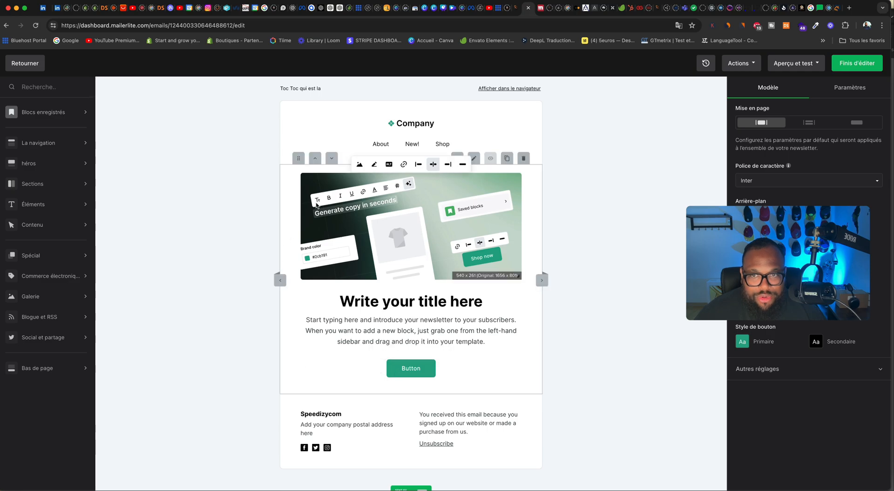
{"action": "mouse_move", "coordinate": [298, 158]}
{"action": "left_mouse_down"}
{"action": "mouse_move", "coordinate": [310, 292]}
{"action": "mouse_move", "coordinate": [368, 212]}
{"action": "mouse_move", "coordinate": [298, 166]}
{"action": "mouse_move", "coordinate": [300, 175]}
{"action": "left_mouse_up"}
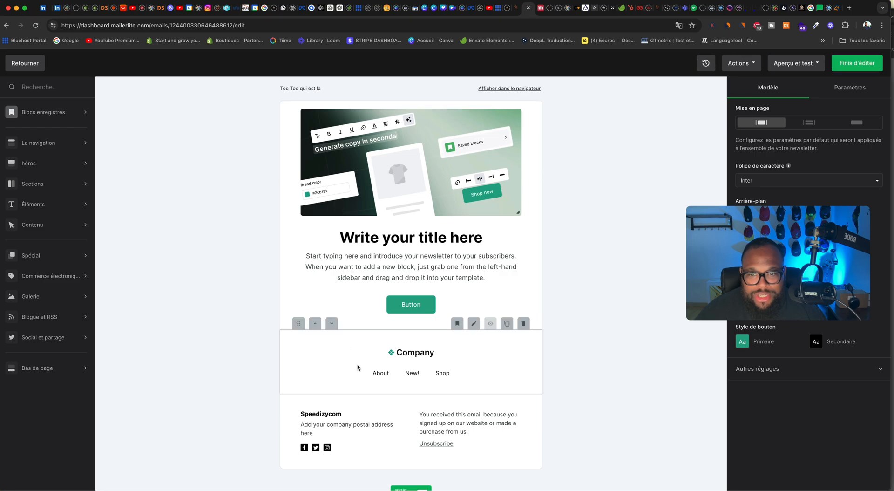
{"action": "left_click_drag", "start_coordinate": [297, 320], "coordinate": [301, 177]}
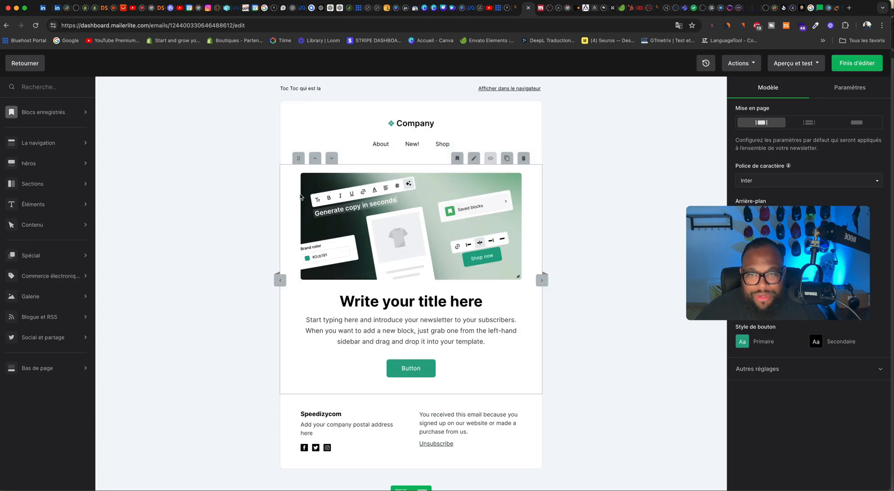
Step: Open the logo and navigation block's settings and copy the Speedizycom contact page address from its browser tab
{"action": "left_click", "coordinate": [368, 183]}
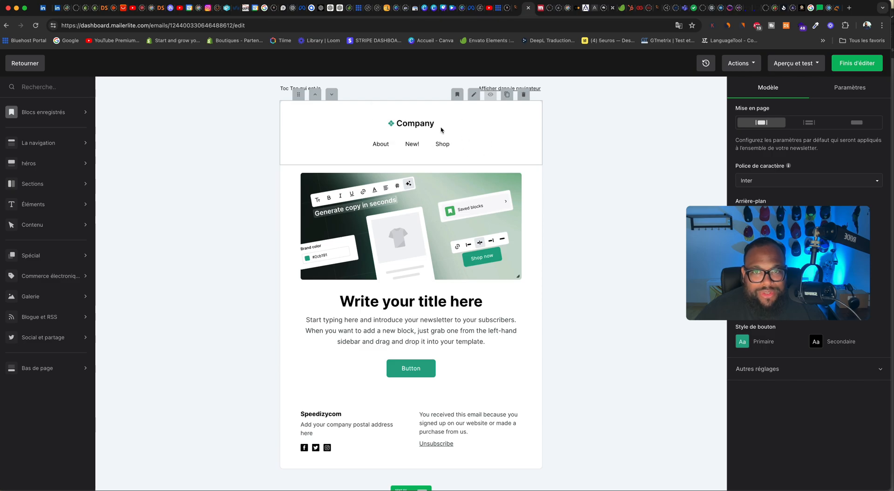
{"action": "left_click", "coordinate": [474, 94]}
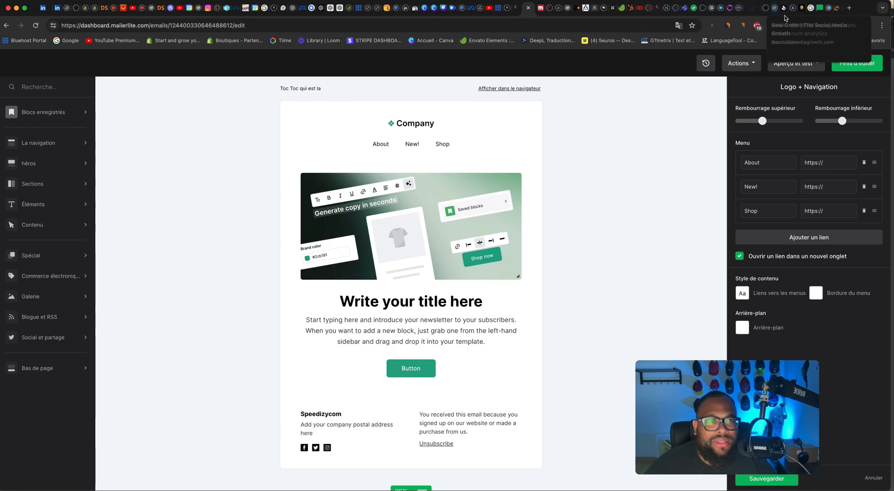
{"action": "left_click", "coordinate": [801, 14]}
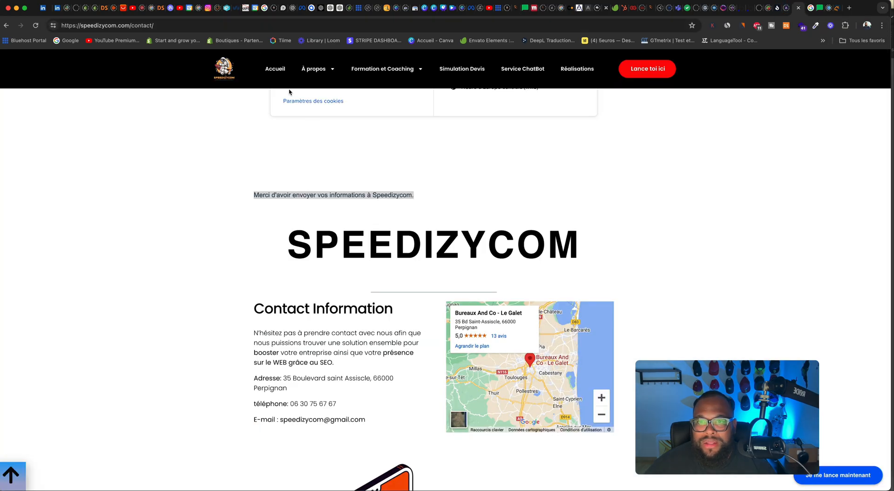
{"action": "left_click", "coordinate": [118, 26]}
{"action": "key", "text": "super+c"}
{"action": "right_click", "coordinate": [119, 26]}
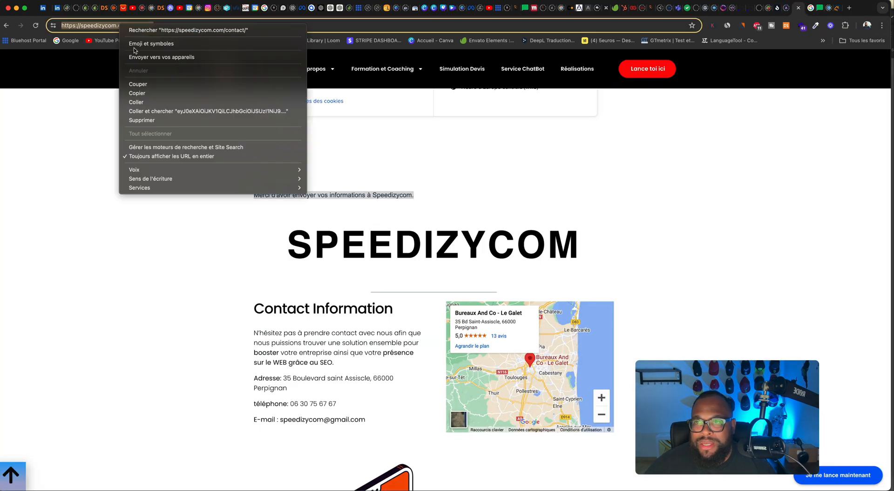
{"action": "left_click", "coordinate": [159, 94]}
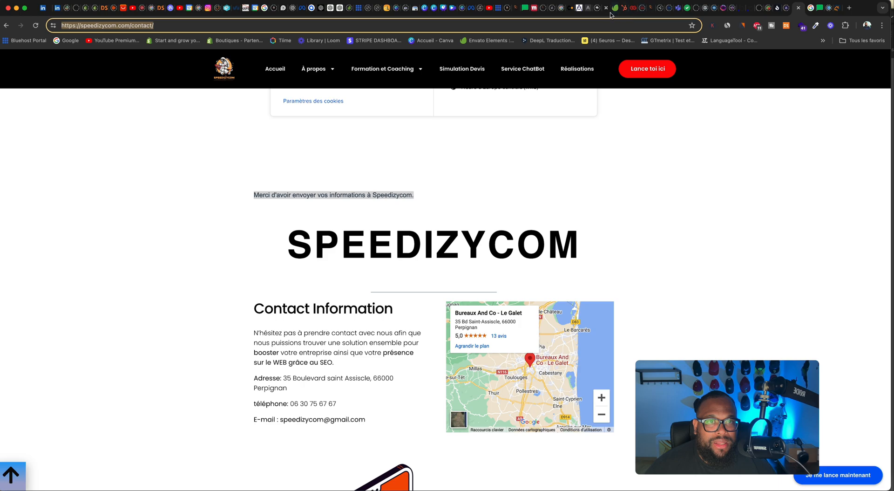
{"action": "left_click", "coordinate": [525, 14]}
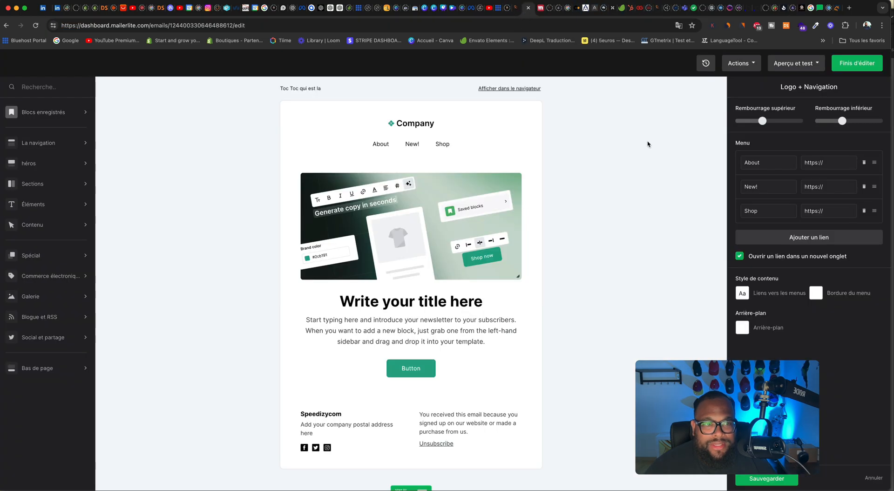
{"action": "right_click", "coordinate": [820, 162]}
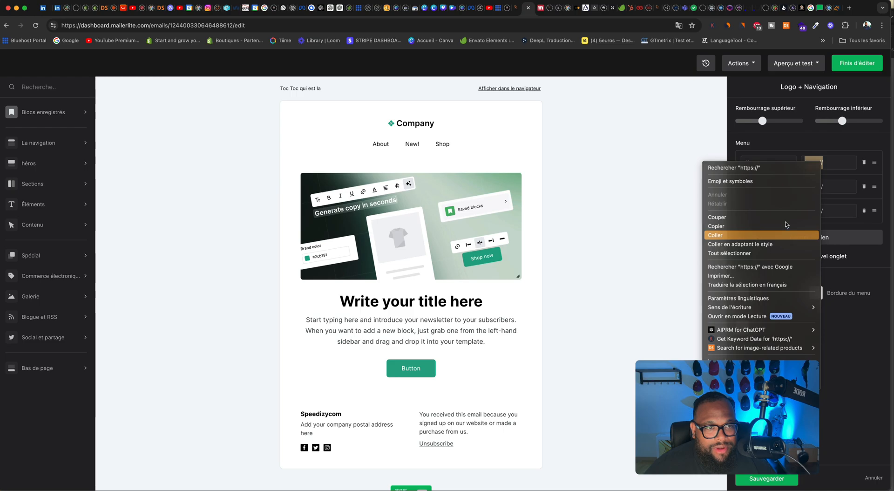
{"action": "left_click", "coordinate": [755, 231]}
{"action": "left_click_drag", "start_coordinate": [836, 187], "coordinate": [791, 184]}
{"action": "right_click", "coordinate": [816, 186]}
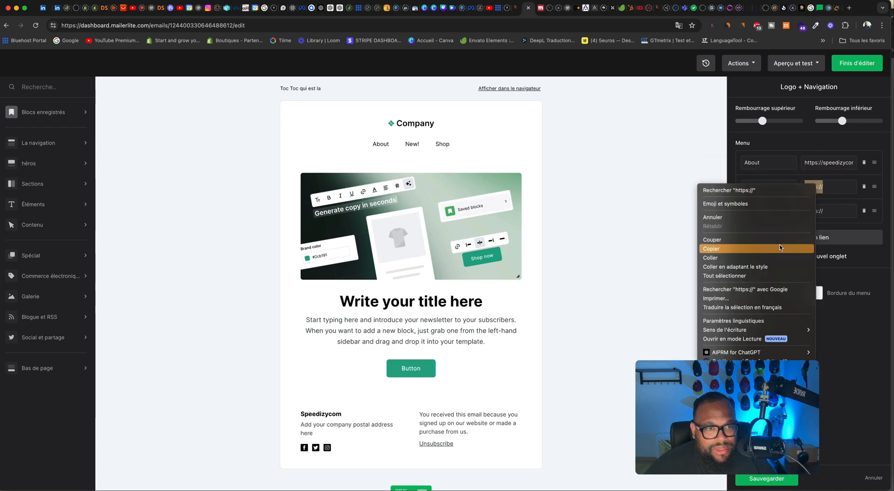
{"action": "left_click", "coordinate": [777, 256]}
{"action": "left_click_drag", "start_coordinate": [837, 212], "coordinate": [804, 211]}
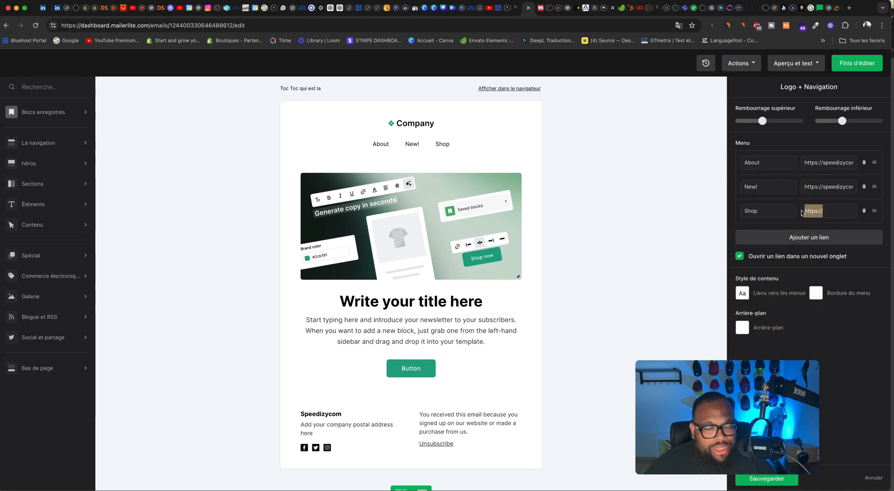
{"action": "right_click", "coordinate": [808, 211]}
{"action": "left_click", "coordinate": [772, 283]}
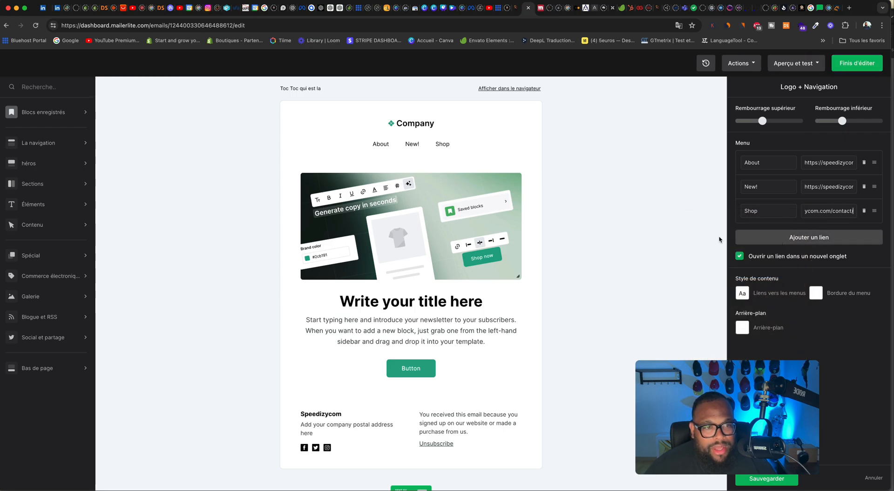
Step: Replace the Company logo in the header with the existing basketball player image from the file manager
{"action": "left_click", "coordinate": [428, 122]}
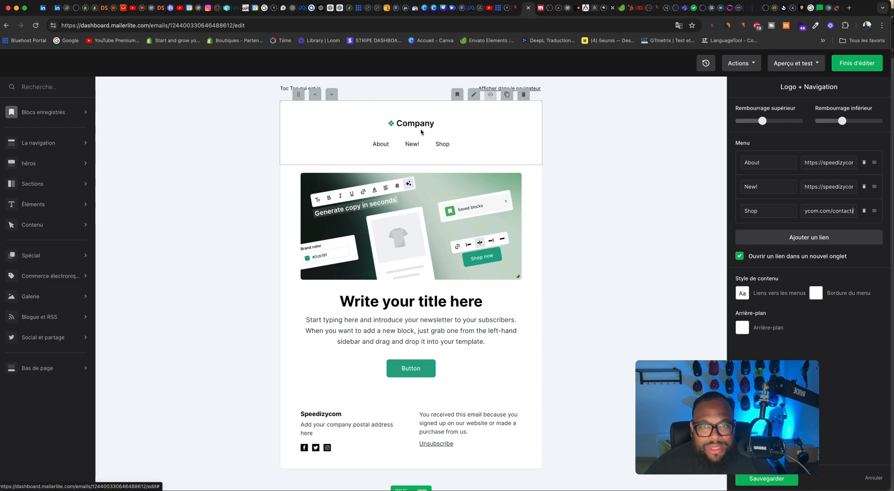
{"action": "mouse_move", "coordinate": [401, 126]}
{"action": "left_click", "coordinate": [383, 108]}
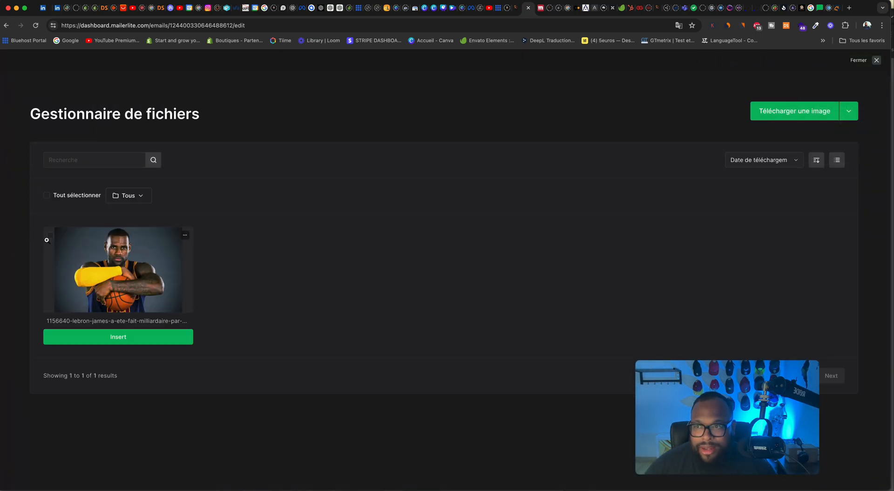
{"action": "left_click", "coordinate": [49, 237]}
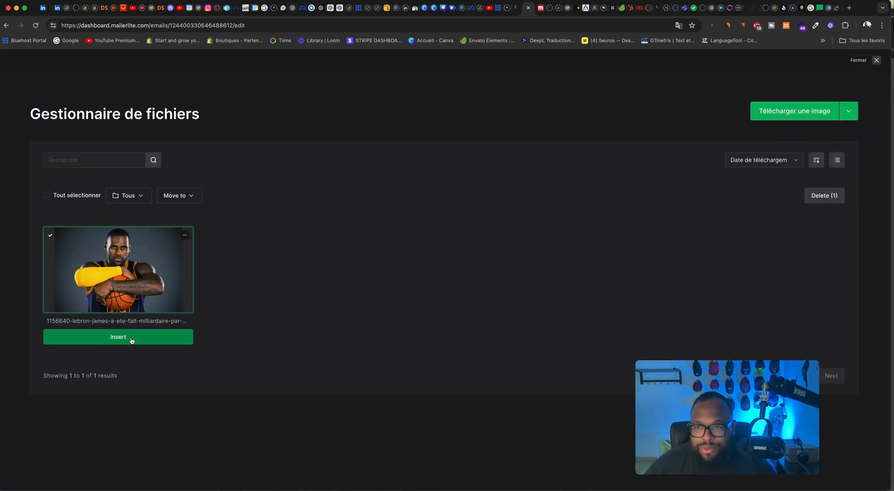
{"action": "left_click", "coordinate": [131, 337]}
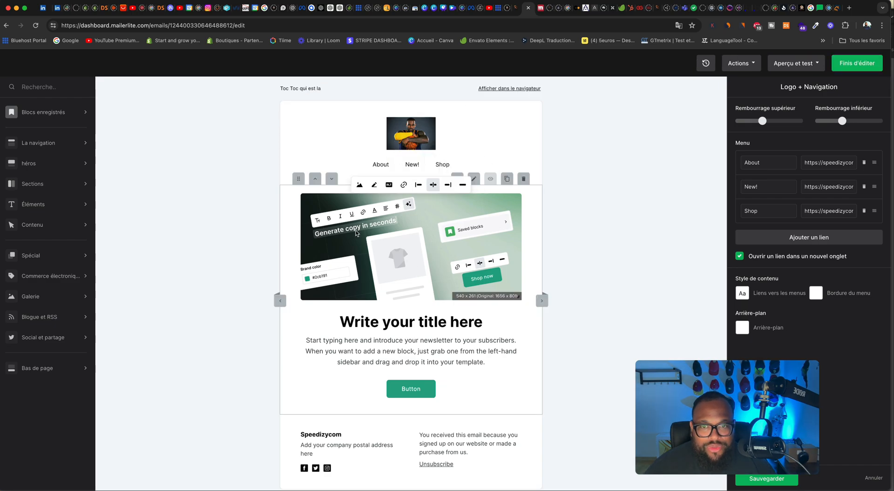
{"action": "left_click", "coordinate": [360, 185]}
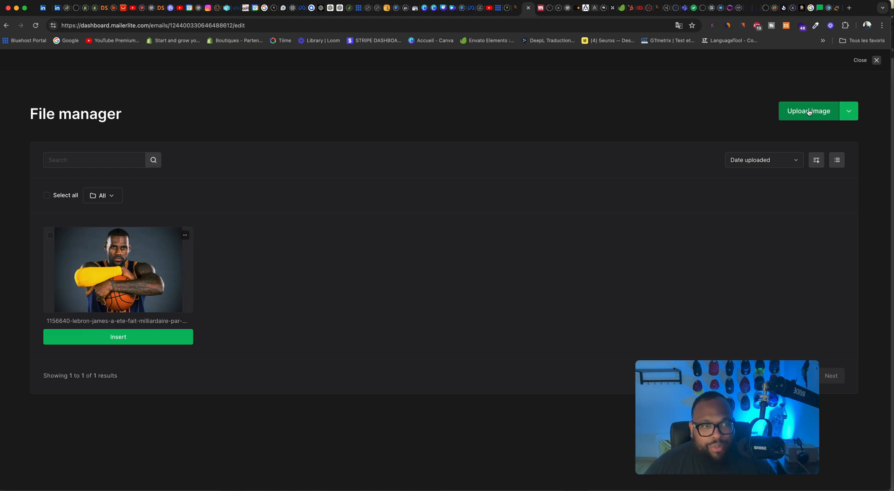
{"action": "left_click", "coordinate": [809, 111]}
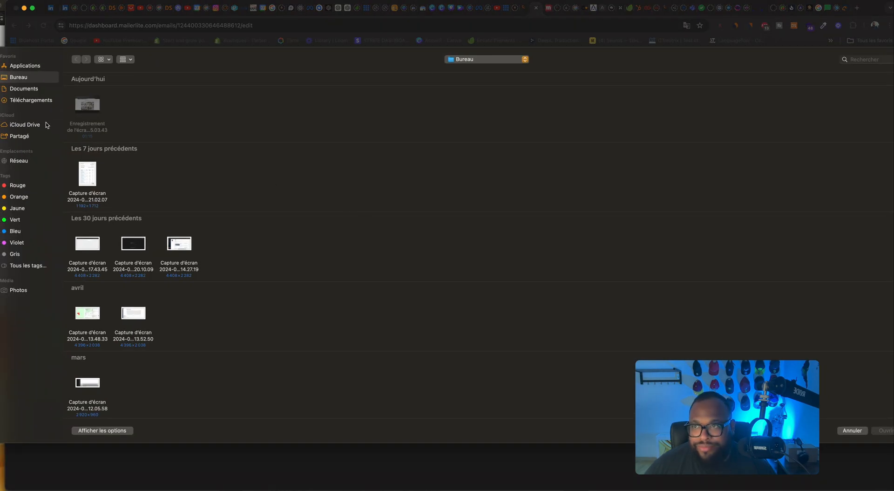
{"action": "left_click", "coordinate": [41, 103]}
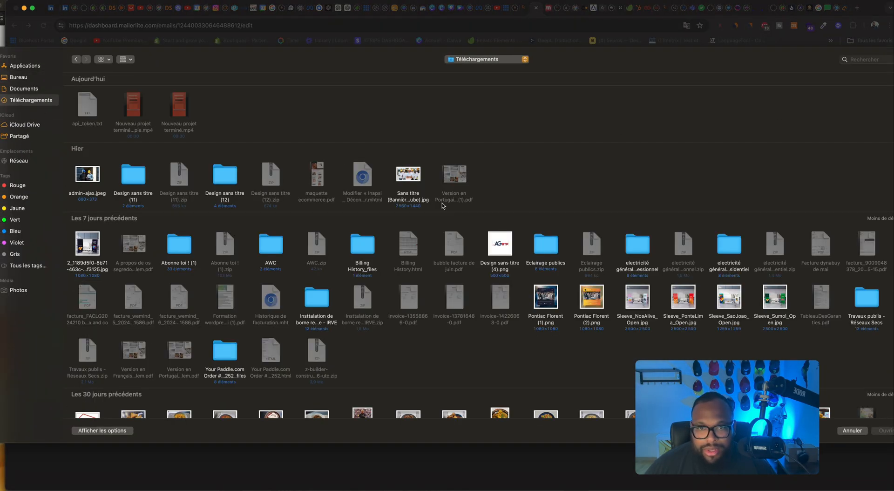
{"action": "scroll", "coordinate": [394, 167], "scroll_direction": "down", "scroll_amount": 15}
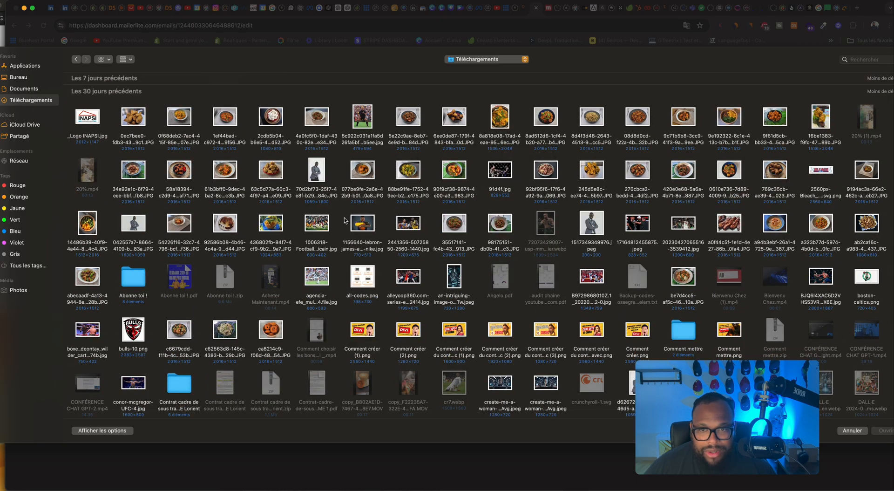
{"action": "left_click", "coordinate": [412, 227]}
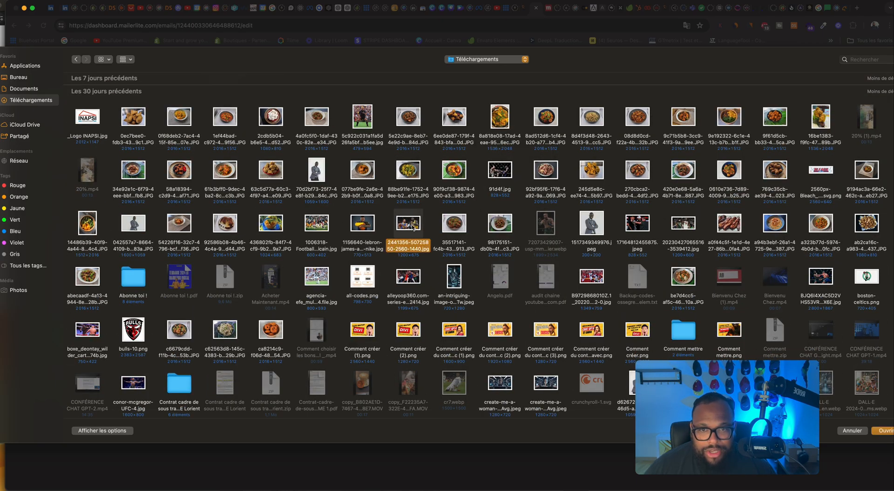
{"action": "left_click", "coordinate": [883, 433]}
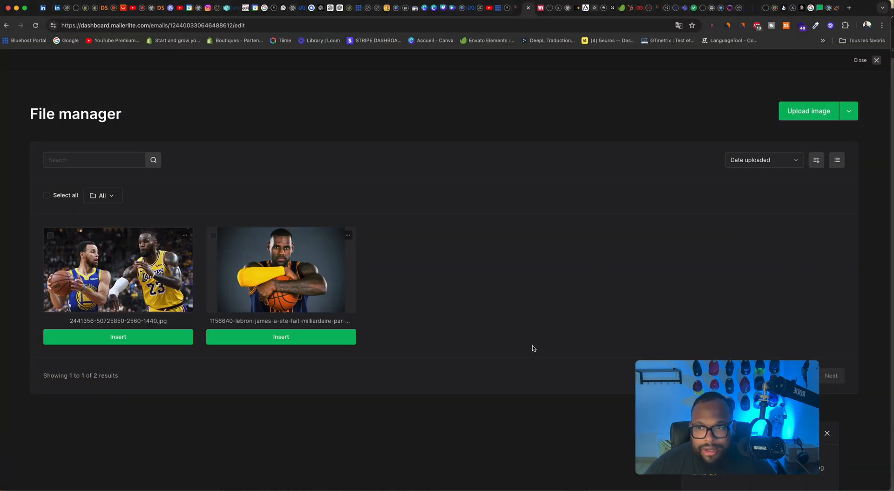
{"action": "left_click", "coordinate": [50, 236]}
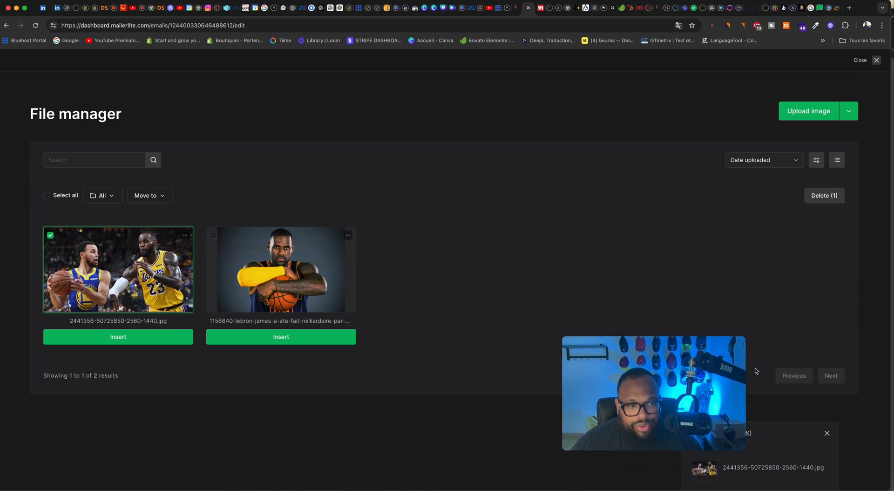
{"action": "left_click", "coordinate": [133, 344]}
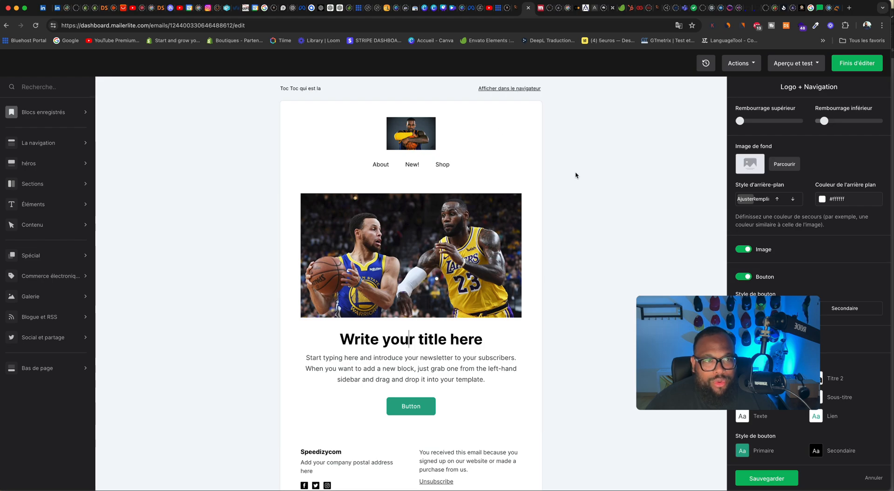
Step: Replace the main block's title text with "Optez pour des services sur mesure"
{"action": "scroll", "coordinate": [785, 180], "scroll_direction": "down", "scroll_amount": 1}
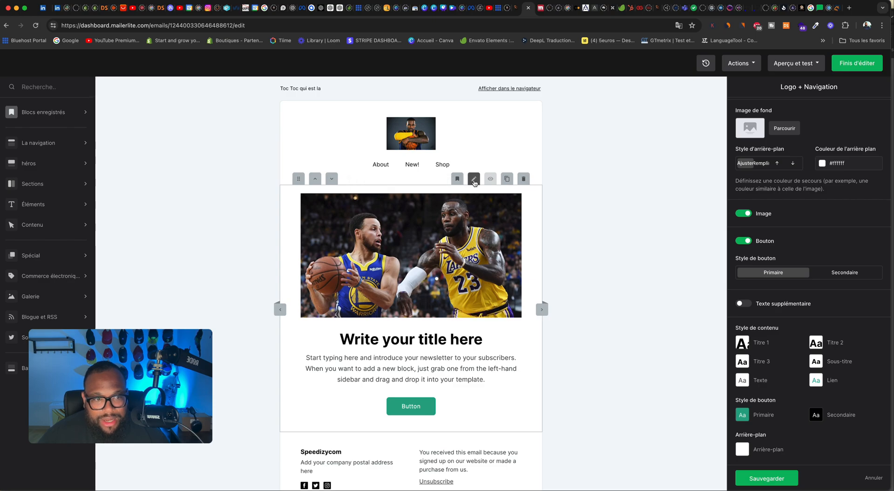
{"action": "left_click_drag", "start_coordinate": [482, 340], "coordinate": [339, 340]}
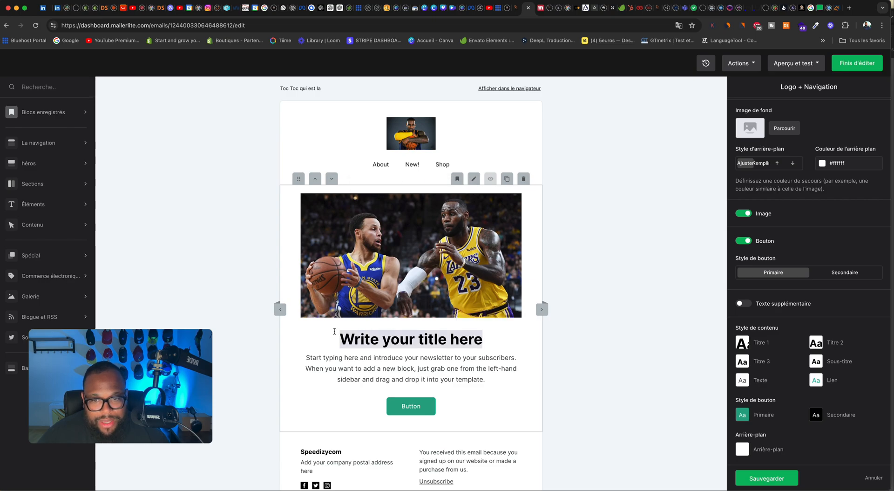
{"action": "type", "text": "Op"}
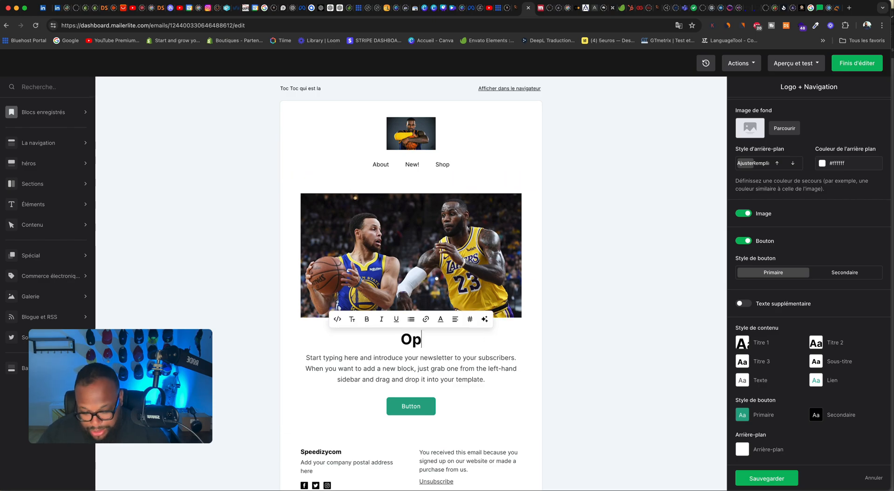
{"action": "type", "text": "tez pou"}
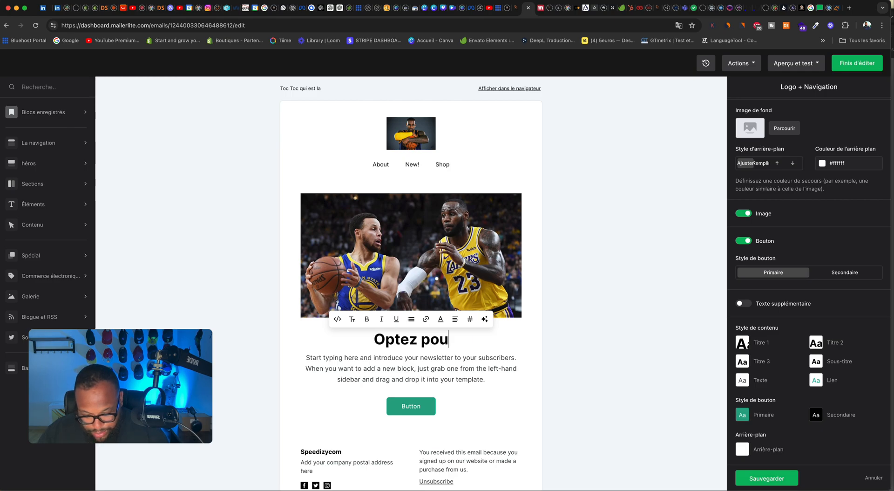
{"action": "type", "text": "r des service"}
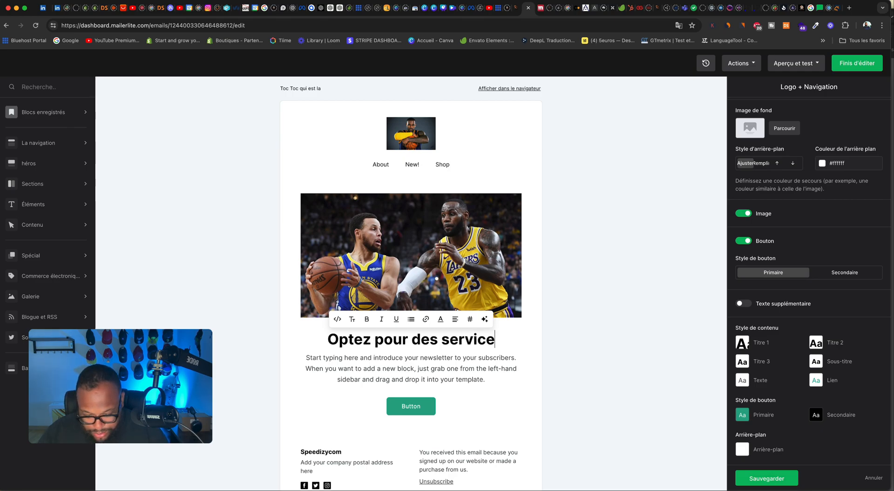
{"action": "type", "text": "s sur mesure"}
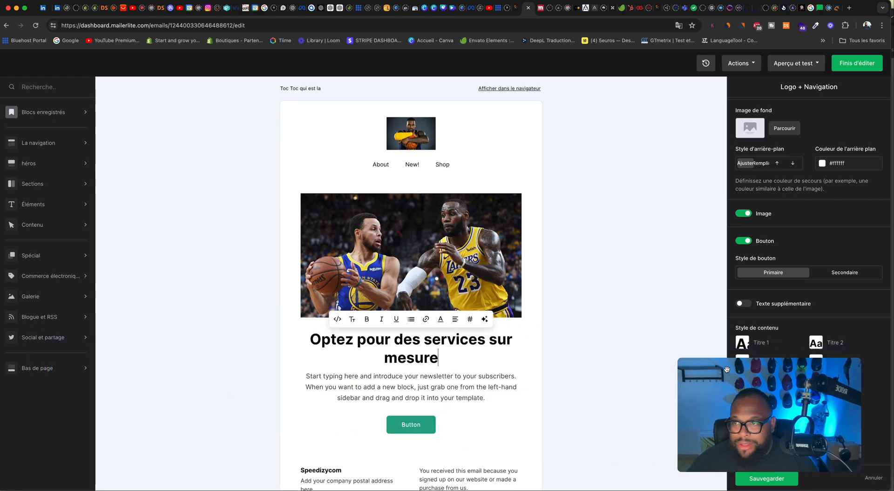
Step: Look through the hero, section, element and content blocks available for the email
{"action": "left_click", "coordinate": [49, 165]}
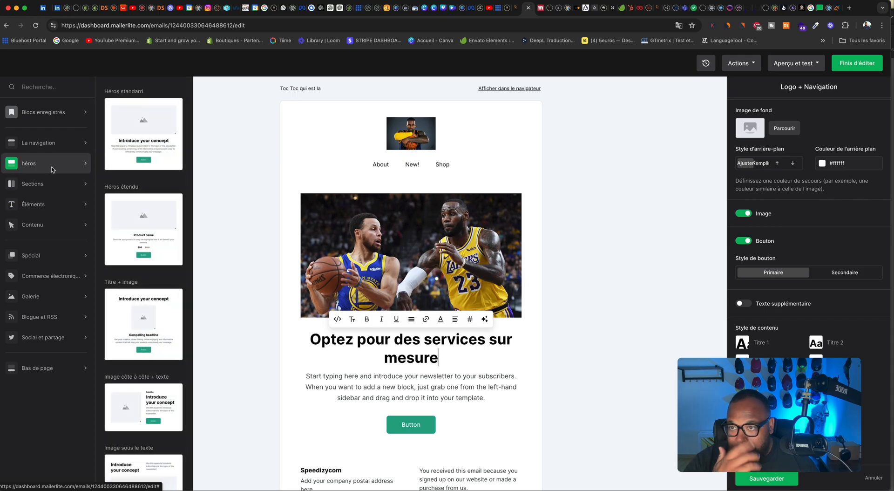
{"action": "left_click", "coordinate": [63, 145]}
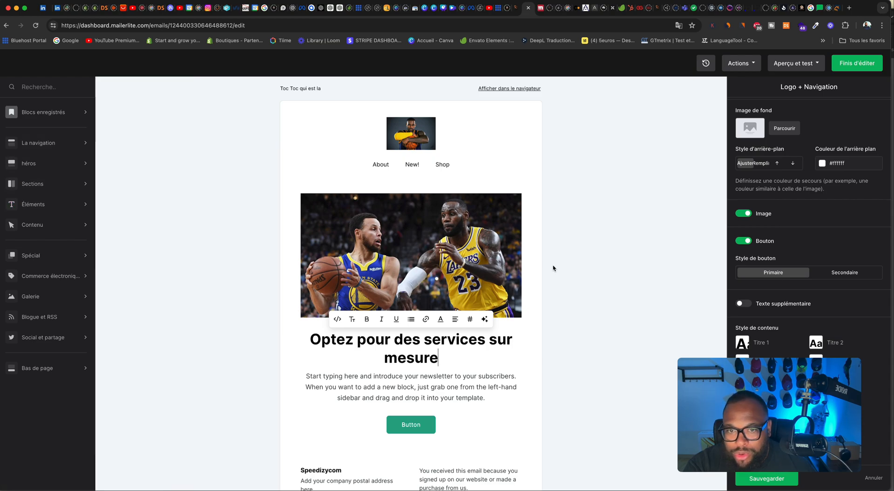
{"action": "mouse_move", "coordinate": [51, 186]}
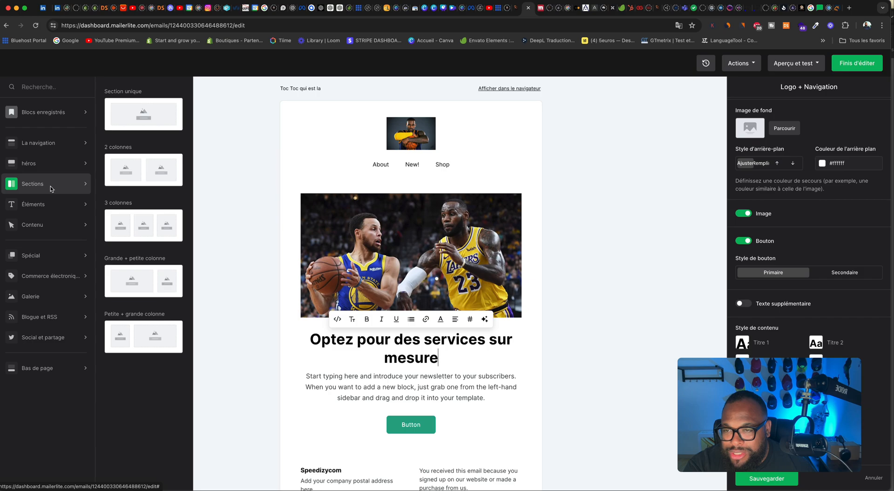
{"action": "mouse_move", "coordinate": [50, 202]}
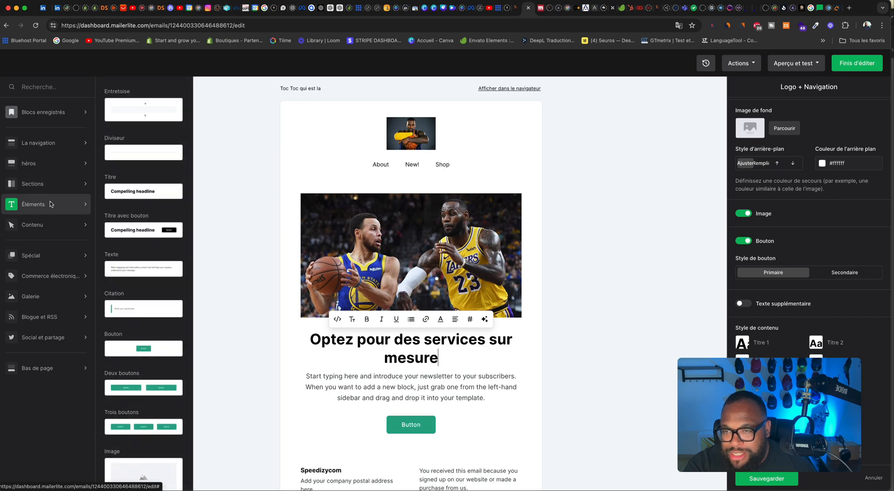
{"action": "scroll", "coordinate": [141, 250], "scroll_direction": "down", "scroll_amount": 5}
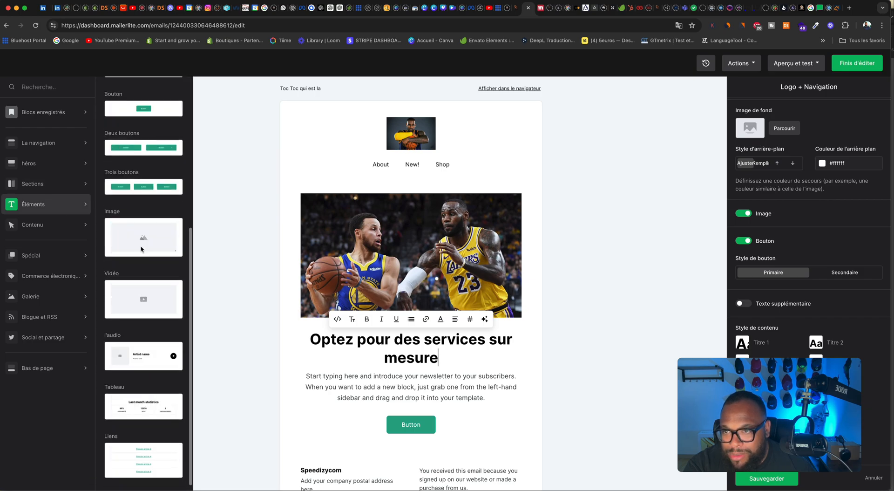
{"action": "scroll", "coordinate": [141, 249], "scroll_direction": "down", "scroll_amount": 4}
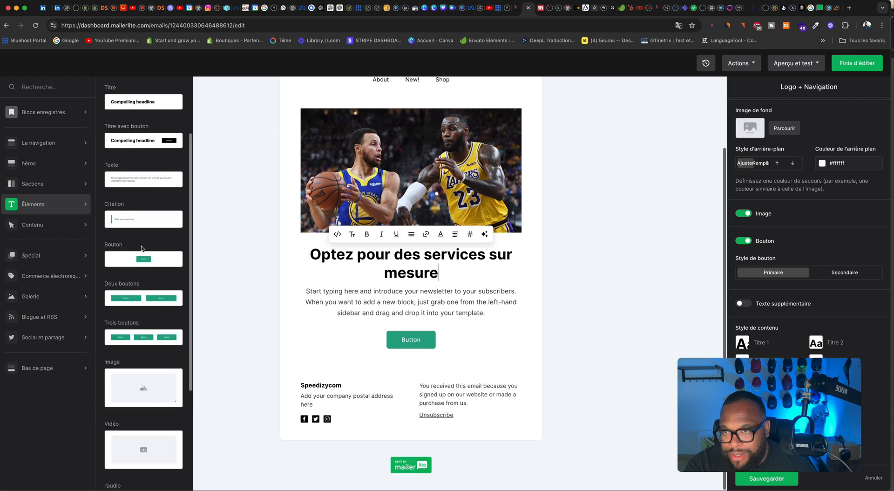
{"action": "mouse_move", "coordinate": [69, 244]}
{"action": "mouse_move", "coordinate": [60, 229]}
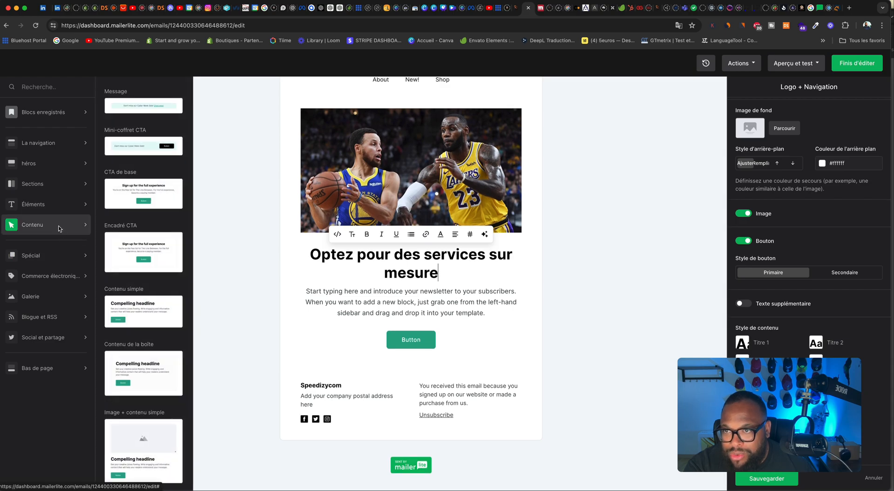
{"action": "scroll", "coordinate": [135, 233], "scroll_direction": "down", "scroll_amount": 10}
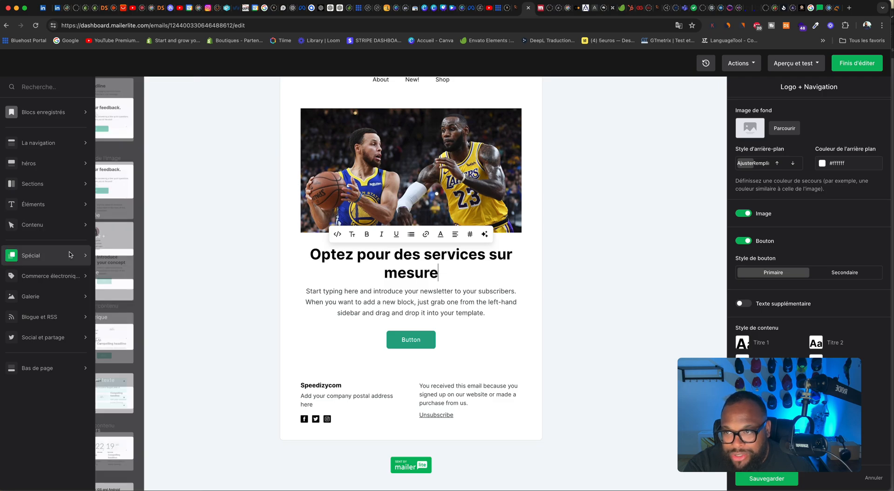
{"action": "scroll", "coordinate": [140, 256], "scroll_direction": "down", "scroll_amount": 3}
{"action": "scroll", "coordinate": [139, 256], "scroll_direction": "down", "scroll_amount": 1}
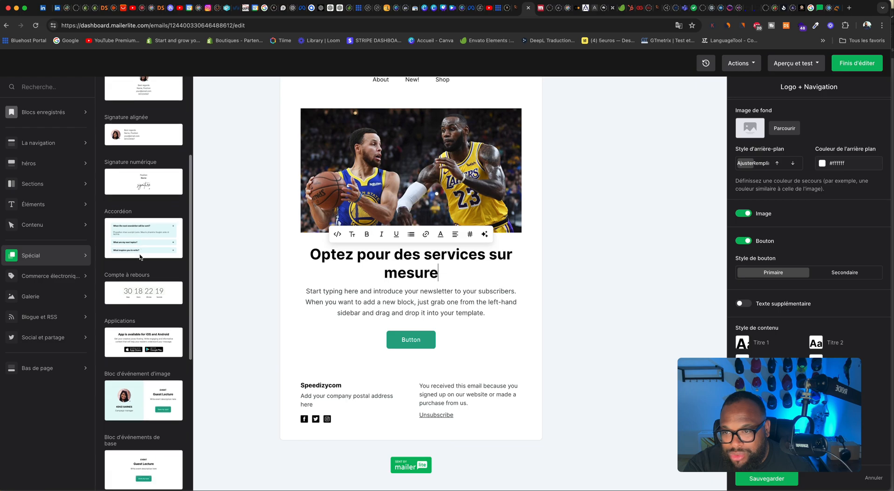
{"action": "left_click_drag", "start_coordinate": [137, 266], "coordinate": [446, 350]}
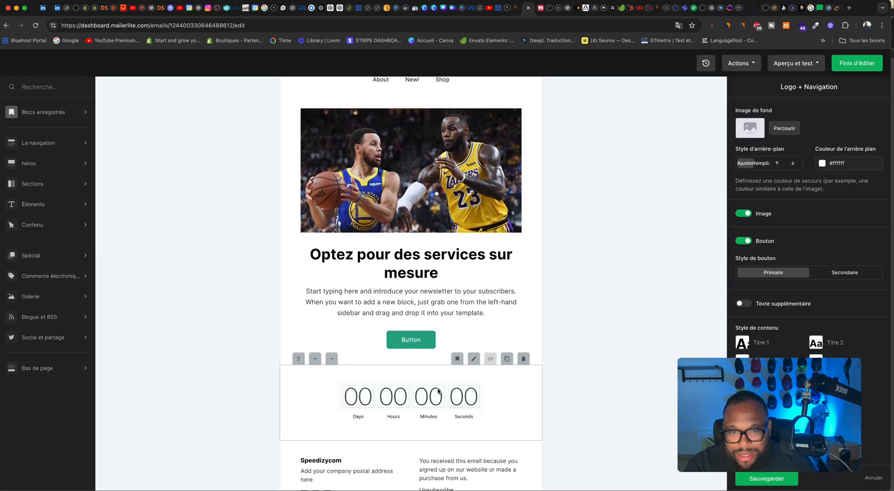
{"action": "left_click", "coordinate": [474, 358]}
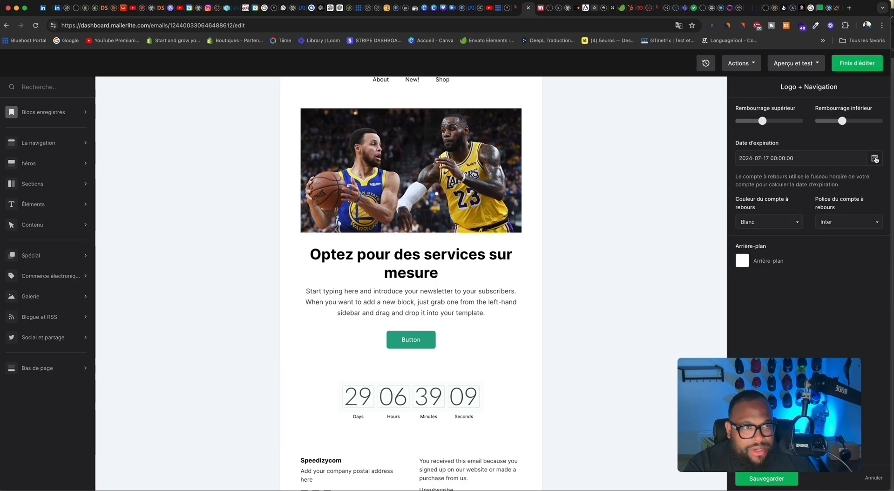
{"action": "left_click", "coordinate": [875, 159]}
{"action": "left_click", "coordinate": [819, 264]}
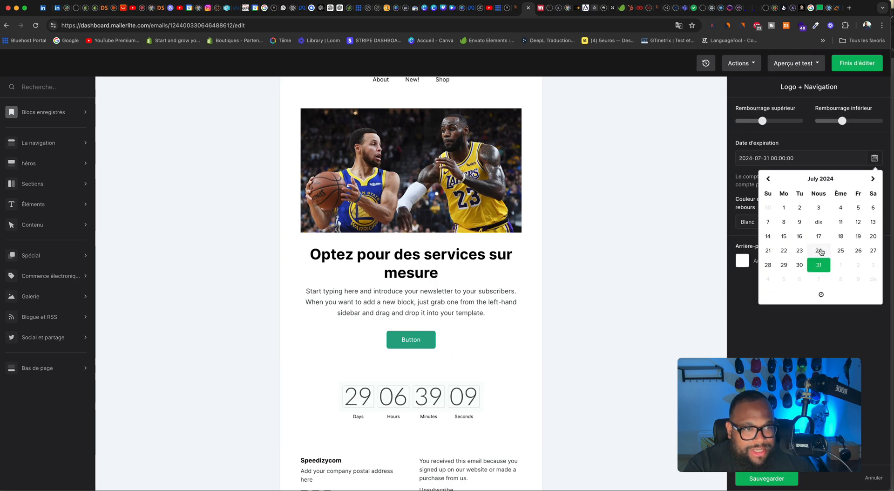
{"action": "left_click", "coordinate": [747, 286]}
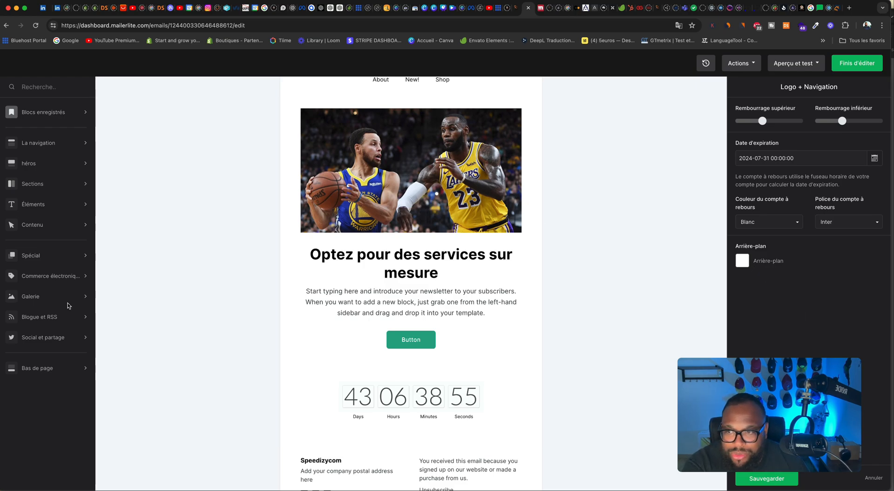
Step: Add the two-product e-commerce block below the countdown
{"action": "left_click", "coordinate": [52, 277]}
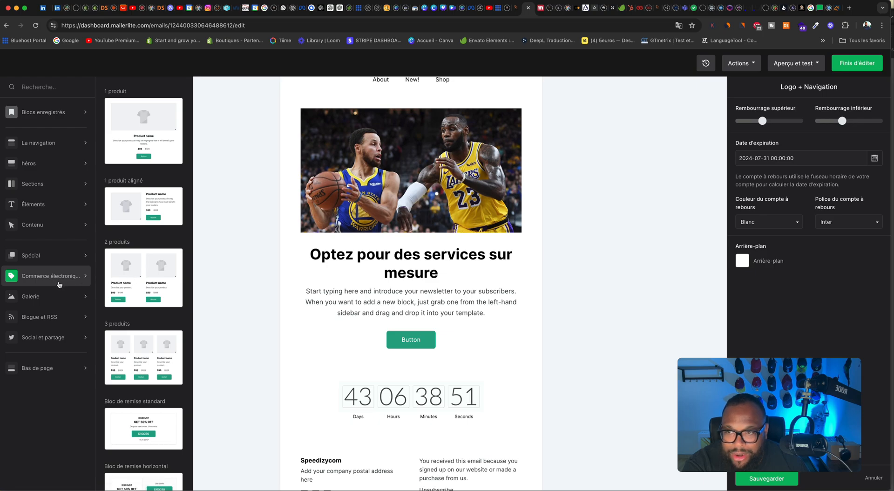
{"action": "left_click", "coordinate": [58, 282]}
{"action": "left_click", "coordinate": [58, 280]}
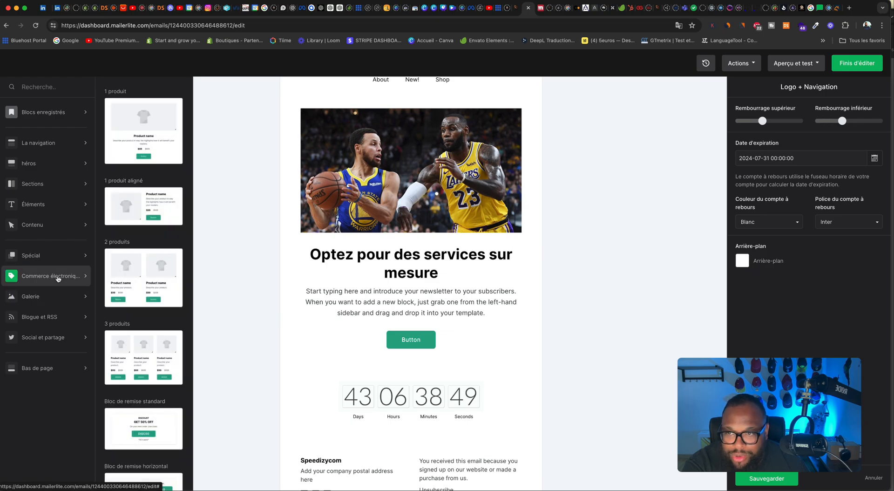
{"action": "left_click_drag", "start_coordinate": [134, 276], "coordinate": [401, 347]}
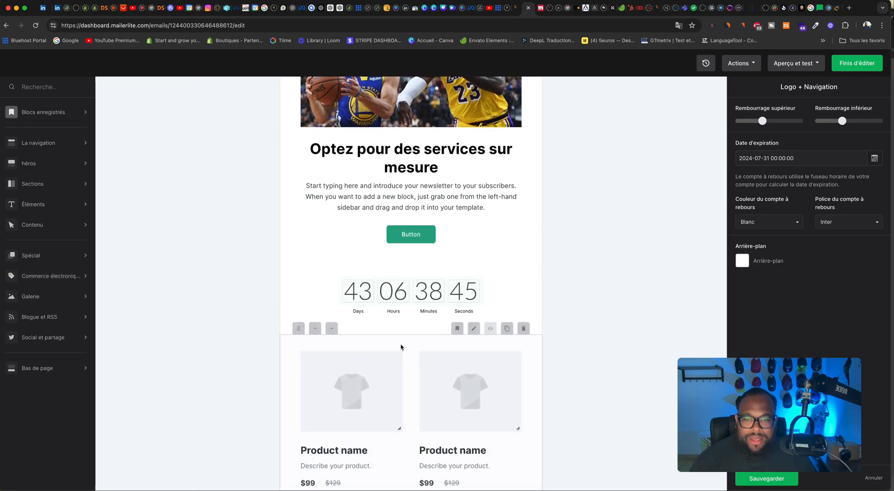
Step: Open the two-product block's settings, compare the button styles and set its buttons to Secondaire
{"action": "scroll", "coordinate": [450, 343], "scroll_direction": "down", "scroll_amount": 5}
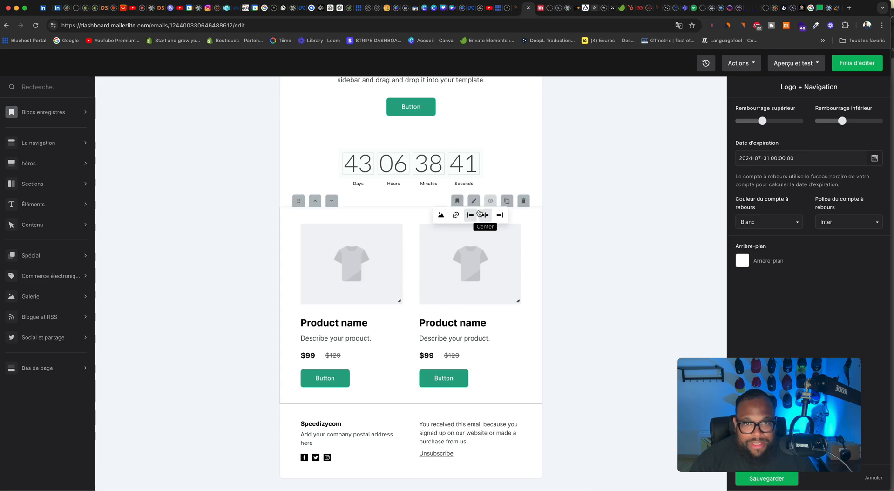
{"action": "left_click", "coordinate": [474, 203]}
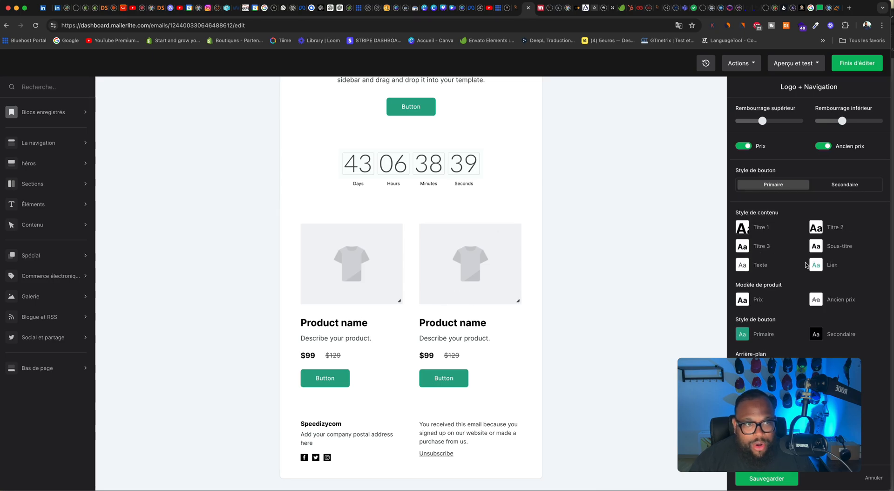
{"action": "left_click", "coordinate": [834, 190]}
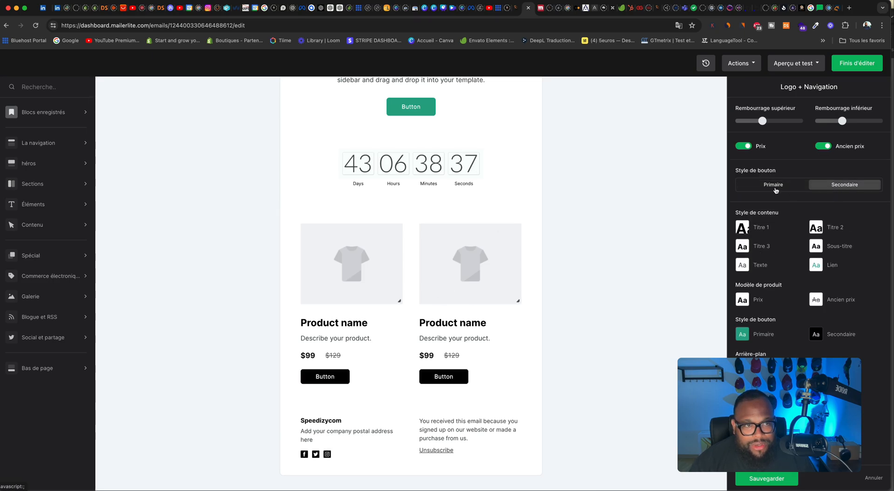
{"action": "left_click", "coordinate": [774, 189]}
{"action": "left_click", "coordinate": [842, 188]}
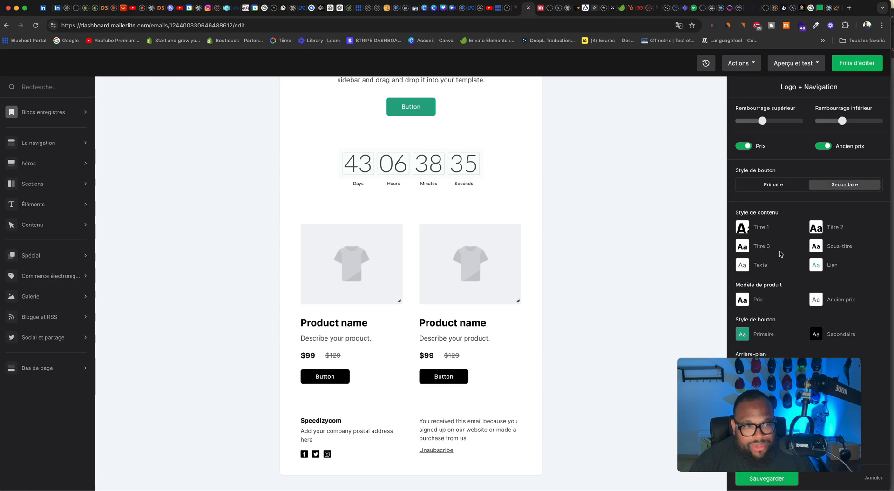
{"action": "scroll", "coordinate": [784, 255], "scroll_direction": "down", "scroll_amount": 1}
{"action": "scroll", "coordinate": [662, 268], "scroll_direction": "up", "scroll_amount": 1}
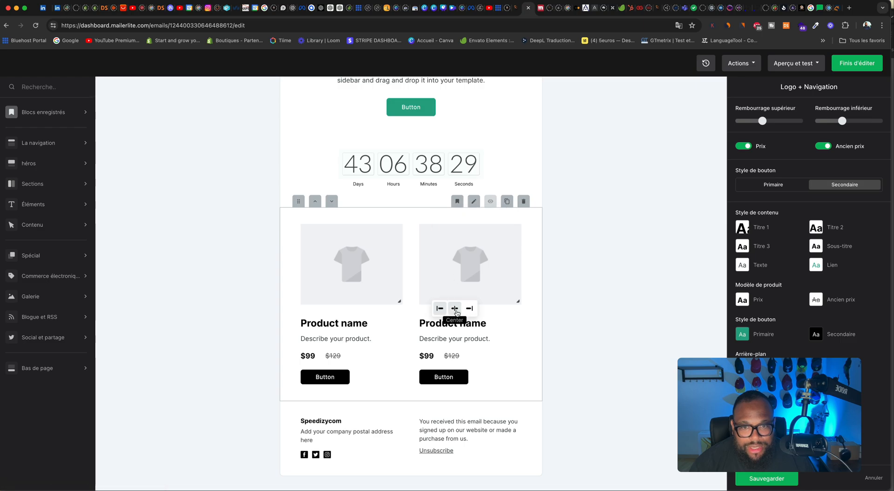
Step: Centre the text and the buttons of both products in the two-product block
{"action": "left_click", "coordinate": [454, 308]}
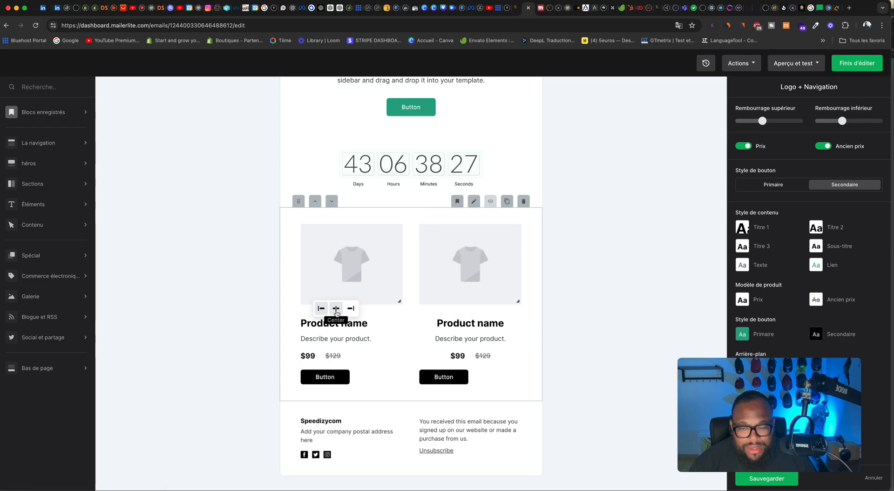
{"action": "left_click", "coordinate": [335, 311]}
{"action": "left_click", "coordinate": [325, 364]}
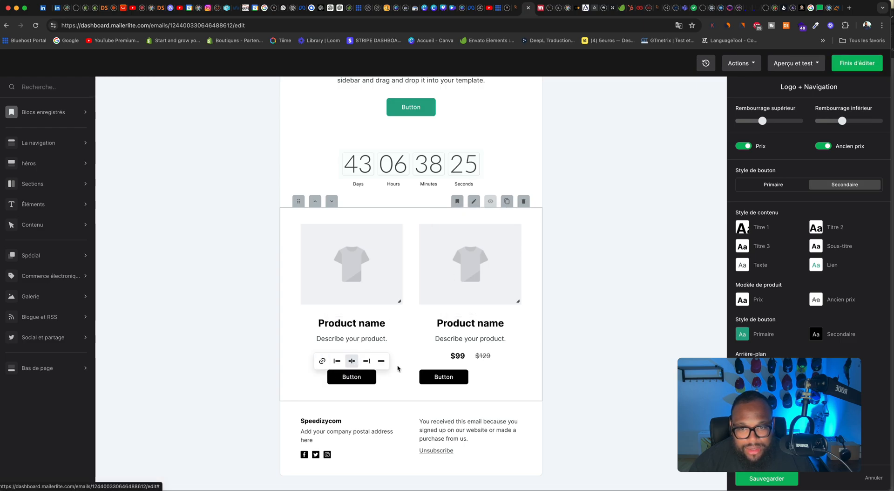
{"action": "left_click", "coordinate": [446, 363]}
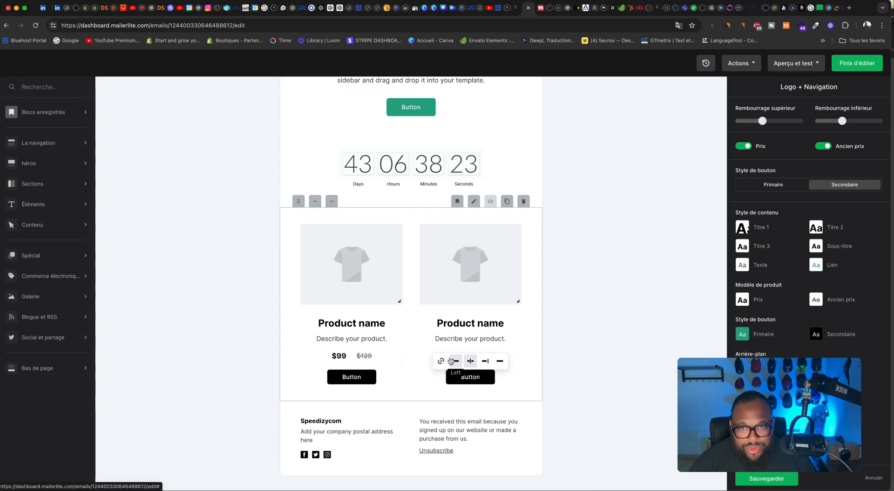
Step: Browse the gallery, blog and social blocks, and add the Facebook post block (Publication Facebook) below the two products
{"action": "scroll", "coordinate": [480, 304], "scroll_direction": "up", "scroll_amount": 2}
{"action": "scroll", "coordinate": [472, 321], "scroll_direction": "up", "scroll_amount": 4}
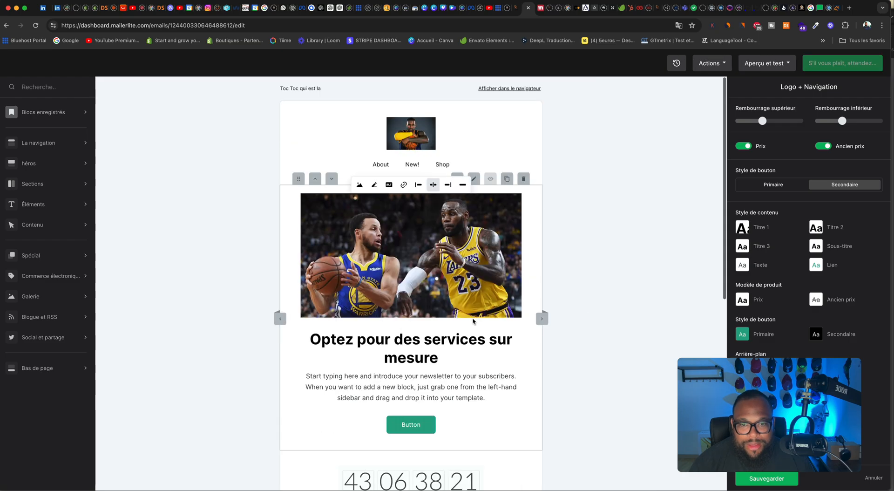
{"action": "scroll", "coordinate": [473, 320], "scroll_direction": "down", "scroll_amount": 2}
{"action": "left_click", "coordinate": [39, 290]}
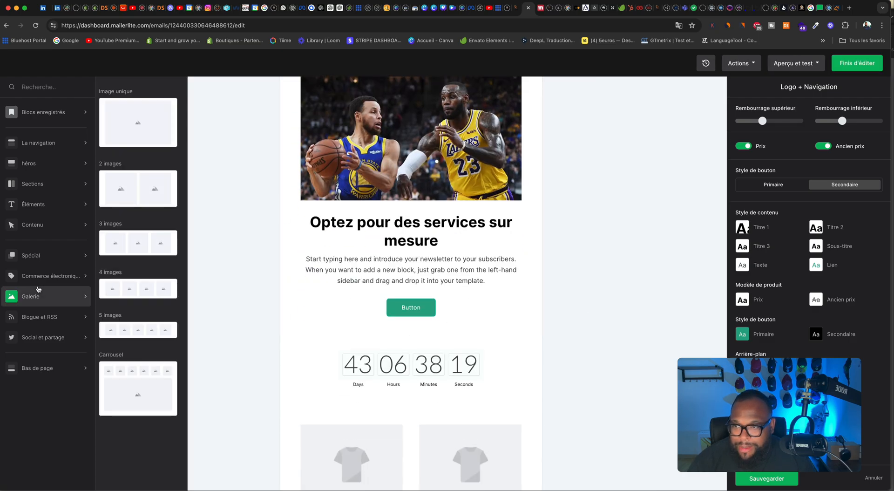
{"action": "left_click", "coordinate": [57, 318]}
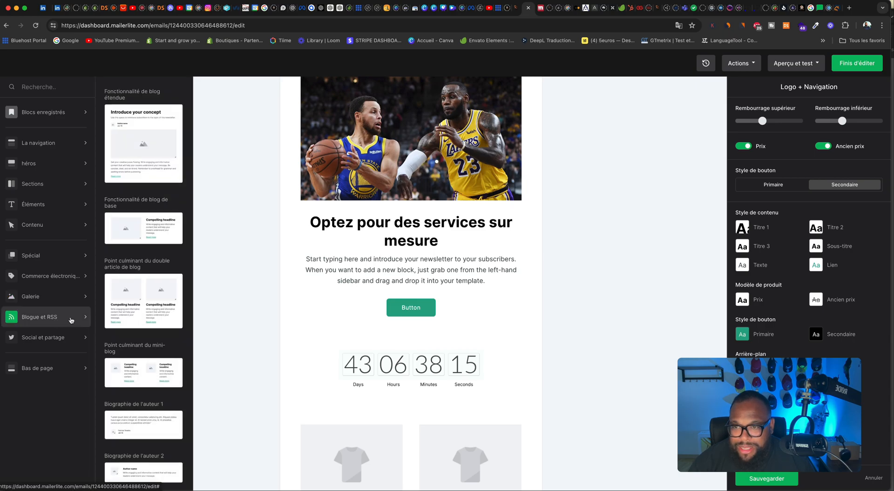
{"action": "left_click", "coordinate": [68, 339]}
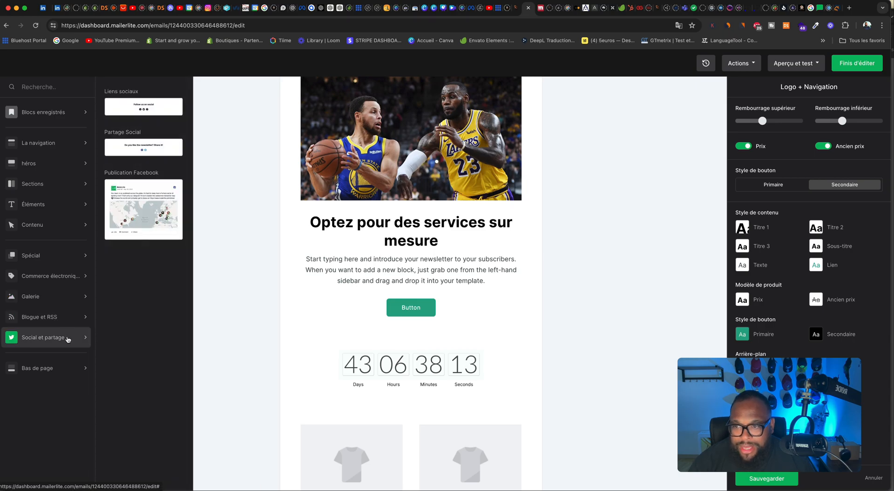
{"action": "left_click_drag", "start_coordinate": [150, 198], "coordinate": [400, 347]}
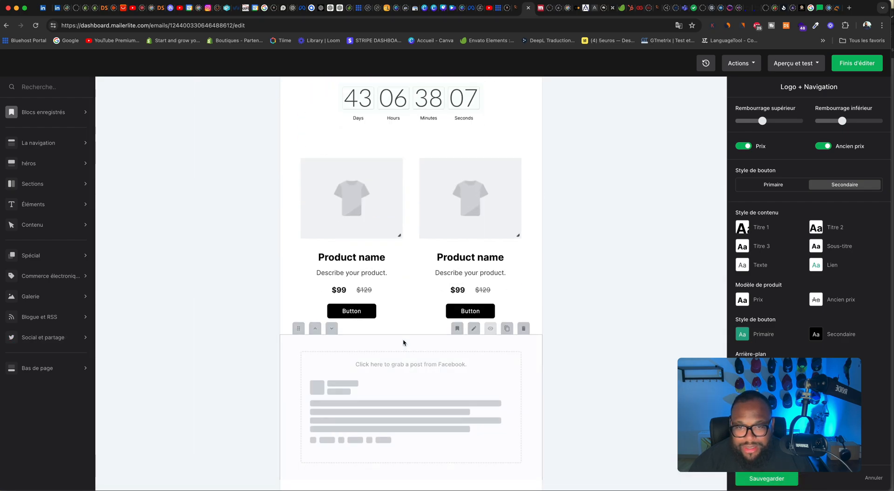
Step: Open the Facebook post block's settings, search Google for "speedizycom" in another tab, and open the Speedizycom Facebook page
{"action": "left_click", "coordinate": [416, 365]}
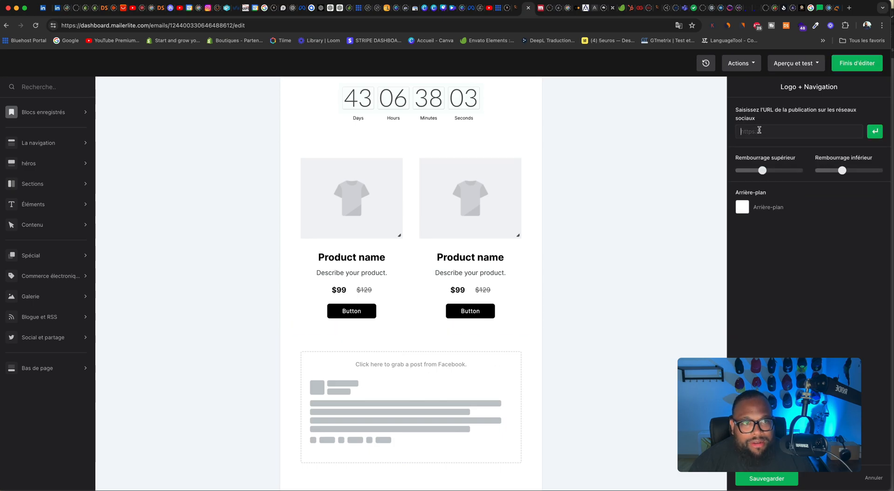
{"action": "left_click", "coordinate": [426, 11]}
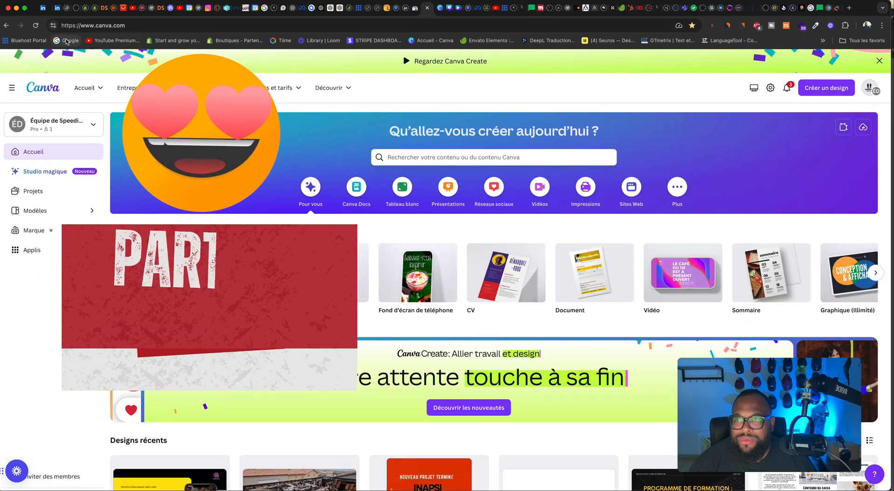
{"action": "left_click", "coordinate": [67, 40]}
{"action": "type", "text": "speedizycom"}
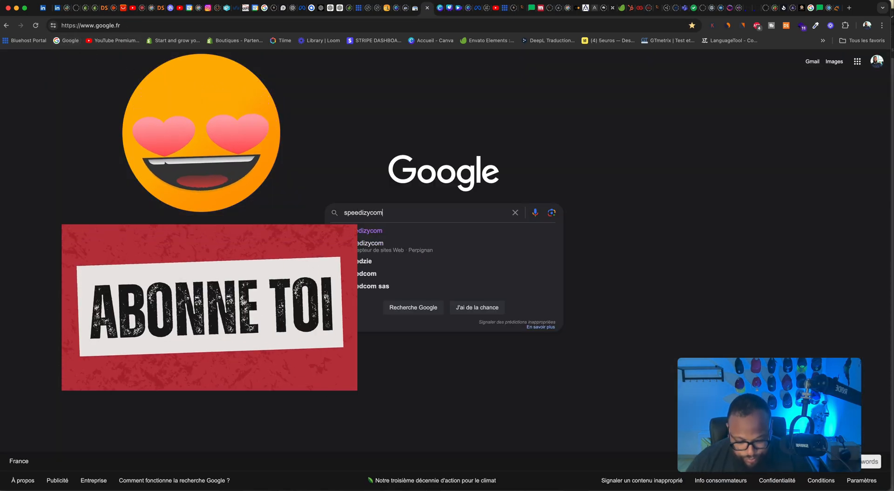
{"action": "key", "text": "Return"}
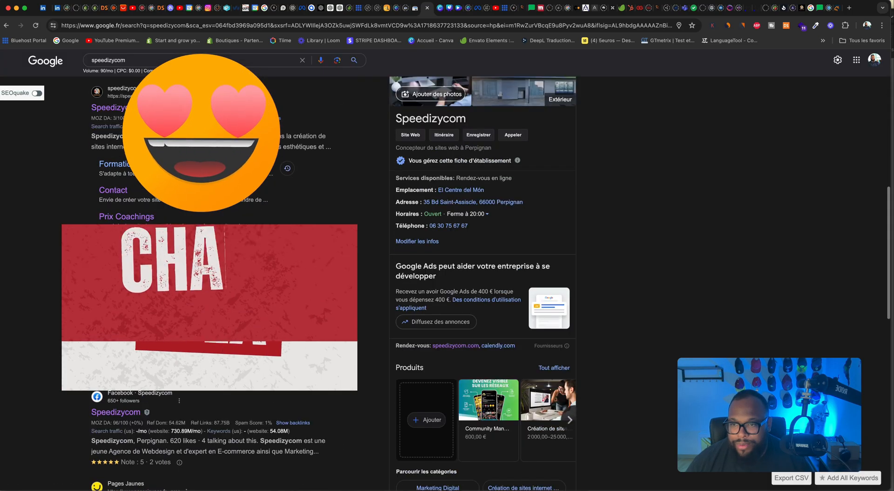
{"action": "scroll", "coordinate": [118, 201], "scroll_direction": "down", "scroll_amount": 5}
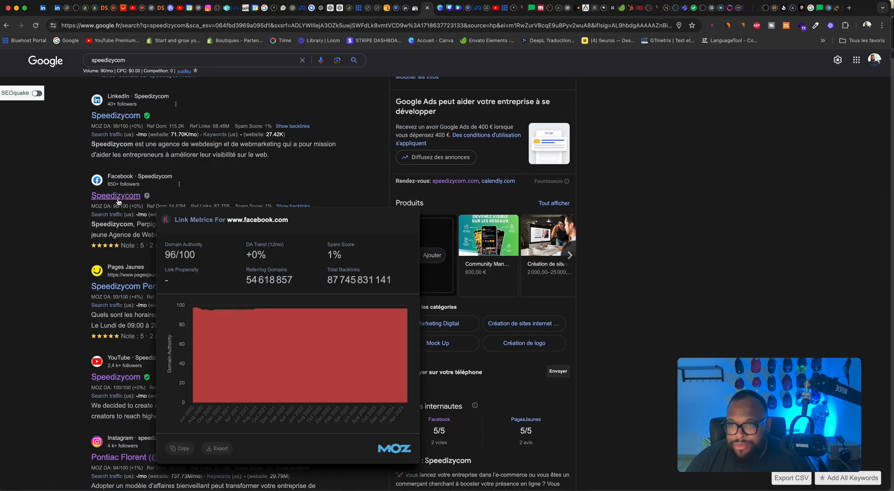
{"action": "left_click", "coordinate": [119, 200]}
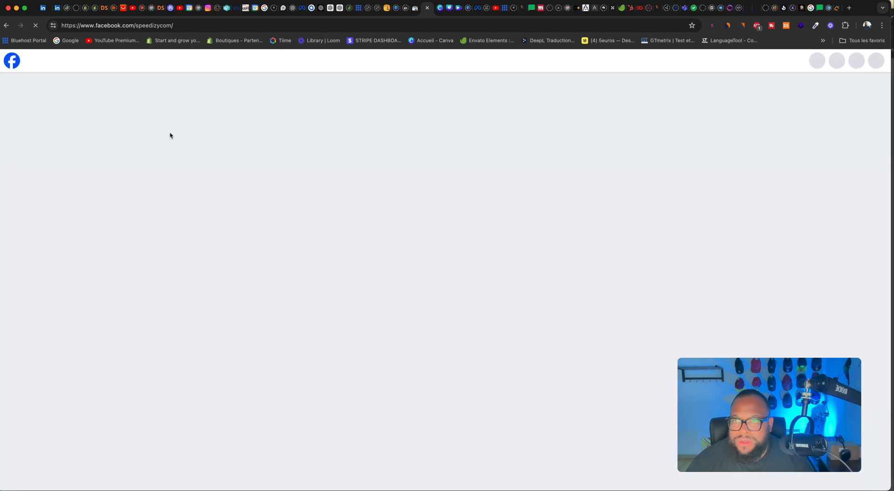
{"action": "left_click", "coordinate": [135, 26]}
{"action": "right_click", "coordinate": [135, 29]}
{"action": "key", "text": "super+c"}
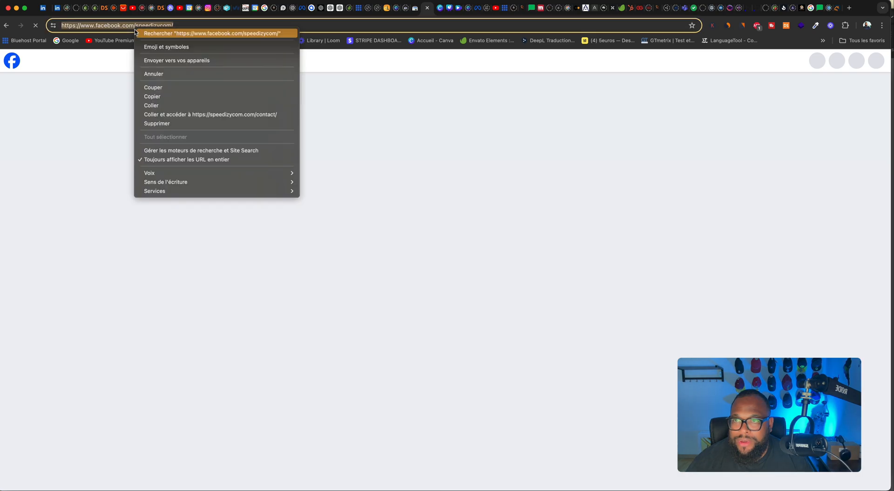
{"action": "left_click", "coordinate": [178, 96]}
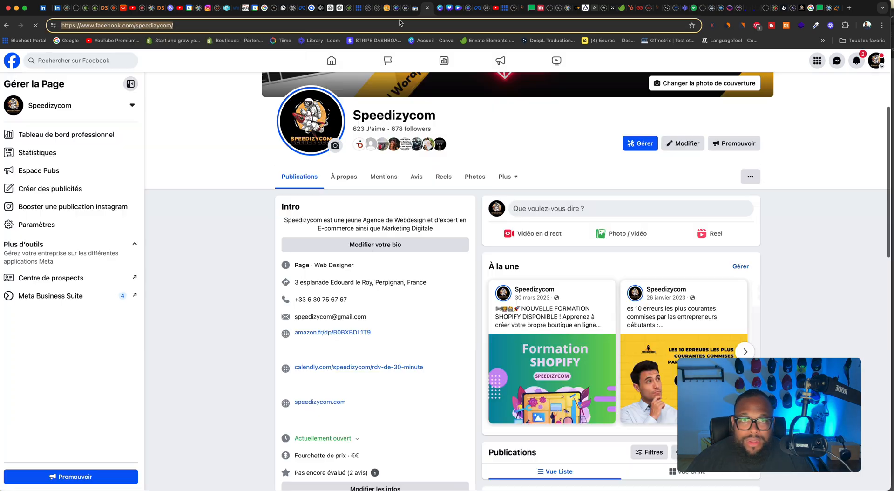
{"action": "left_click", "coordinate": [525, 8]}
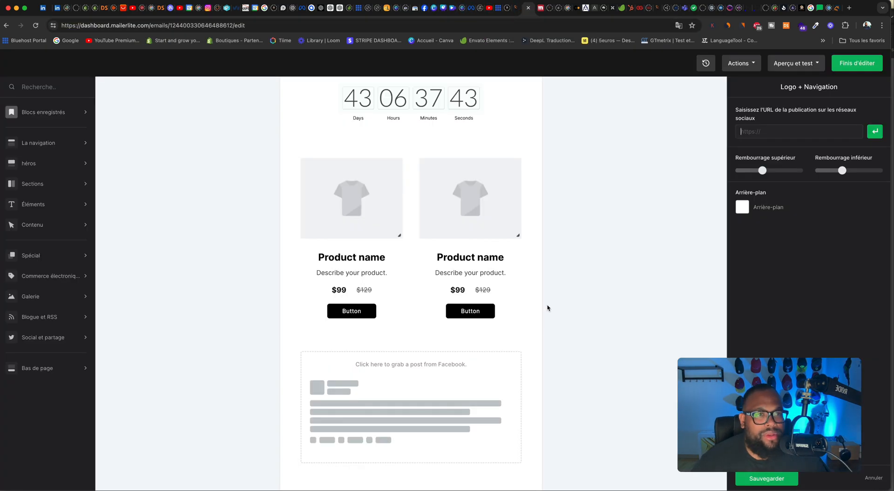
{"action": "right_click", "coordinate": [767, 131]}
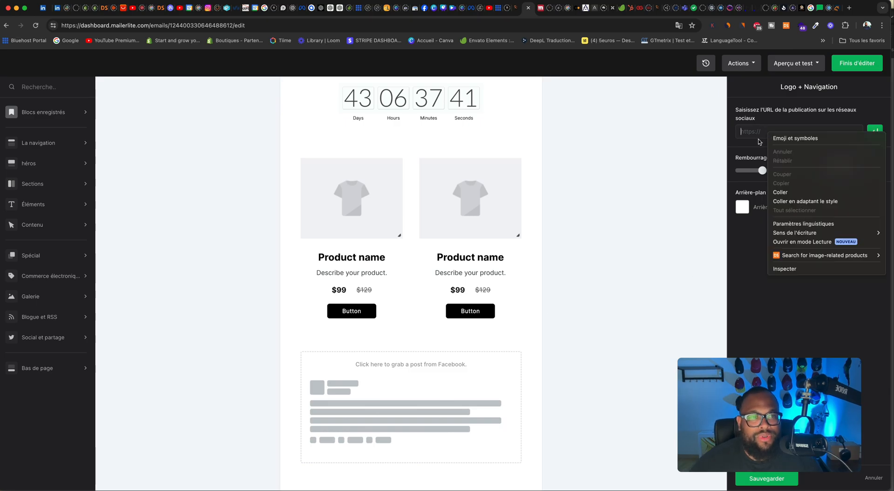
{"action": "left_click", "coordinate": [786, 192]}
{"action": "left_click", "coordinate": [876, 132]}
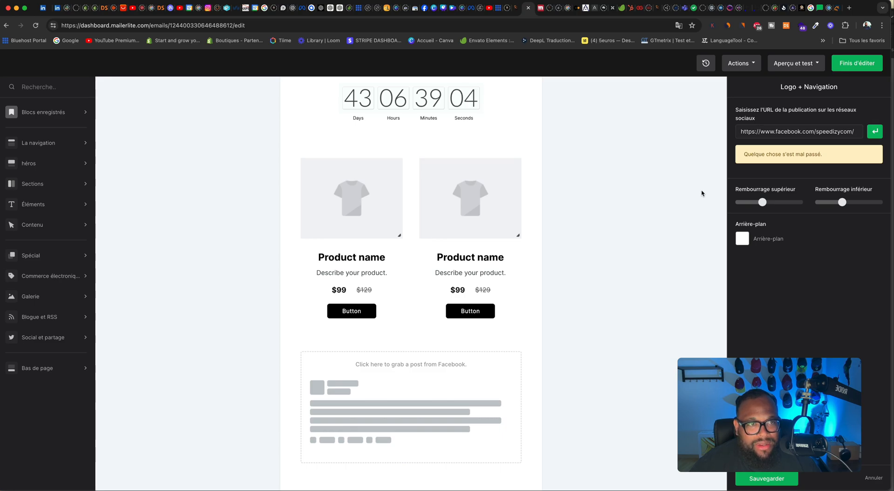
{"action": "scroll", "coordinate": [703, 193], "scroll_direction": "down", "scroll_amount": 1}
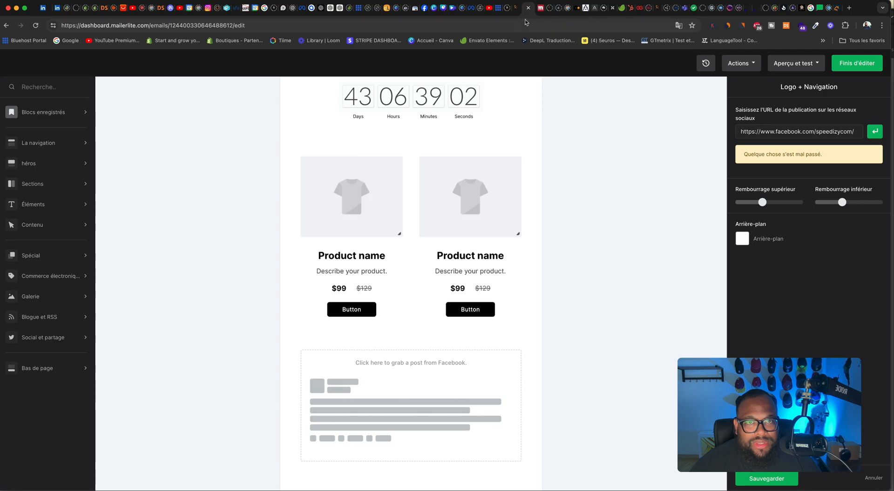
Step: Switch back to the Facebook page, open the image of the 15 June post and copy its web address
{"action": "left_click", "coordinate": [425, 7]}
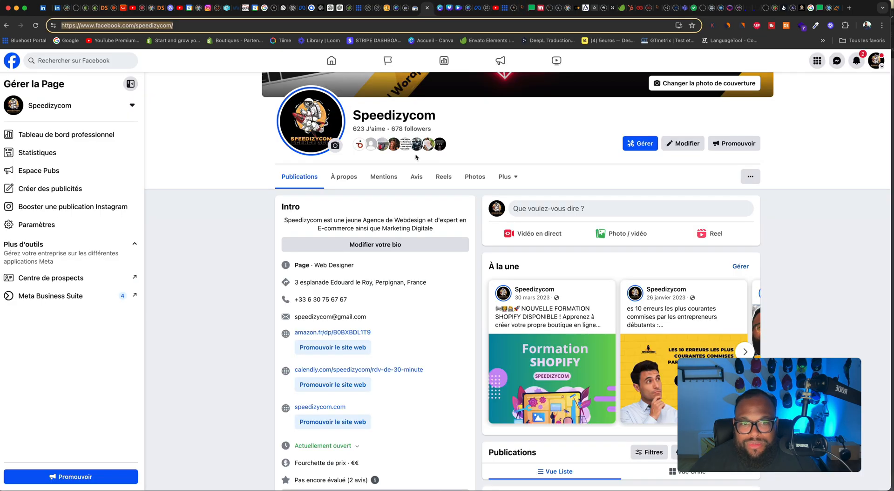
{"action": "scroll", "coordinate": [557, 170], "scroll_direction": "down", "scroll_amount": 10}
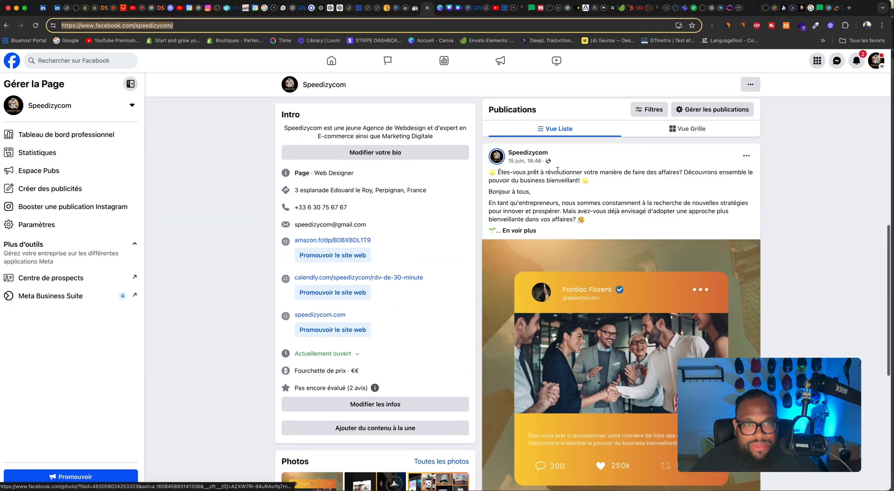
{"action": "scroll", "coordinate": [540, 165], "scroll_direction": "down", "scroll_amount": 1}
{"action": "scroll", "coordinate": [546, 158], "scroll_direction": "down", "scroll_amount": 4}
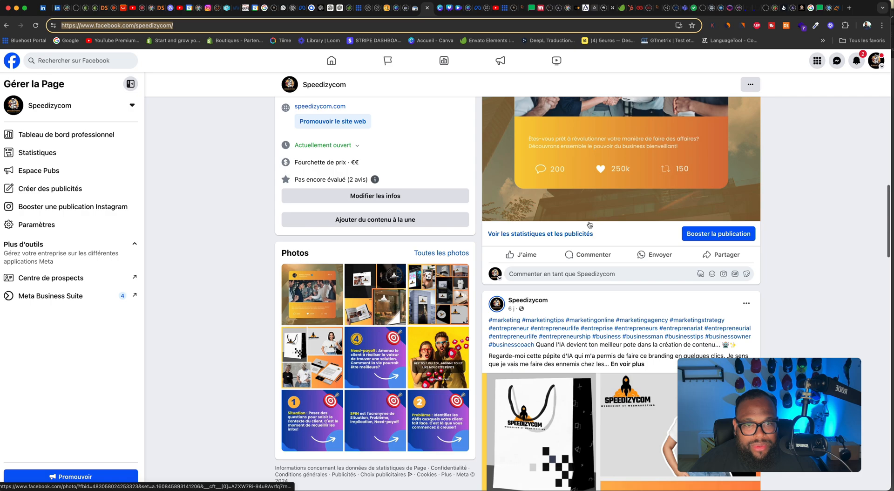
{"action": "left_click", "coordinate": [638, 202]}
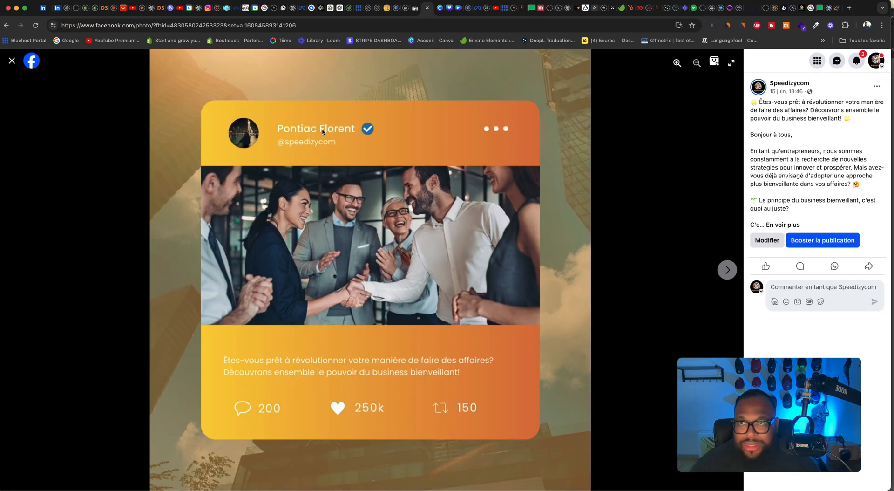
{"action": "right_click", "coordinate": [220, 28]}
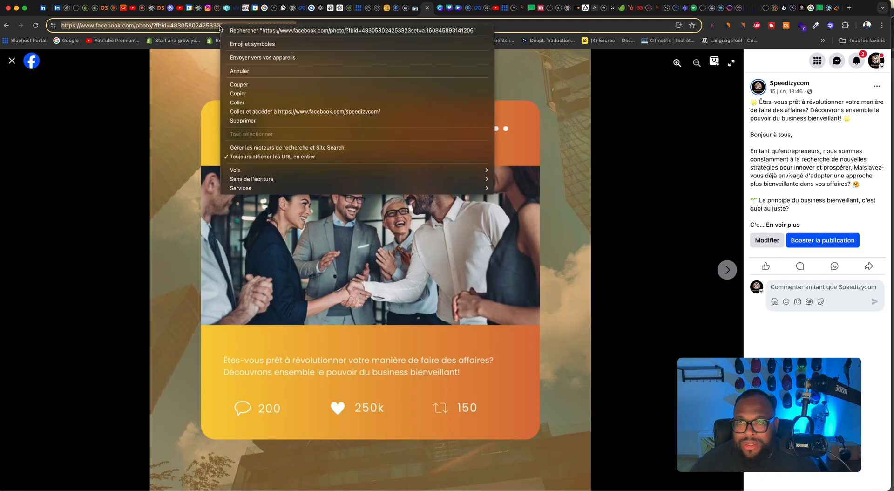
{"action": "left_click", "coordinate": [252, 94]}
Step: Replace the Facebook block's URL in MailerLite with the copied post address, and check the imported post within the email
{"action": "left_click", "coordinate": [532, 8]}
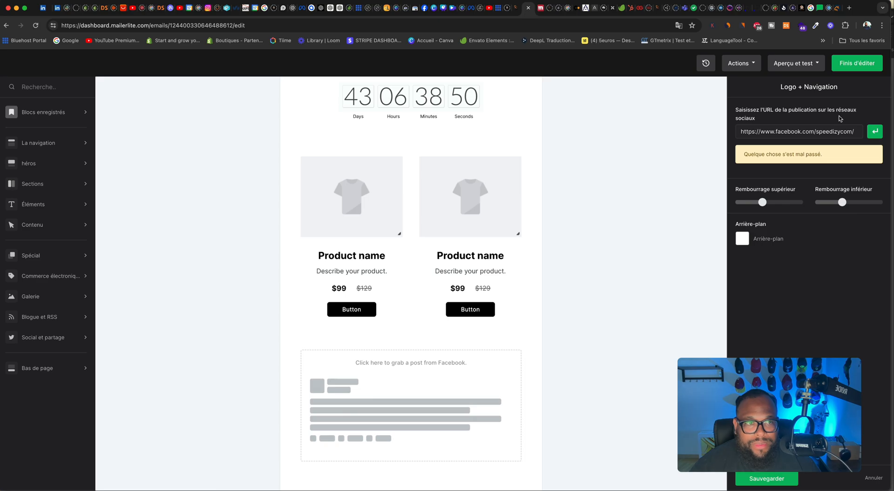
{"action": "left_click_drag", "start_coordinate": [858, 131], "coordinate": [685, 133]}
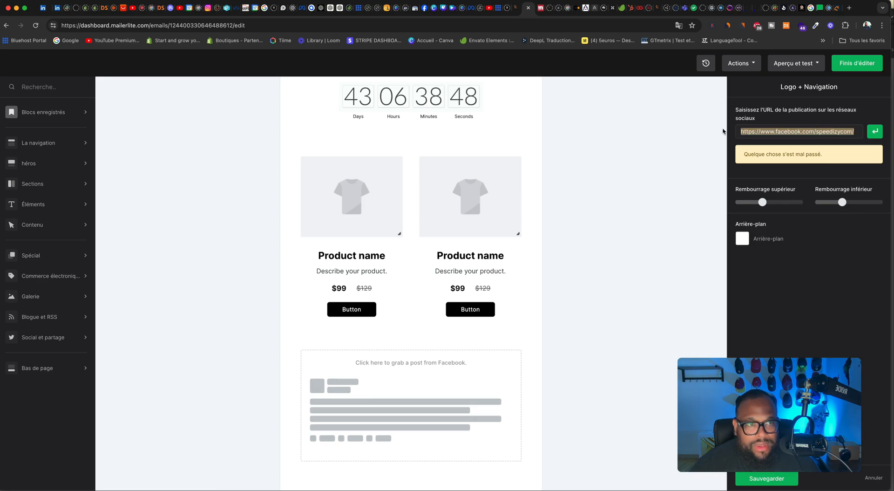
{"action": "right_click", "coordinate": [747, 129]}
{"action": "left_click", "coordinate": [657, 201]}
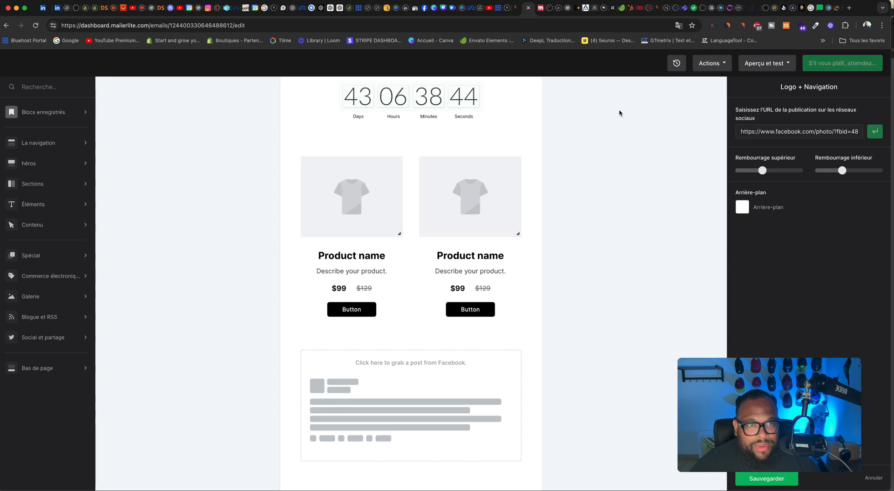
{"action": "scroll", "coordinate": [435, 250], "scroll_direction": "down", "scroll_amount": 14}
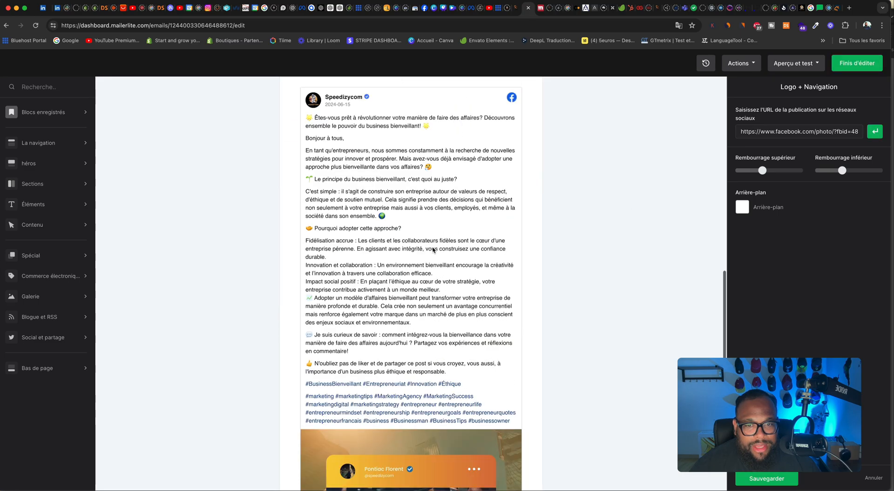
{"action": "scroll", "coordinate": [434, 249], "scroll_direction": "up", "scroll_amount": 10}
{"action": "scroll", "coordinate": [434, 249], "scroll_direction": "down", "scroll_amount": 10}
{"action": "scroll", "coordinate": [435, 249], "scroll_direction": "up", "scroll_amount": 10}
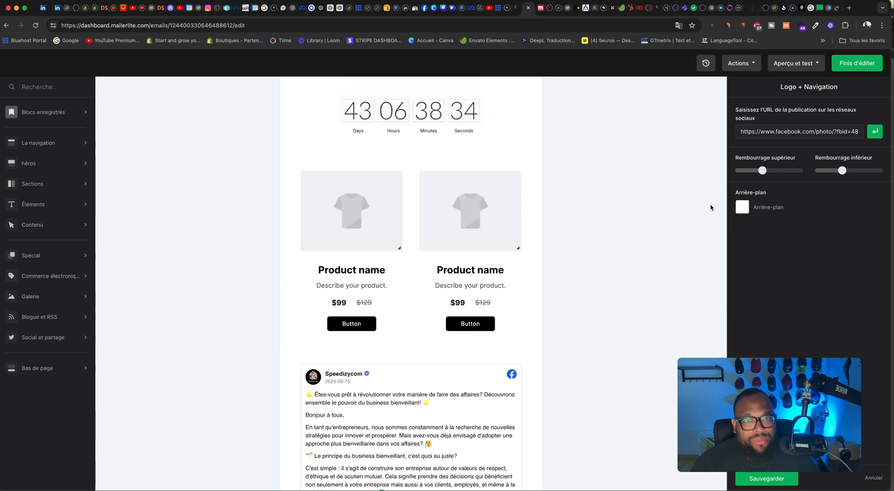
{"action": "scroll", "coordinate": [427, 200], "scroll_direction": "up", "scroll_amount": 8}
Step: Finish editing the email and review the campaign details, including the sender, on the summary page
{"action": "left_click", "coordinate": [868, 69]}
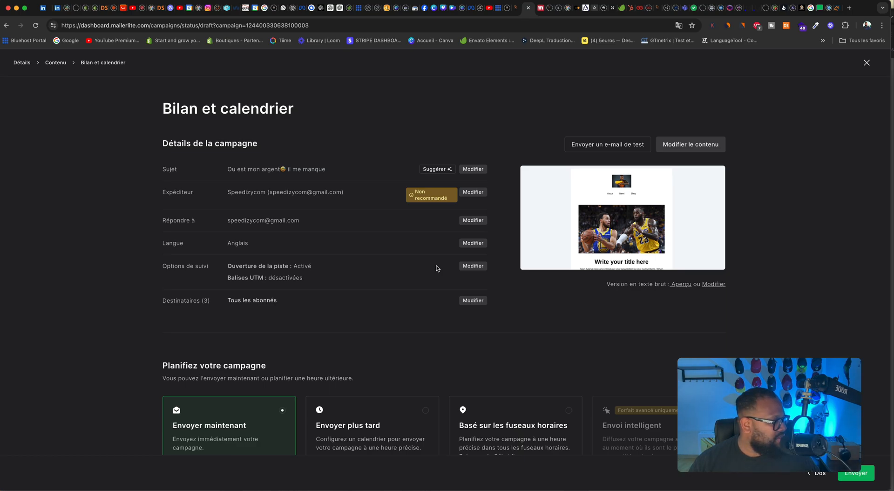
{"action": "mouse_move", "coordinate": [539, 236]}
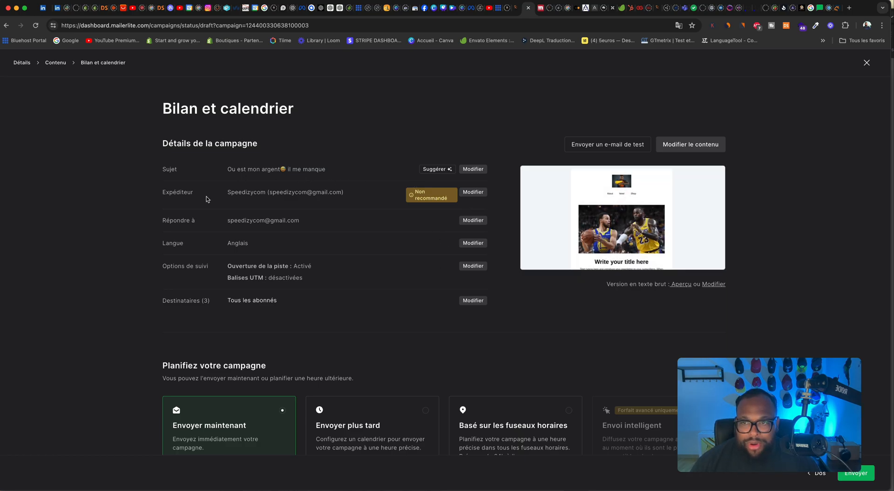
{"action": "mouse_move", "coordinate": [431, 196]}
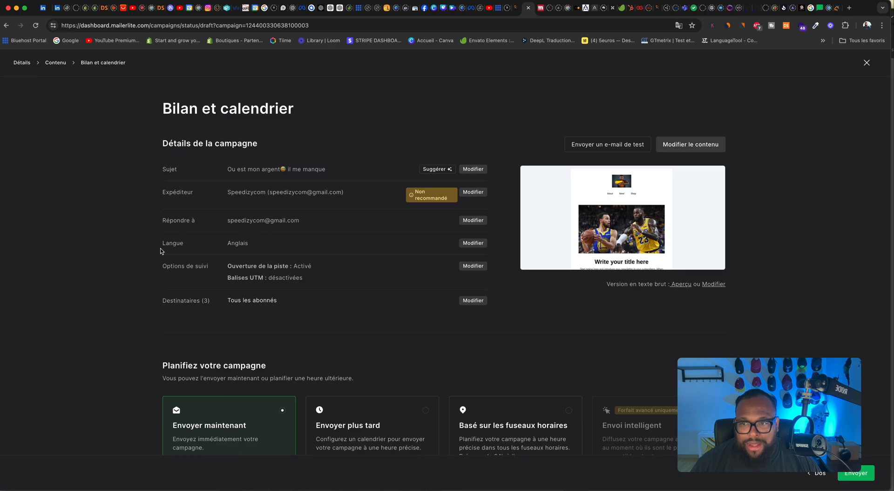
Step: Change the campaign's language to Français, save it and close the language dialog
{"action": "left_click", "coordinate": [473, 243]}
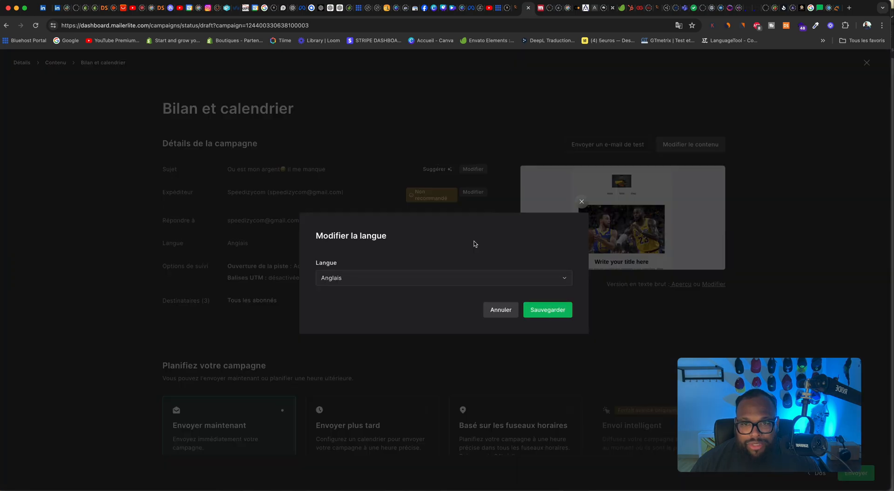
{"action": "left_click", "coordinate": [361, 286]}
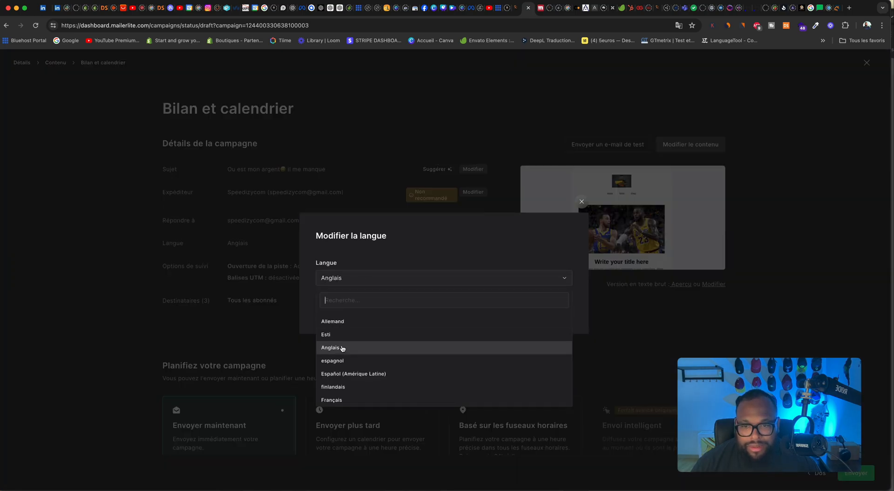
{"action": "left_click", "coordinate": [346, 400]}
{"action": "left_click", "coordinate": [559, 312]}
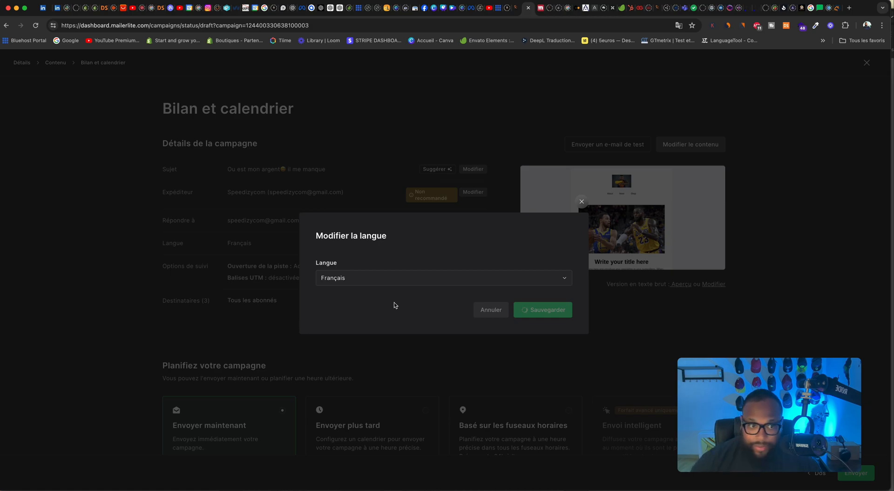
{"action": "left_click", "coordinate": [581, 201]}
Step: Review the scheduling options and send the campaign with the immediate option, Envoyer maintenant
{"action": "scroll", "coordinate": [513, 321], "scroll_direction": "down", "scroll_amount": 2}
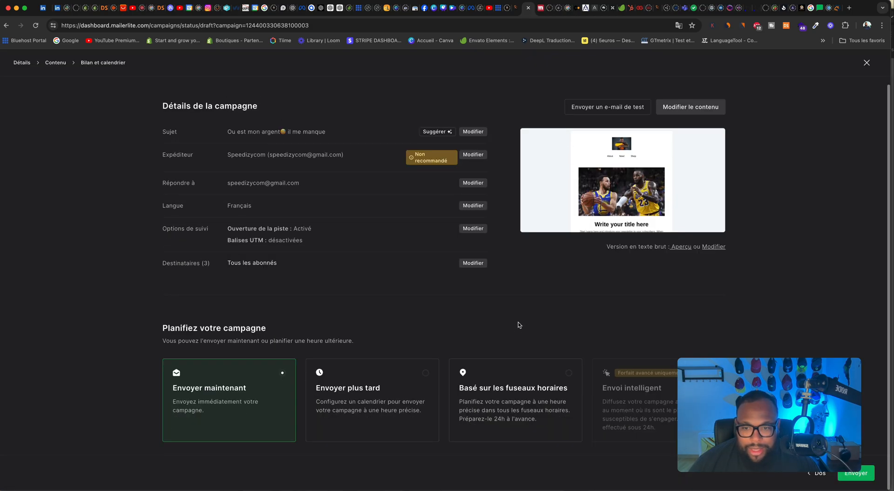
{"action": "left_click_drag", "start_coordinate": [763, 379], "coordinate": [784, 262]}
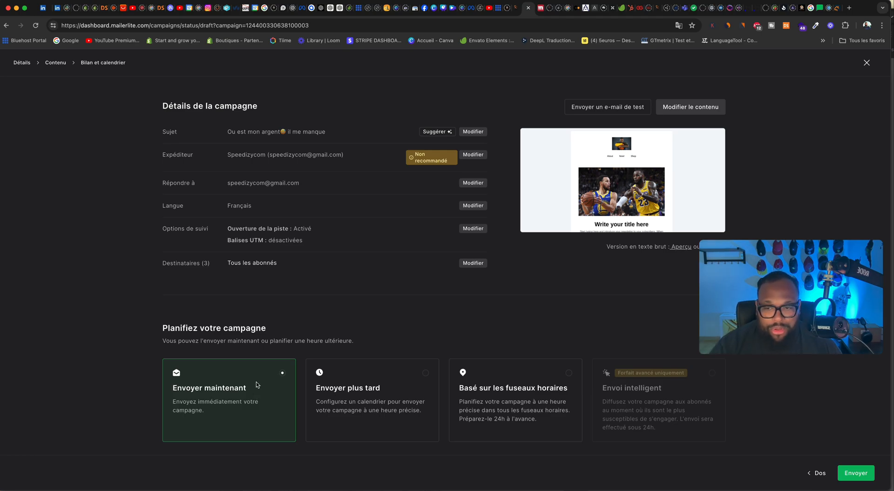
{"action": "left_click", "coordinate": [861, 474]}
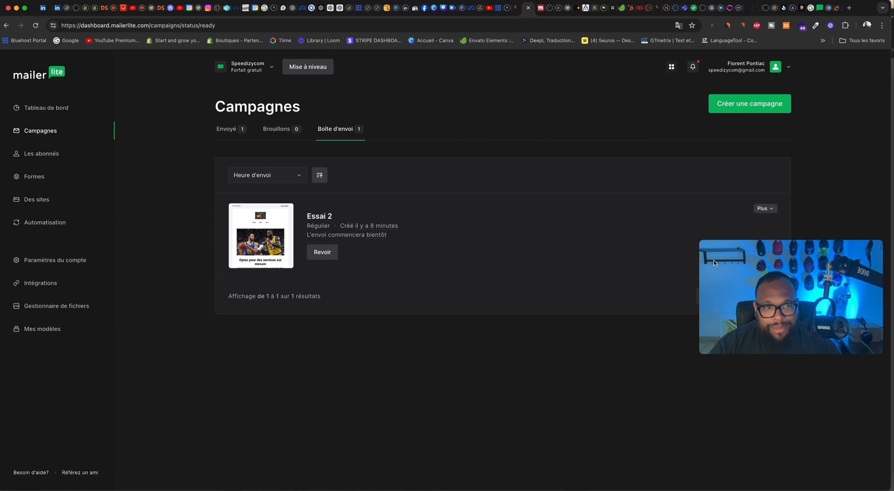
{"action": "left_click_drag", "start_coordinate": [715, 273], "coordinate": [689, 361]}
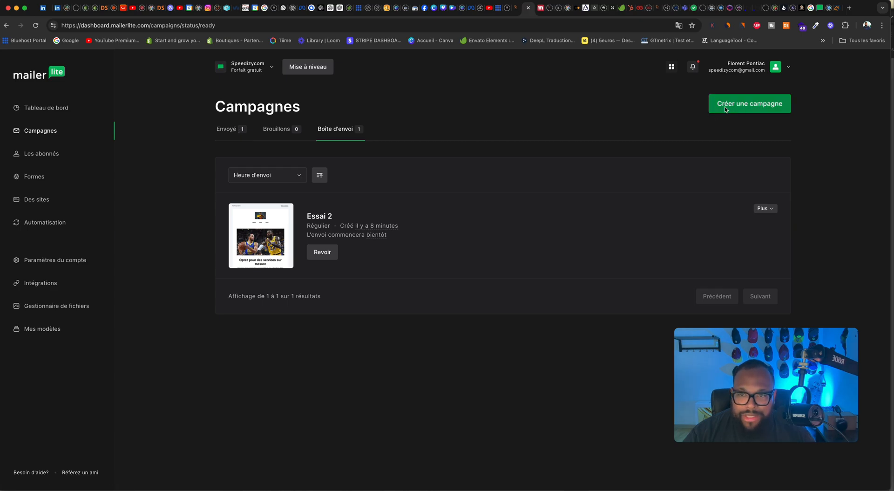
Step: Go to the subscribers' segments and create a segment named Client VIP
{"action": "left_click", "coordinate": [34, 155]}
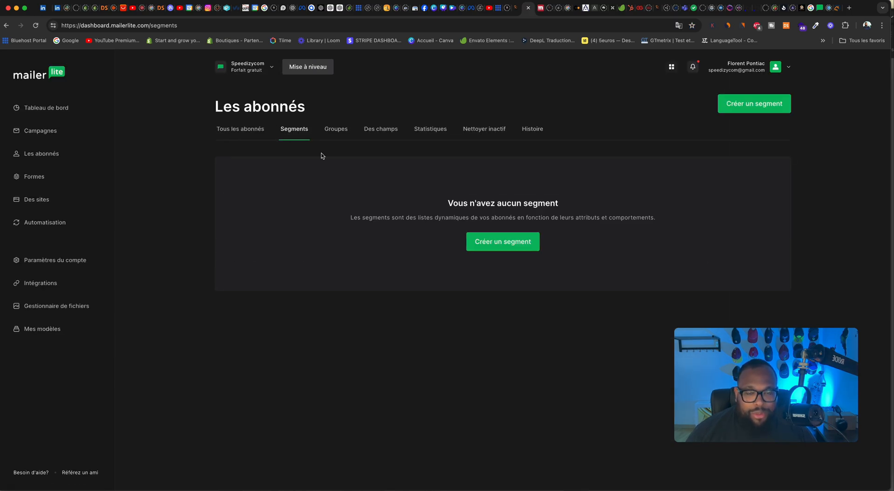
{"action": "left_click", "coordinate": [512, 241]}
{"action": "left_click", "coordinate": [436, 269]}
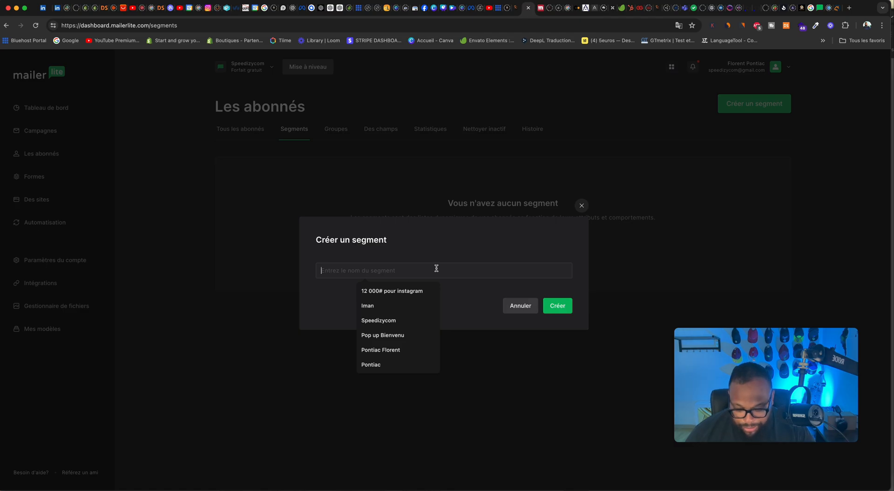
{"action": "type", "text": "Client Vi"}
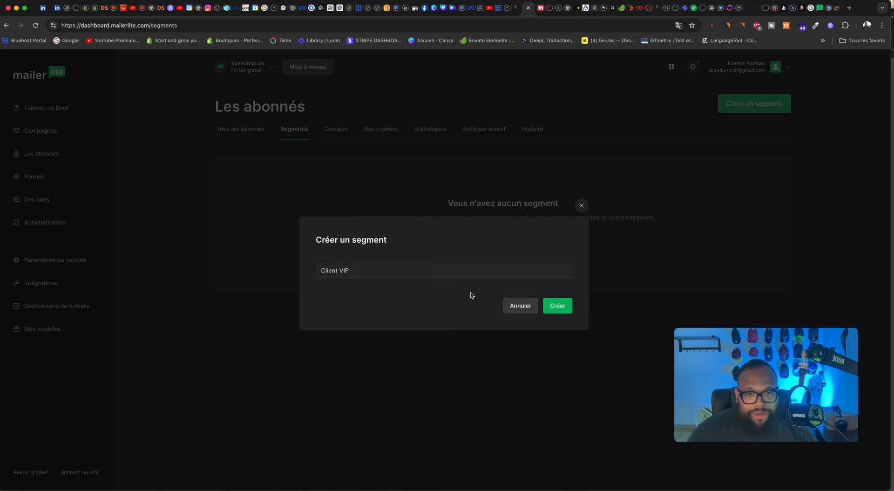
{"action": "left_click", "coordinate": [561, 311]}
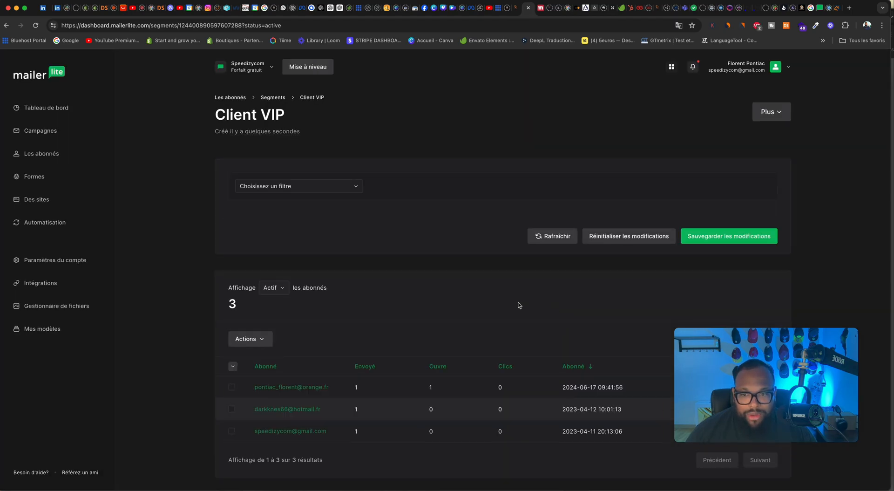
Step: Select the most recent subscriber in the segment, check the available bulk actions and deselect the subscriber
{"action": "left_click", "coordinate": [230, 389]}
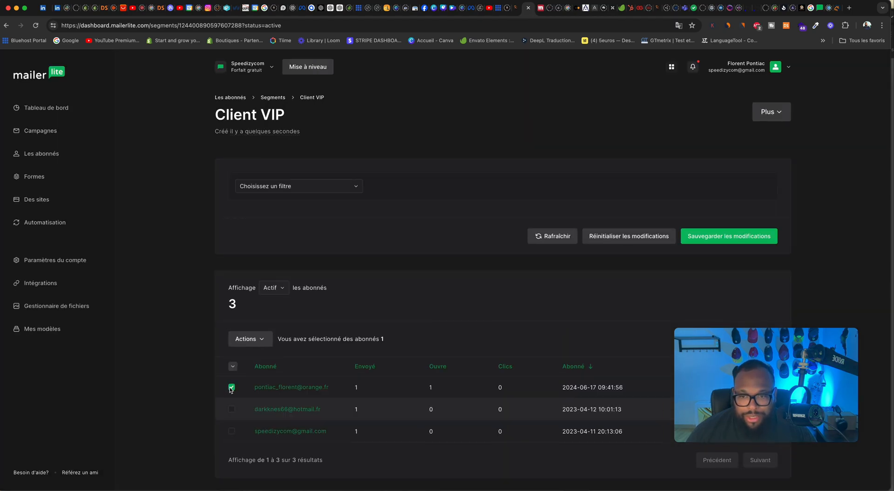
{"action": "left_click", "coordinate": [264, 344]}
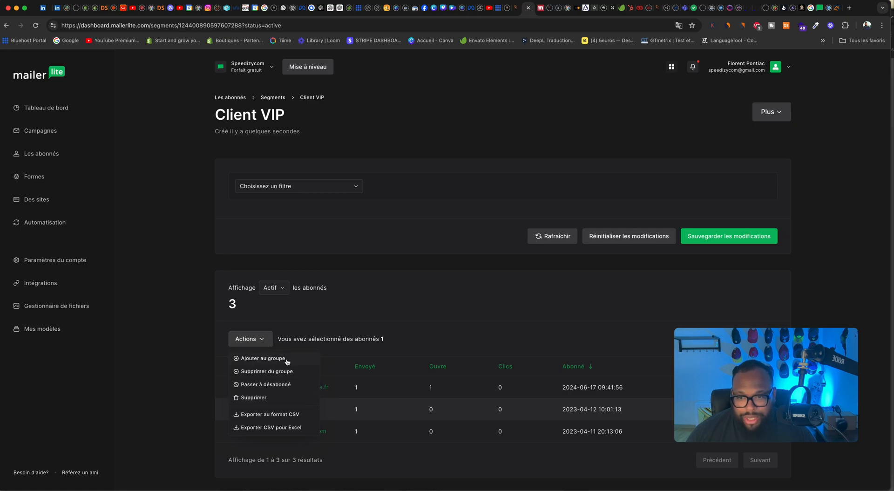
{"action": "left_click", "coordinate": [418, 318]}
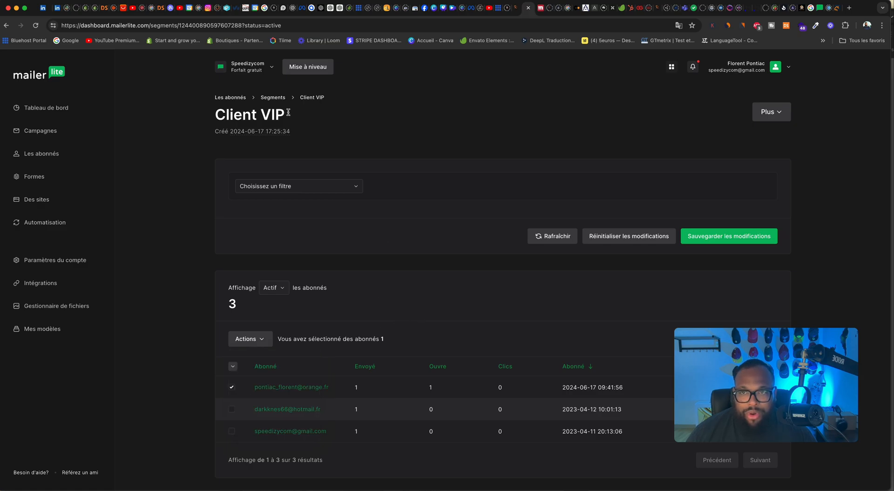
{"action": "scroll", "coordinate": [211, 391], "scroll_direction": "down", "scroll_amount": 1}
{"action": "left_click", "coordinate": [232, 382]}
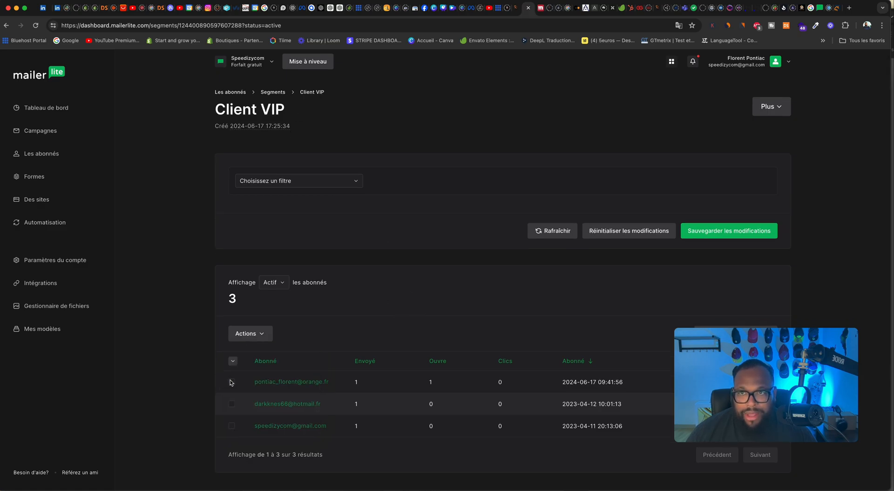
Step: Look through the segment's filter choices, try an E-mail condition and remove it
{"action": "left_click", "coordinate": [288, 182]}
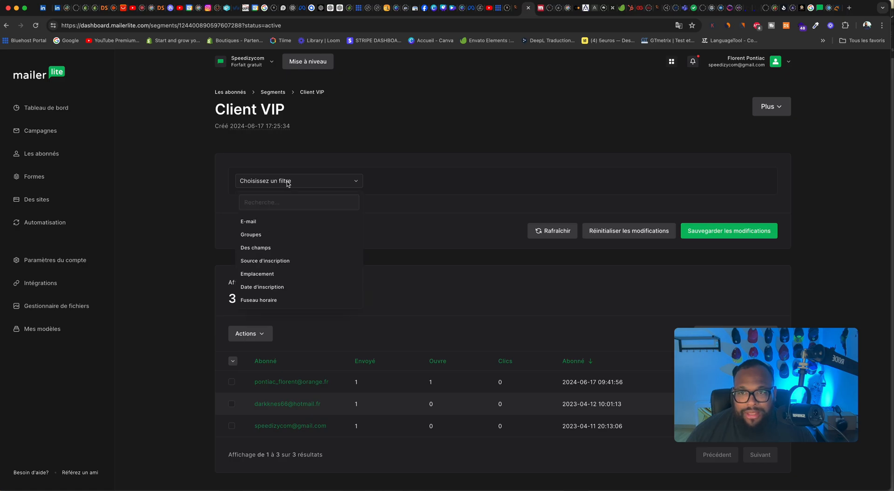
{"action": "left_click", "coordinate": [442, 204]}
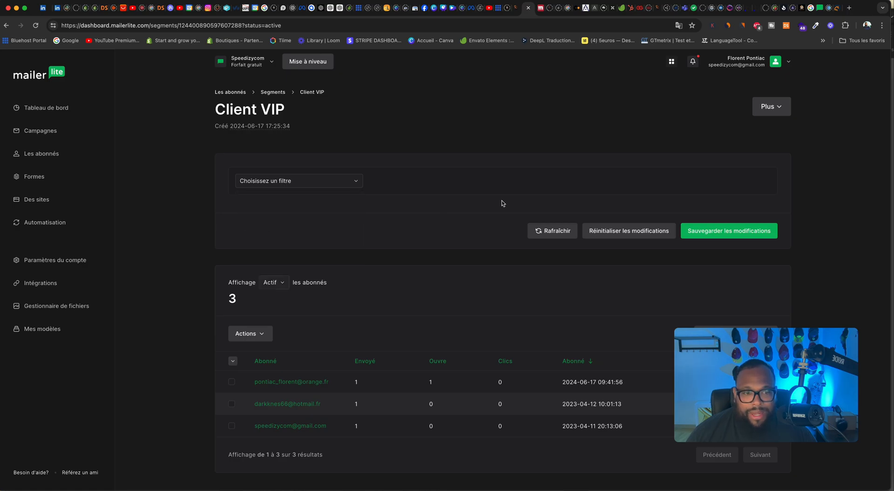
{"action": "left_click", "coordinate": [344, 183]}
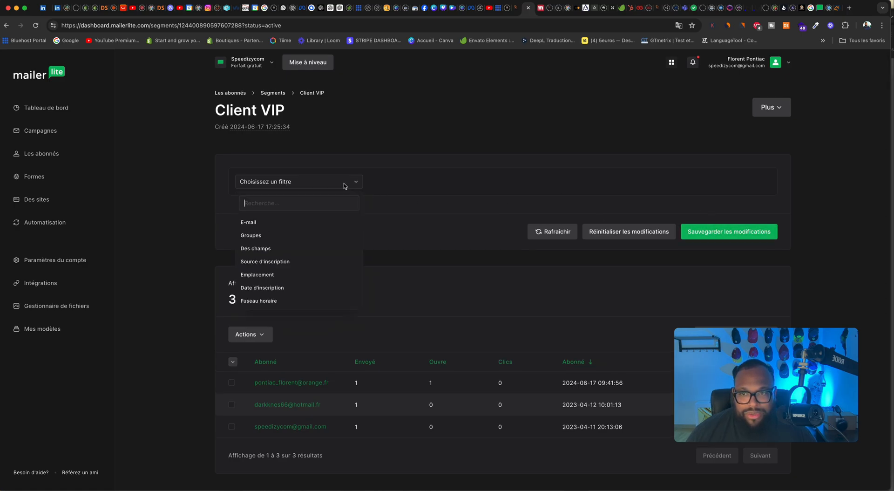
{"action": "left_click", "coordinate": [274, 222]}
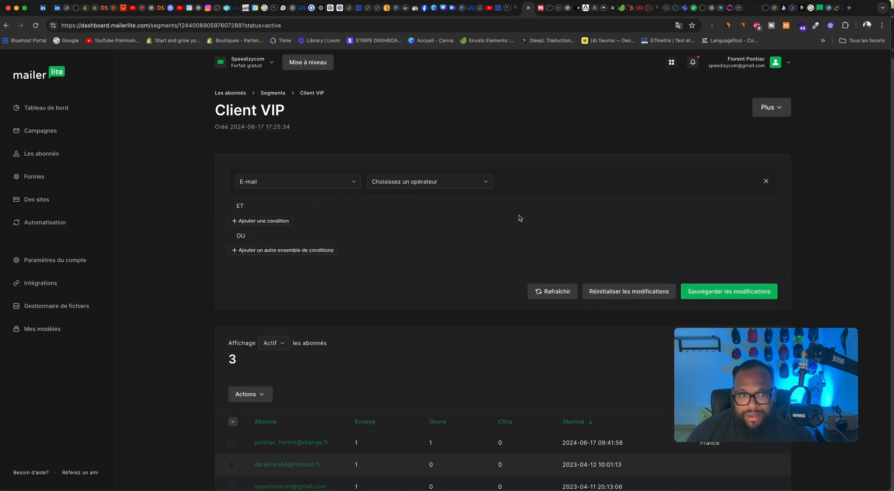
{"action": "left_click", "coordinate": [766, 182]}
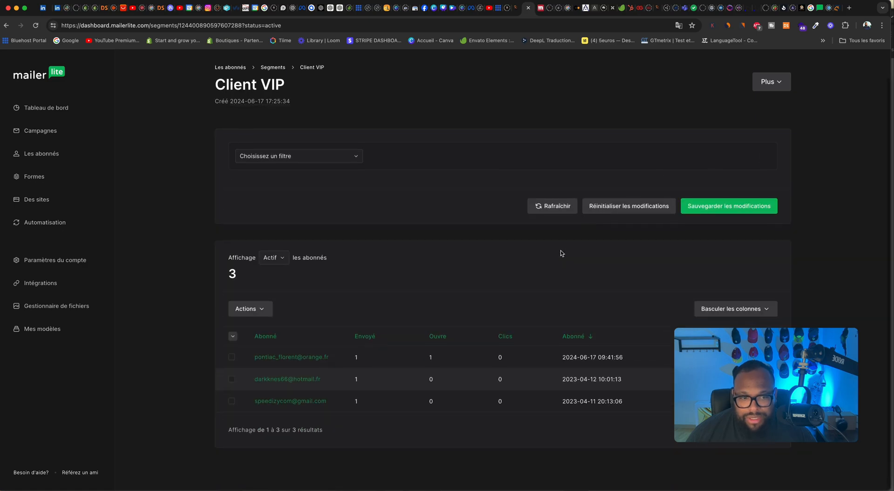
Step: Select the most recent subscriber again and examine the bulk actions, including the groups offered for adding the subscriber
{"action": "left_click", "coordinate": [231, 387]}
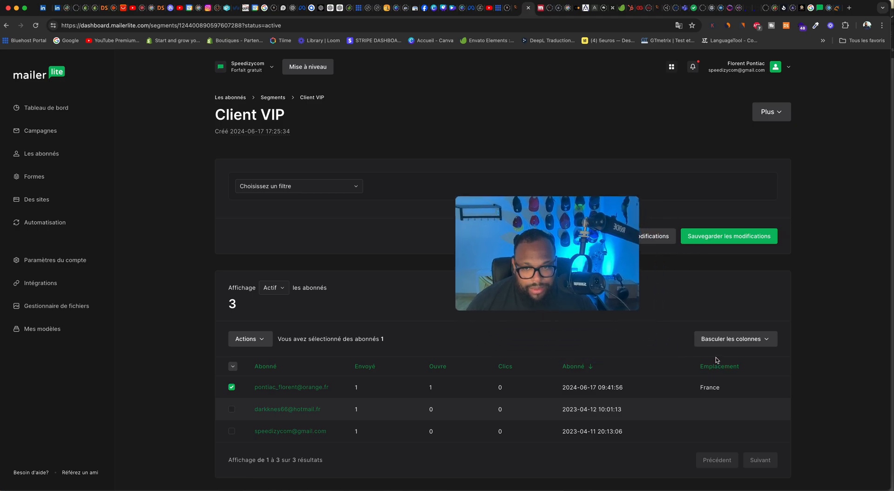
{"action": "scroll", "coordinate": [675, 361], "scroll_direction": "down", "scroll_amount": 2}
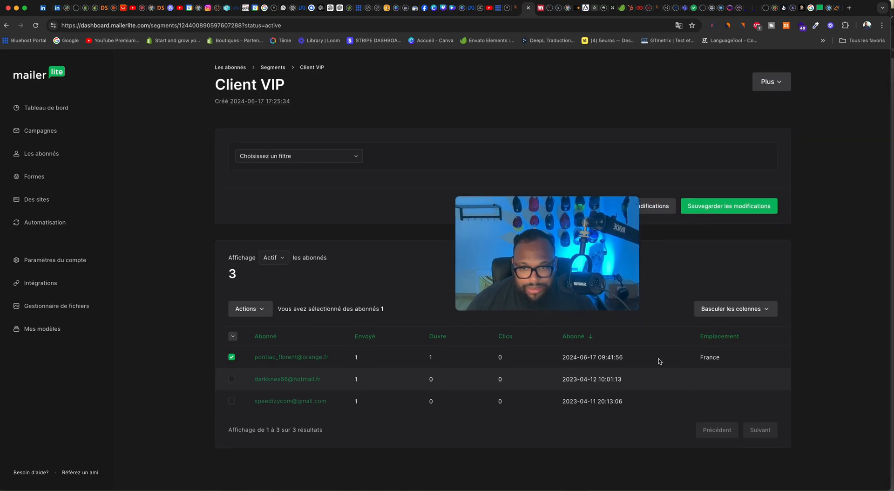
{"action": "left_click", "coordinate": [265, 310]}
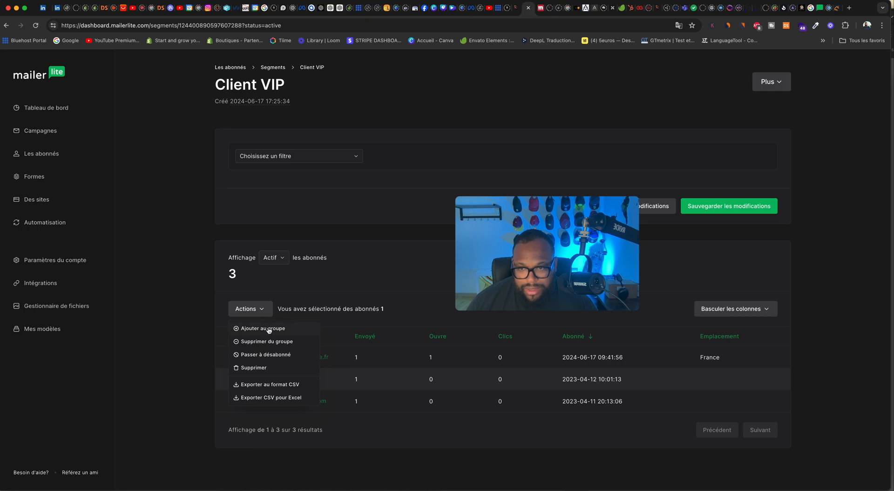
{"action": "left_click", "coordinate": [269, 328]}
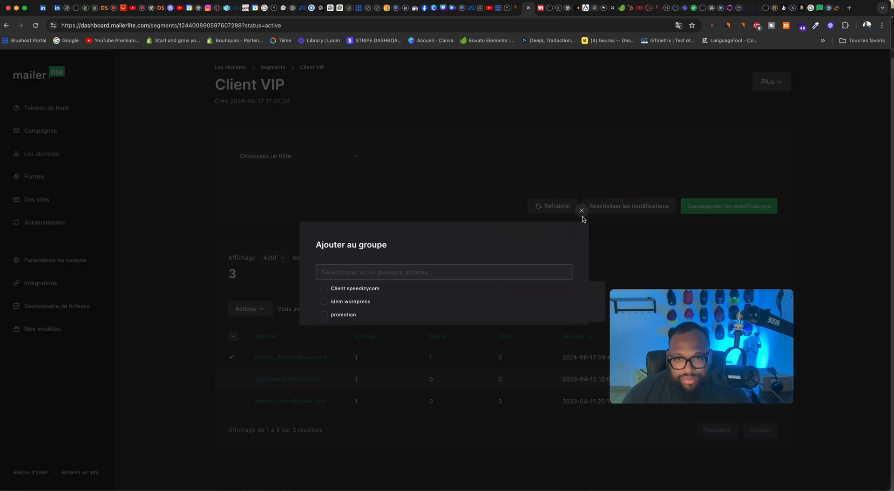
{"action": "left_click", "coordinate": [581, 213]}
{"action": "left_click", "coordinate": [241, 312]}
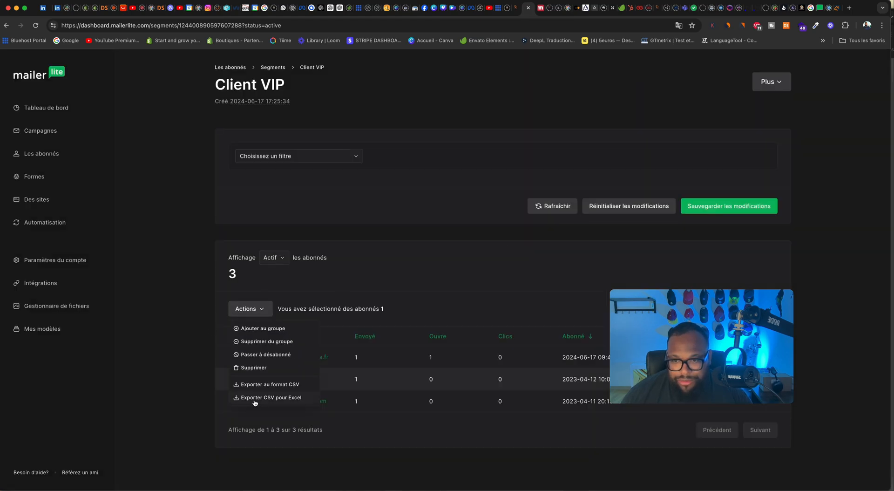
{"action": "left_click", "coordinate": [221, 311]}
{"action": "left_click", "coordinate": [250, 309]}
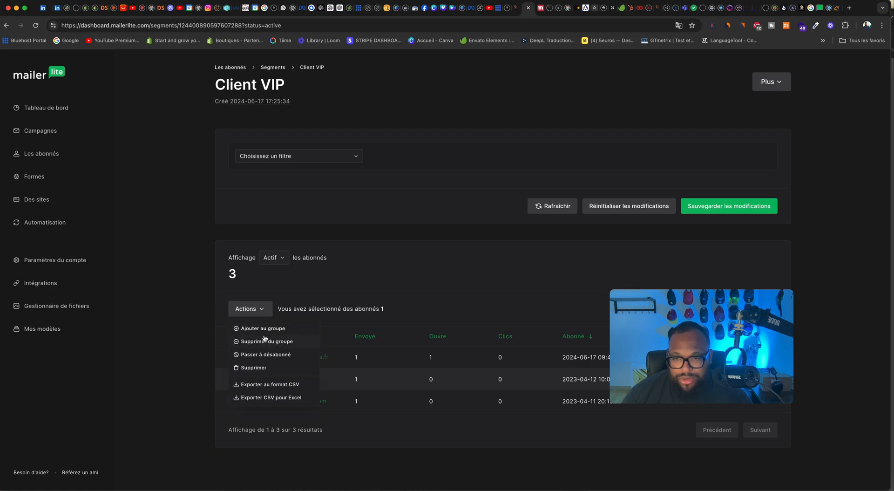
{"action": "left_click", "coordinate": [421, 291]}
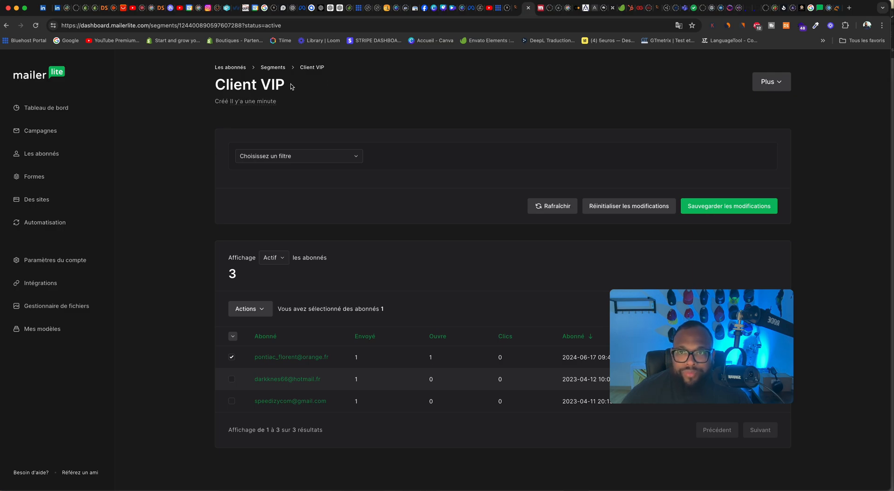
Step: Examine the segment list, groups, fields, statistics, inactive cleanup and history of the subscribers, ending on the list of all subscribers
{"action": "left_click", "coordinate": [268, 68]}
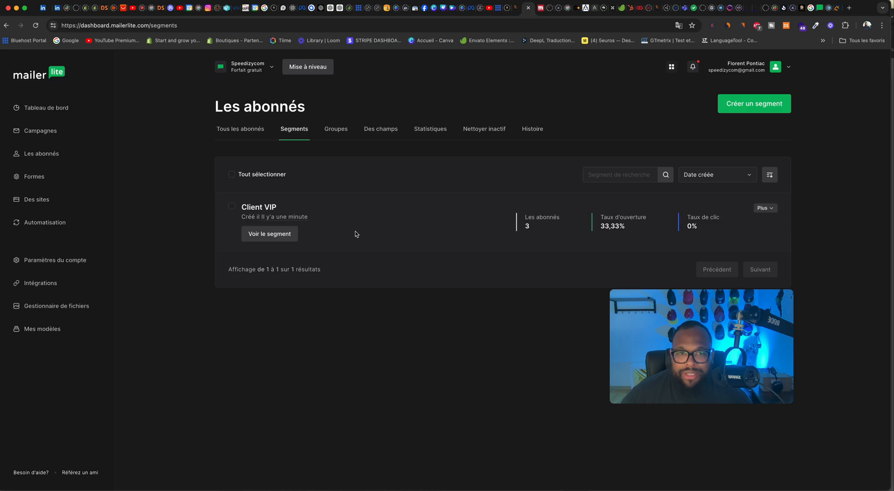
{"action": "left_click", "coordinate": [337, 130]}
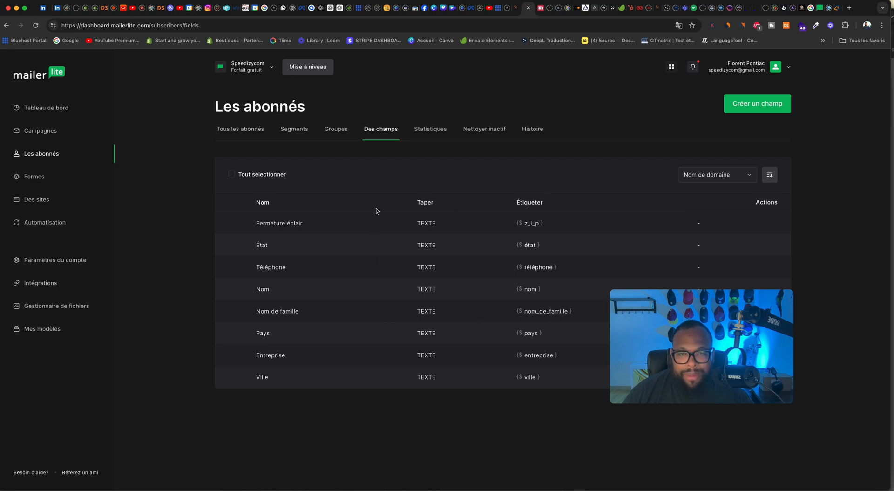
{"action": "left_click", "coordinate": [424, 138]}
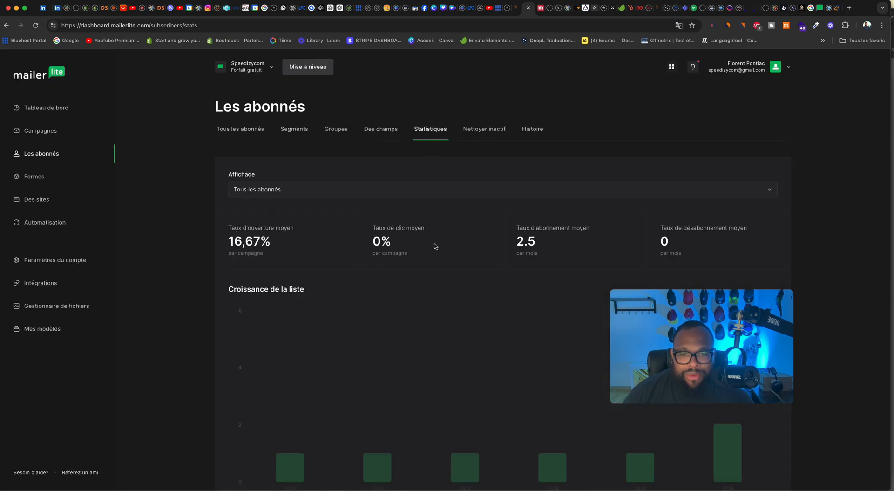
{"action": "scroll", "coordinate": [346, 263], "scroll_direction": "down", "scroll_amount": 6}
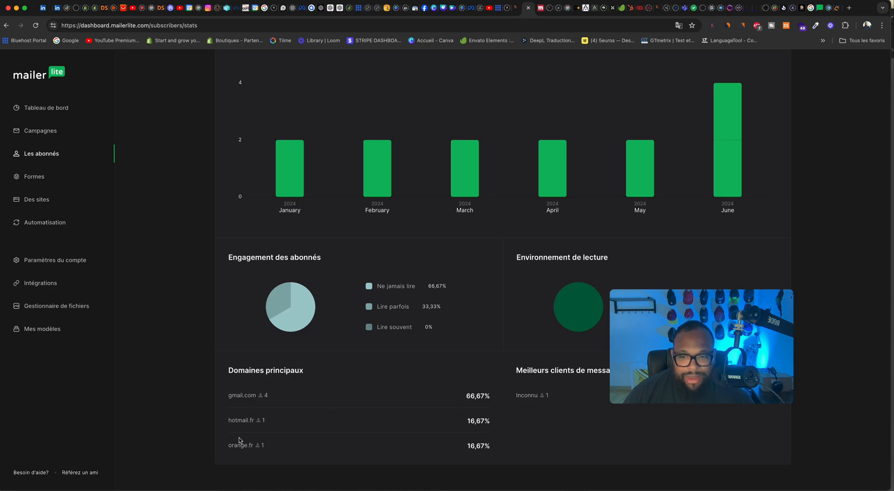
{"action": "scroll", "coordinate": [471, 387], "scroll_direction": "up", "scroll_amount": 6}
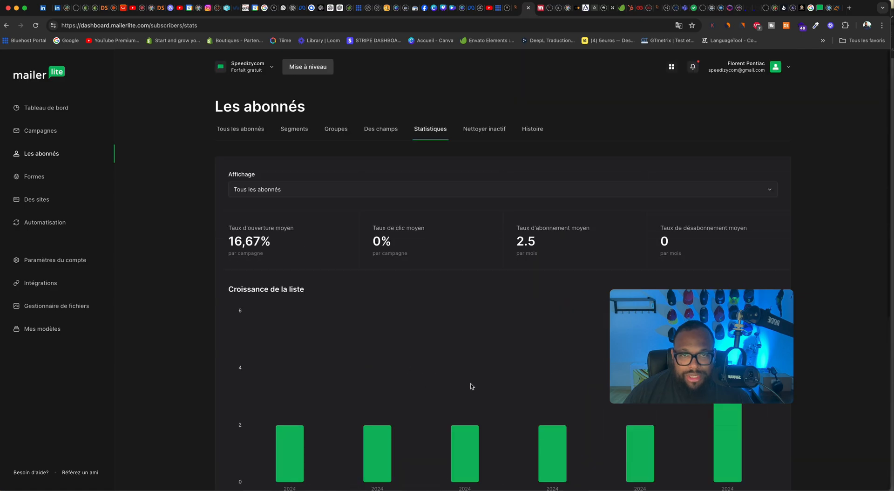
{"action": "left_click", "coordinate": [473, 132]}
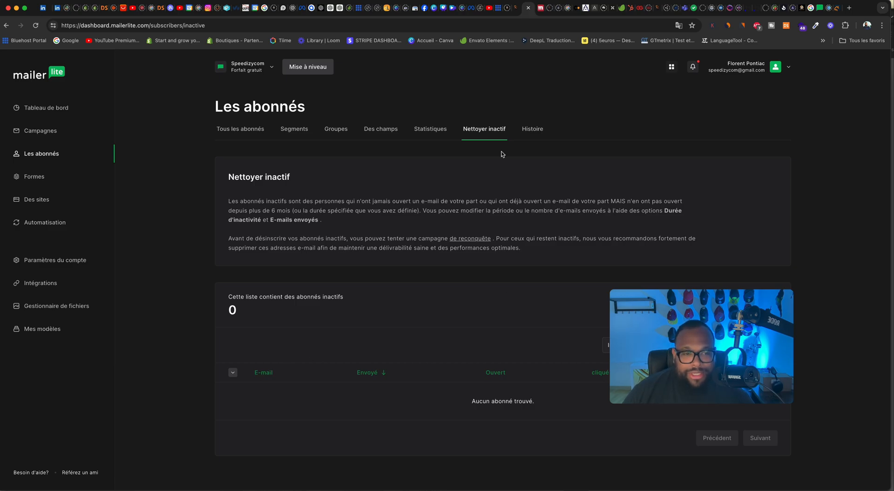
{"action": "left_click", "coordinate": [530, 129]}
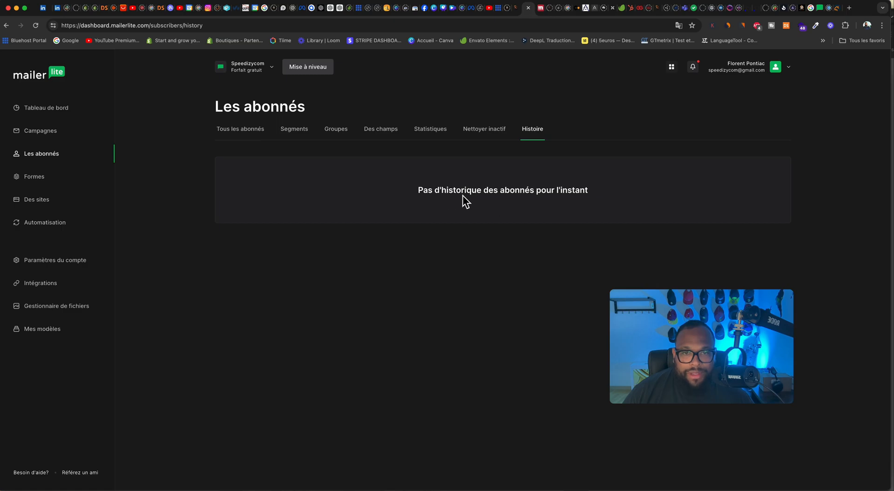
{"action": "left_click", "coordinate": [247, 134]}
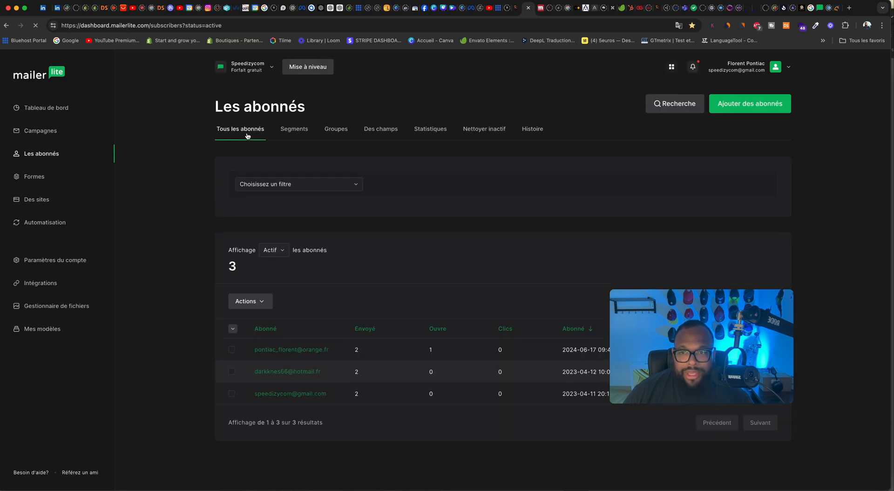
Step: Open the existing Idem pop-up form from the forms list, preview its design and return to the forms list
{"action": "left_click", "coordinate": [51, 179]}
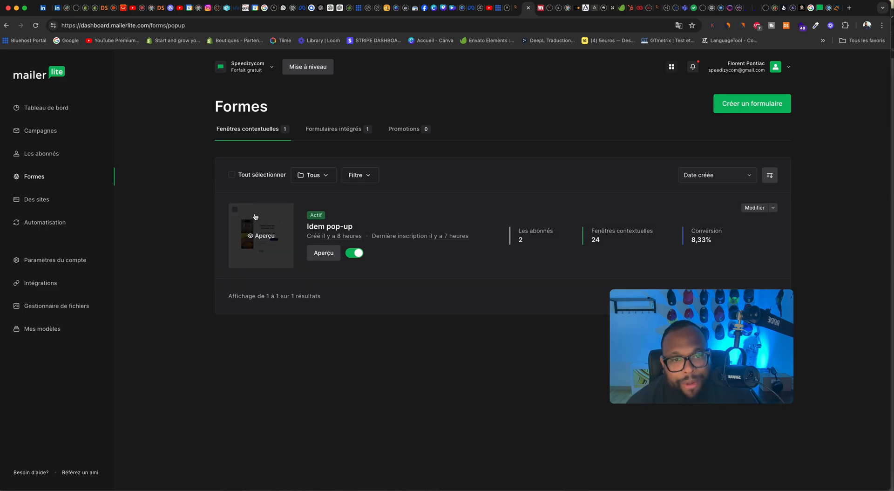
{"action": "left_click", "coordinate": [321, 255]}
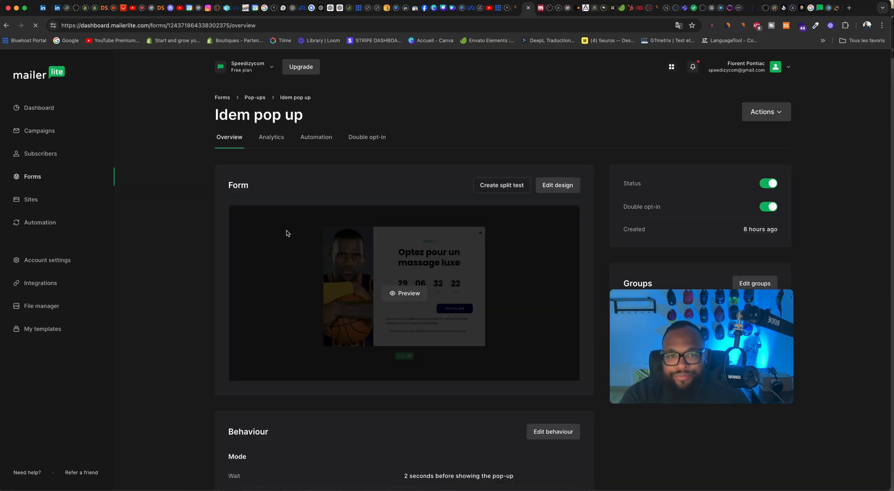
{"action": "left_click", "coordinate": [407, 294]}
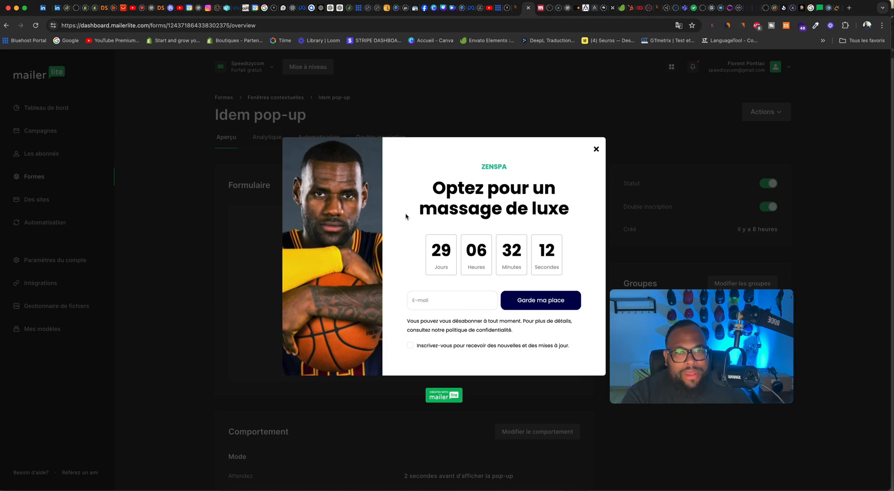
{"action": "left_click", "coordinate": [596, 149]}
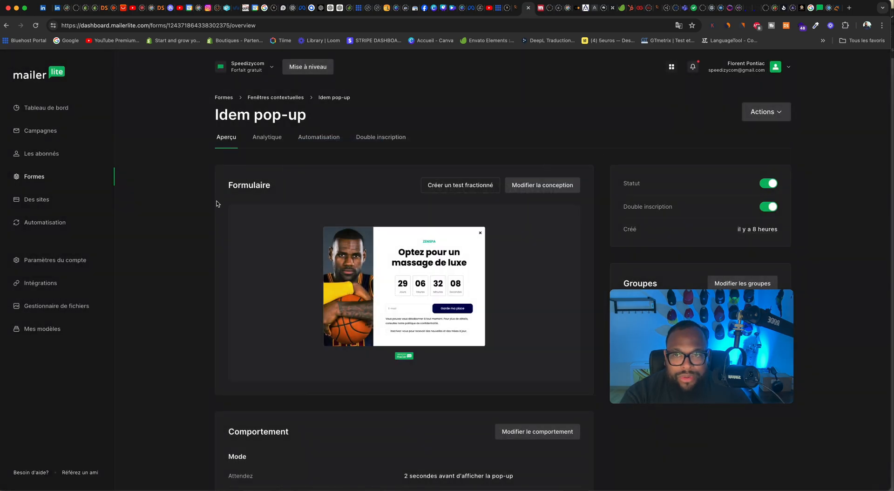
{"action": "left_click", "coordinate": [52, 177]}
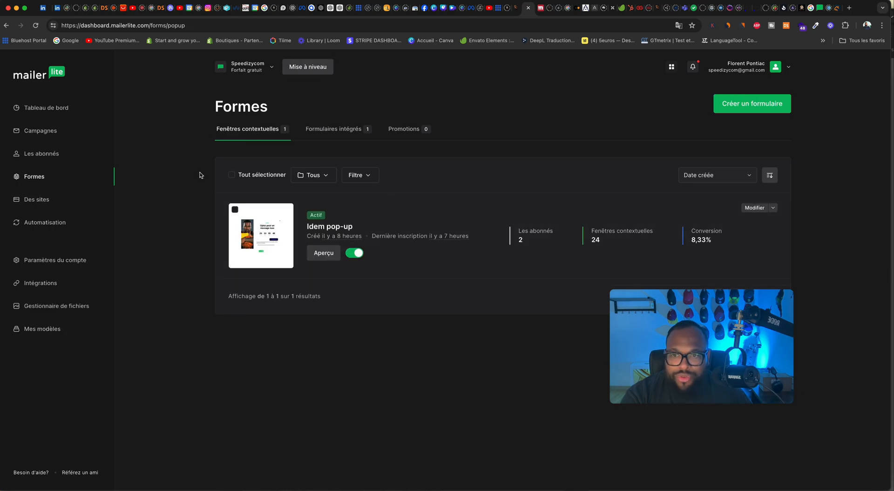
Step: Create a new pop-up form named "Test 3 idem" and continue to its subscriber groups
{"action": "left_click", "coordinate": [767, 110]}
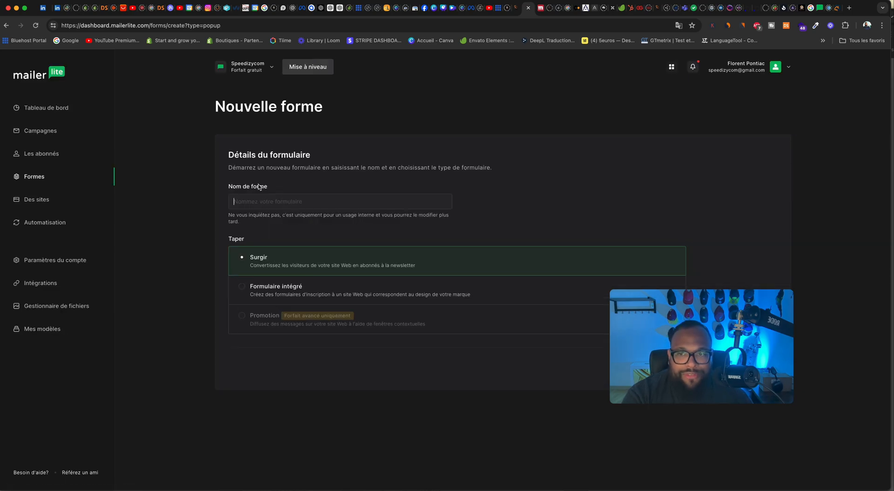
{"action": "left_click", "coordinate": [256, 198]}
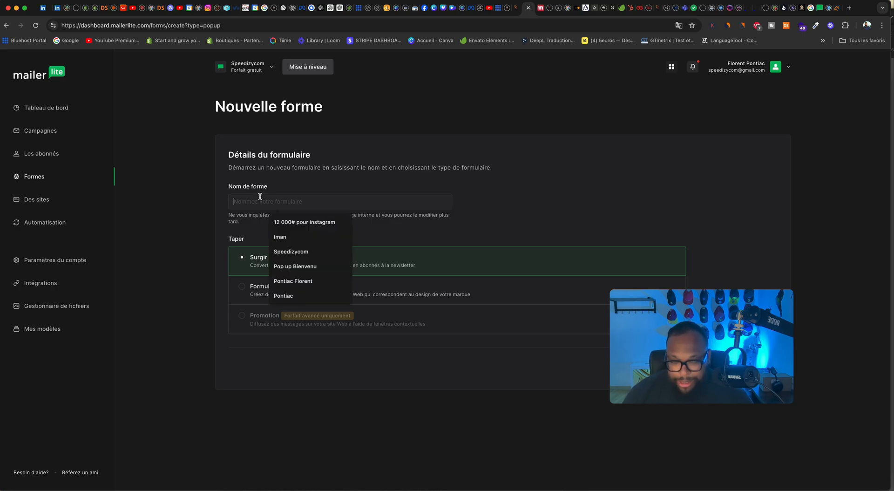
{"action": "type", "text": "Test 3 idem"}
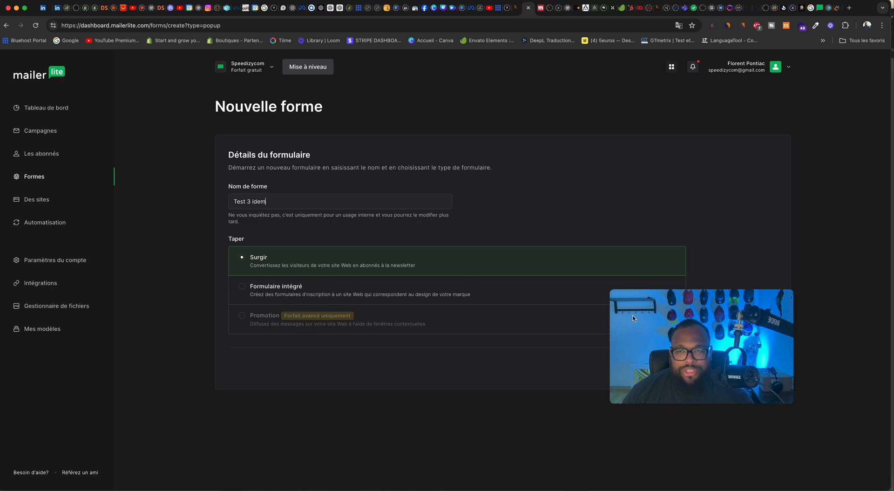
{"action": "left_click_drag", "start_coordinate": [697, 385], "coordinate": [751, 226]}
{"action": "left_click", "coordinate": [745, 369]}
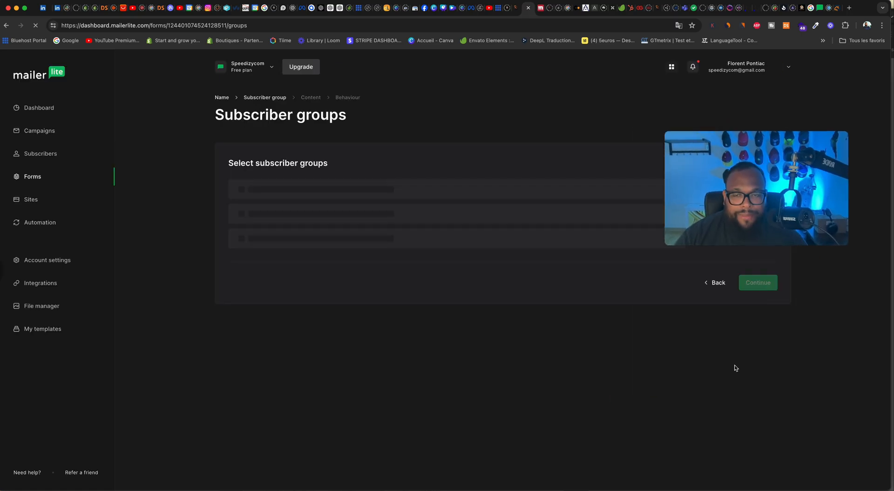
Step: Assign the new form to the Client speedizycom subscriber group and continue to the templates
{"action": "left_click_drag", "start_coordinate": [711, 168], "coordinate": [381, 390]}
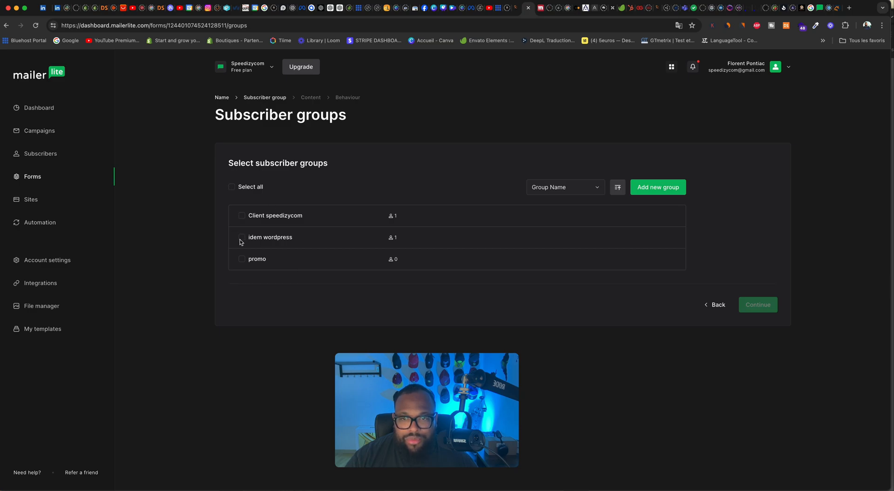
{"action": "left_click", "coordinate": [242, 216]}
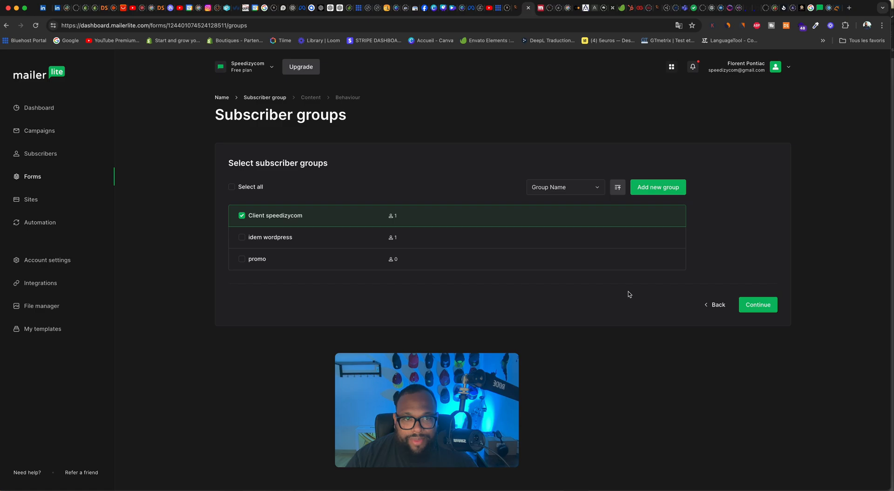
{"action": "left_click", "coordinate": [767, 305]}
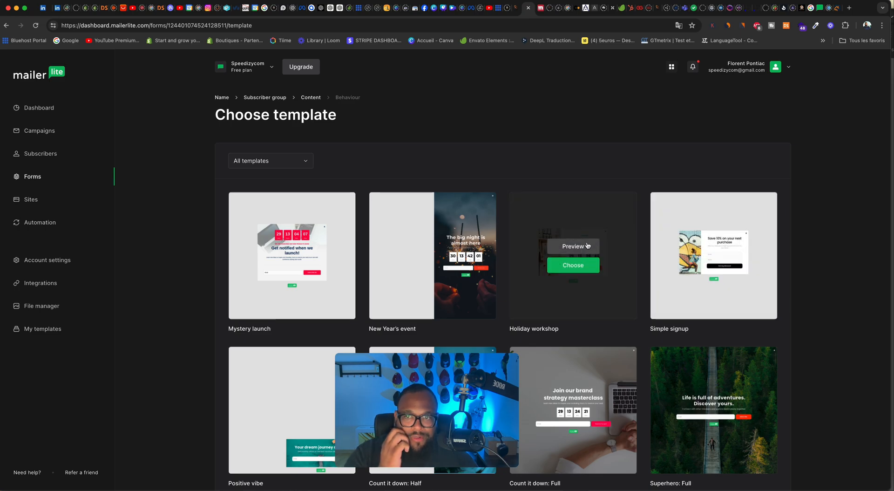
Step: Browse both pages of pop-up templates and choose the Sneak peek template
{"action": "scroll", "coordinate": [639, 286], "scroll_direction": "down", "scroll_amount": 2}
{"action": "scroll", "coordinate": [640, 286], "scroll_direction": "down", "scroll_amount": 5}
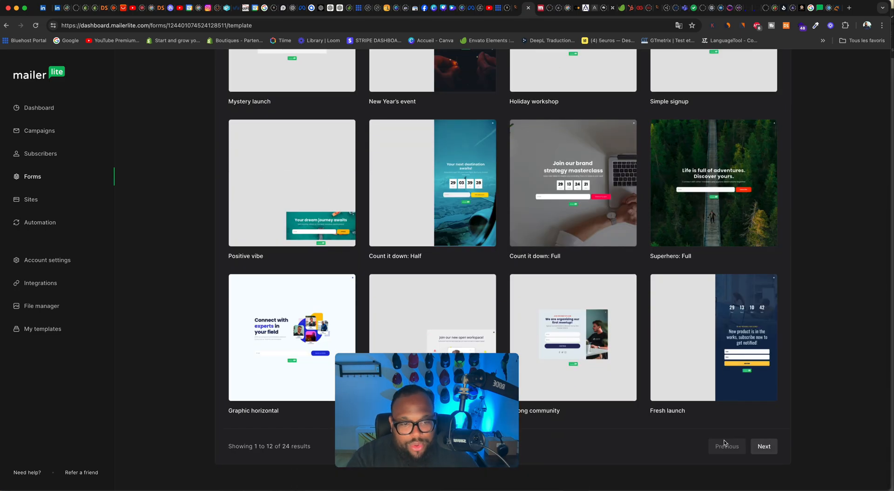
{"action": "mouse_move", "coordinate": [520, 366]}
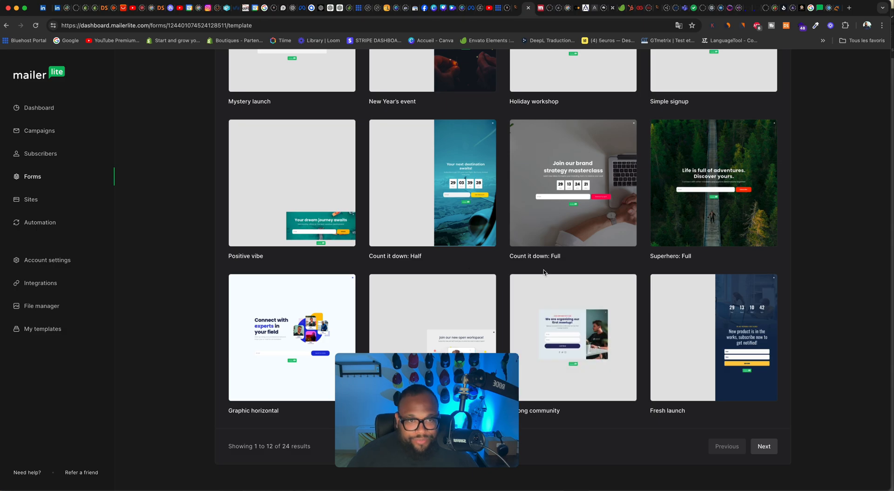
{"action": "mouse_move", "coordinate": [607, 234]}
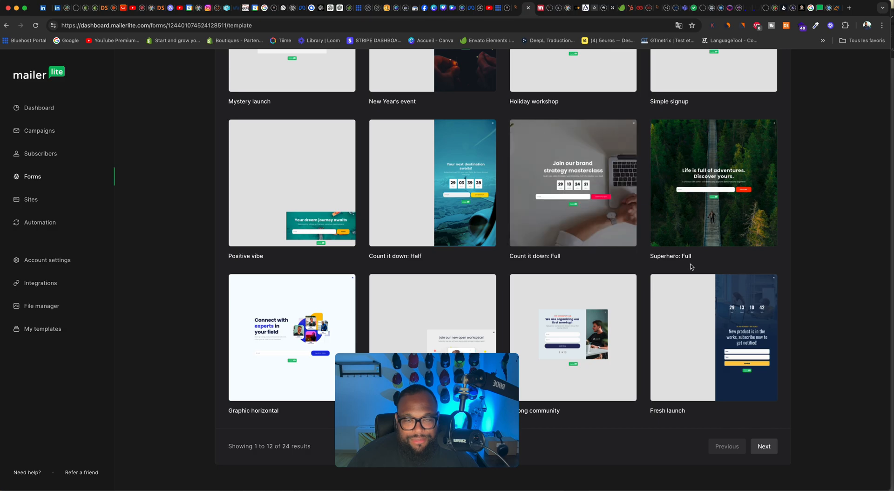
{"action": "scroll", "coordinate": [659, 258], "scroll_direction": "up", "scroll_amount": 5}
{"action": "mouse_move", "coordinate": [576, 257]}
{"action": "scroll", "coordinate": [577, 257], "scroll_direction": "down", "scroll_amount": 5}
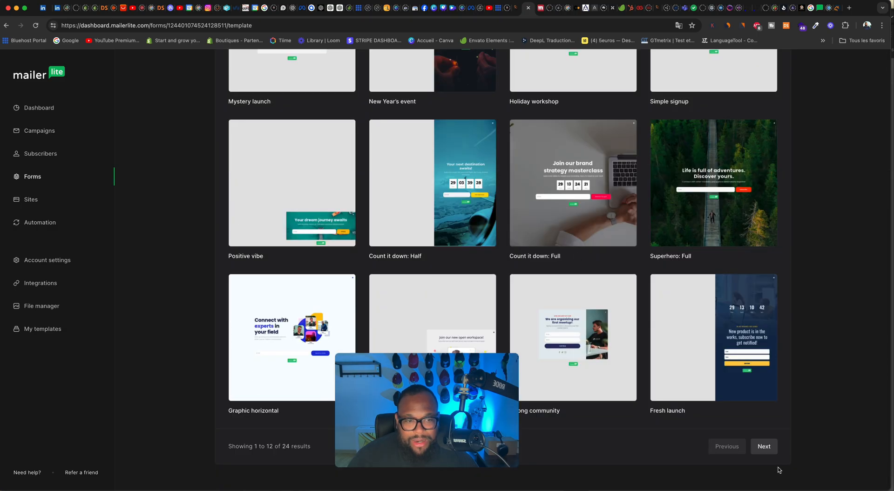
{"action": "left_click", "coordinate": [765, 446]}
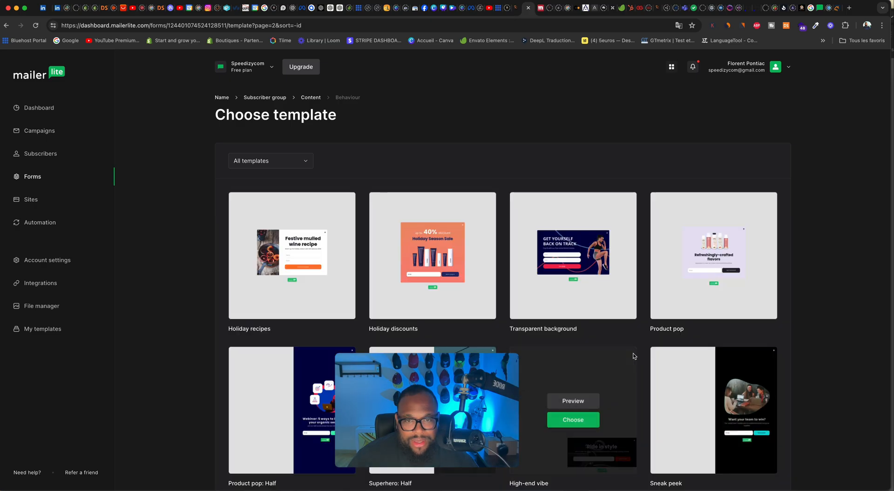
{"action": "scroll", "coordinate": [634, 357], "scroll_direction": "down", "scroll_amount": 2}
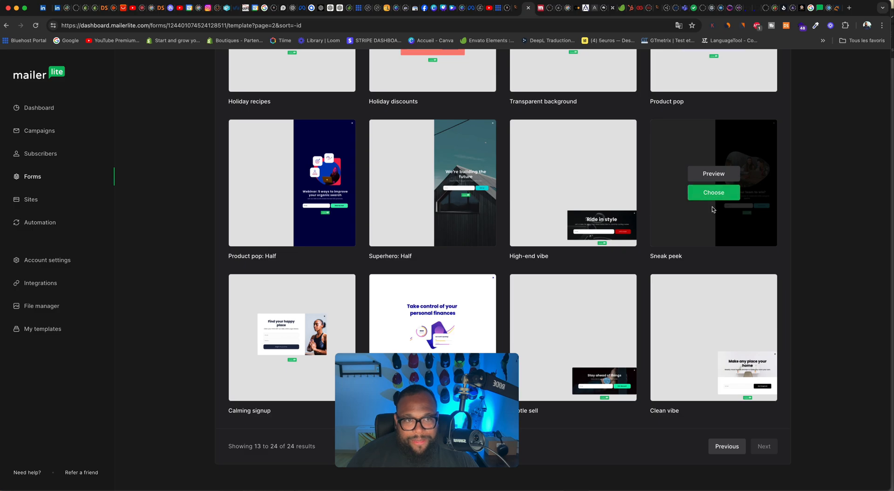
{"action": "left_click", "coordinate": [712, 202]}
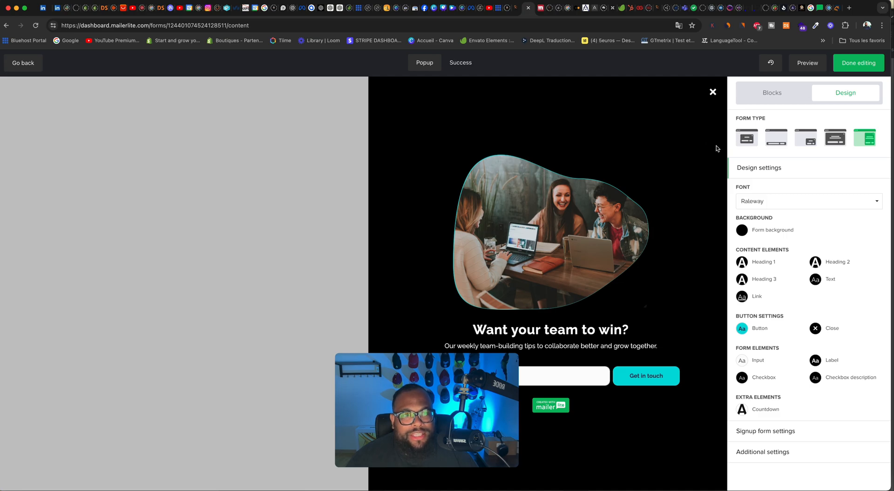
Step: Preview the form in its desktop and mobile versions and return to the editor
{"action": "left_click", "coordinate": [806, 64]}
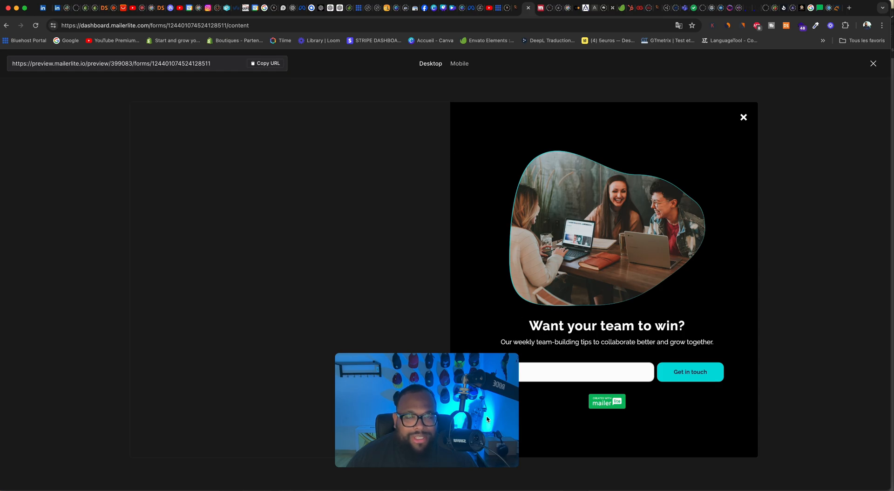
{"action": "left_click", "coordinate": [459, 65]}
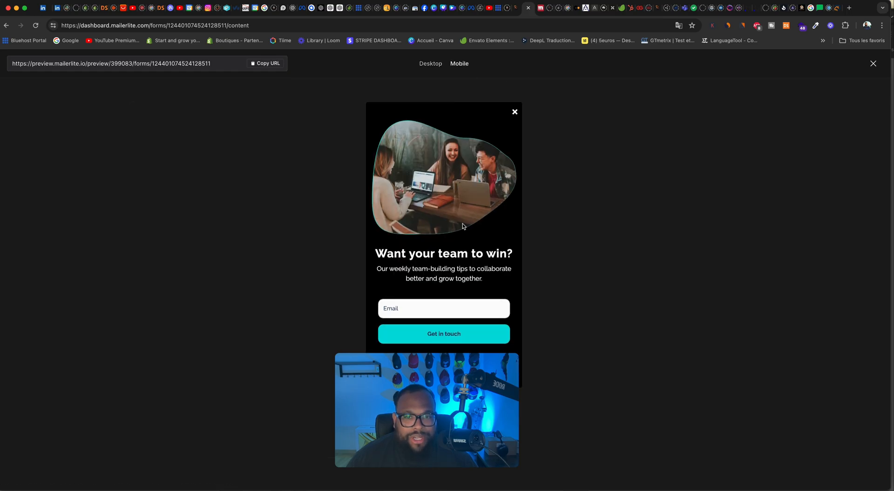
{"action": "left_click", "coordinate": [431, 65]}
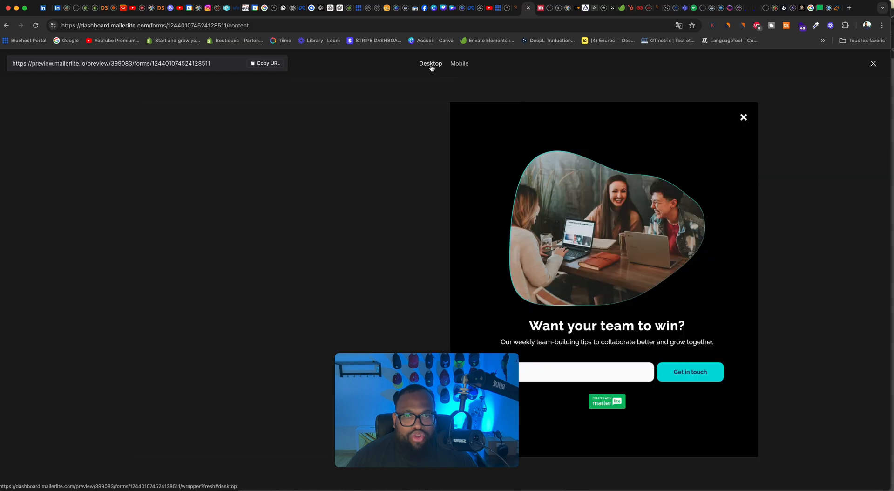
{"action": "left_click", "coordinate": [873, 63]}
Step: Try the corner and full-screen layouts for the form and set its form type to the centred pop-up
{"action": "left_click", "coordinate": [757, 140]}
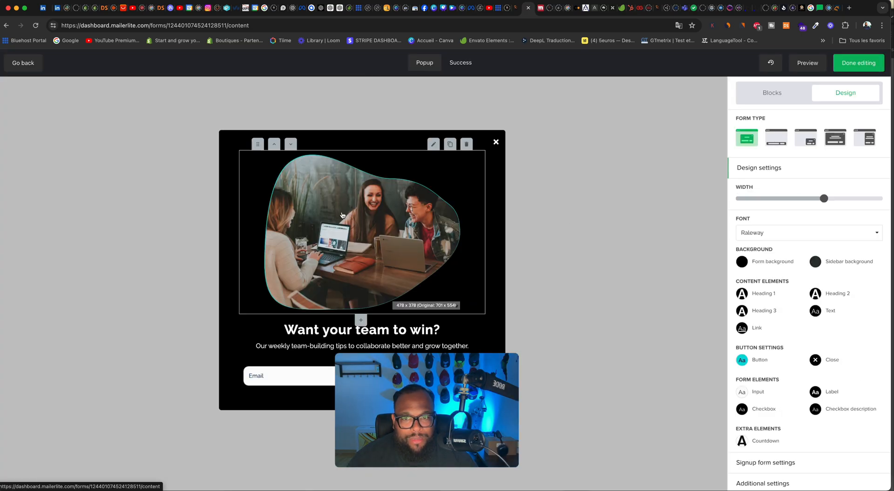
{"action": "left_click_drag", "start_coordinate": [378, 375], "coordinate": [43, 392]}
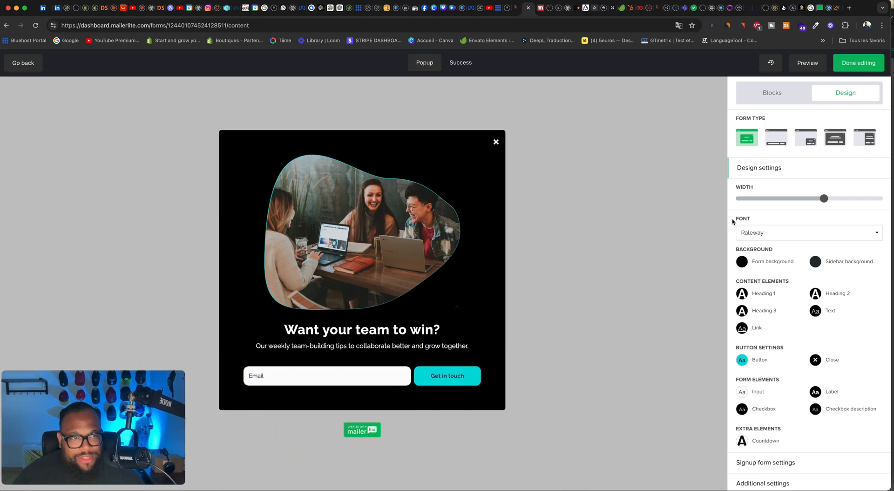
{"action": "left_click", "coordinate": [782, 140]}
{"action": "left_click", "coordinate": [804, 111]}
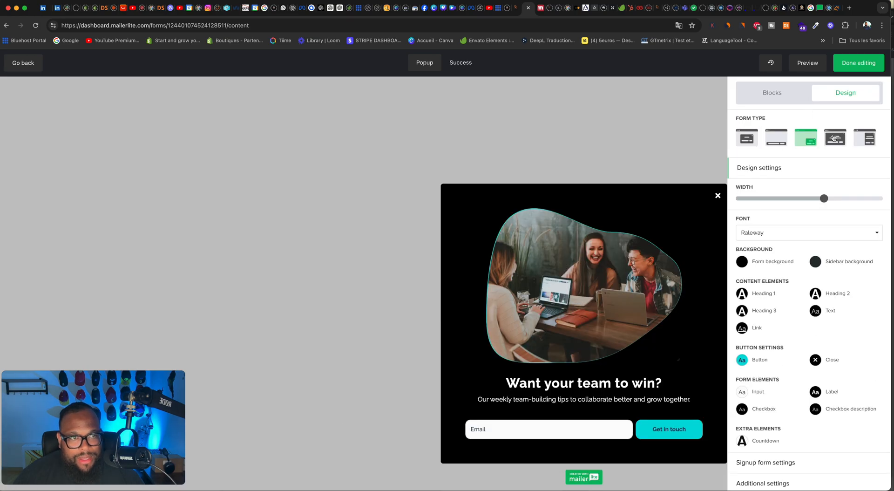
{"action": "left_click", "coordinate": [834, 138]}
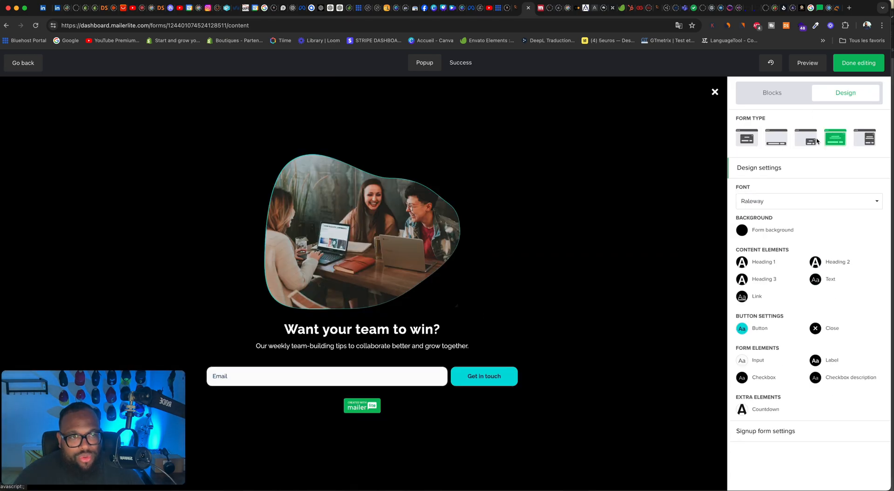
{"action": "left_click", "coordinate": [742, 140]}
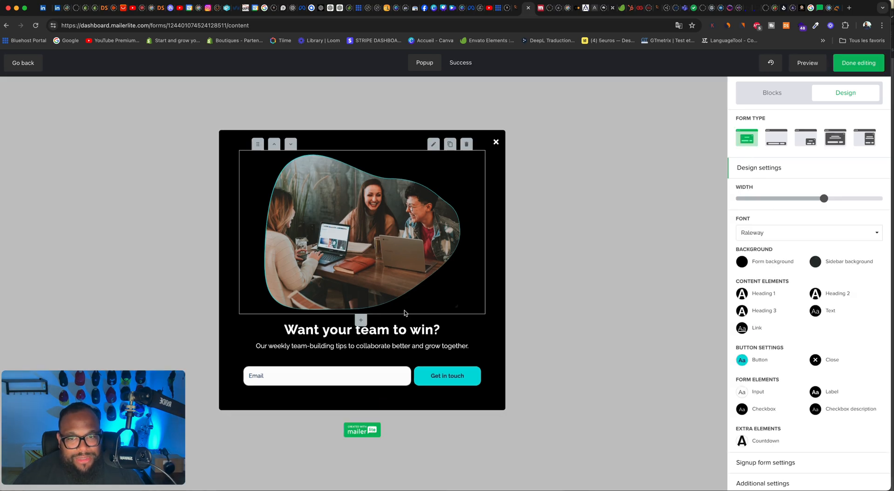
{"action": "left_click", "coordinate": [742, 262]}
{"action": "left_click", "coordinate": [677, 247]}
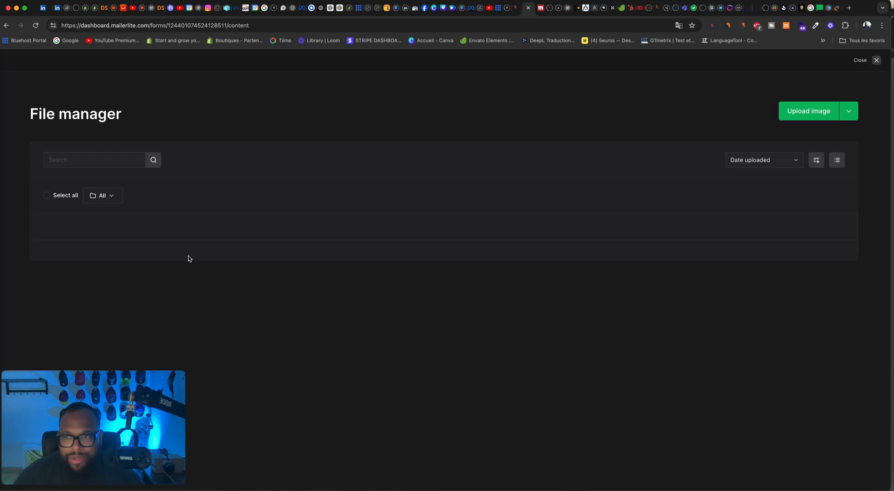
{"action": "left_click", "coordinate": [51, 235]}
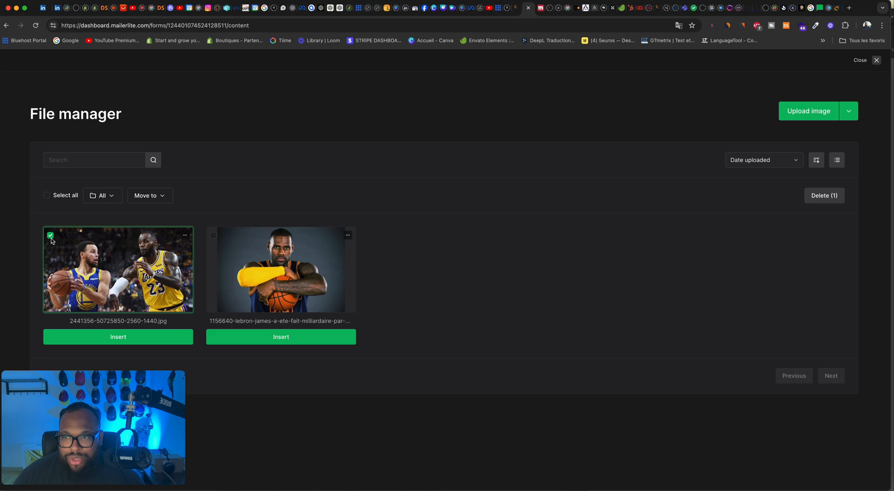
{"action": "left_click", "coordinate": [162, 343]}
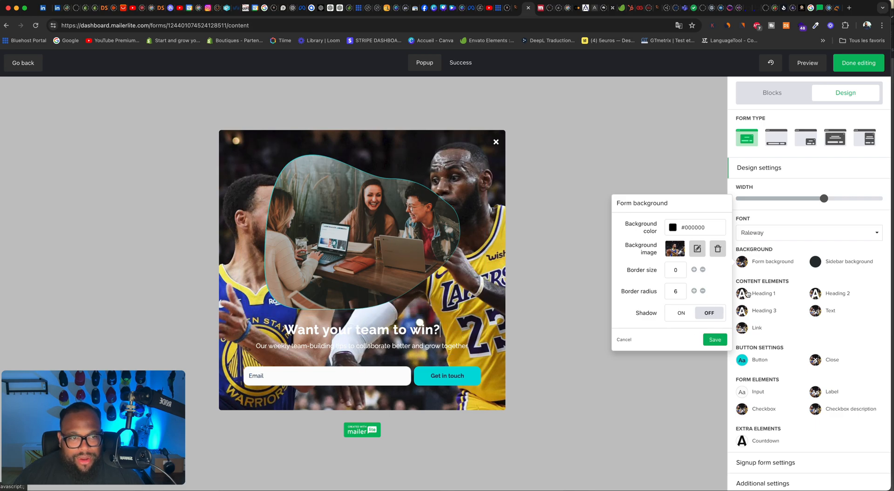
Step: Try a border size of 4 on the form background and reset it to 0
{"action": "left_click", "coordinate": [694, 270]}
{"action": "left_click", "coordinate": [694, 270]}
{"action": "left_click", "coordinate": [694, 270]}
{"action": "left_click", "coordinate": [694, 270]}
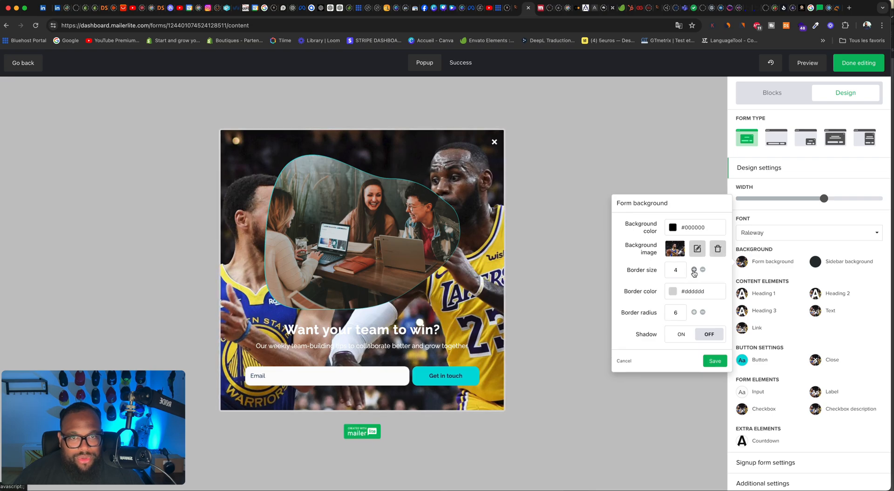
{"action": "left_click", "coordinate": [703, 269]}
{"action": "left_click", "coordinate": [703, 269]}
{"action": "left_click", "coordinate": [703, 270]}
{"action": "left_click", "coordinate": [703, 269]}
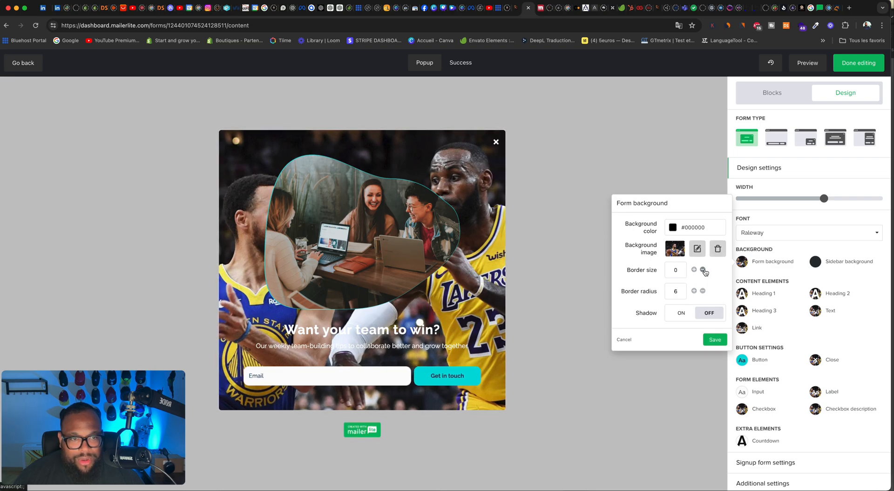
Step: Compare the form background with and without a shadow and leave the shadow on
{"action": "left_click", "coordinate": [675, 317]}
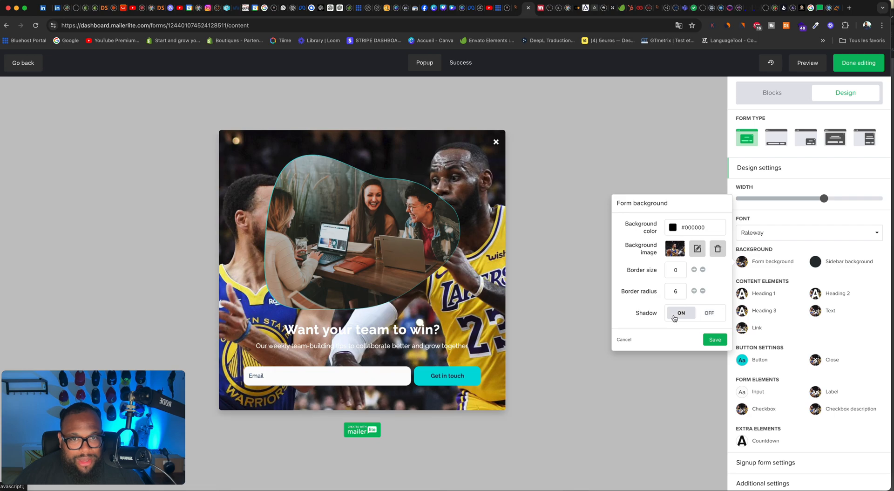
{"action": "left_click", "coordinate": [708, 317]}
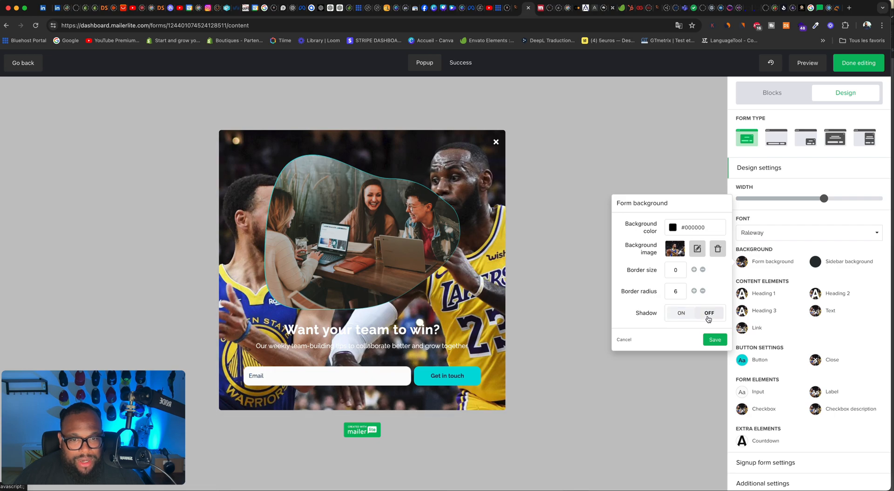
{"action": "left_click", "coordinate": [680, 315]}
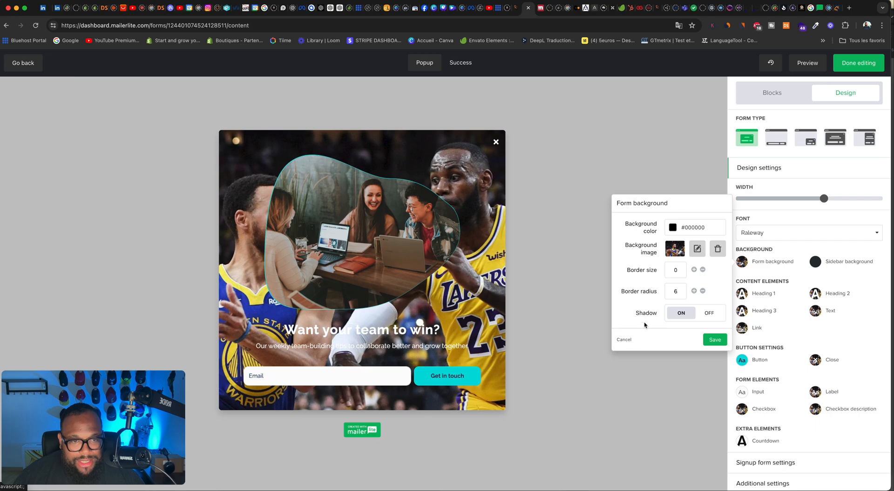
Step: Set the form background's border radius to 20 and the Heading 1 font to Poppins
{"action": "left_click", "coordinate": [694, 292]}
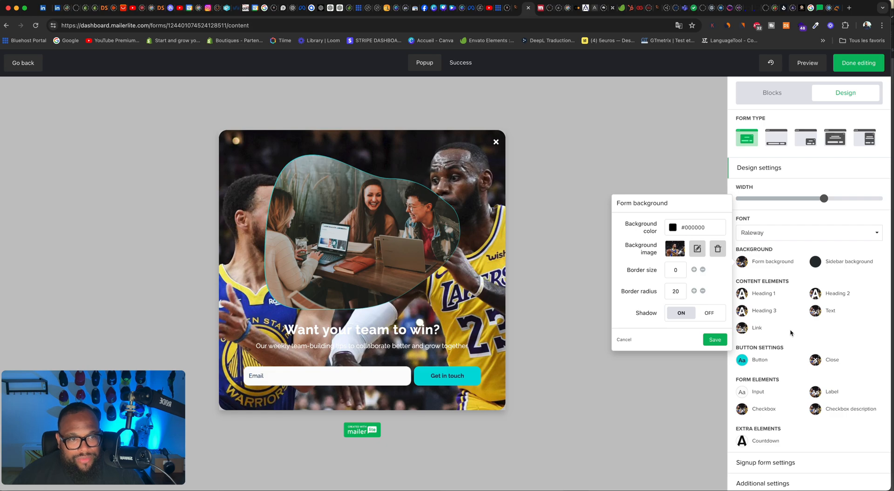
{"action": "left_click", "coordinate": [745, 296]}
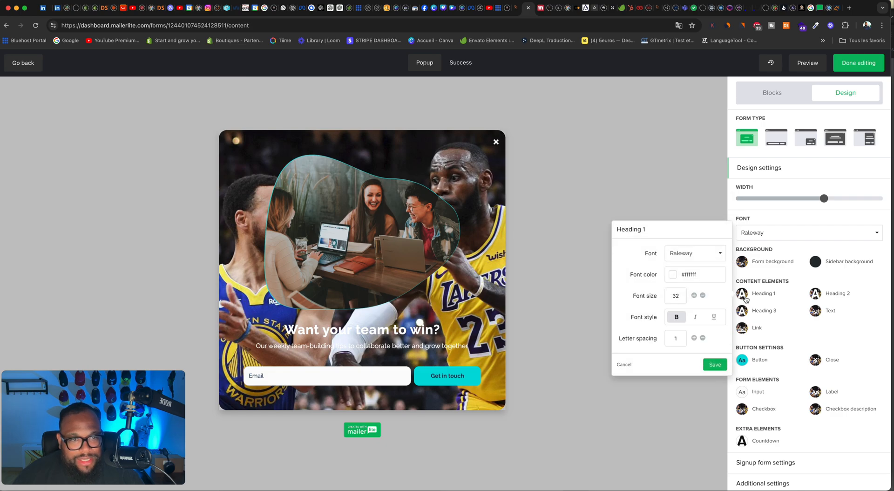
{"action": "left_click", "coordinate": [694, 257]}
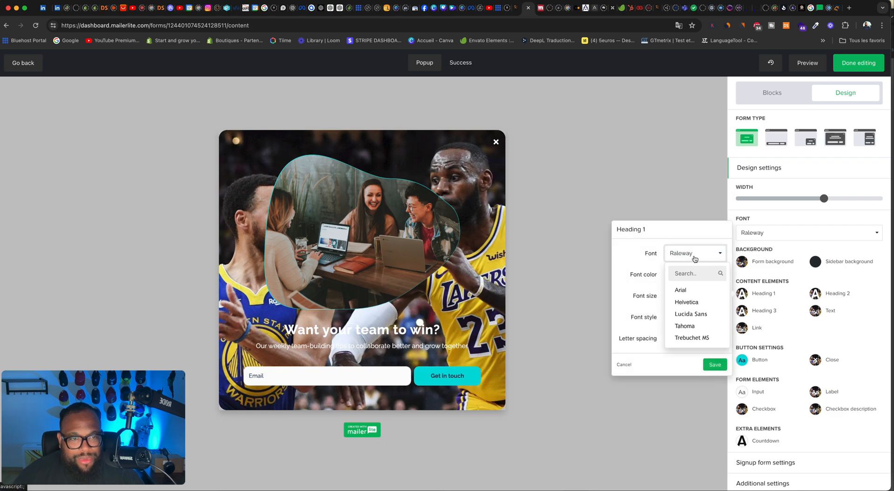
{"action": "left_click", "coordinate": [691, 274]}
{"action": "type", "text": "pop"}
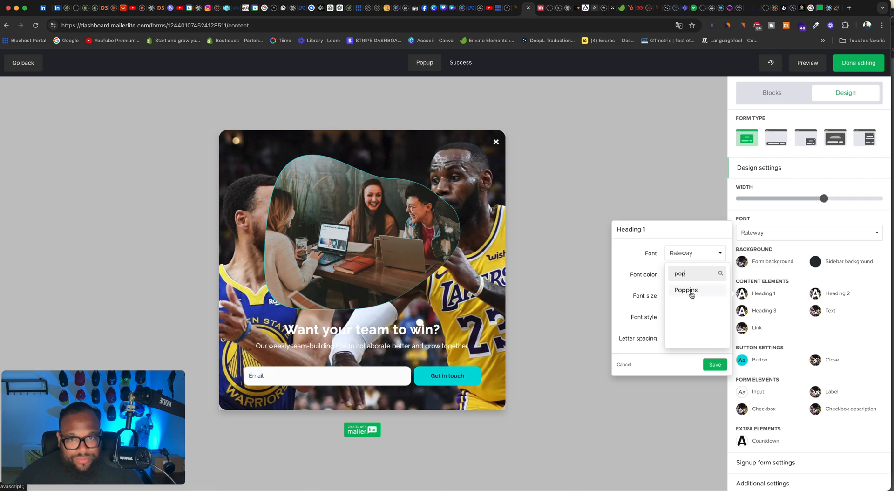
{"action": "left_click", "coordinate": [692, 294]}
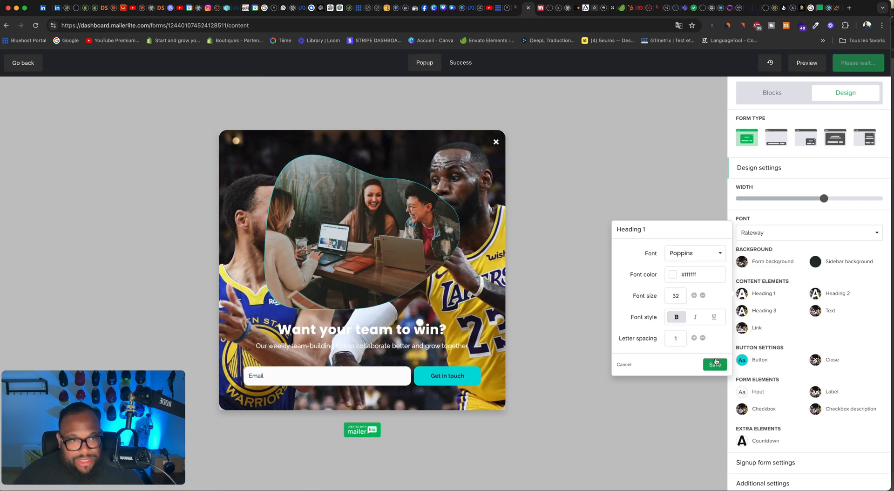
Step: Set the Heading 3 font to Poppins
{"action": "left_click", "coordinate": [740, 316]}
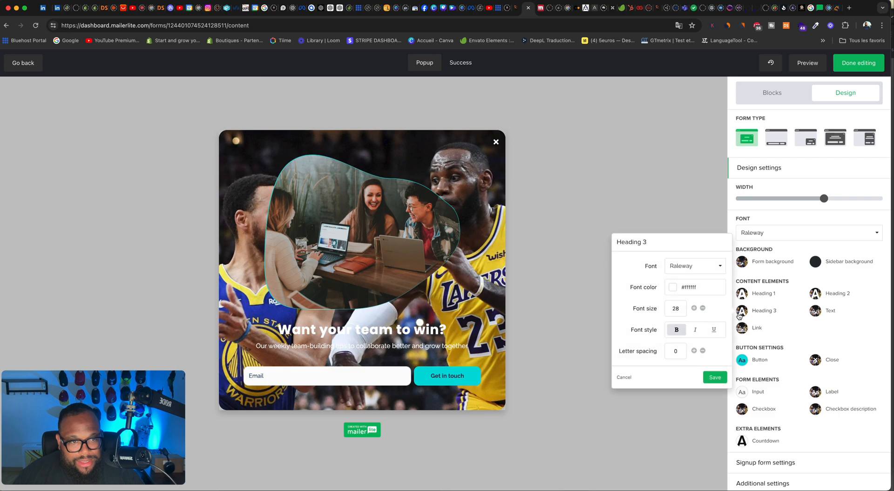
{"action": "left_click", "coordinate": [684, 269]}
{"action": "left_click", "coordinate": [689, 286]}
{"action": "type", "text": "pop"}
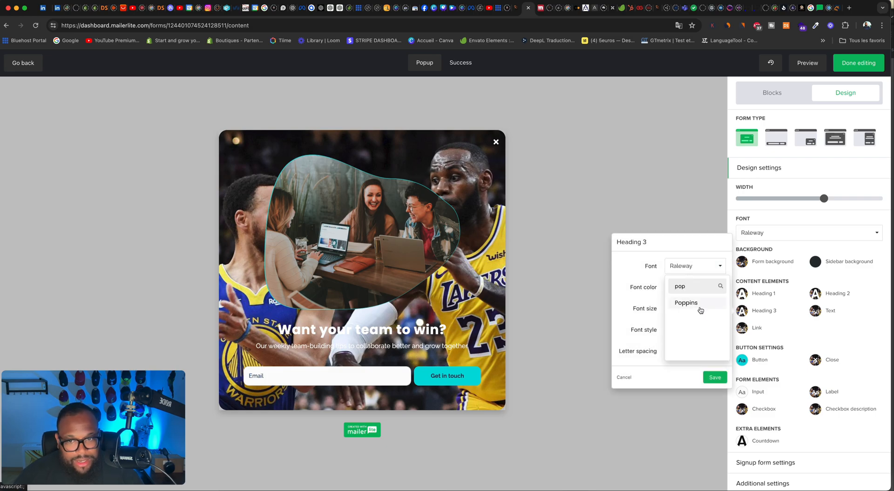
{"action": "left_click", "coordinate": [699, 304]}
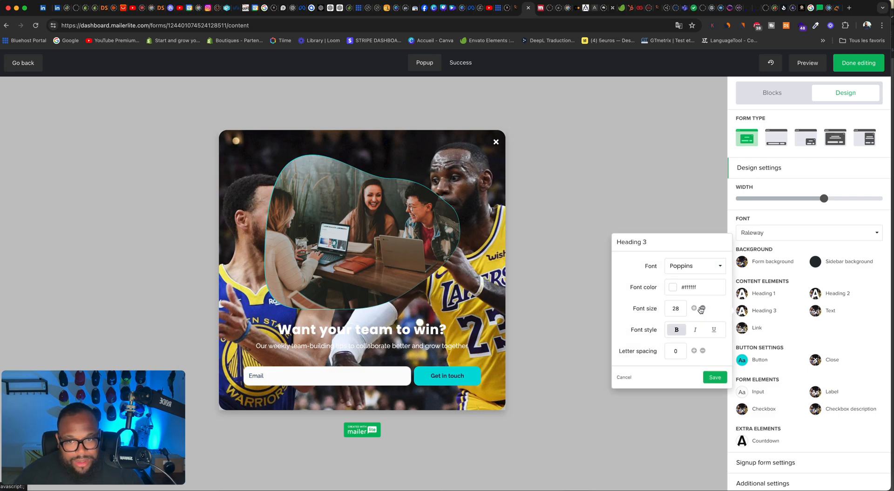
{"action": "left_click", "coordinate": [790, 334]}
Step: Try black and orange for the Heading 1 text and set its font color to yellow #ffd145
{"action": "left_click", "coordinate": [750, 298]}
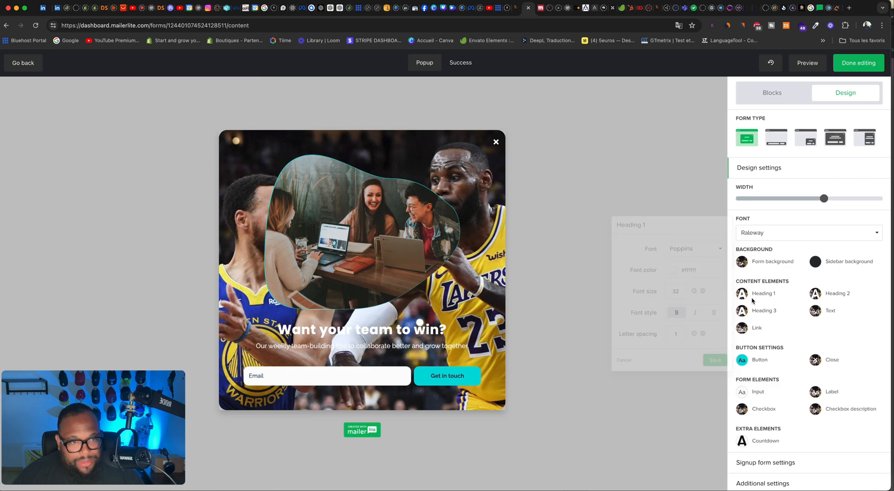
{"action": "left_click", "coordinate": [674, 271]}
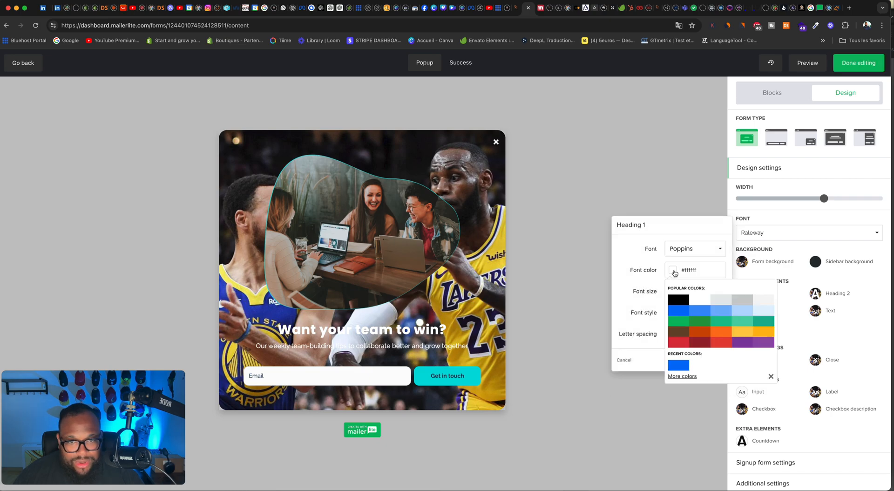
{"action": "left_click", "coordinate": [683, 302]}
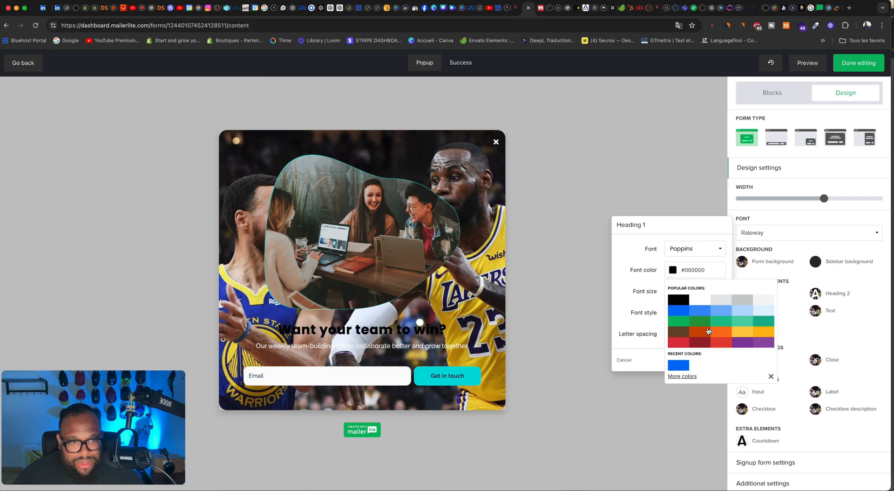
{"action": "left_click", "coordinate": [707, 331]}
{"action": "left_click", "coordinate": [749, 334]}
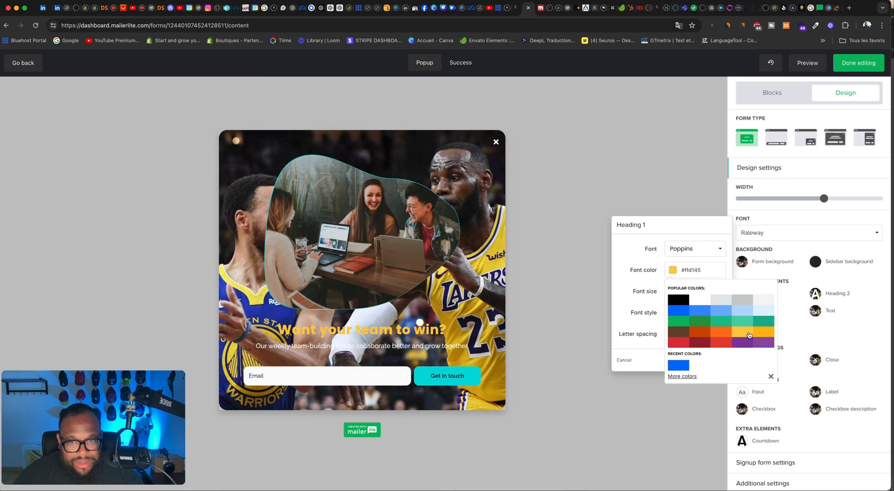
Step: Widen the pop-up form slightly beyond 700, leaving the general font on Raleway
{"action": "left_click", "coordinate": [824, 237]}
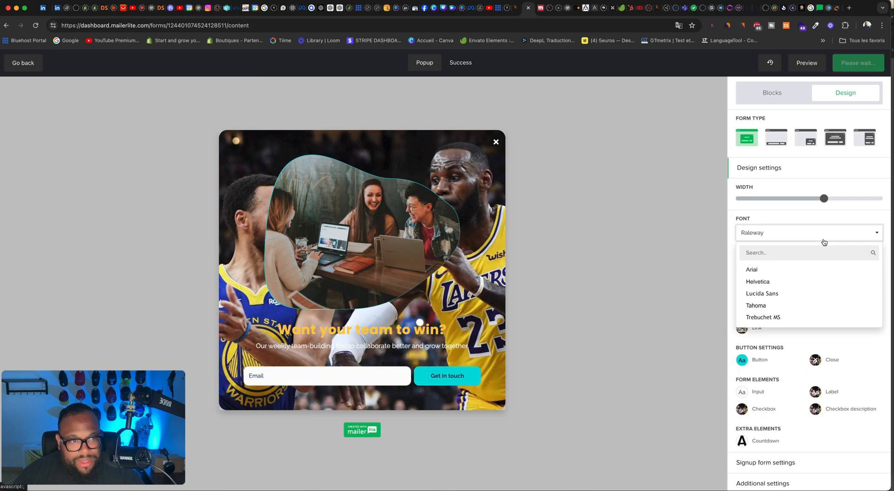
{"action": "left_click", "coordinate": [770, 228]}
{"action": "mouse_move", "coordinate": [801, 200]}
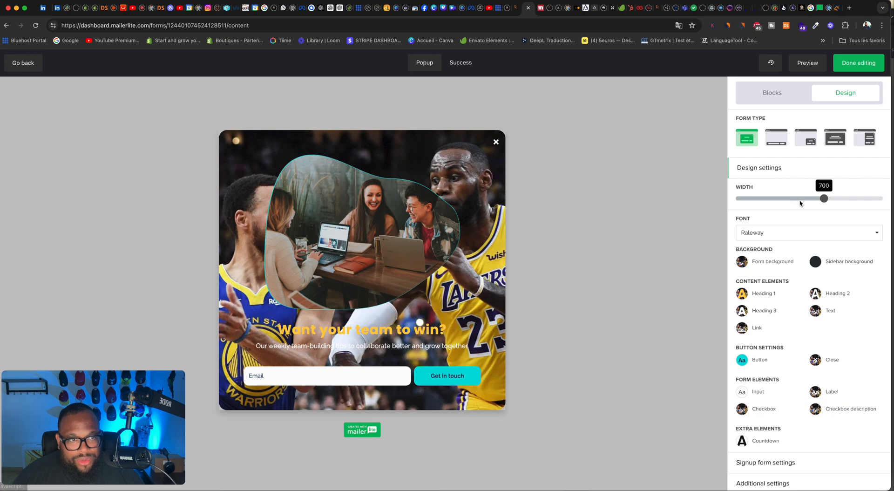
{"action": "left_click_drag", "start_coordinate": [824, 200], "coordinate": [842, 200]}
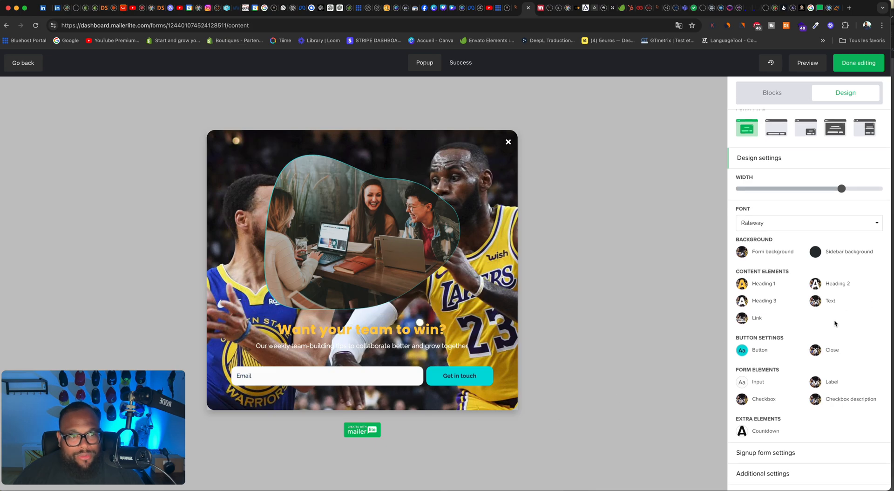
Step: Add the privacy policy statement and the confirmation checkbox to the sign-up form
{"action": "left_click", "coordinate": [784, 464]}
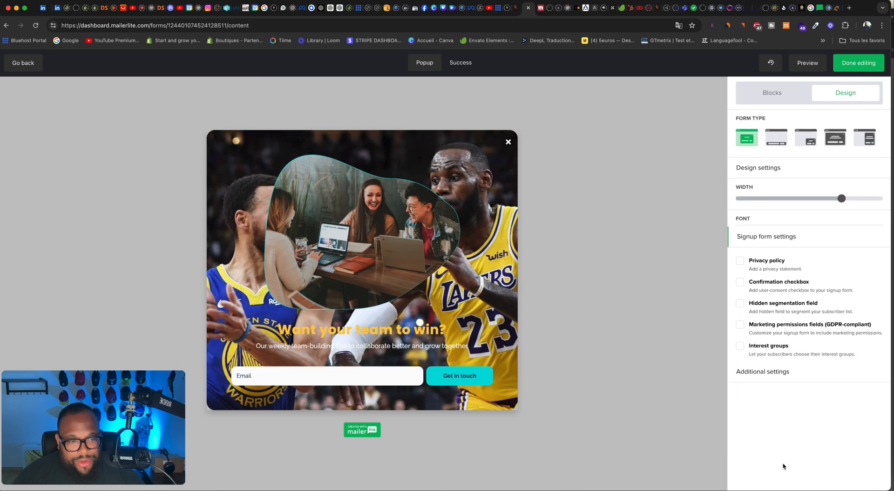
{"action": "left_click", "coordinate": [740, 213]}
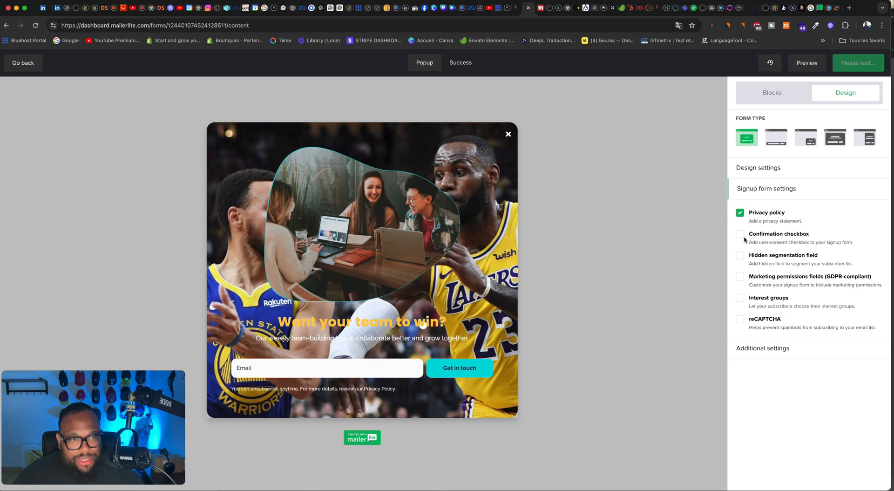
{"action": "left_click", "coordinate": [743, 236]}
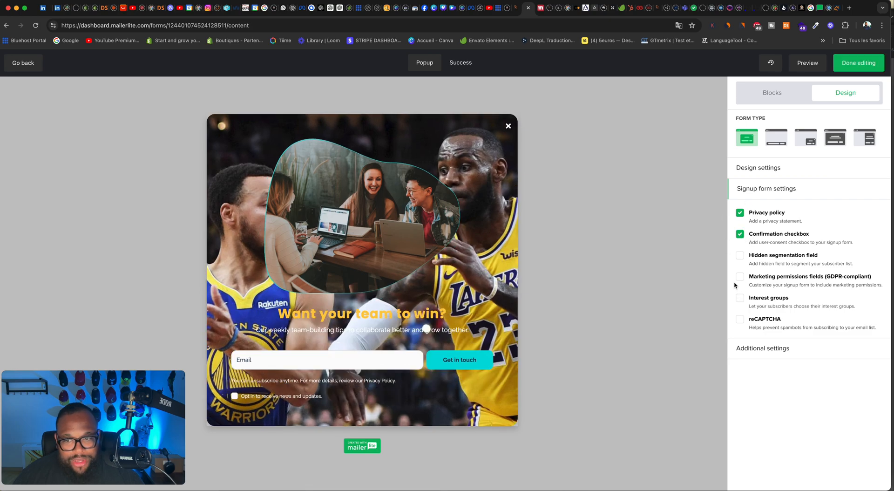
Step: Try the hidden segmentation field, GDPR marketing permissions fields and interest groups options, and turn each off again
{"action": "left_click", "coordinate": [741, 257]}
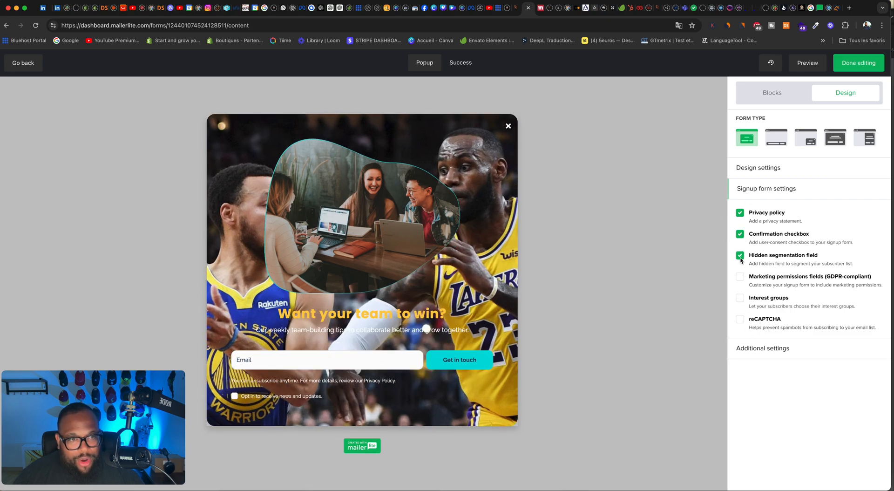
{"action": "left_click", "coordinate": [741, 256]}
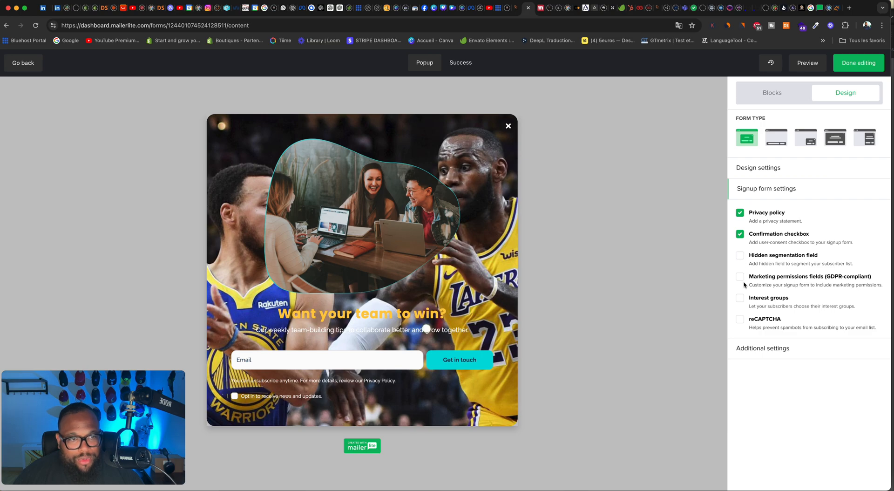
{"action": "left_click", "coordinate": [742, 278]}
{"action": "left_click", "coordinate": [741, 277]}
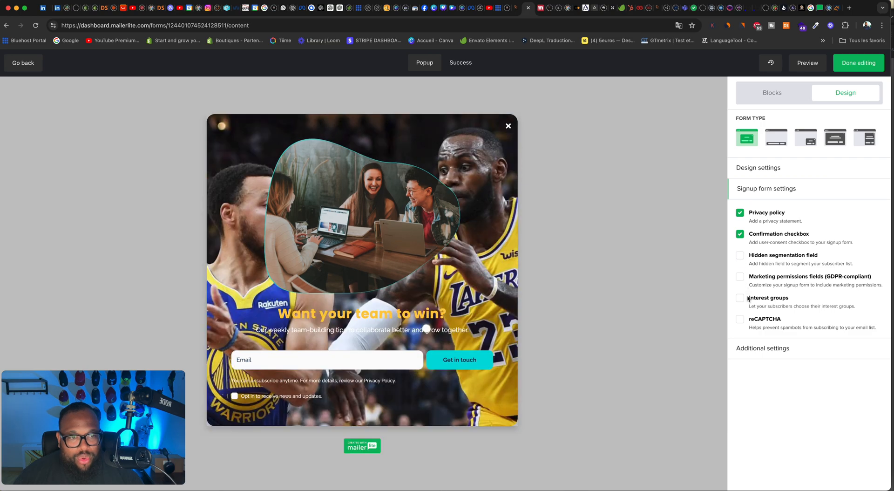
{"action": "left_click", "coordinate": [745, 300]}
{"action": "left_click", "coordinate": [746, 300]}
Step: Enable reCAPTCHA on the sign-up form and finish editing it to reach the behavior settings
{"action": "left_click", "coordinate": [743, 320]}
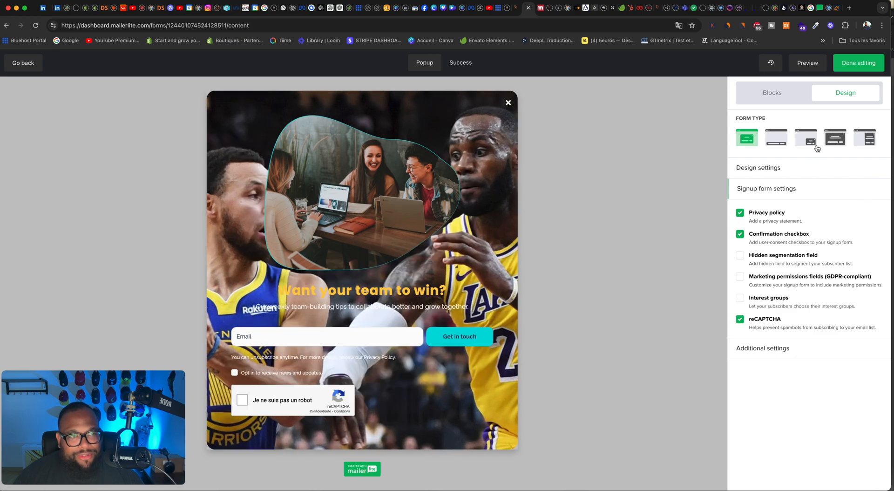
{"action": "left_click", "coordinate": [853, 69]}
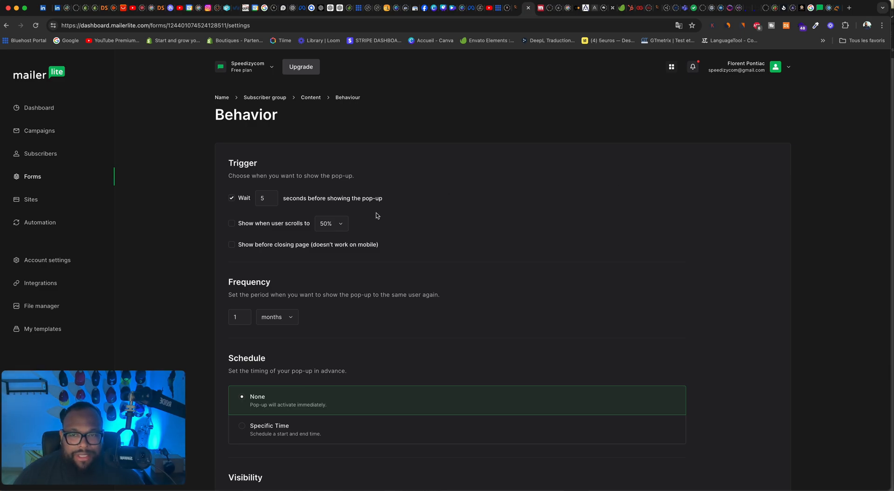
Step: Translate the behavior page into French and set the pop-up to wait 2 seconds before showing
{"action": "right_click", "coordinate": [522, 199]}
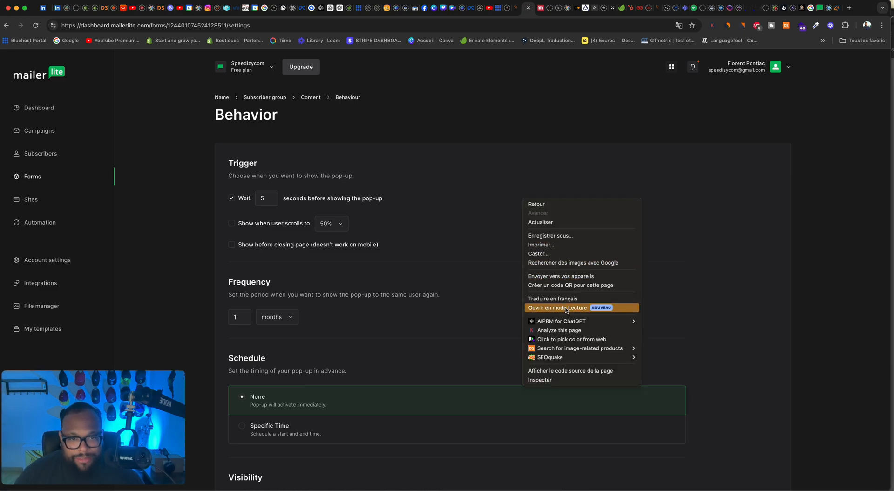
{"action": "left_click", "coordinate": [565, 302]}
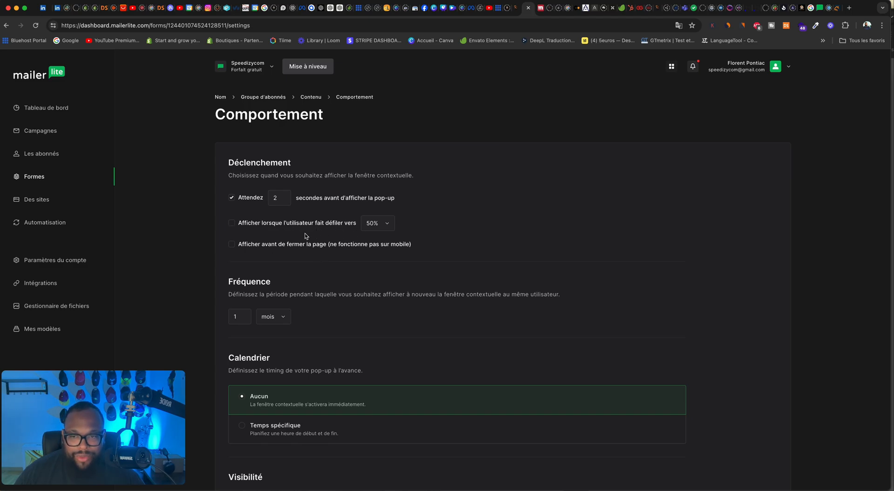
Step: Set the pop-up frequency to always and save the behavior settings
{"action": "scroll", "coordinate": [306, 236], "scroll_direction": "down", "scroll_amount": 3}
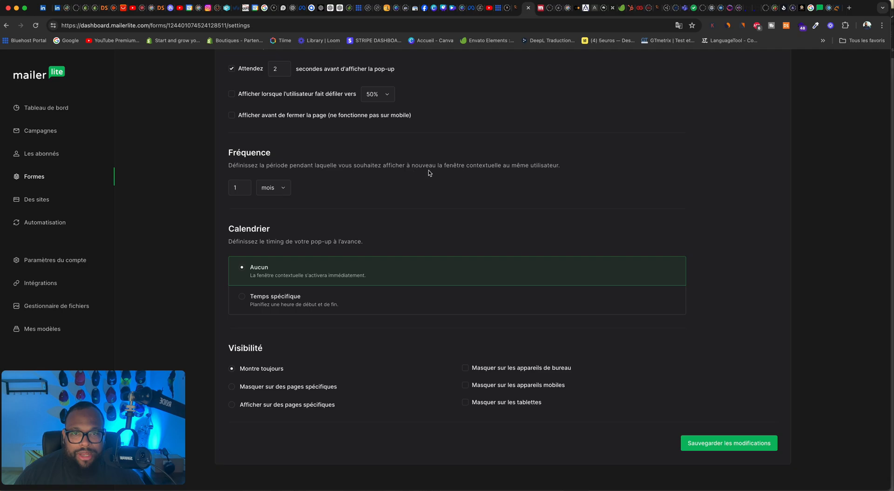
{"action": "left_click", "coordinate": [274, 189]}
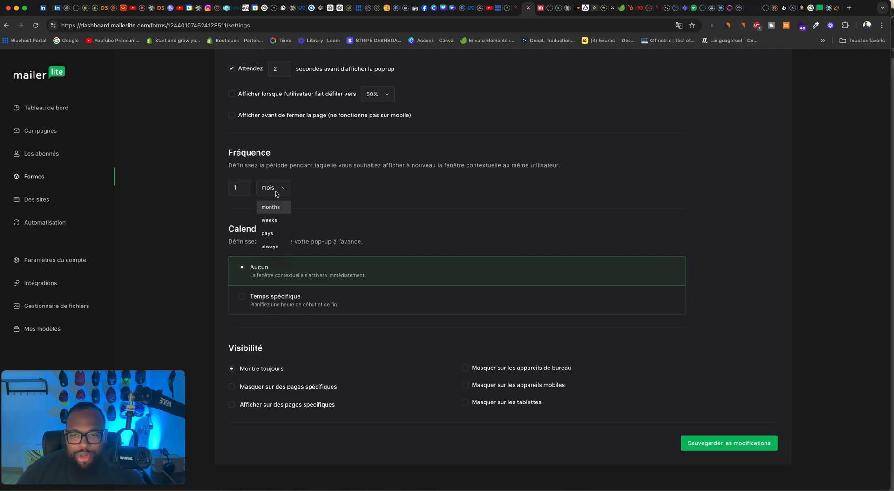
{"action": "left_click", "coordinate": [287, 245]}
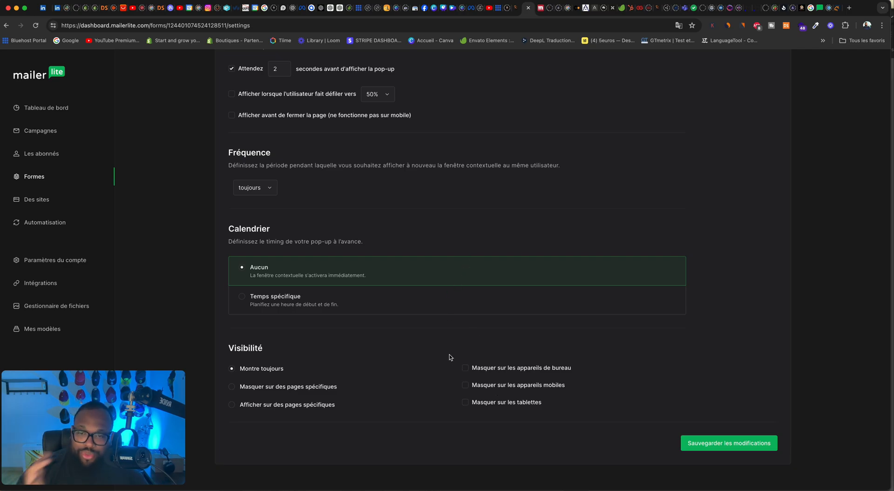
{"action": "scroll", "coordinate": [425, 315], "scroll_direction": "up", "scroll_amount": 3}
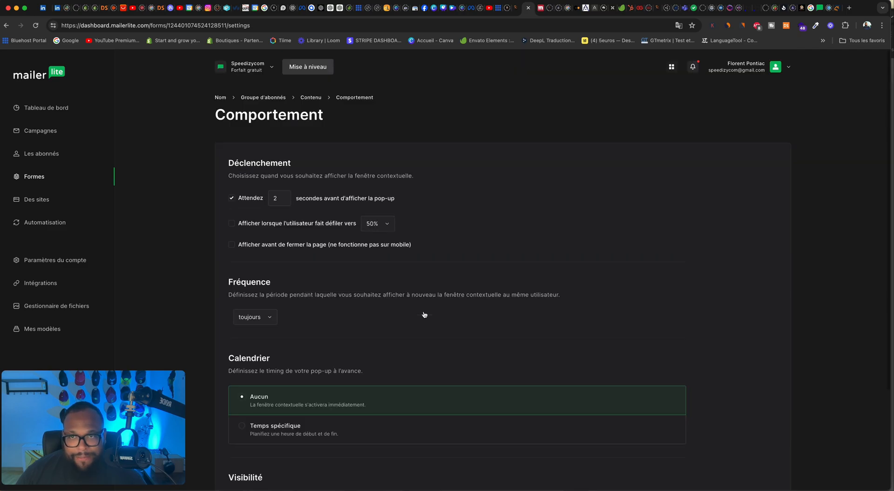
{"action": "scroll", "coordinate": [427, 314], "scroll_direction": "down", "scroll_amount": 3}
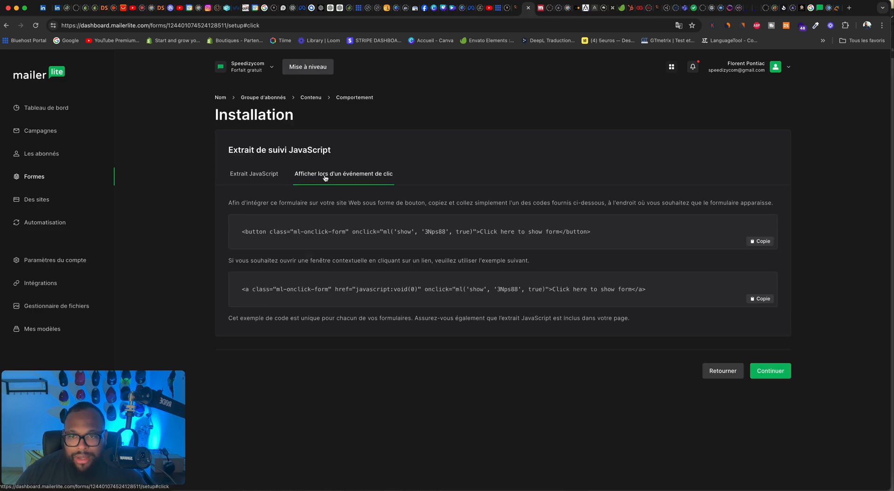
Step: Show the JavaScript tracking snippet in the form's installation instructions
{"action": "left_click", "coordinate": [256, 175]}
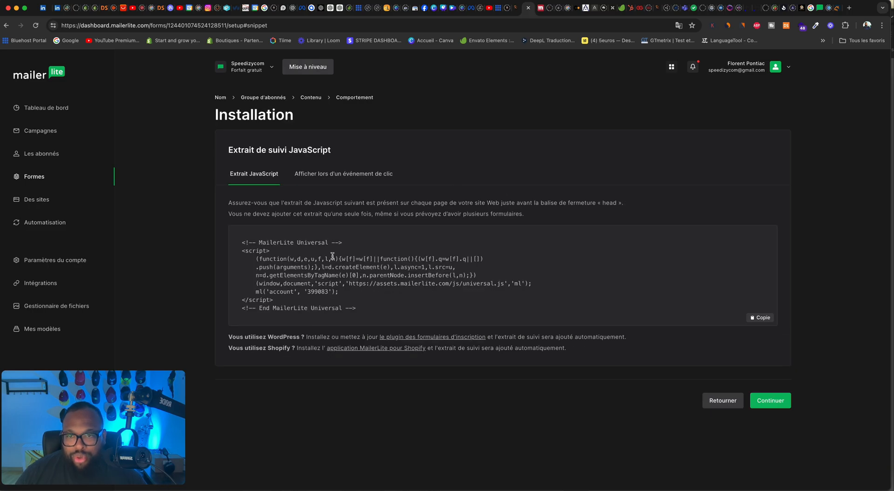
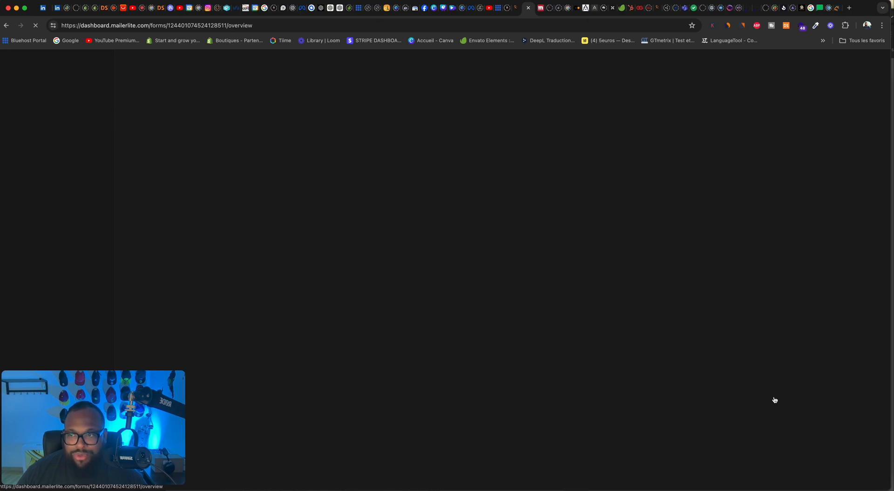
Step: Review the overview of the Test 3 idem pop-up form and show its analytics
{"action": "mouse_move", "coordinate": [554, 362]}
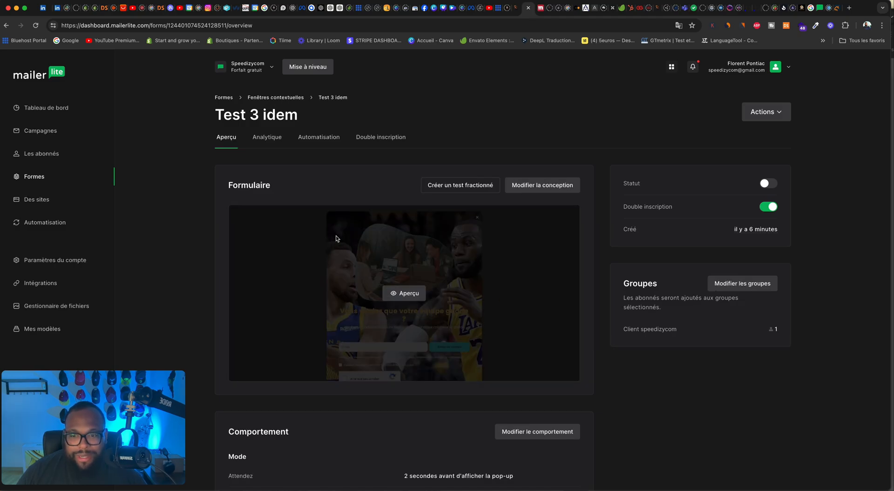
{"action": "scroll", "coordinate": [340, 242], "scroll_direction": "down", "scroll_amount": 9}
{"action": "scroll", "coordinate": [342, 246], "scroll_direction": "up", "scroll_amount": 9}
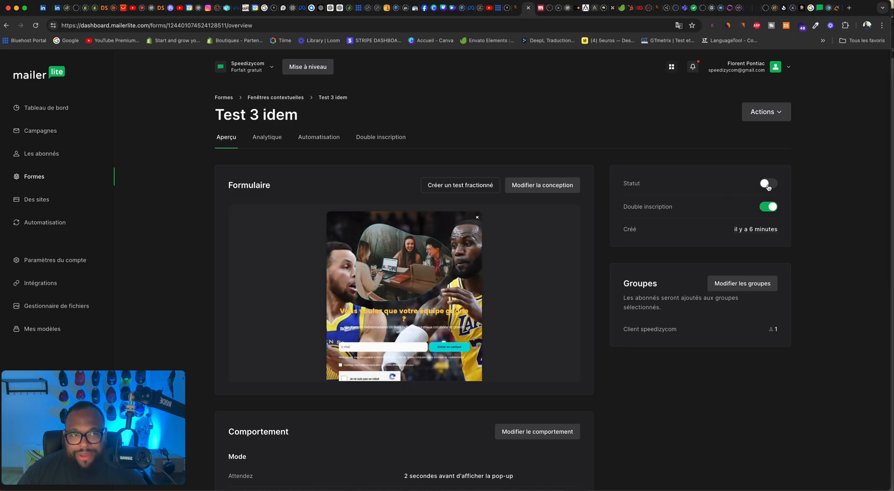
{"action": "left_click", "coordinate": [276, 143]}
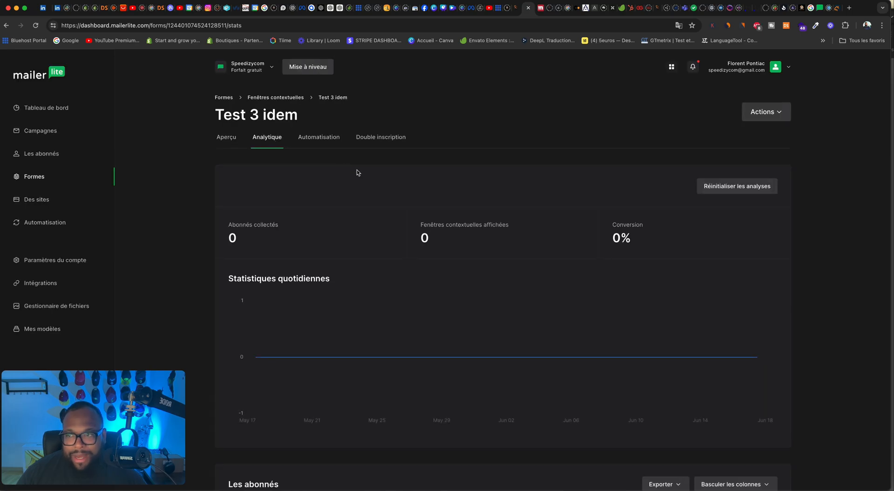
Step: Return to the list of pop-up forms and preview the Idem pop-up form
{"action": "left_click", "coordinate": [37, 178]}
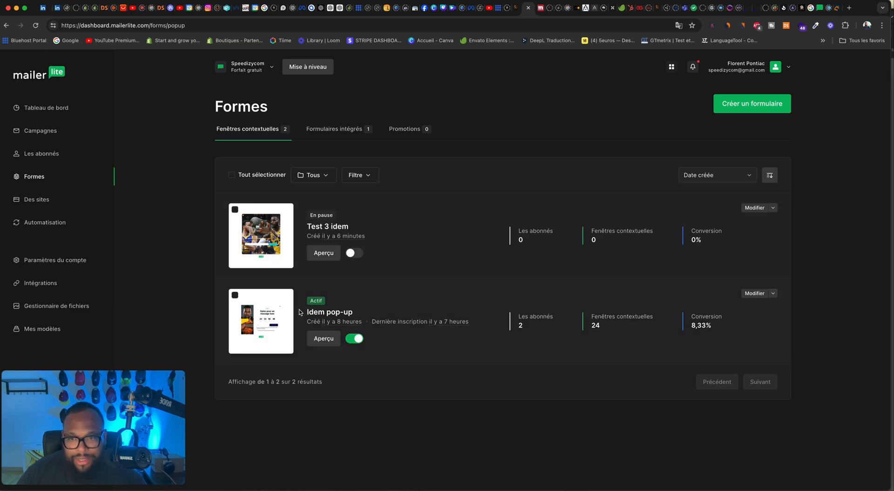
{"action": "mouse_move", "coordinate": [290, 313]}
{"action": "left_click", "coordinate": [284, 309]}
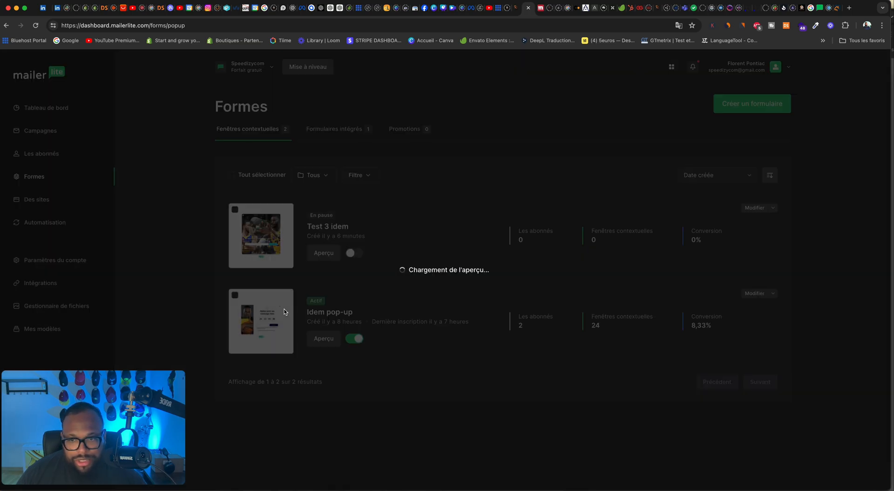
{"action": "left_click", "coordinate": [597, 149]}
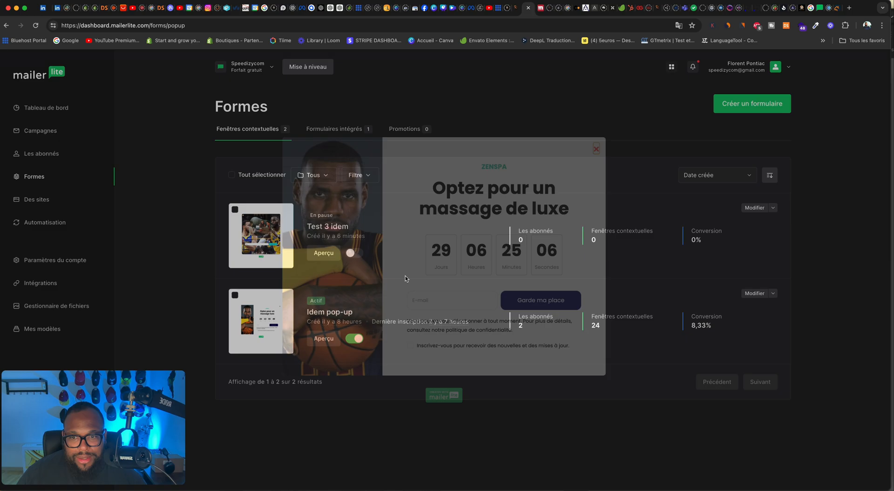
Step: Examine the analytics of the Idem pop-up form, including its conversion, daily statistics and collected subscribers
{"action": "left_click", "coordinate": [329, 339]}
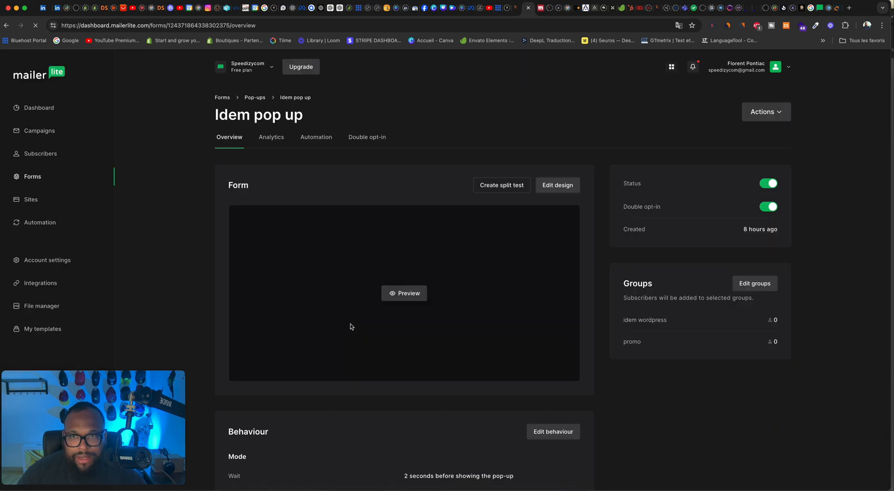
{"action": "left_click", "coordinate": [263, 139]}
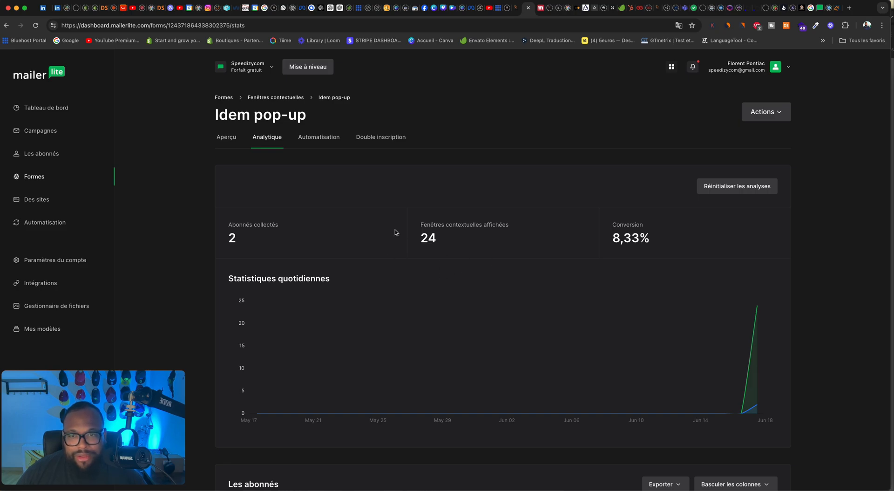
{"action": "scroll", "coordinate": [455, 267], "scroll_direction": "down", "scroll_amount": 3}
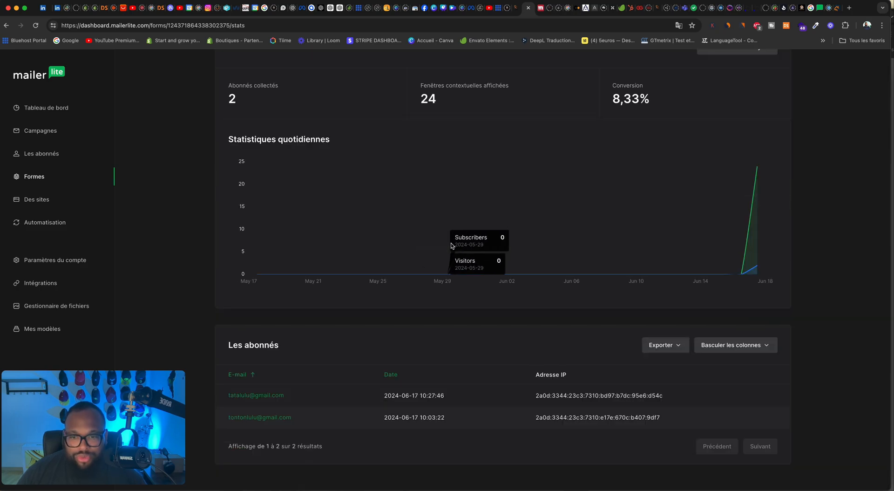
{"action": "scroll", "coordinate": [384, 236], "scroll_direction": "up", "scroll_amount": 1}
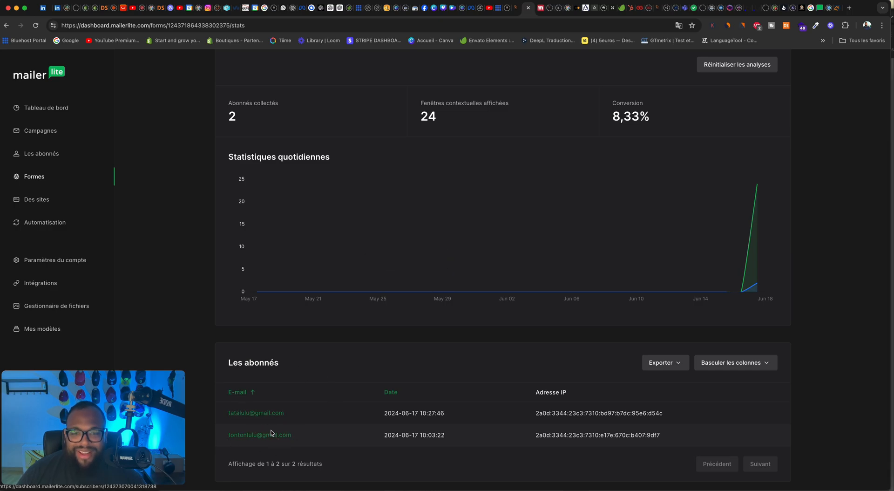
{"action": "scroll", "coordinate": [295, 388], "scroll_direction": "up", "scroll_amount": 3}
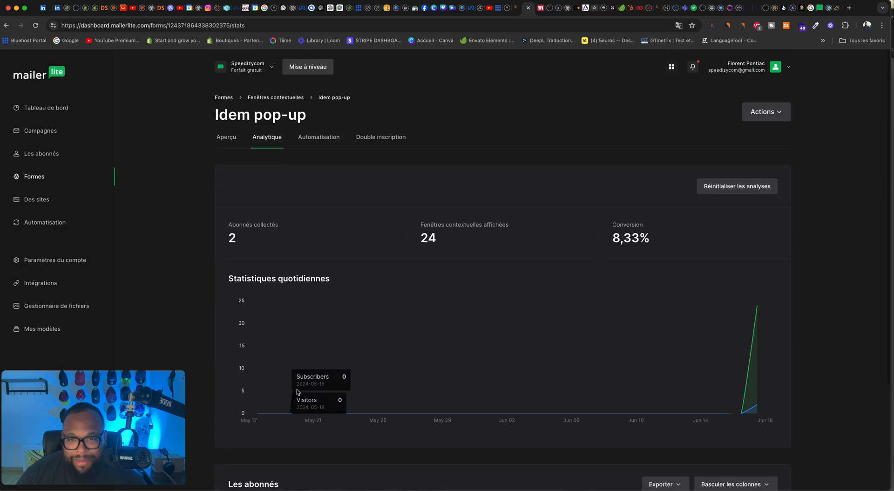
{"action": "scroll", "coordinate": [261, 372], "scroll_direction": "down", "scroll_amount": 2}
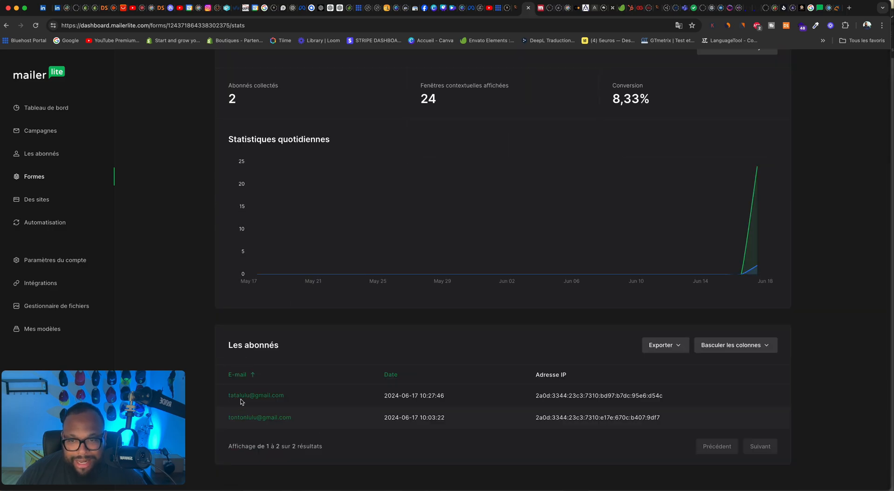
{"action": "scroll", "coordinate": [270, 399], "scroll_direction": "up", "scroll_amount": 3}
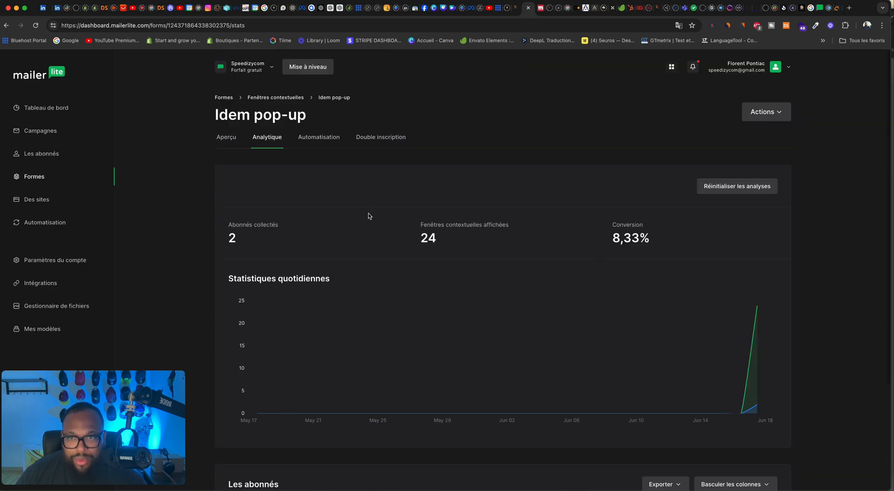
Step: Create an automation for the Idem pop-up form and add an e-mail as its first step
{"action": "left_click", "coordinate": [309, 138]}
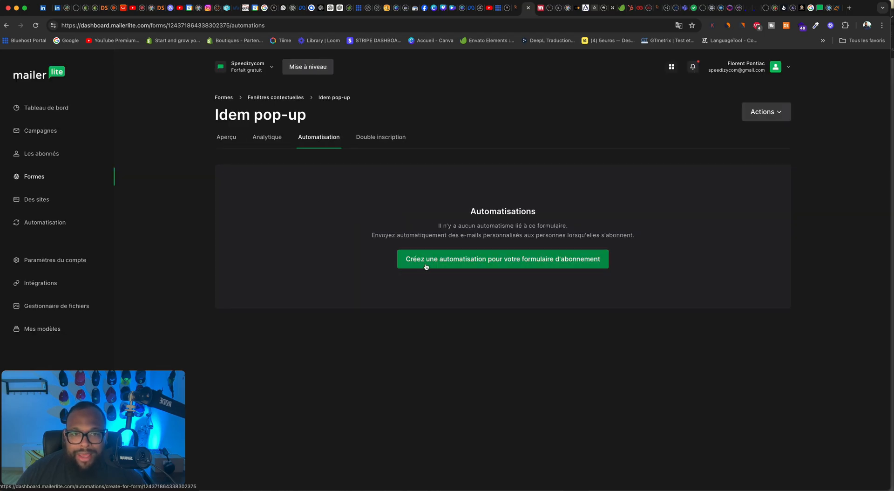
{"action": "left_click", "coordinate": [474, 263]}
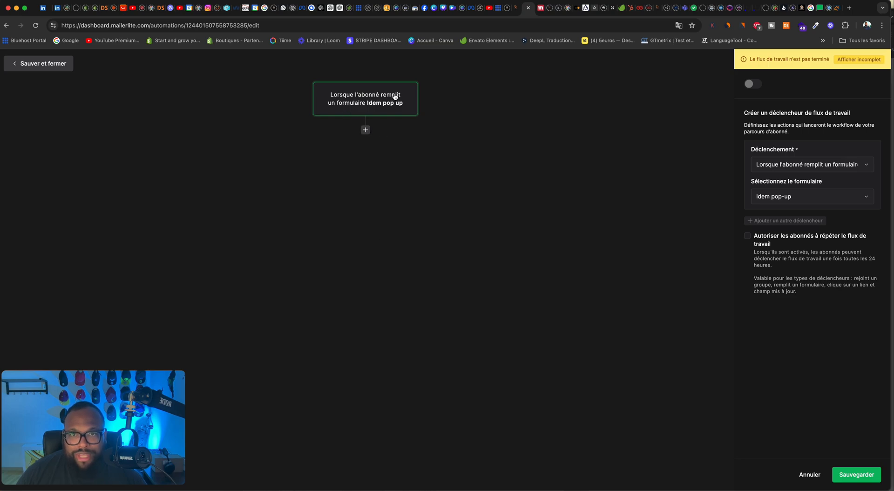
{"action": "left_click", "coordinate": [365, 131]}
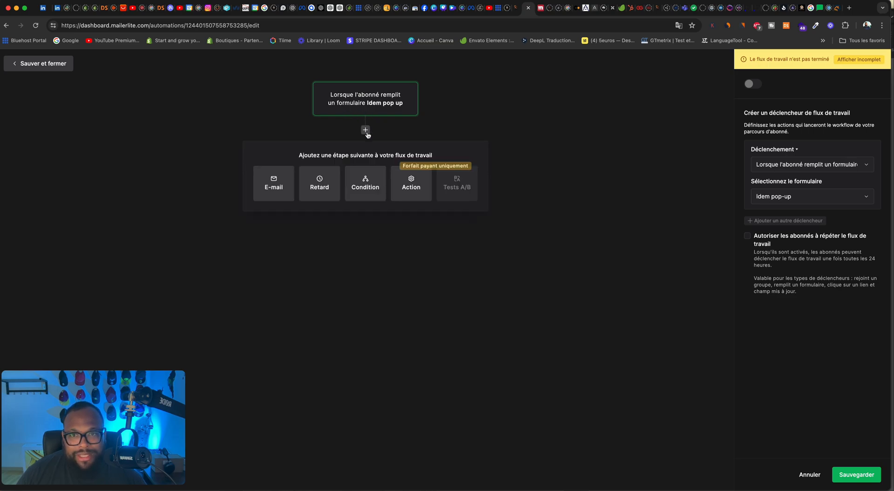
{"action": "left_click", "coordinate": [275, 185]}
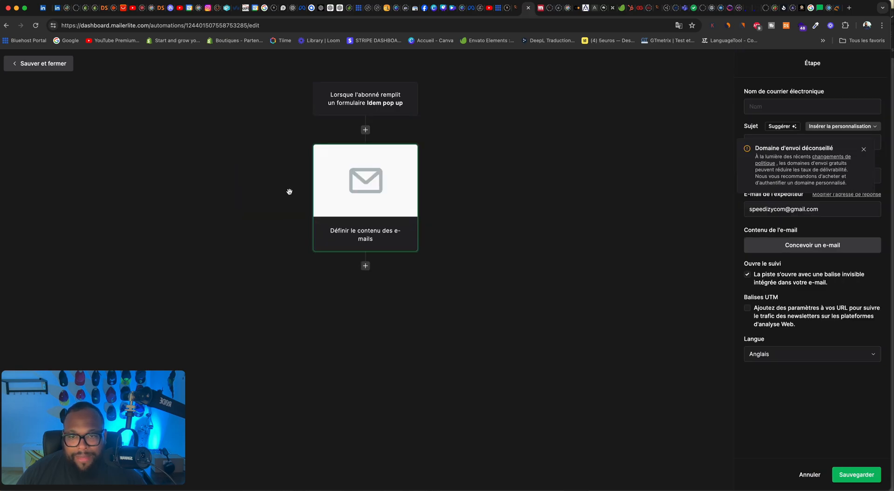
Step: Add a condition after the first e-mail and an e-mail on the condition's "yes" branch
{"action": "left_click", "coordinate": [366, 267]}
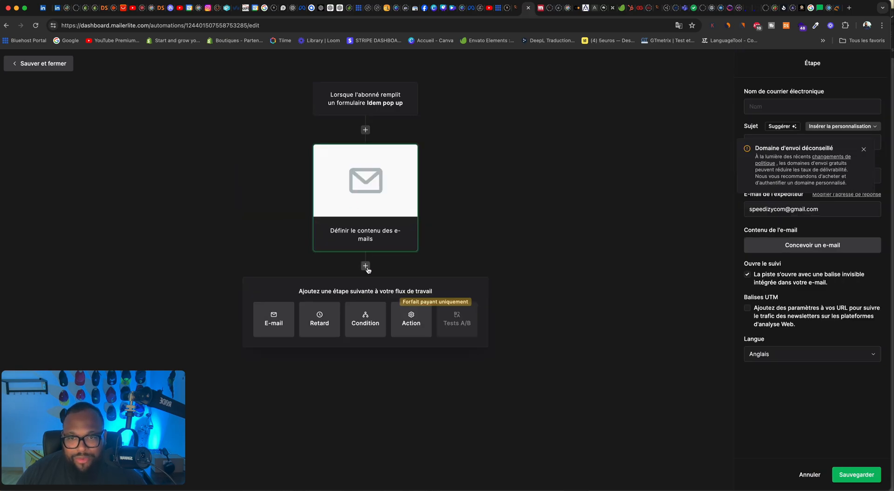
{"action": "left_click", "coordinate": [370, 316]}
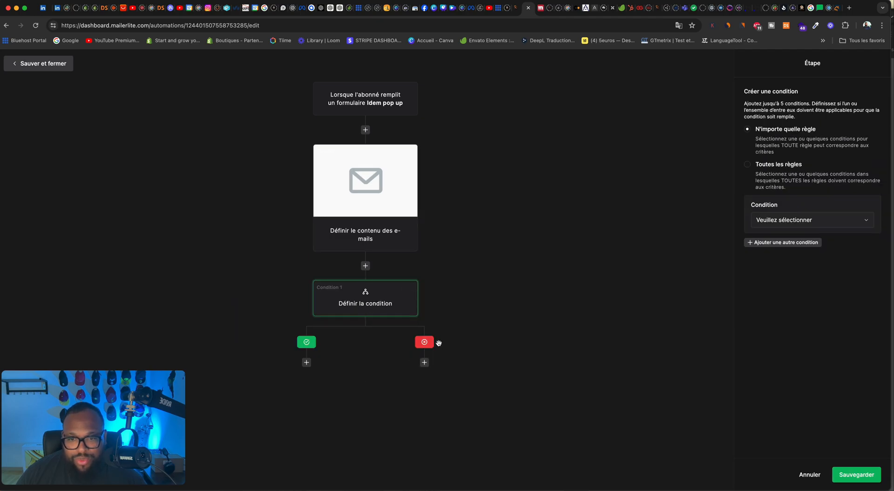
{"action": "left_click", "coordinate": [306, 362]}
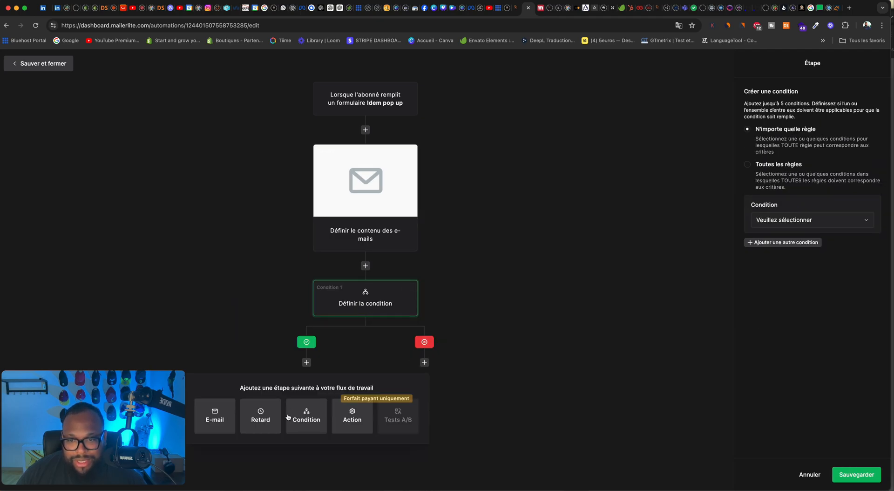
{"action": "left_click", "coordinate": [216, 416]}
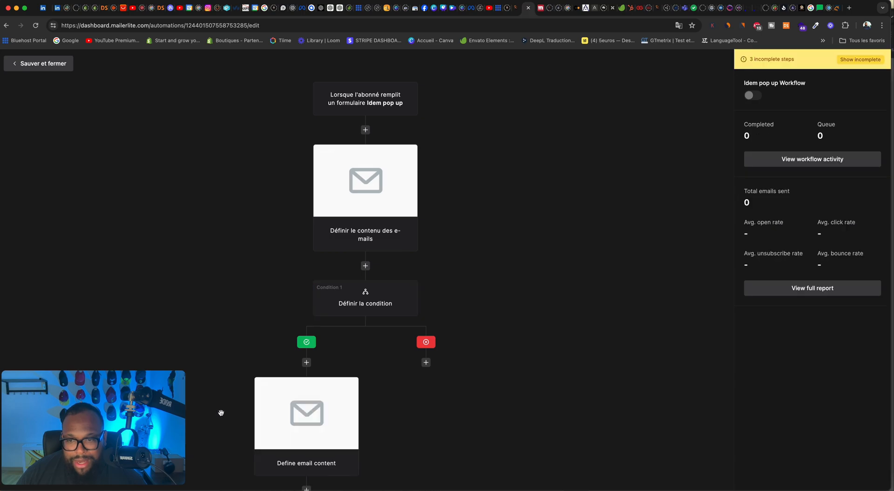
Step: Add an action on the condition's "no" branch and choose to mark the subscriber as unsubscribed
{"action": "left_click", "coordinate": [426, 362]}
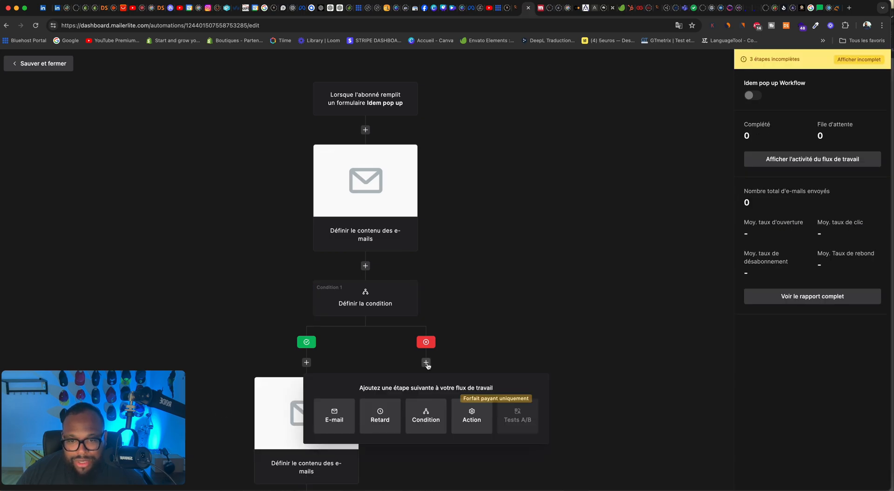
{"action": "left_click", "coordinate": [469, 414]}
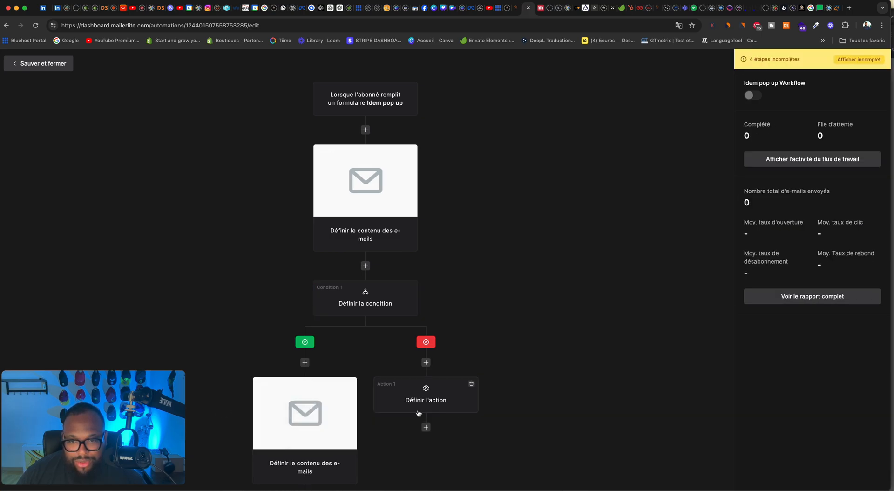
{"action": "left_click", "coordinate": [434, 405]}
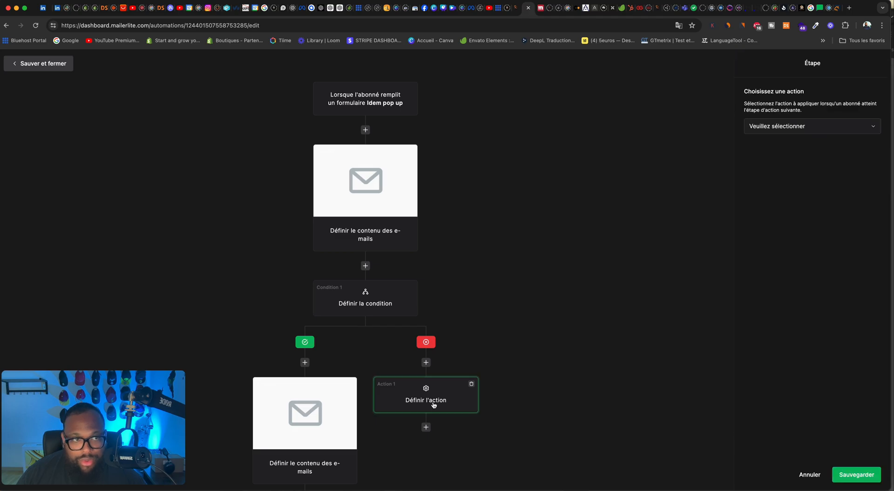
{"action": "left_click", "coordinate": [780, 126]}
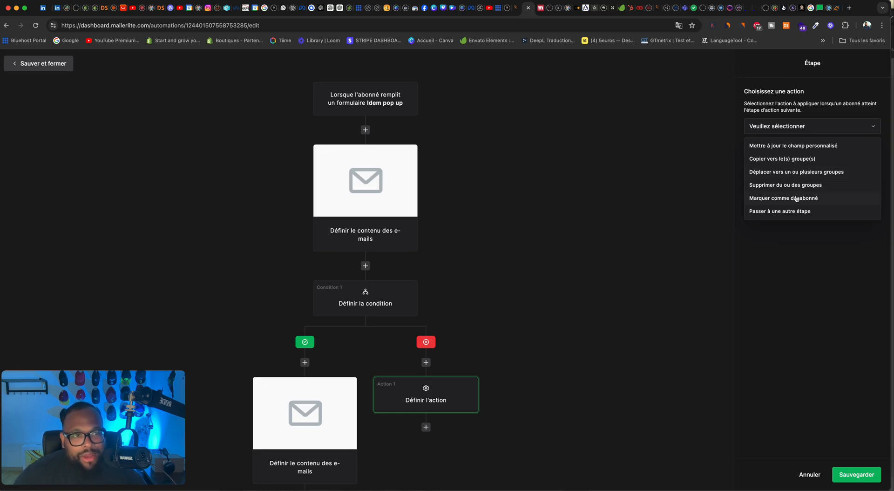
{"action": "left_click", "coordinate": [797, 198]}
Step: Add an action after the e-mail on the "yes" branch and make it move subscribers between groups
{"action": "scroll", "coordinate": [431, 247], "scroll_direction": "down", "scroll_amount": 2}
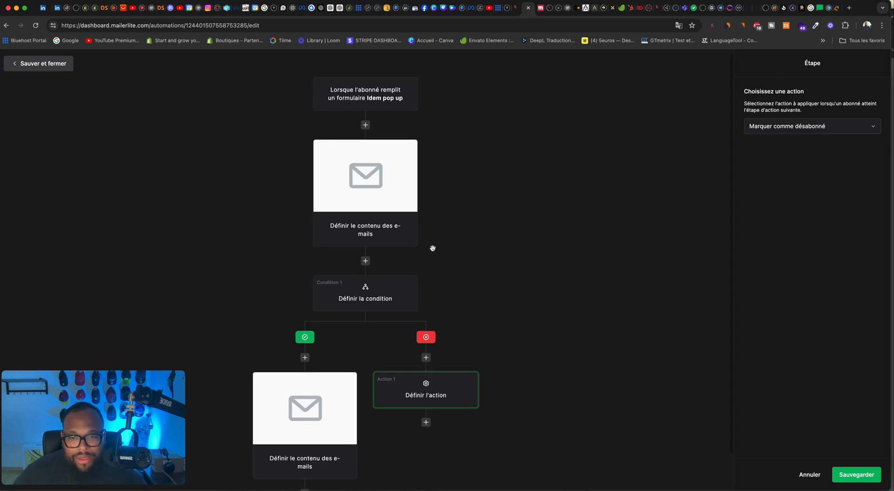
{"action": "left_click", "coordinate": [305, 453]}
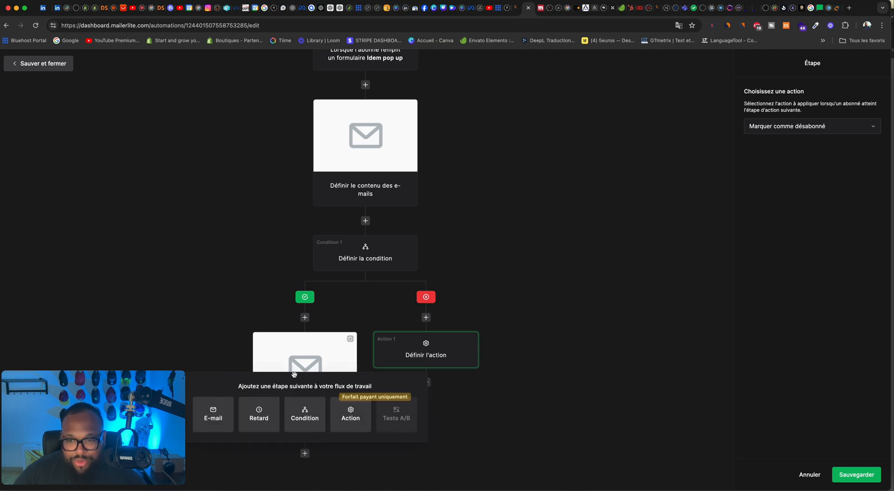
{"action": "left_click", "coordinate": [355, 420]}
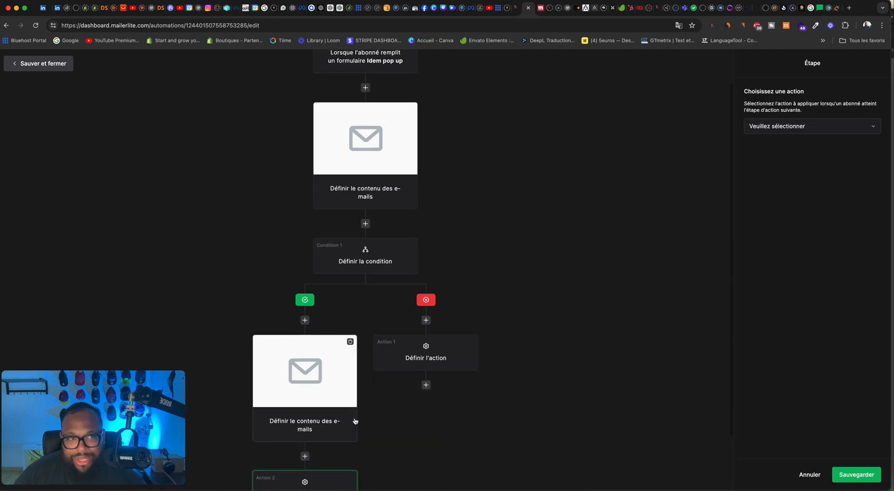
{"action": "left_click", "coordinate": [838, 133]}
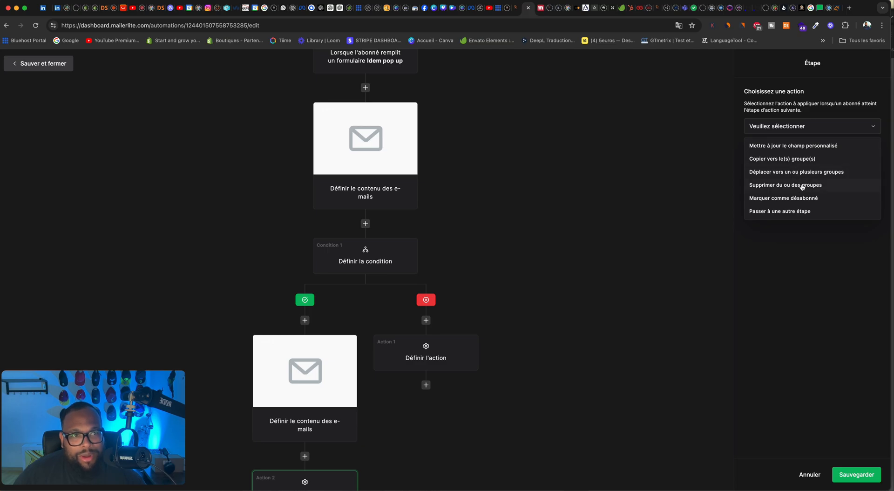
{"action": "left_click", "coordinate": [789, 172]}
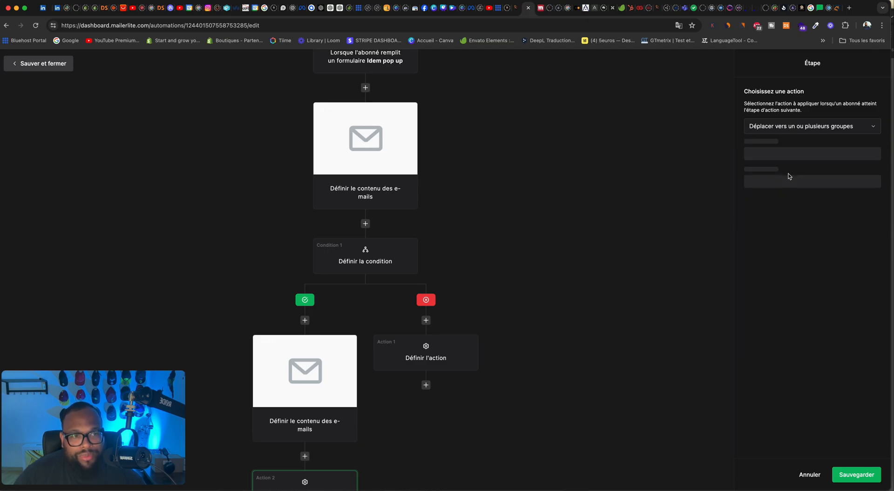
Step: Set the "yes" branch action to move subscribers from the idem wordpress group to Client speedizycom
{"action": "left_click", "coordinate": [763, 160]}
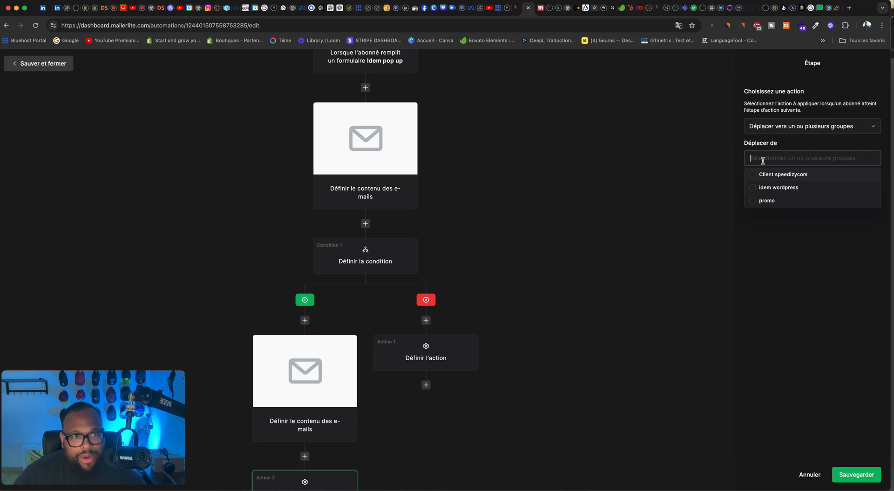
{"action": "left_click", "coordinate": [752, 188]}
{"action": "left_click", "coordinate": [779, 236]}
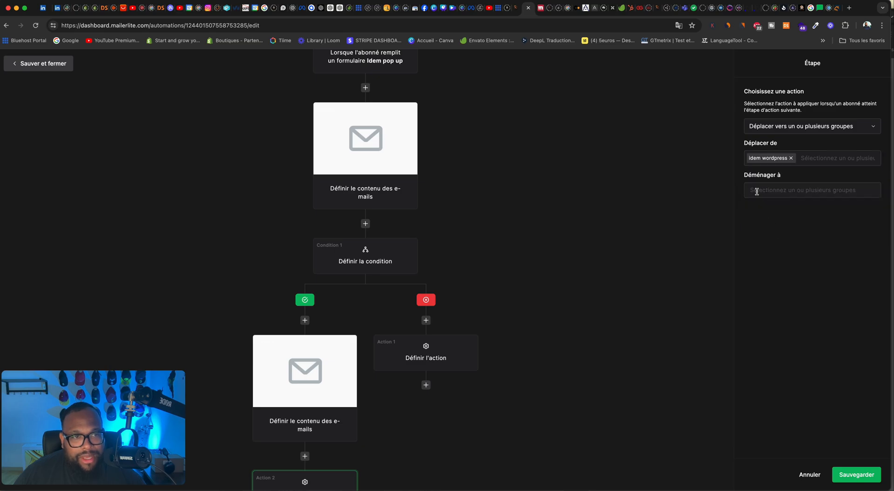
{"action": "left_click", "coordinate": [756, 191]}
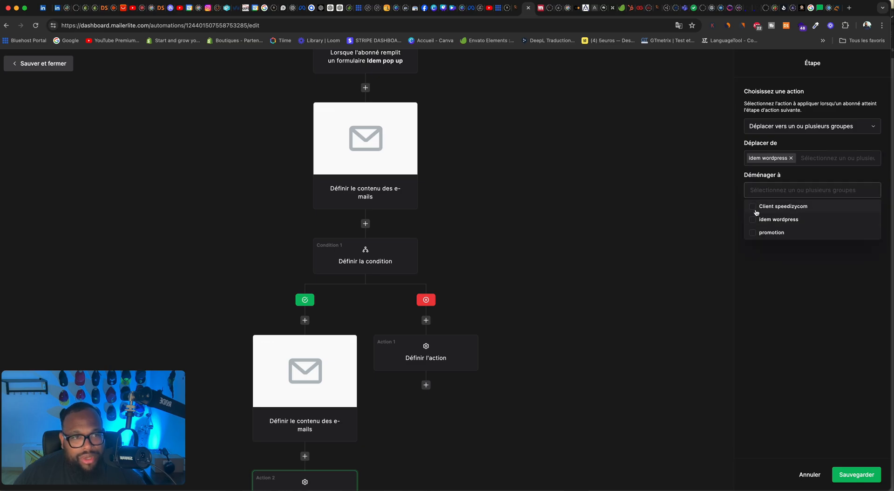
{"action": "left_click", "coordinate": [753, 206]}
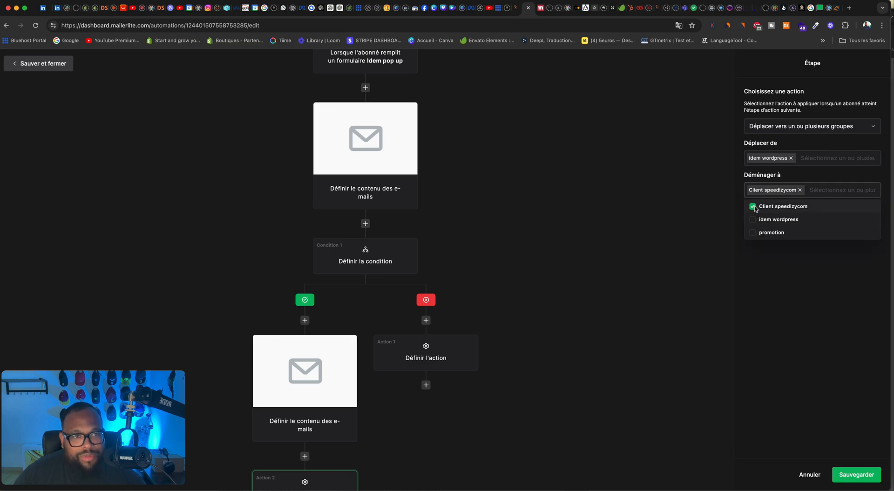
{"action": "left_click", "coordinate": [792, 278]}
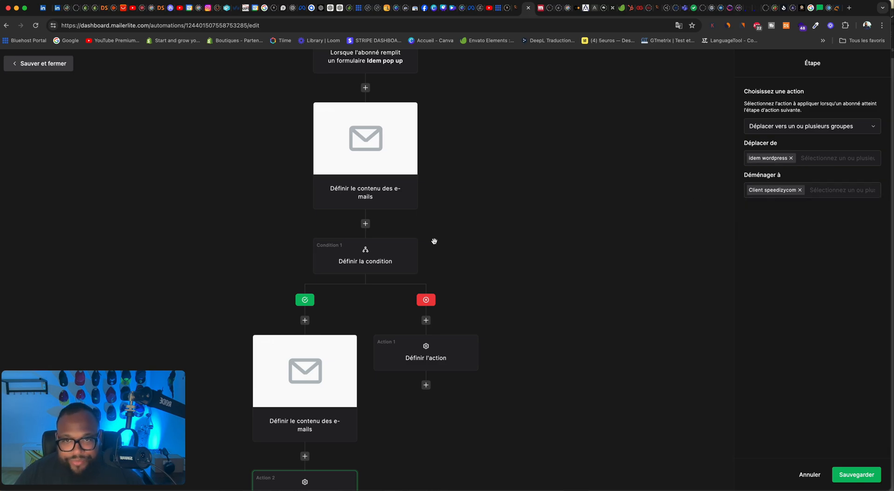
Step: Save the "yes" branch action that moves subscribers to the Client speedizycom group
{"action": "scroll", "coordinate": [466, 233], "scroll_direction": "down", "scroll_amount": 3}
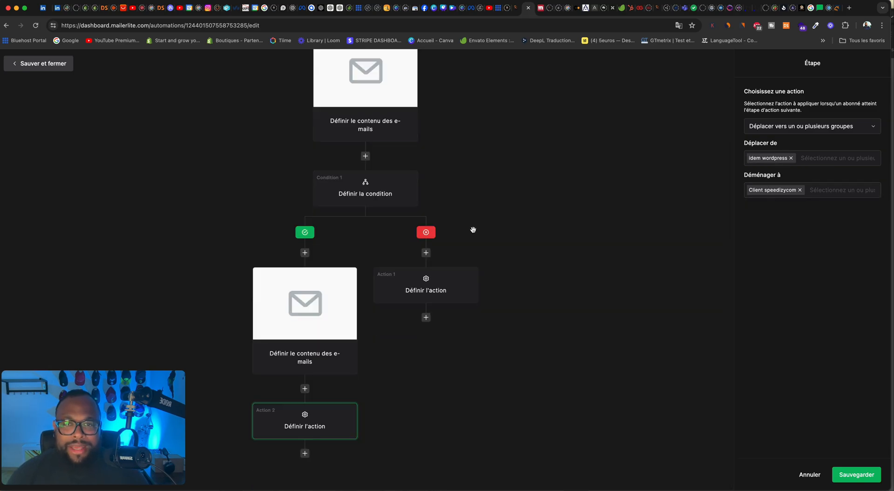
{"action": "scroll", "coordinate": [473, 230], "scroll_direction": "up", "scroll_amount": 5}
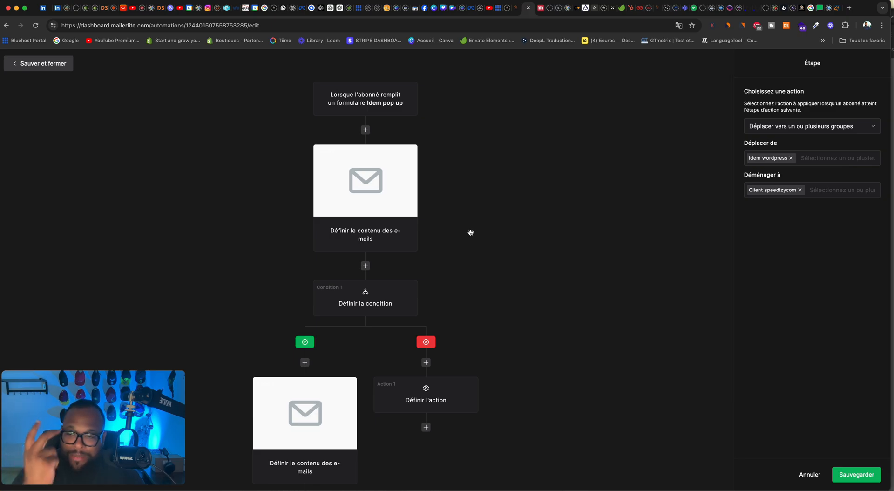
{"action": "scroll", "coordinate": [471, 232], "scroll_direction": "down", "scroll_amount": 5}
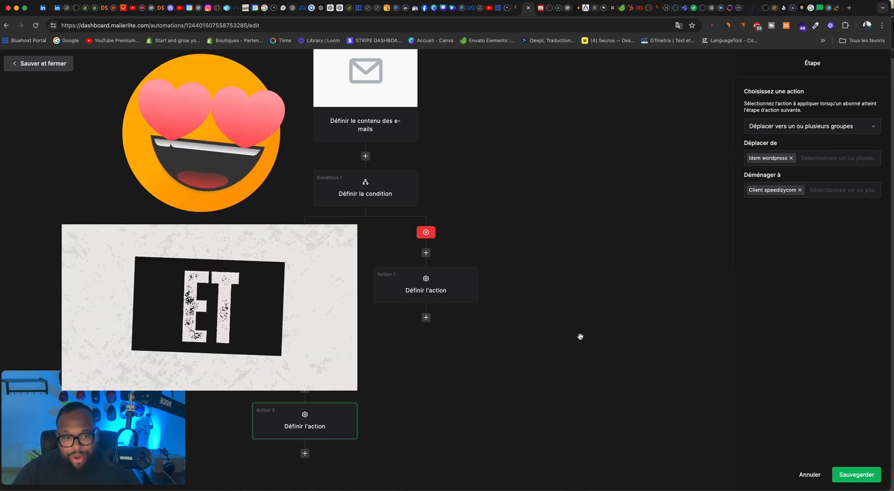
{"action": "left_click", "coordinate": [855, 473]}
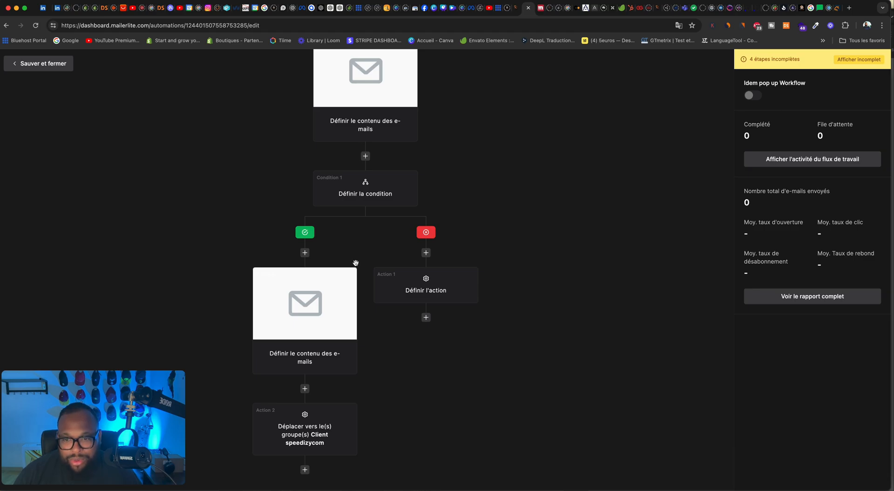
Step: Name the first e-mail "test 1" and set its subject to "coucou"
{"action": "left_click", "coordinate": [320, 438]}
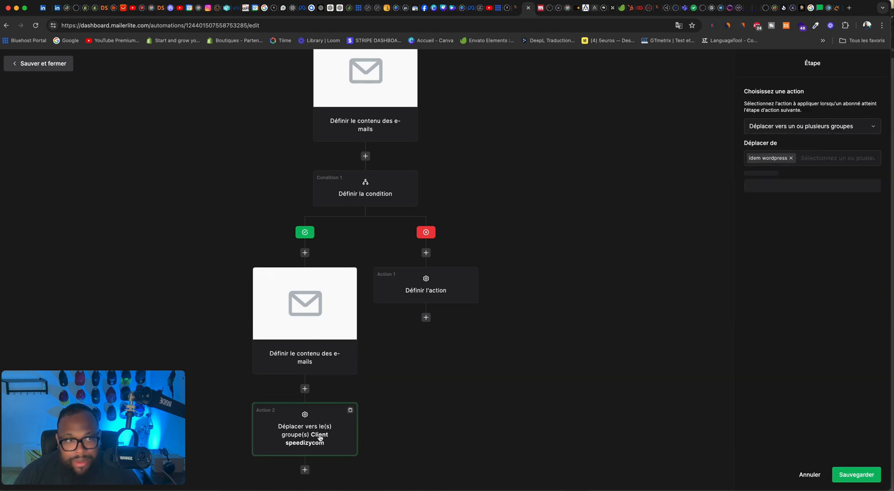
{"action": "left_click", "coordinate": [353, 204]}
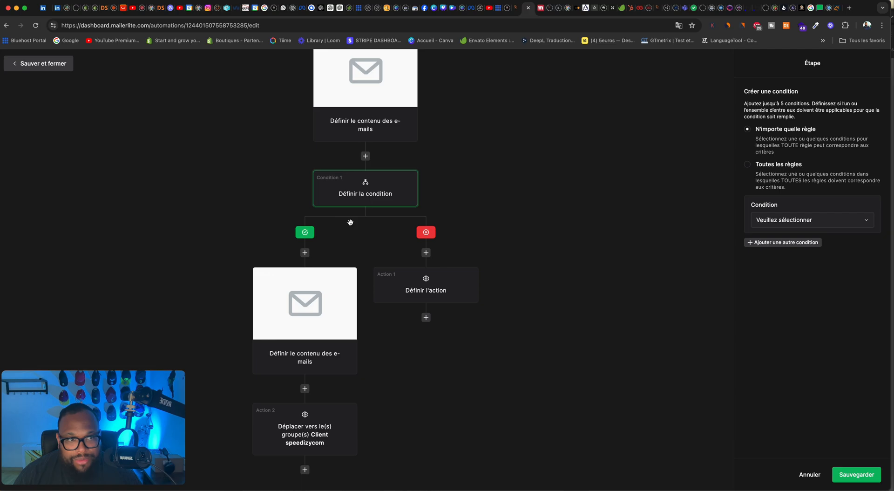
{"action": "scroll", "coordinate": [349, 222], "scroll_direction": "up", "scroll_amount": 3}
{"action": "left_click", "coordinate": [354, 183]}
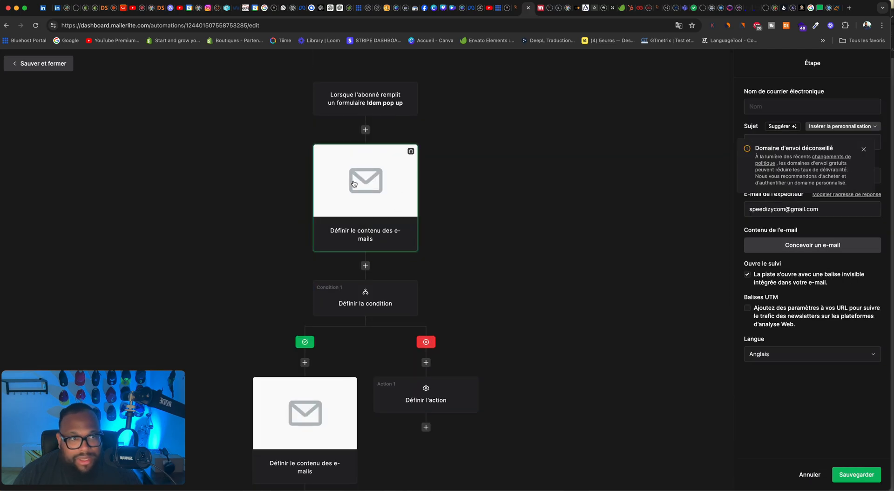
{"action": "left_click", "coordinate": [863, 150]}
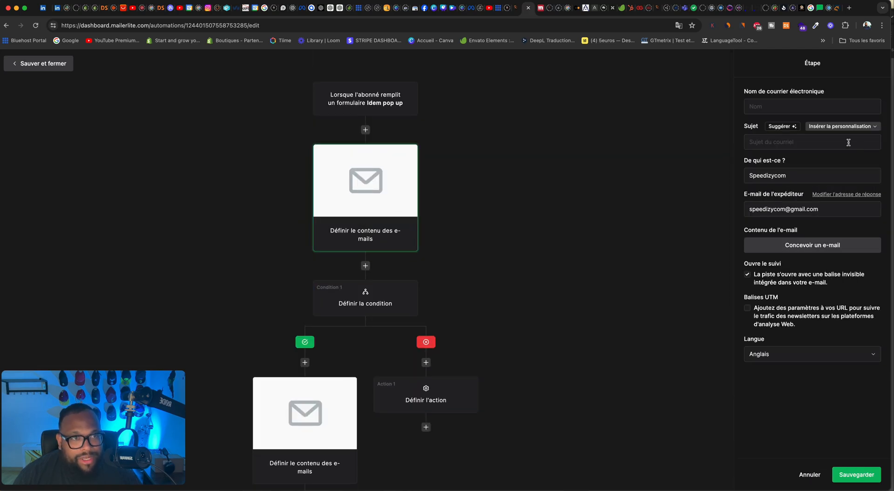
{"action": "left_click", "coordinate": [780, 106]}
{"action": "type", "text": "test 1"}
{"action": "left_click", "coordinate": [772, 140]}
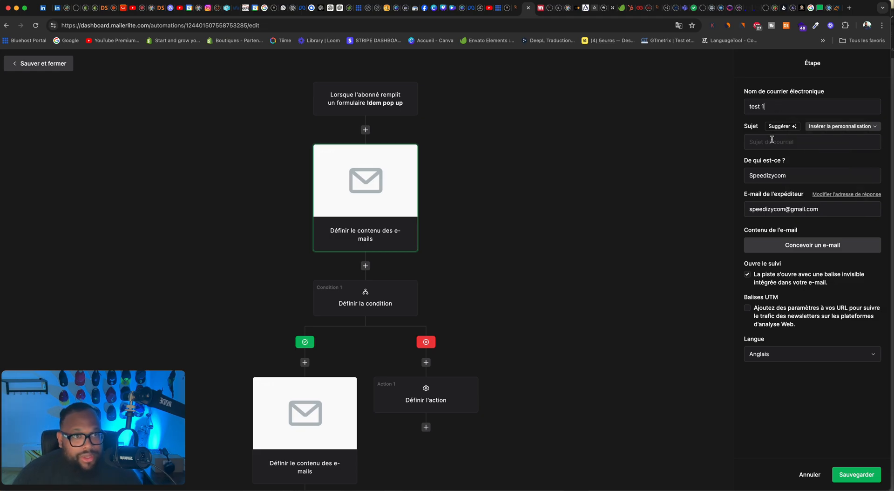
{"action": "type", "text": "coucou"}
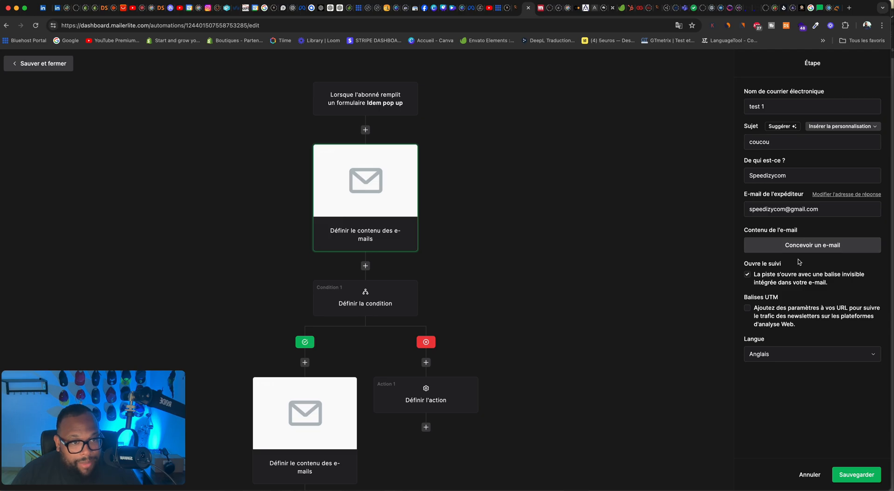
Step: Name the "yes" branch e-mail "OMG" and set its subject to "Donne moi ma promo"
{"action": "left_click", "coordinate": [316, 442]}
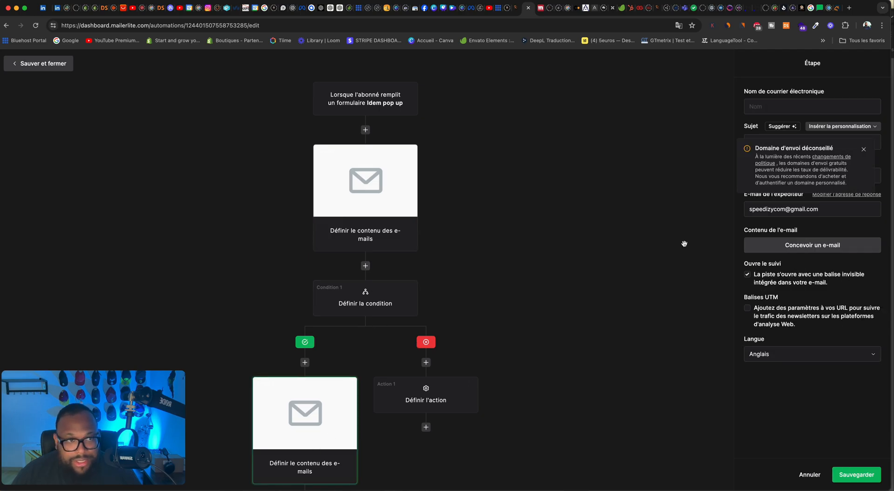
{"action": "left_click", "coordinate": [767, 107]}
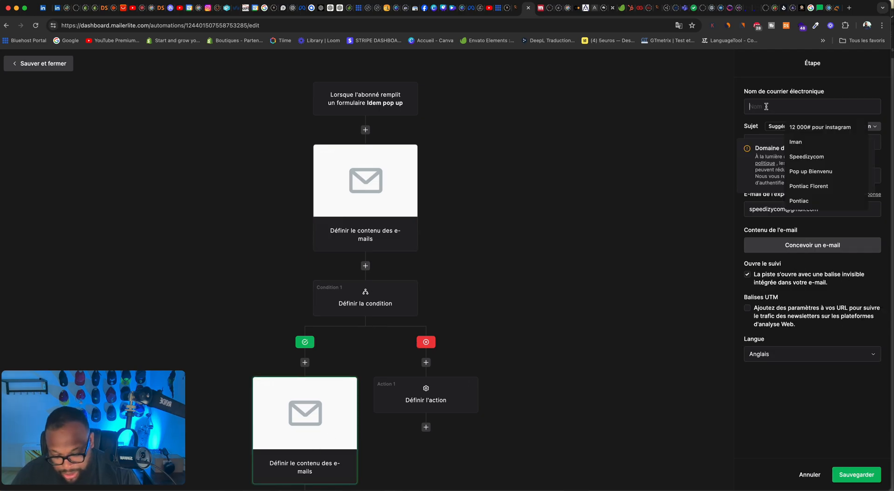
{"action": "type", "text": "OMG"}
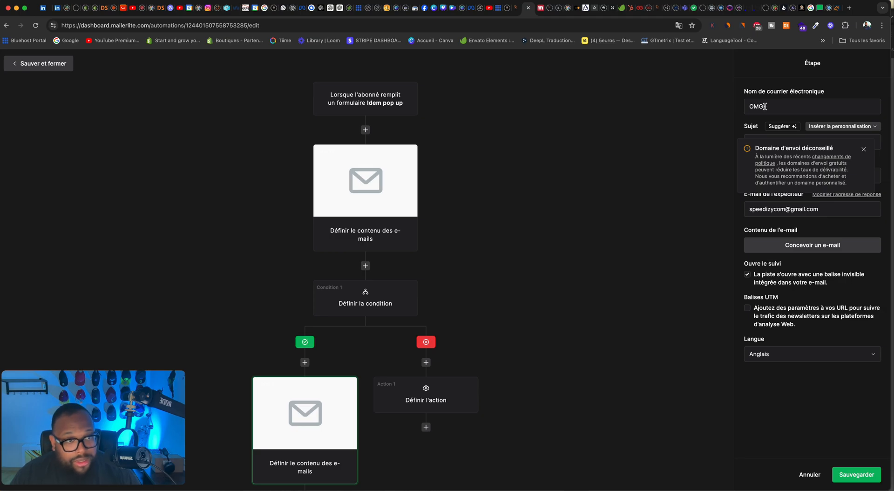
{"action": "left_click", "coordinate": [864, 149]}
{"action": "left_click", "coordinate": [828, 141]}
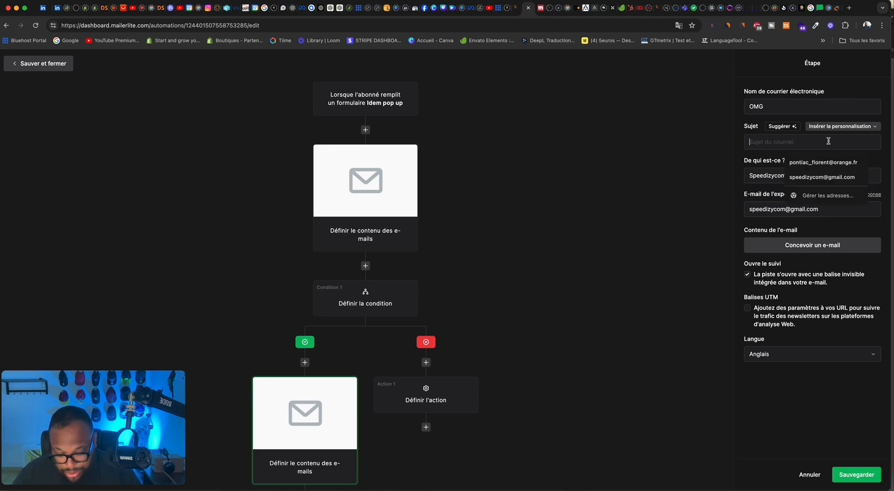
{"action": "type", "text": "Donne moi ma promo"}
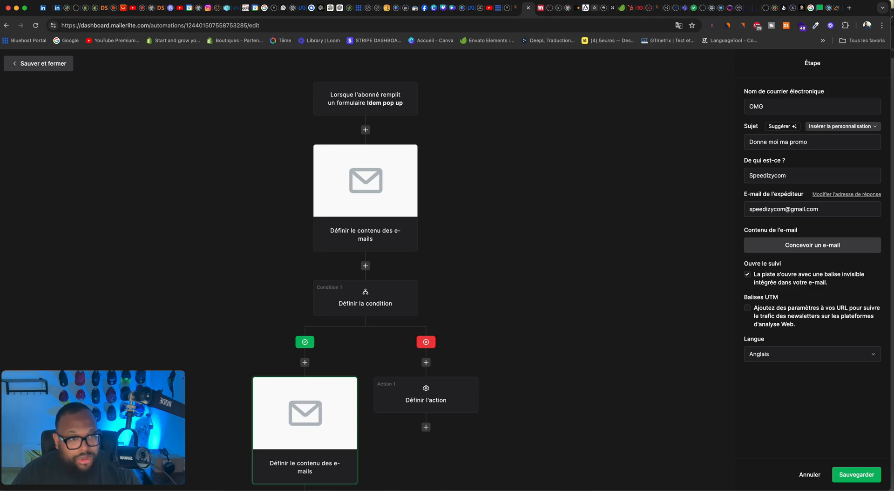
Step: Set the "no" branch action to mark the subscriber as unsubscribed (Marquer comme désabonné)
{"action": "scroll", "coordinate": [426, 300], "scroll_direction": "down", "scroll_amount": 3}
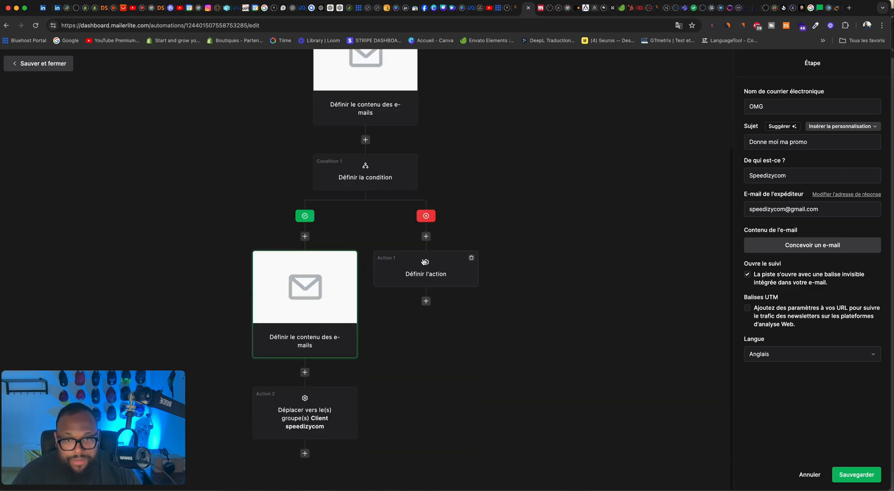
{"action": "left_click", "coordinate": [424, 261]}
{"action": "left_click", "coordinate": [786, 132]}
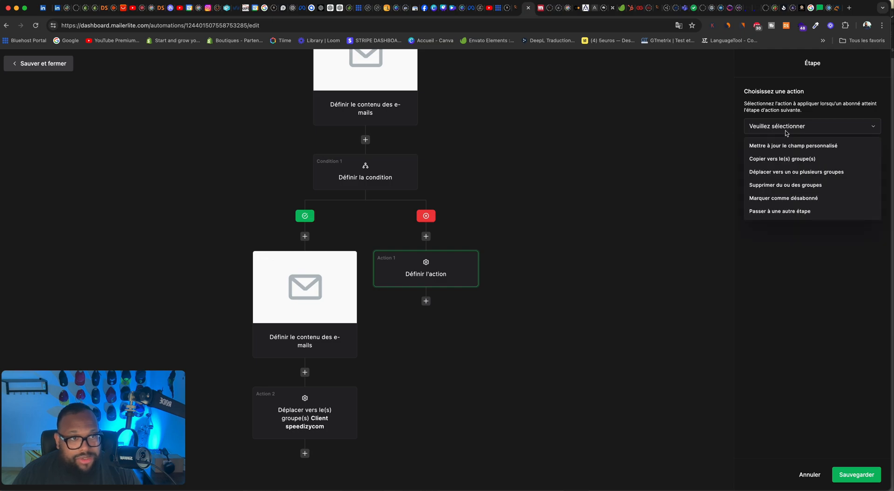
{"action": "left_click", "coordinate": [788, 197]}
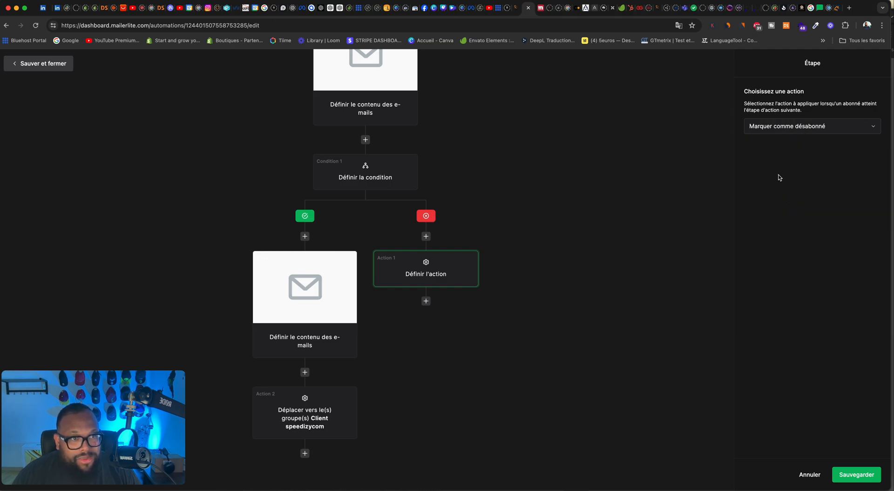
Step: Define the condition as campaign activity (Activité de campagne) for campaign Essai 2, with the rule "un lien a-t-il été cliqué"
{"action": "left_click", "coordinate": [320, 409]}
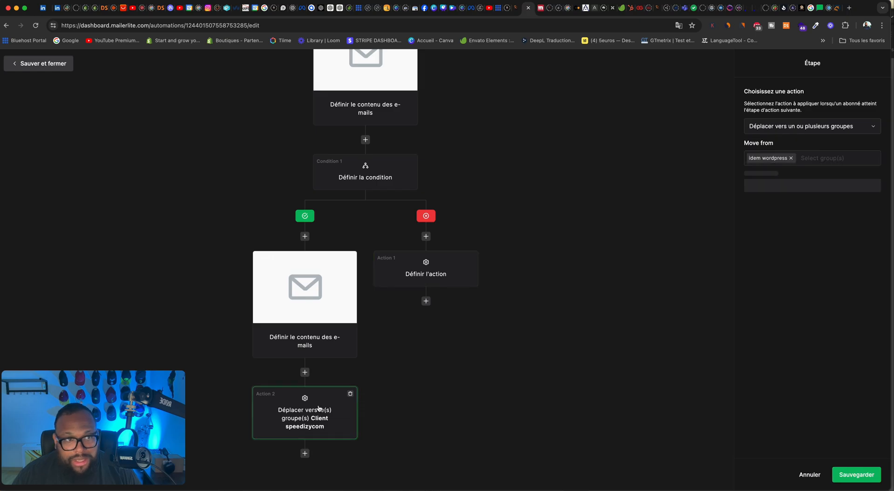
{"action": "scroll", "coordinate": [354, 205], "scroll_direction": "up", "scroll_amount": 1}
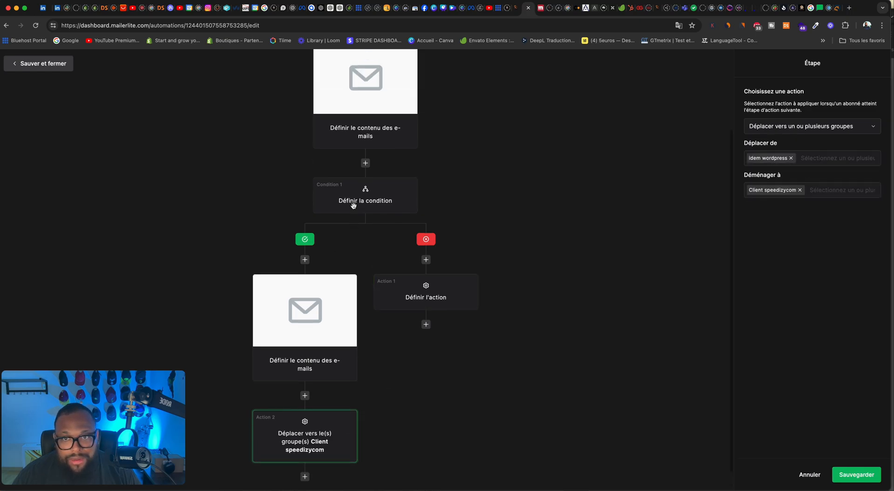
{"action": "left_click", "coordinate": [359, 216]}
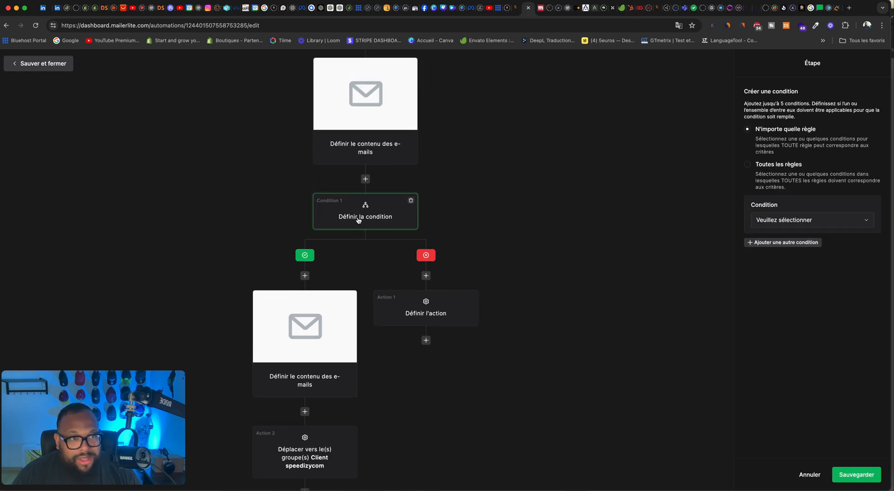
{"action": "left_click", "coordinate": [763, 224]}
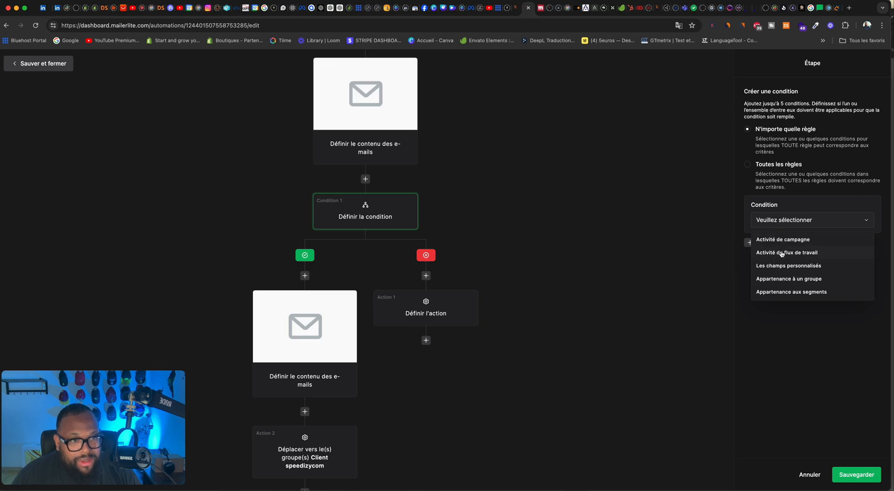
{"action": "left_click", "coordinate": [782, 253]}
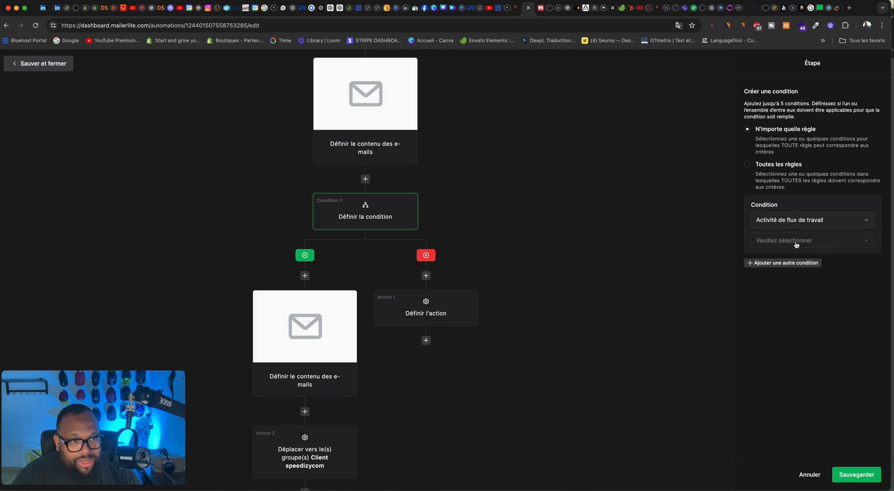
{"action": "left_click", "coordinate": [827, 221]}
{"action": "left_click", "coordinate": [786, 241]}
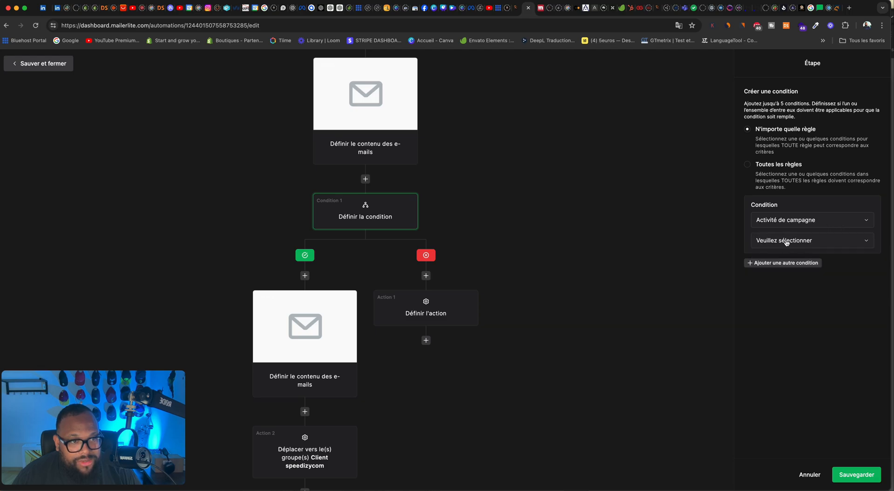
{"action": "left_click", "coordinate": [791, 241]}
{"action": "left_click", "coordinate": [777, 282]}
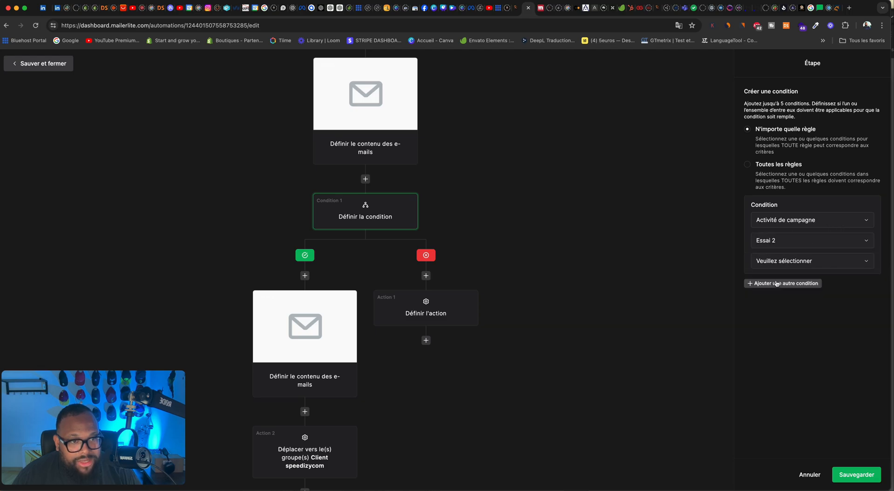
{"action": "left_click", "coordinate": [789, 263]}
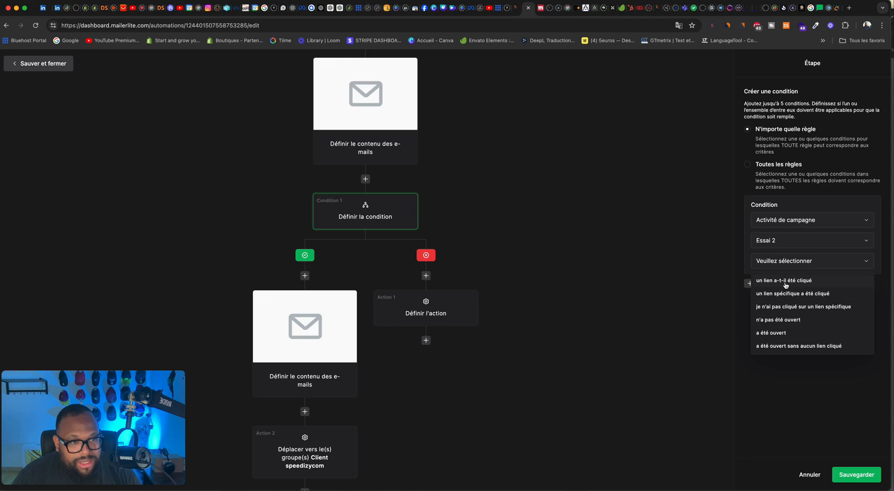
{"action": "left_click", "coordinate": [786, 282]}
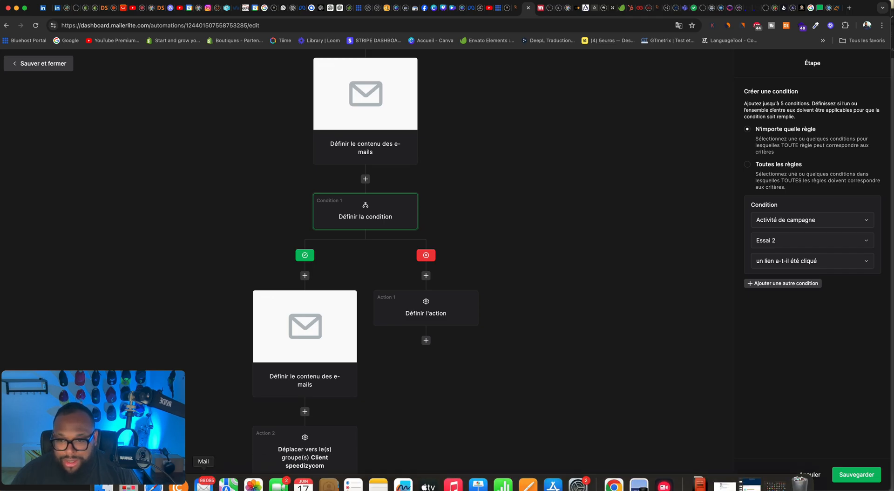
Step: Switch to Mail and look through the received Speedizycom newsletter from start to end
{"action": "left_click", "coordinate": [203, 482]}
{"action": "scroll", "coordinate": [234, 266], "scroll_direction": "up", "scroll_amount": 10}
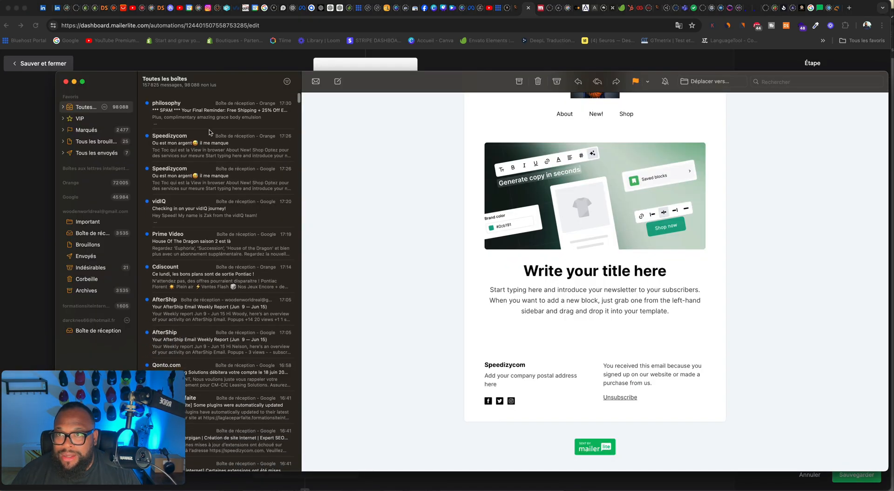
{"action": "left_click", "coordinate": [203, 146]}
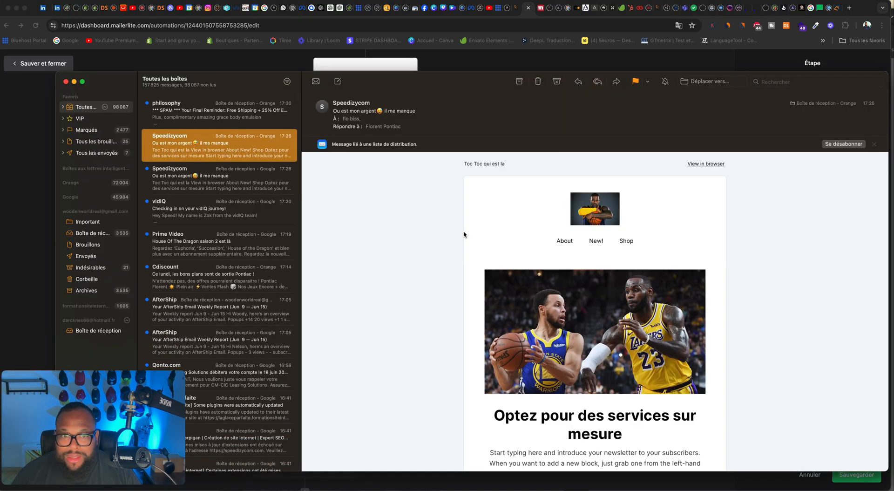
{"action": "scroll", "coordinate": [469, 235], "scroll_direction": "down", "scroll_amount": 15}
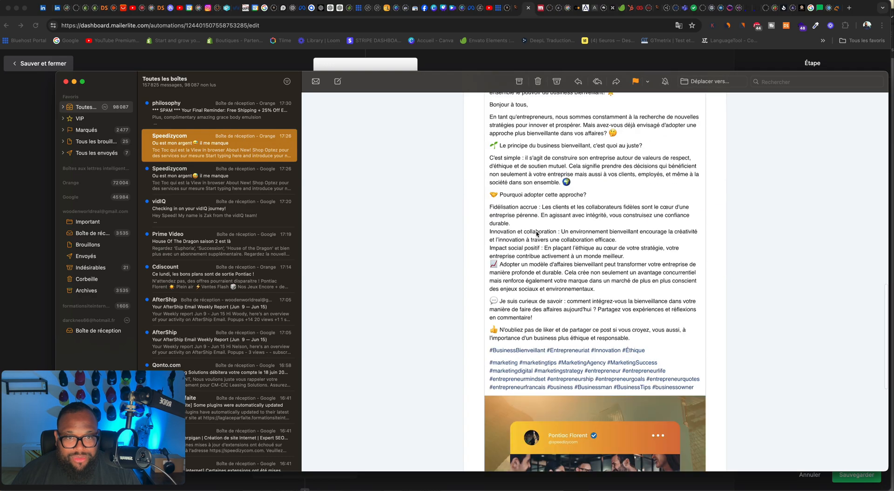
{"action": "scroll", "coordinate": [618, 231], "scroll_direction": "down", "scroll_amount": 4}
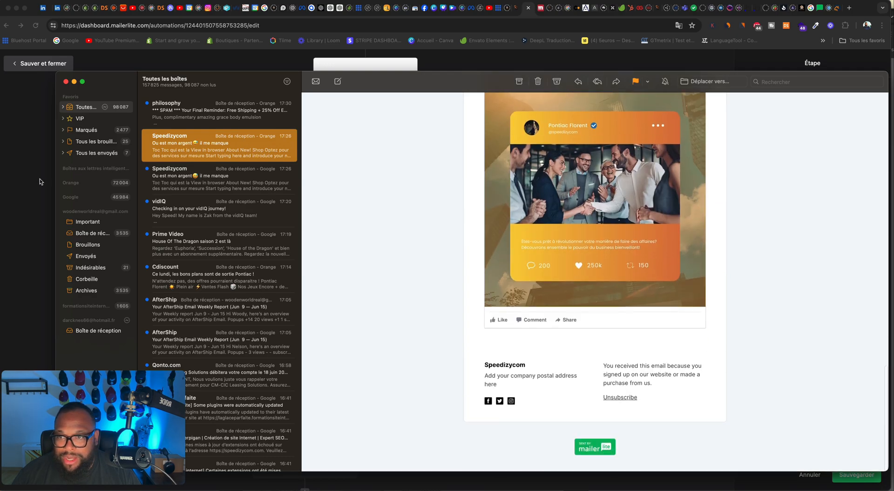
Step: Return to the MailerLite automation in the browser and save the condition
{"action": "left_click", "coordinate": [41, 182]}
{"action": "left_click", "coordinate": [843, 473]}
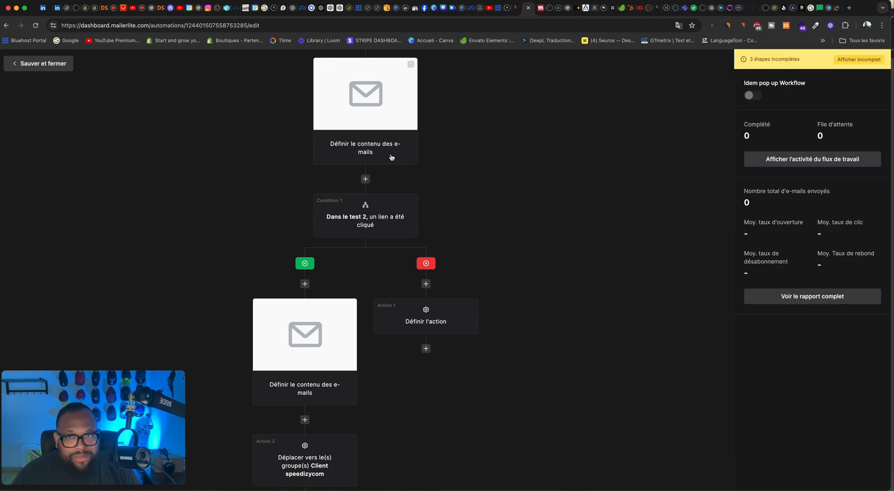
Step: Name the automation's first e-mail coucou, give it the subject flo and save it
{"action": "left_click", "coordinate": [399, 127]}
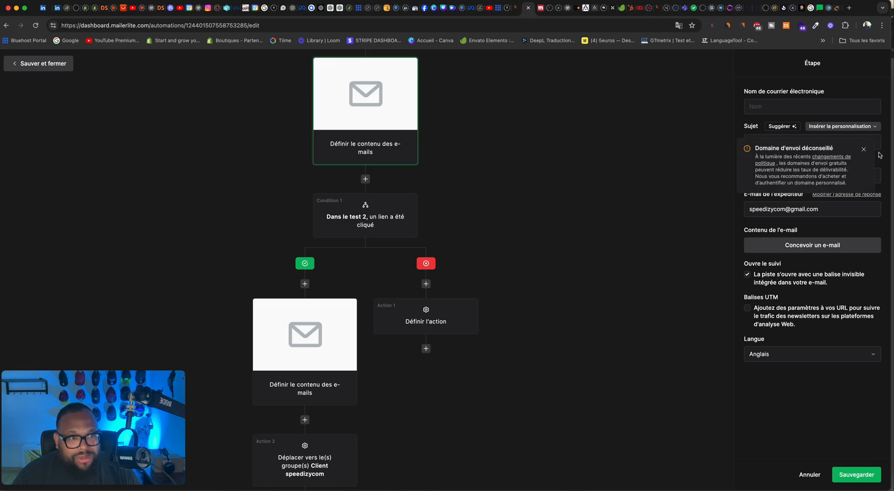
{"action": "left_click", "coordinate": [864, 149]}
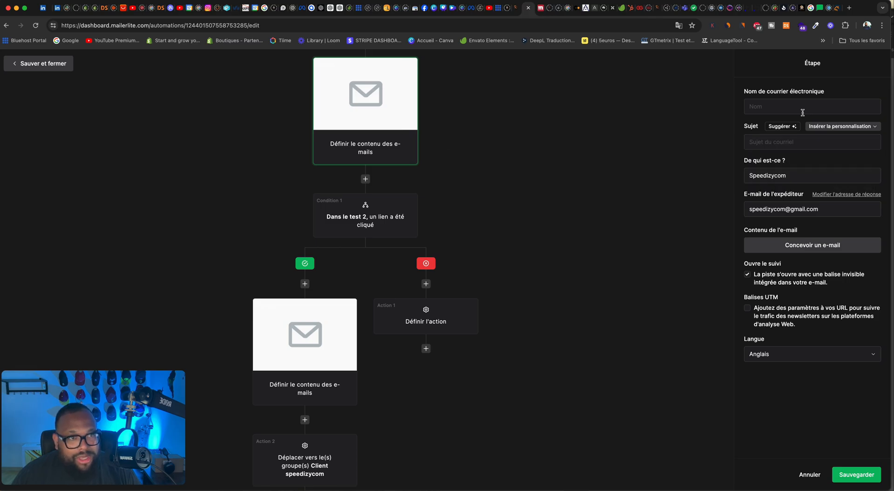
{"action": "left_click", "coordinate": [795, 107]}
{"action": "type", "text": "coucou"}
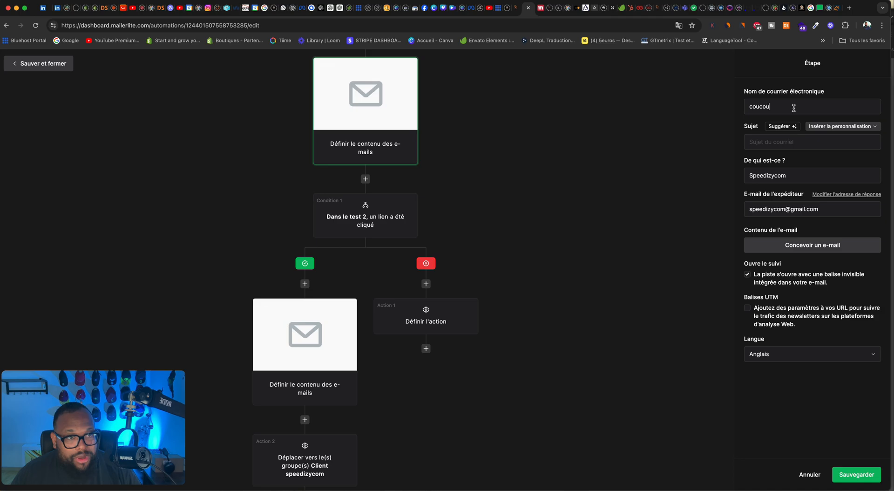
{"action": "left_click", "coordinate": [791, 145]}
{"action": "type", "text": "f"}
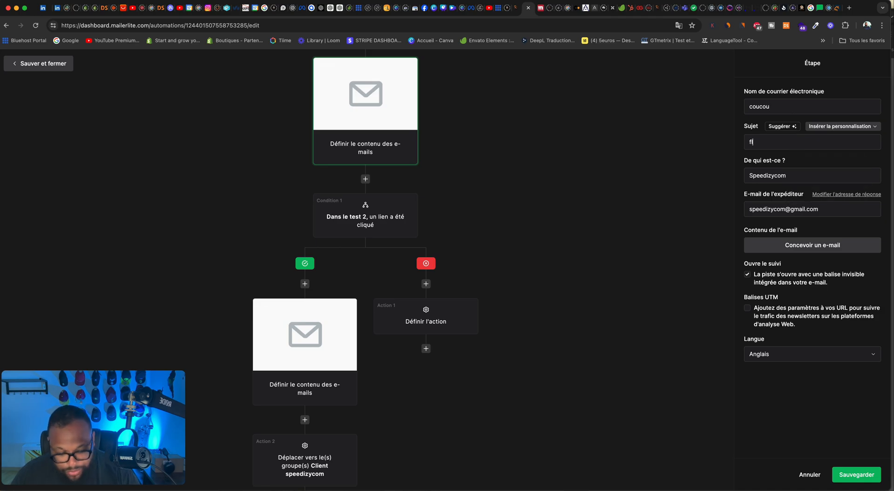
{"action": "type", "text": "lo"}
{"action": "left_click", "coordinate": [856, 475]}
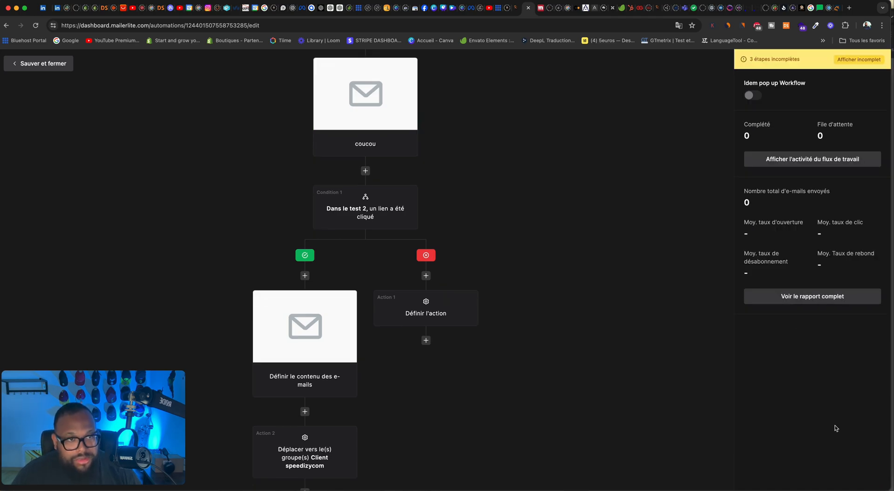
{"action": "left_click", "coordinate": [387, 147]}
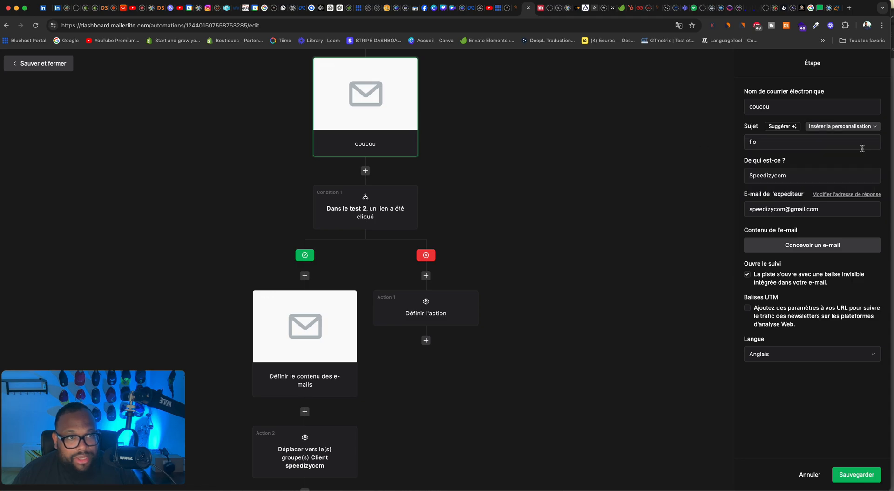
Step: Define the "no" branch action as Marquer comme désabonné and save it
{"action": "left_click", "coordinate": [366, 216]}
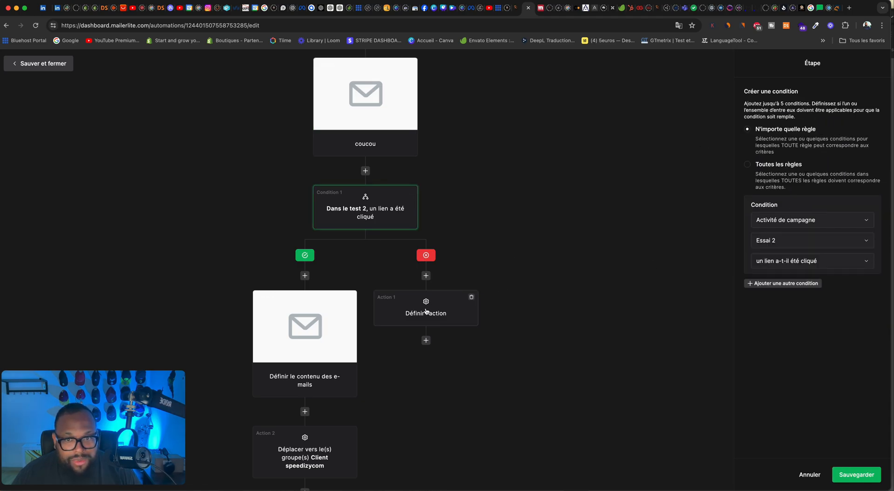
{"action": "left_click", "coordinate": [422, 313]}
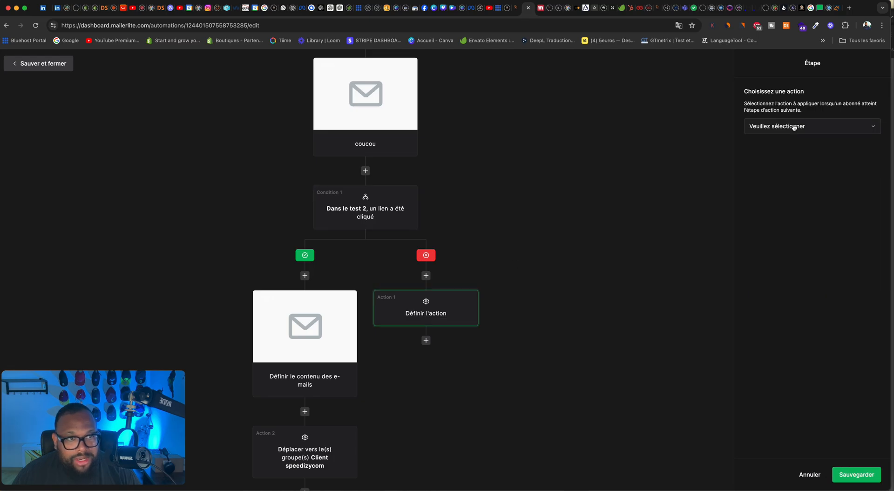
{"action": "left_click", "coordinate": [794, 127]}
{"action": "left_click", "coordinate": [786, 186]}
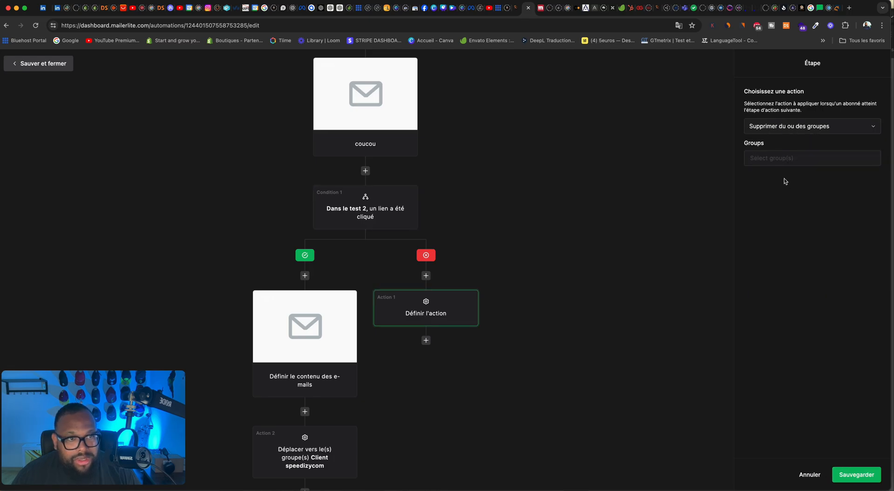
{"action": "left_click", "coordinate": [781, 132]}
{"action": "left_click", "coordinate": [789, 197]}
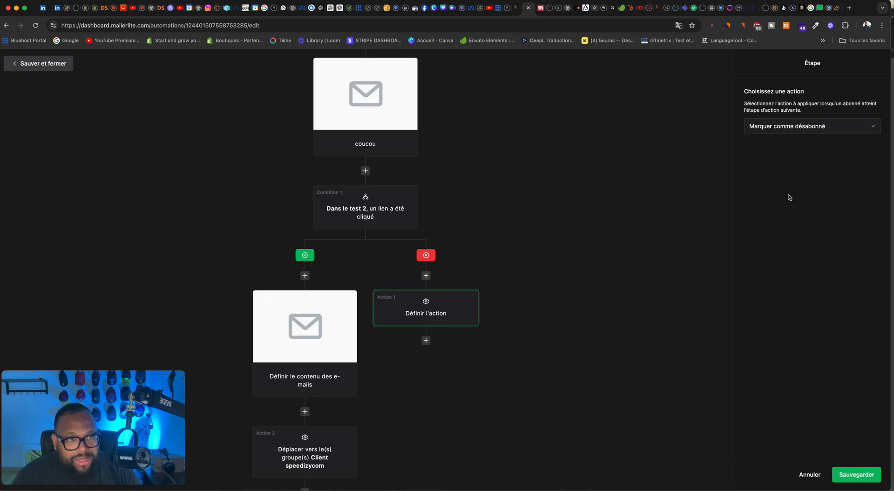
{"action": "left_click", "coordinate": [862, 474]}
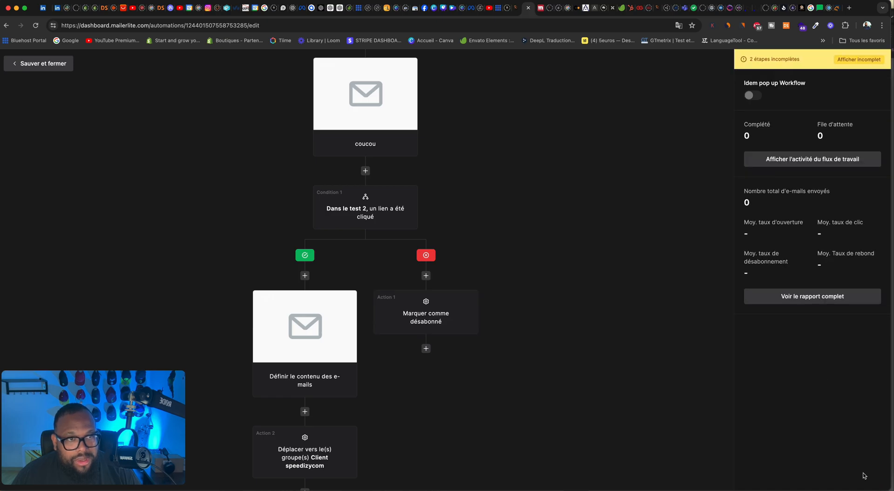
Step: Name the "yes" branch e-mail "12 000# pour instagram", give it the subject coucou and save it
{"action": "left_click", "coordinate": [307, 322]}
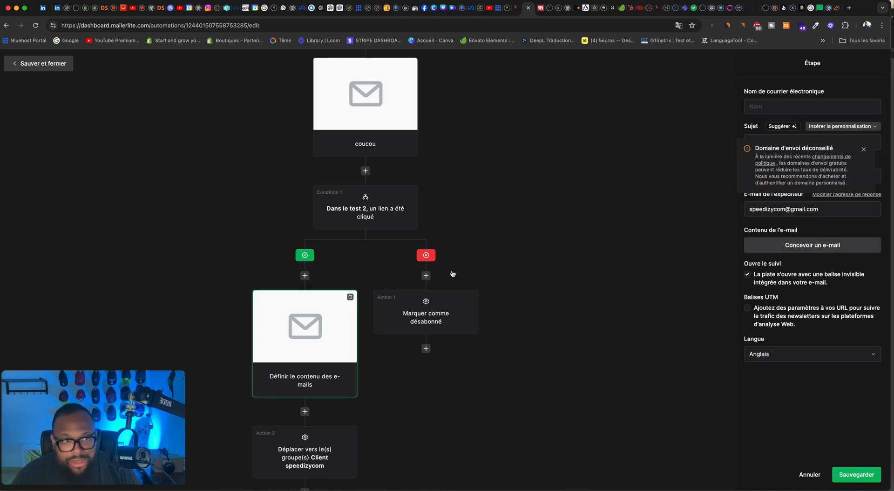
{"action": "left_click", "coordinate": [764, 107]}
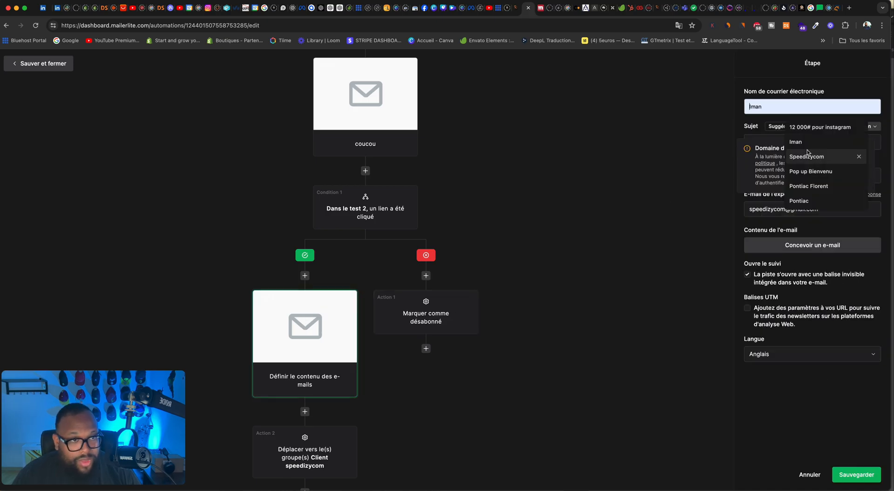
{"action": "left_click", "coordinate": [805, 133]}
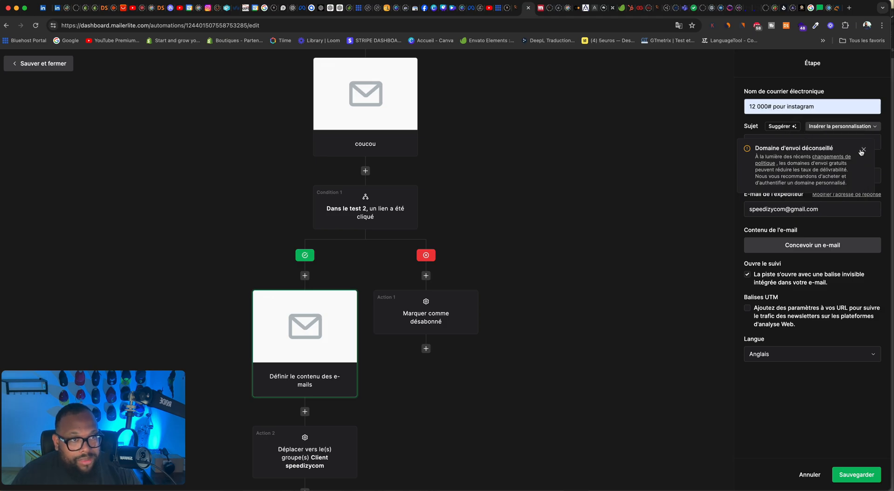
{"action": "left_click", "coordinate": [862, 150]}
{"action": "left_click", "coordinate": [810, 143]}
{"action": "type", "text": "coucou"}
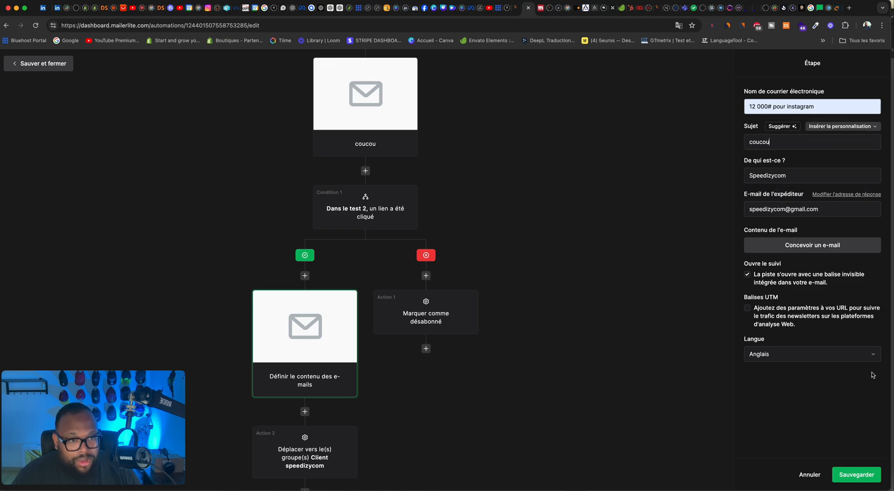
{"action": "left_click", "coordinate": [857, 475]}
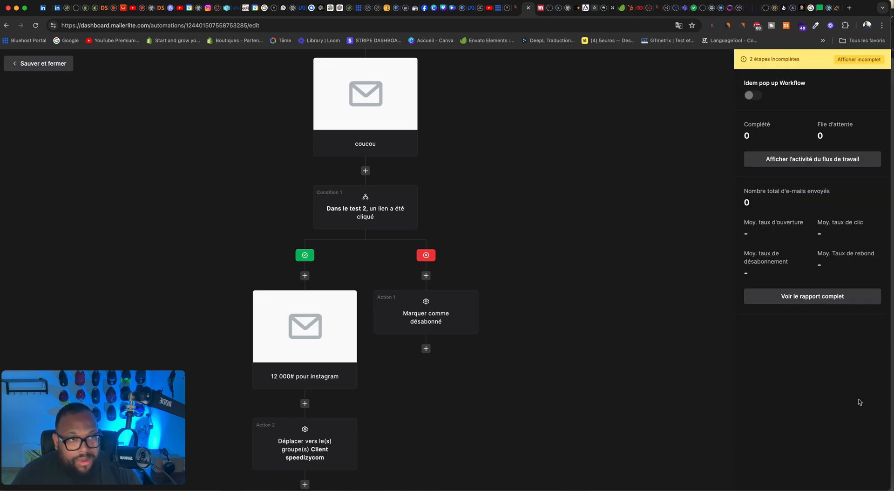
Step: Set the "12 000# pour instagram" e-mail's language to Français and finish its design with the default template content
{"action": "left_click", "coordinate": [333, 430]}
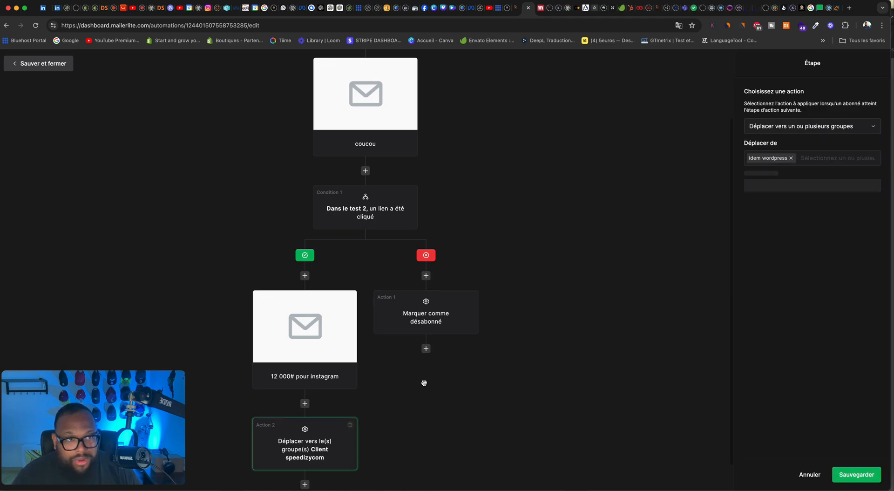
{"action": "left_click", "coordinate": [410, 328]}
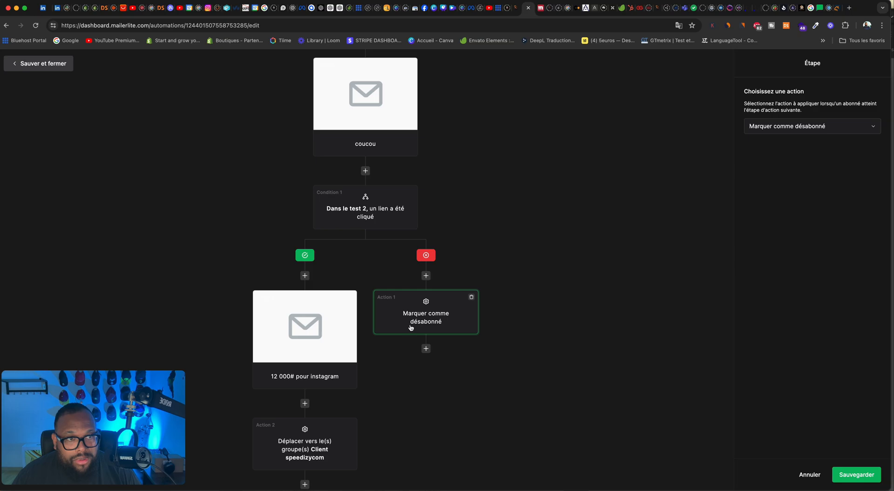
{"action": "left_click", "coordinate": [329, 368]}
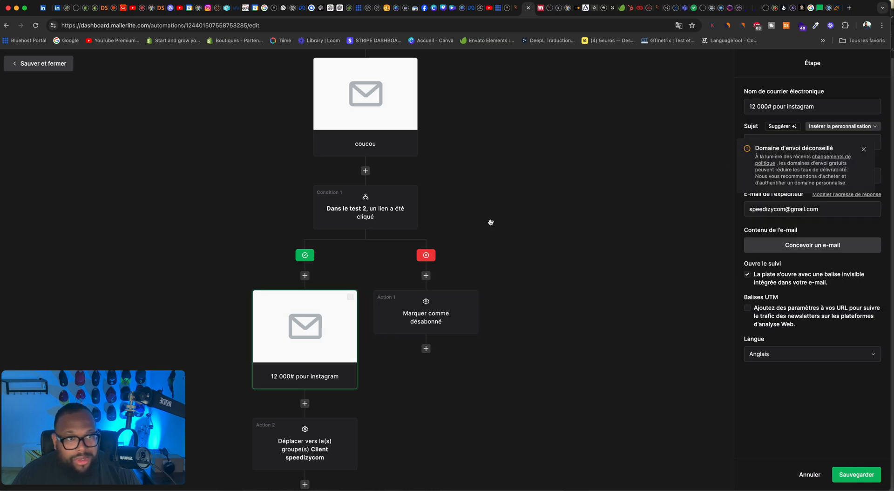
{"action": "left_click", "coordinate": [863, 149]}
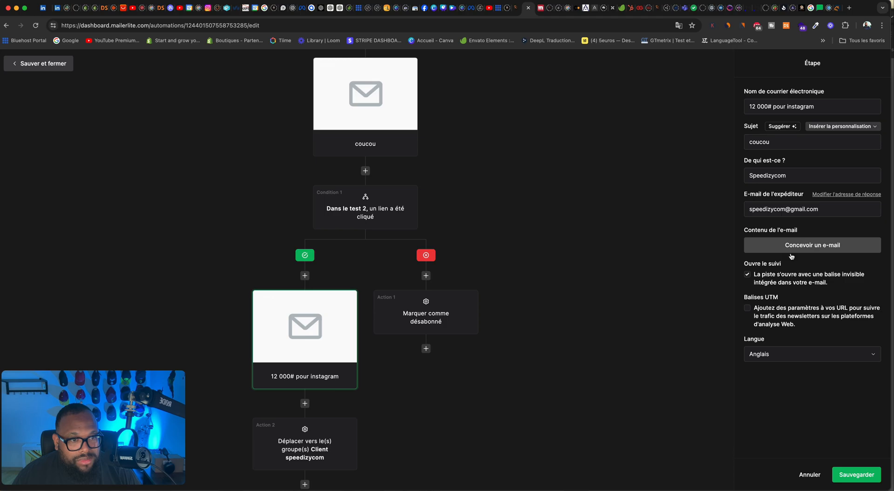
{"action": "left_click", "coordinate": [794, 361]}
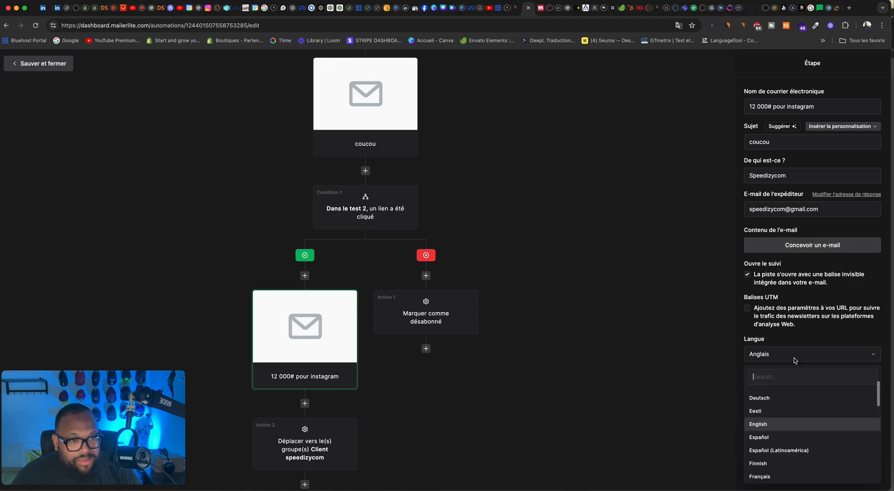
{"action": "scroll", "coordinate": [782, 446], "scroll_direction": "down", "scroll_amount": 1}
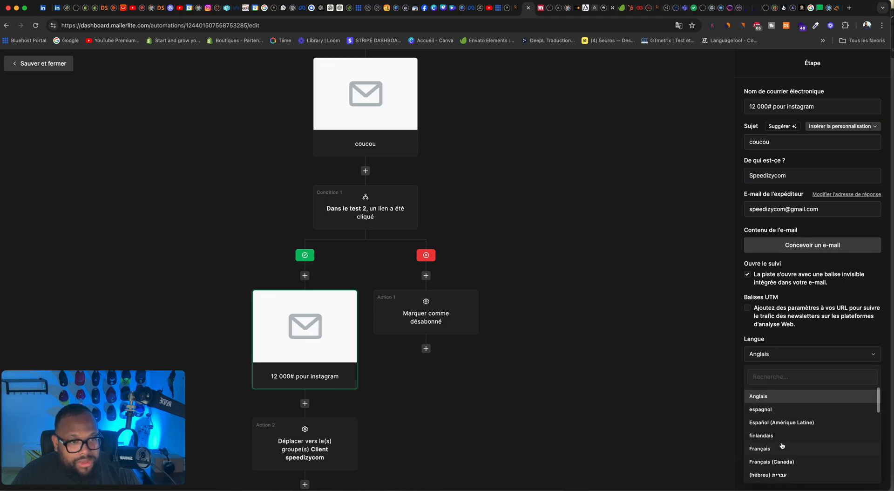
{"action": "left_click", "coordinate": [773, 448]}
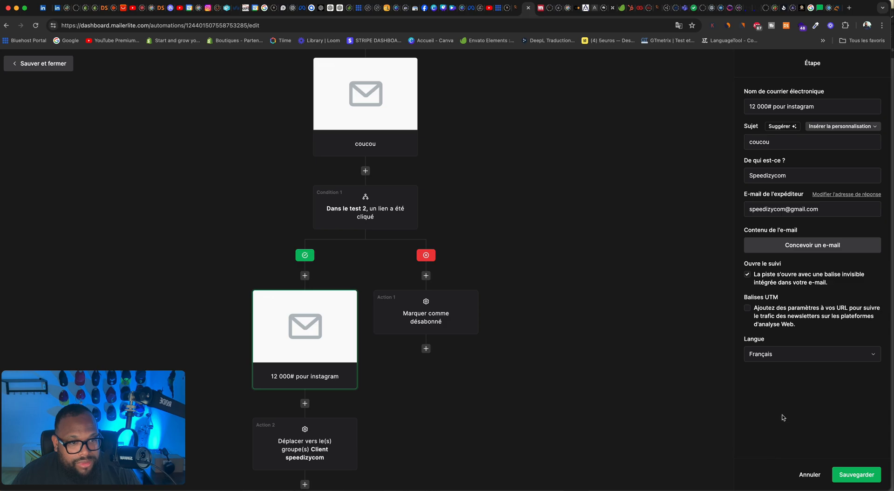
{"action": "left_click", "coordinate": [787, 246]}
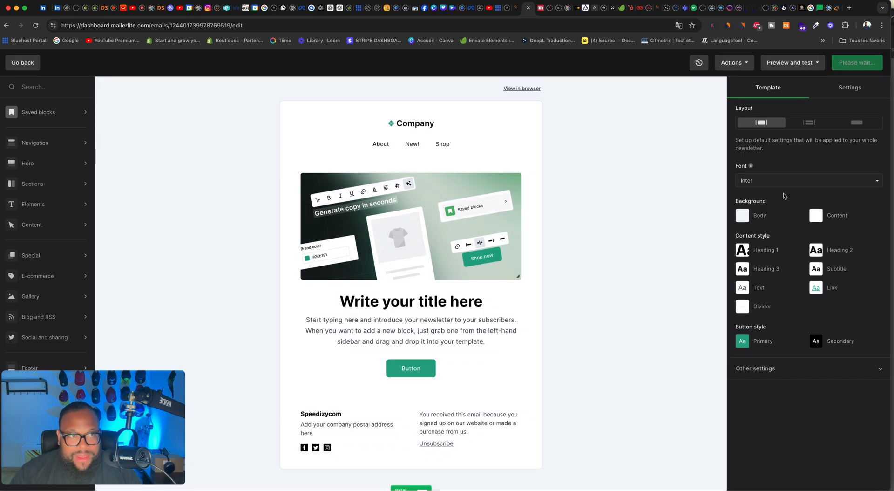
{"action": "left_click", "coordinate": [863, 67]}
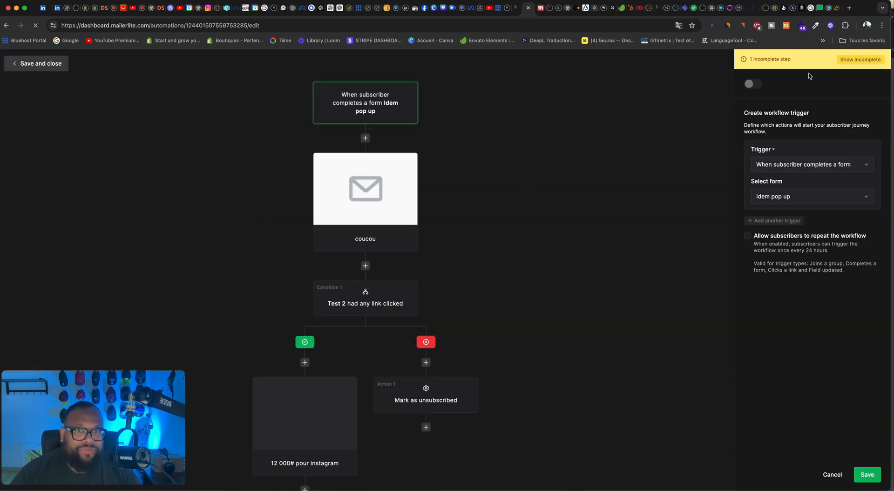
Step: Design the coucou e-mail in the Drag & drop editor, keeping the default template content, and return to the workflow
{"action": "left_click", "coordinate": [369, 203]}
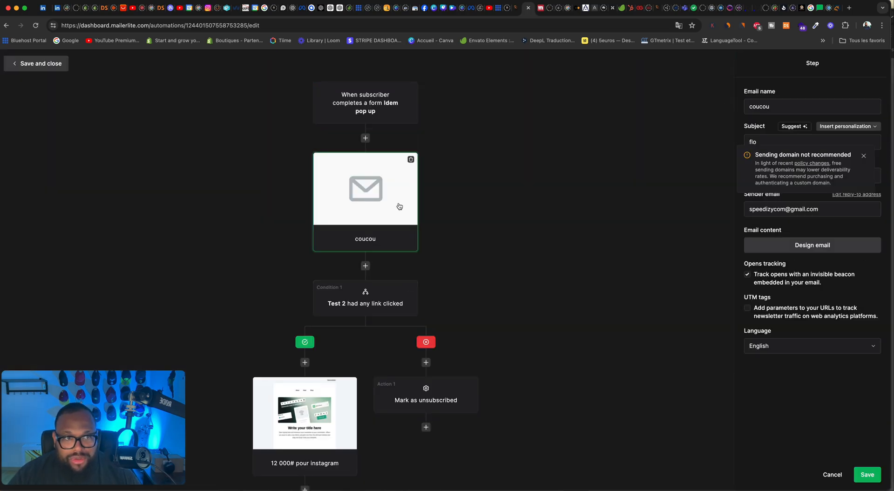
{"action": "left_click", "coordinate": [864, 156]}
{"action": "left_click", "coordinate": [829, 243]}
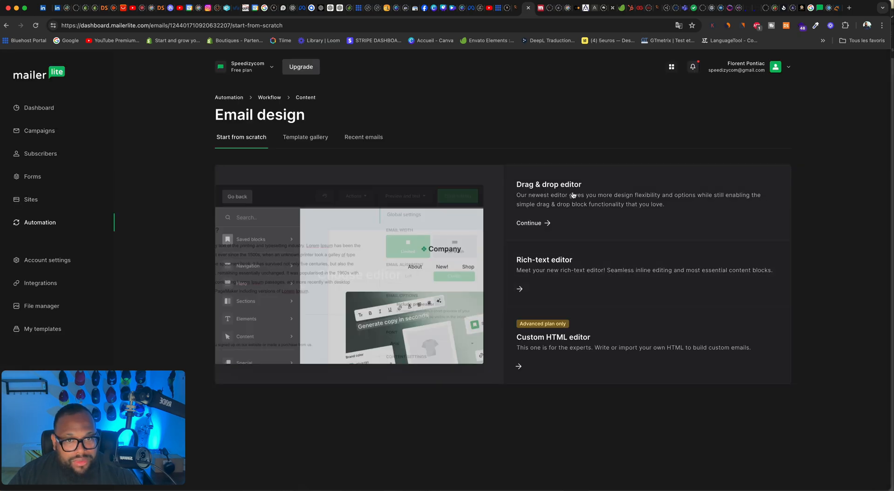
{"action": "left_click", "coordinate": [572, 193]}
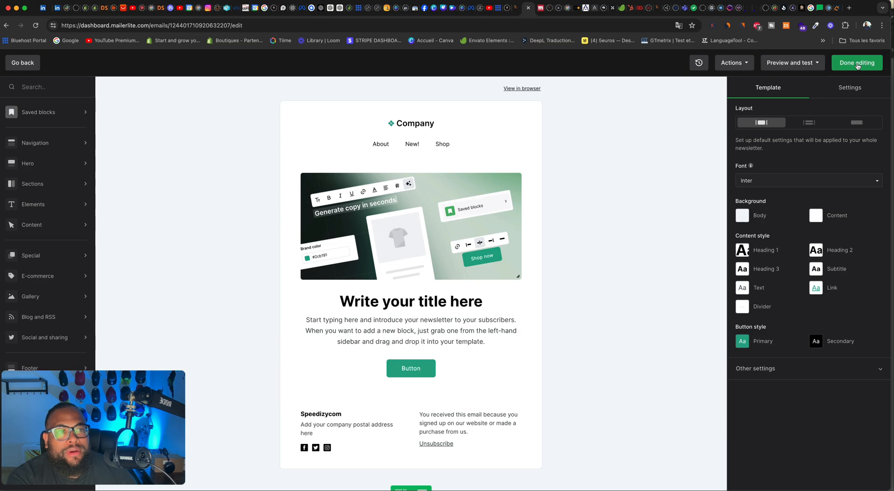
{"action": "left_click", "coordinate": [858, 66]}
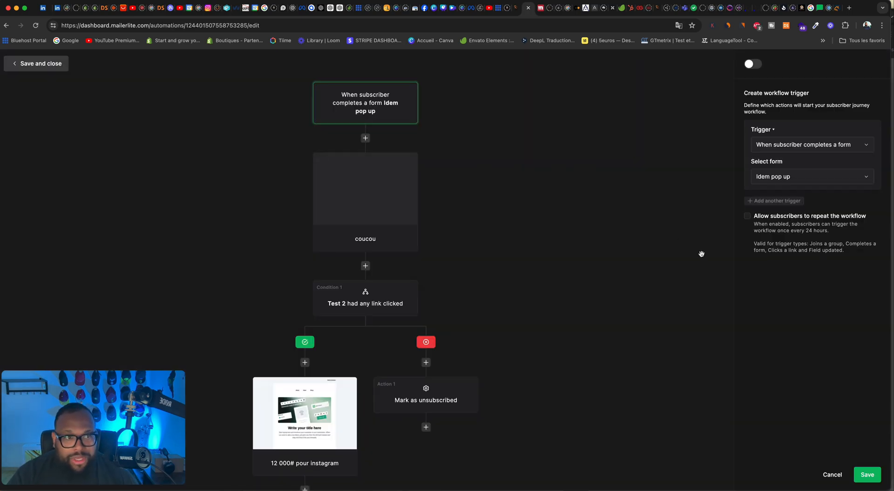
Step: Save the workflow trigger for the Idem pop up form, then save and close the automation
{"action": "scroll", "coordinate": [414, 209], "scroll_direction": "down", "scroll_amount": 3}
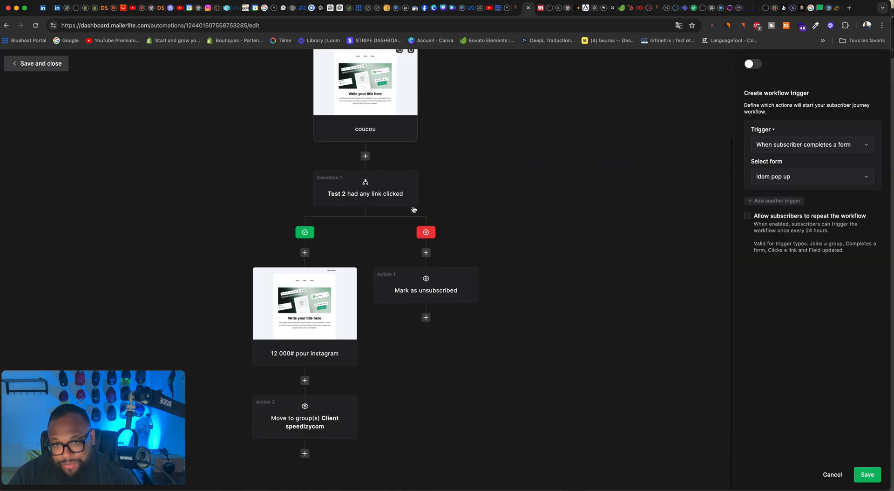
{"action": "left_click", "coordinate": [867, 476]}
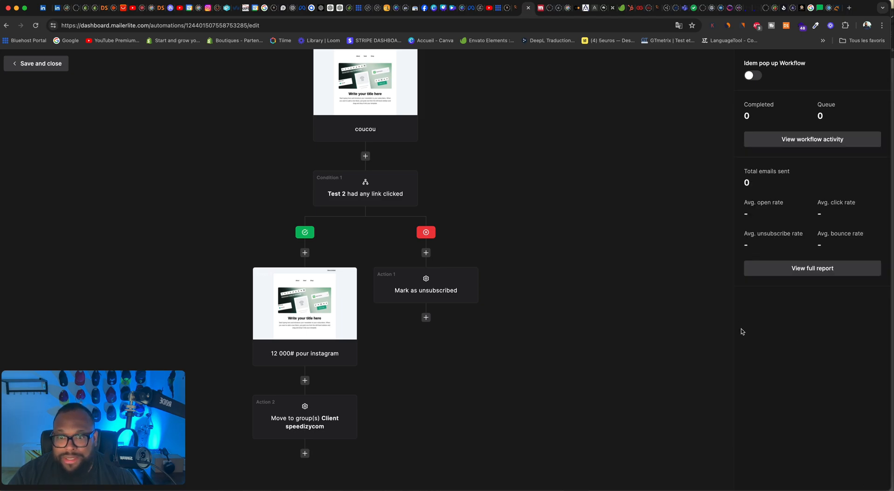
{"action": "scroll", "coordinate": [298, 141], "scroll_direction": "up", "scroll_amount": 3}
{"action": "left_click", "coordinate": [63, 65]}
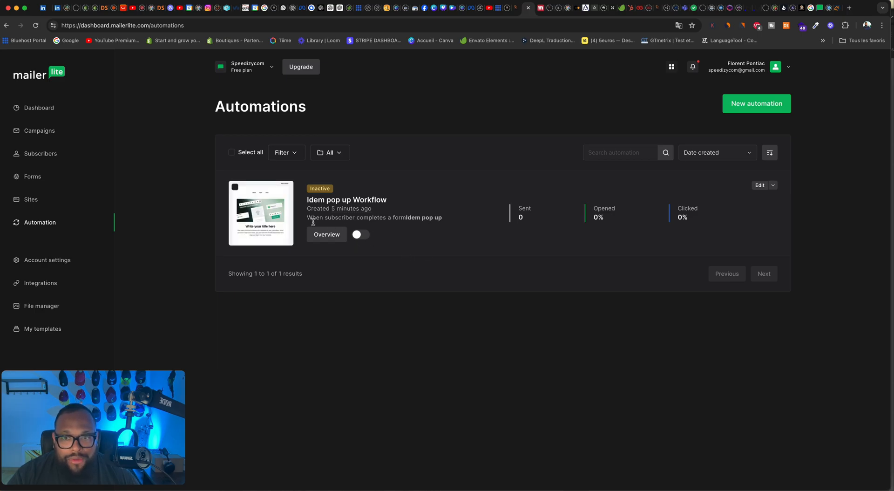
Step: Look through the Idem pop up Workflow overview, from the performance figures and monthly stats to the workflow e-mails
{"action": "left_click", "coordinate": [327, 236]}
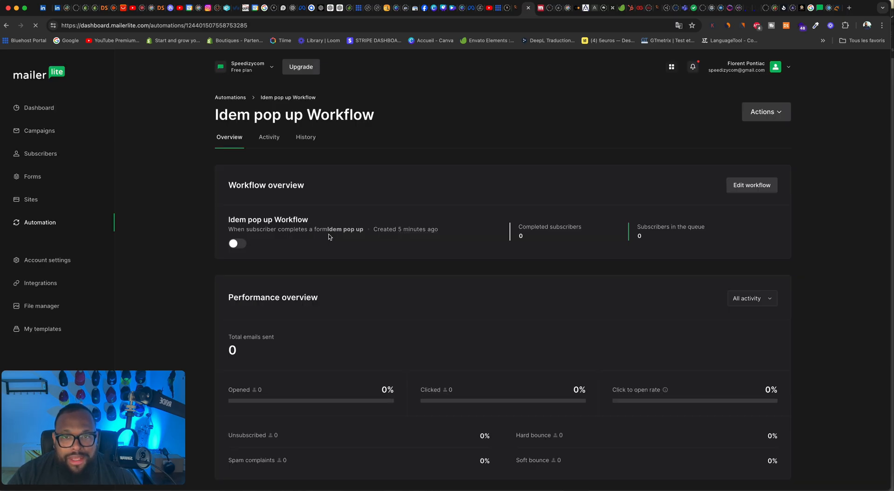
{"action": "scroll", "coordinate": [485, 231], "scroll_direction": "down", "scroll_amount": 2}
{"action": "scroll", "coordinate": [484, 231], "scroll_direction": "down", "scroll_amount": 4}
{"action": "scroll", "coordinate": [443, 194], "scroll_direction": "up", "scroll_amount": 4}
{"action": "scroll", "coordinate": [443, 193], "scroll_direction": "down", "scroll_amount": 3}
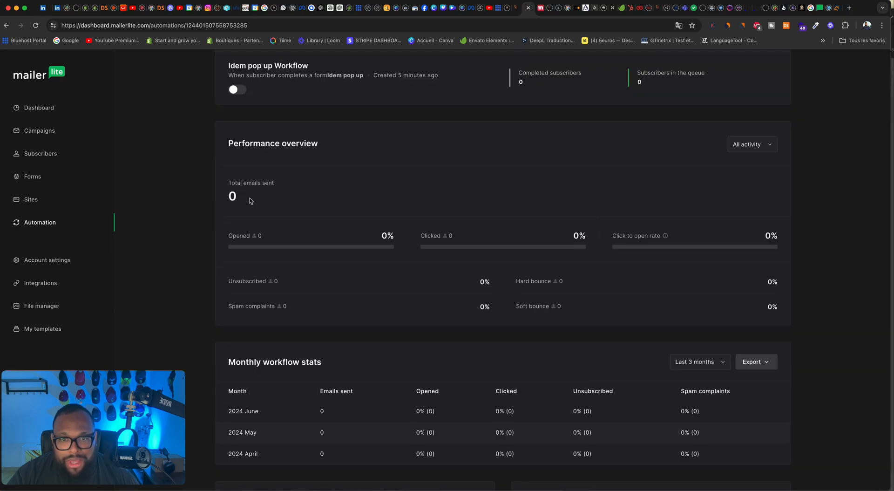
{"action": "scroll", "coordinate": [482, 247], "scroll_direction": "down", "scroll_amount": 7}
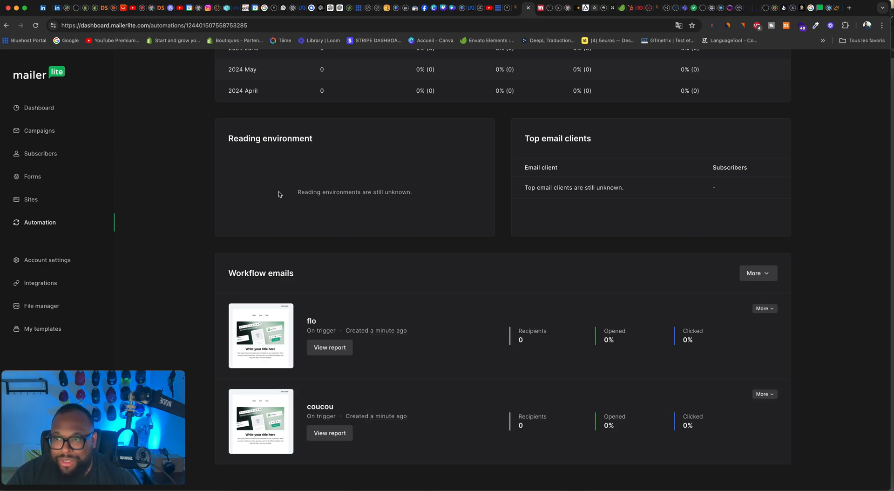
Step: Open the account settings and examine the default settings, from the sender and brand options to the social links and company details
{"action": "left_click", "coordinate": [48, 260]}
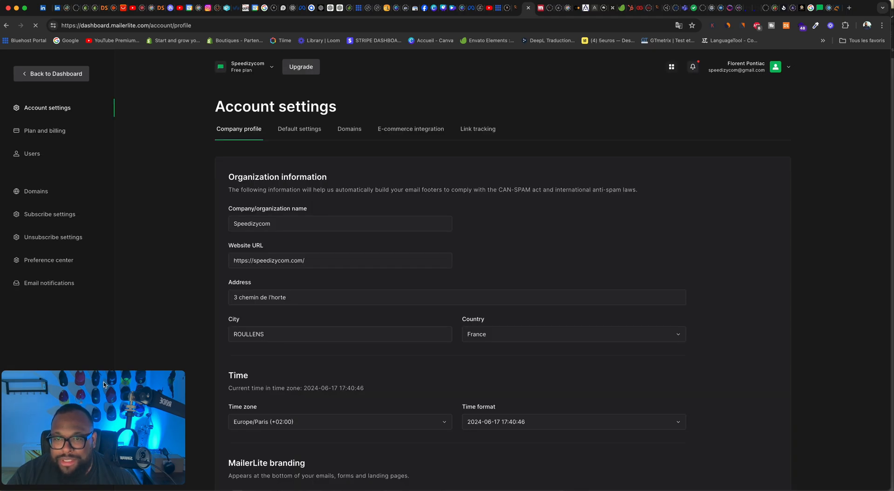
{"action": "left_click_drag", "start_coordinate": [80, 371], "coordinate": [745, 345]}
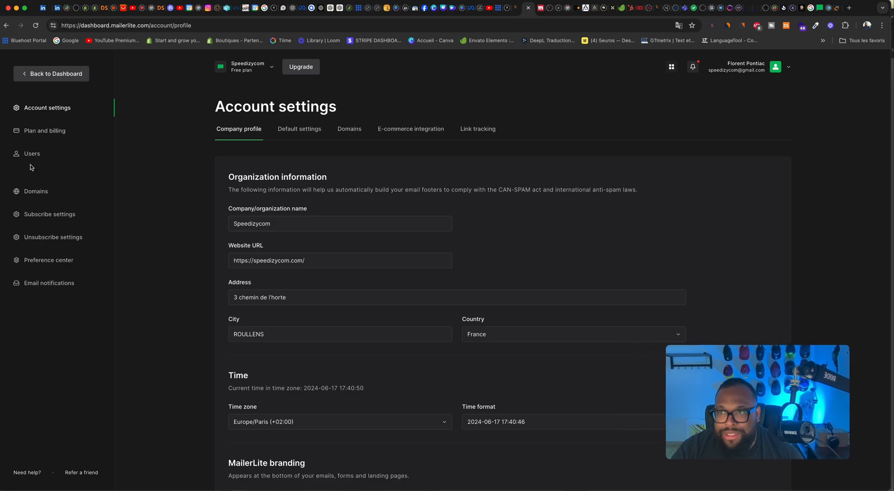
{"action": "left_click", "coordinate": [295, 133]}
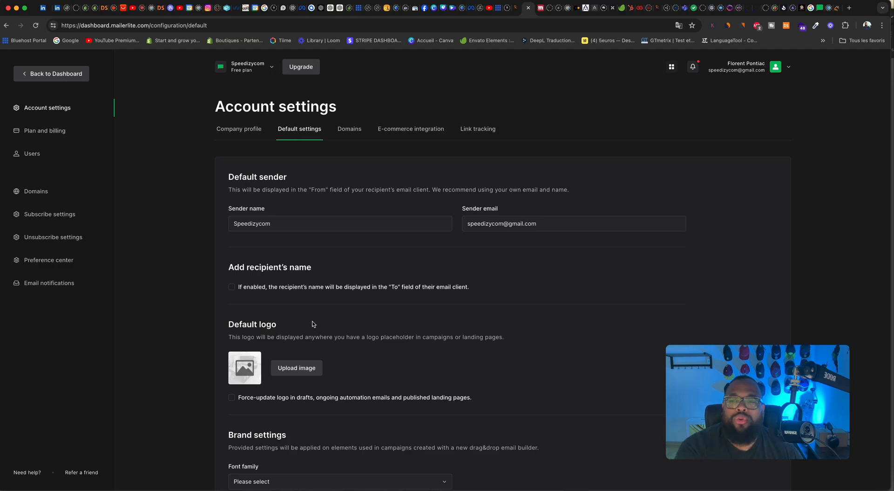
{"action": "scroll", "coordinate": [313, 321], "scroll_direction": "down", "scroll_amount": 10}
{"action": "scroll", "coordinate": [311, 319], "scroll_direction": "up", "scroll_amount": 5}
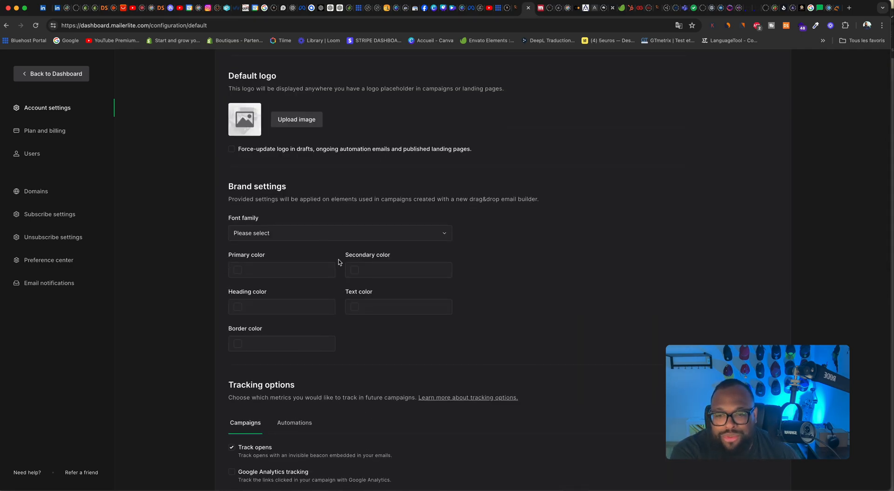
{"action": "scroll", "coordinate": [339, 262], "scroll_direction": "down", "scroll_amount": 15}
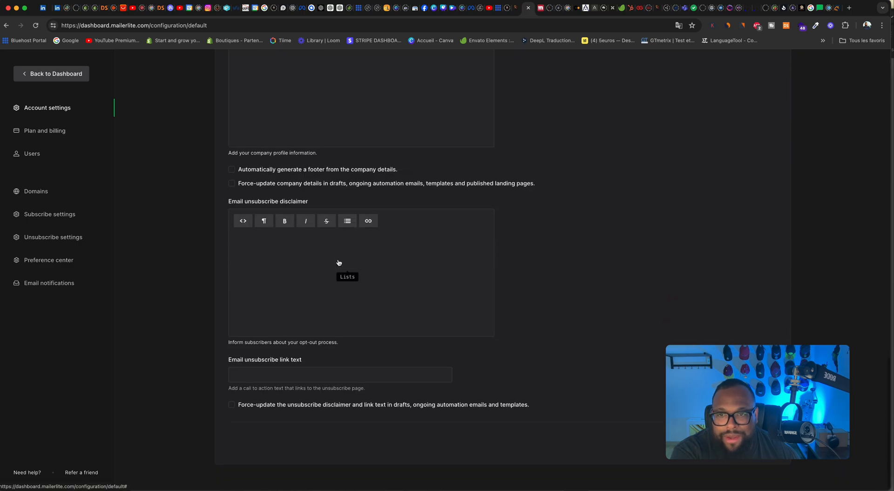
{"action": "scroll", "coordinate": [339, 262], "scroll_direction": "up", "scroll_amount": 10}
{"action": "scroll", "coordinate": [339, 262], "scroll_direction": "down", "scroll_amount": 6}
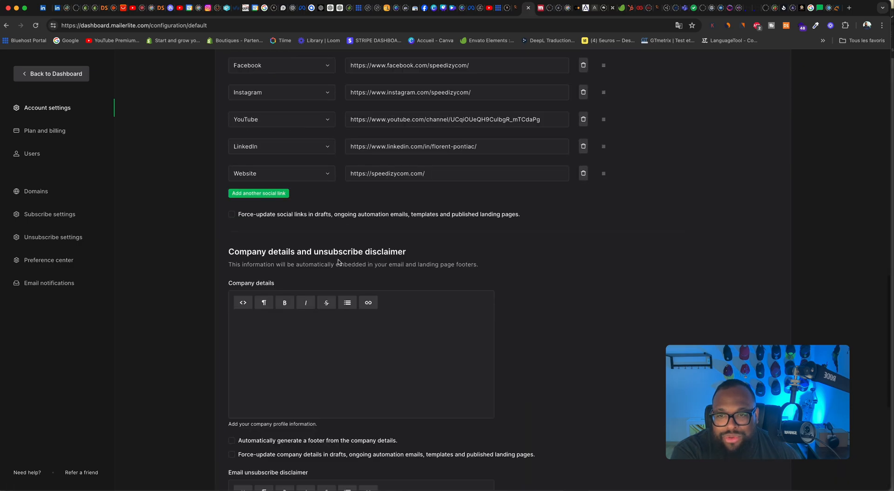
{"action": "scroll", "coordinate": [297, 328], "scroll_direction": "down", "scroll_amount": 2}
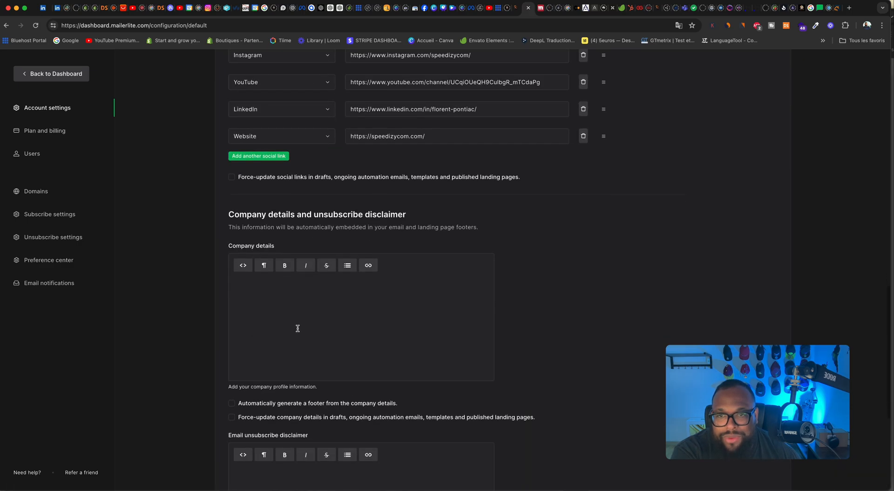
Step: Translate the page into French and review the default settings, from the unsubscribe disclaimer back up to the default sender
{"action": "right_click", "coordinate": [656, 229]}
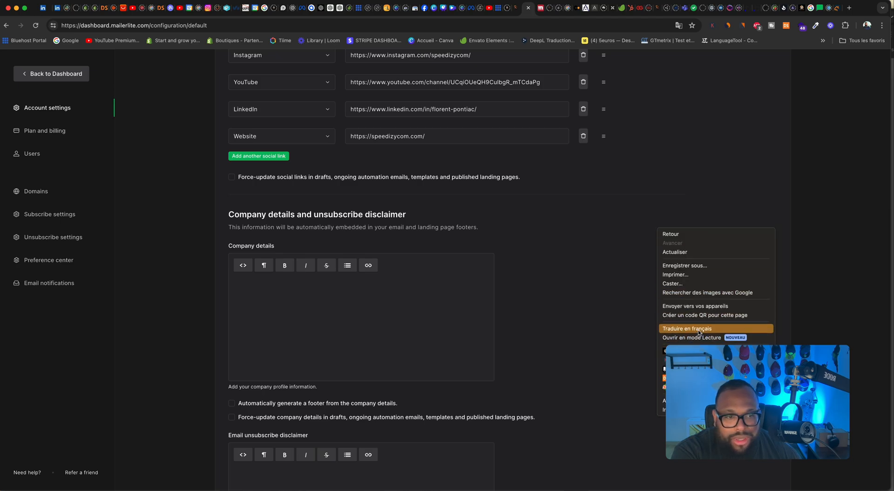
{"action": "left_click", "coordinate": [681, 329]}
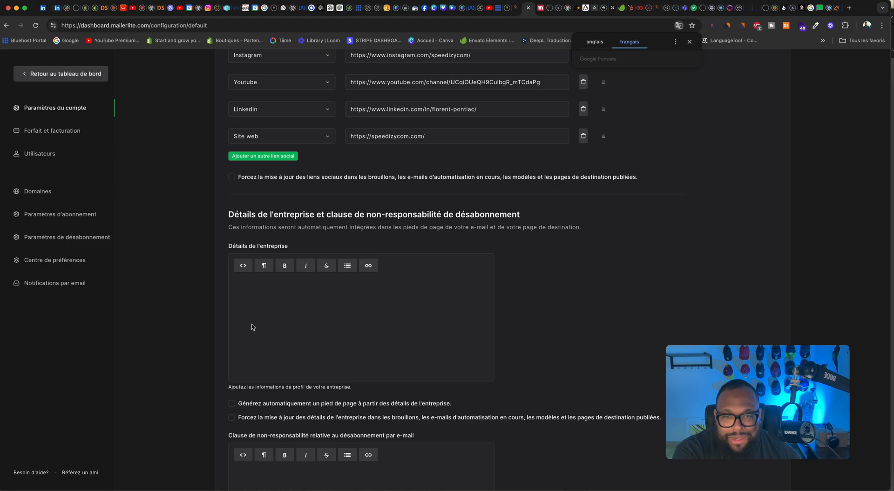
{"action": "scroll", "coordinate": [270, 310], "scroll_direction": "down", "scroll_amount": 5}
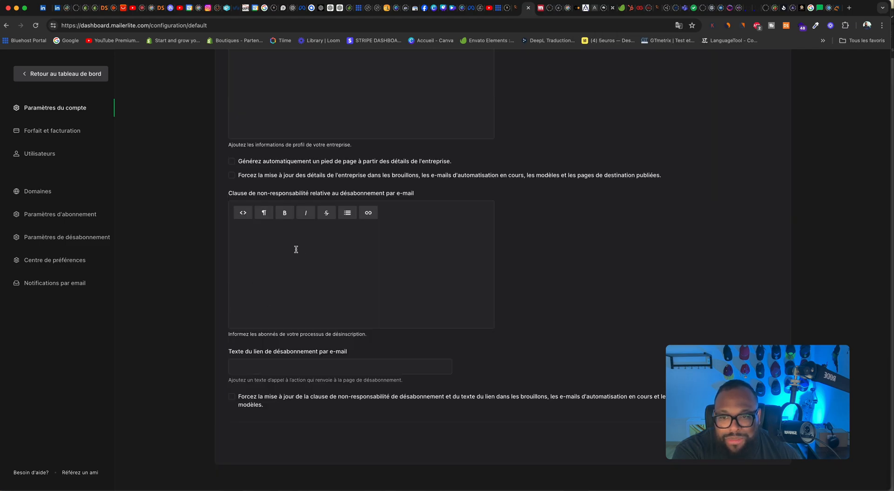
{"action": "scroll", "coordinate": [279, 256], "scroll_direction": "up", "scroll_amount": 1}
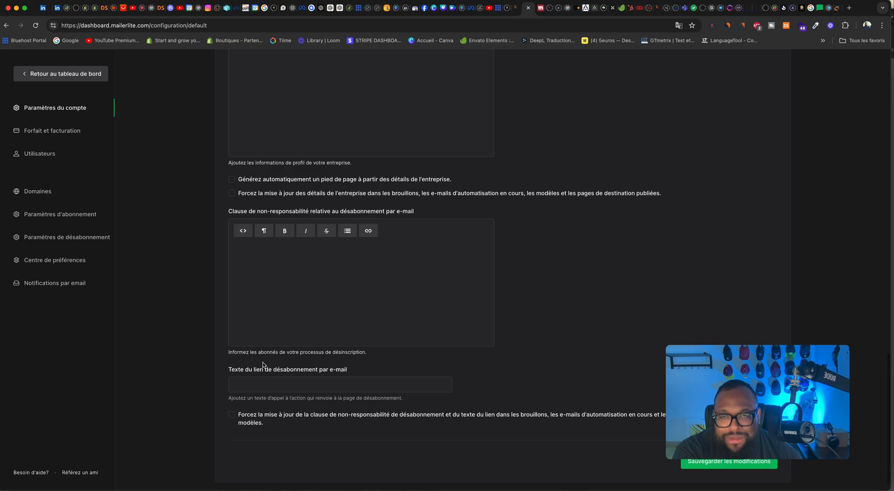
{"action": "scroll", "coordinate": [279, 256], "scroll_direction": "up", "scroll_amount": 7}
{"action": "scroll", "coordinate": [263, 356], "scroll_direction": "up", "scroll_amount": 8}
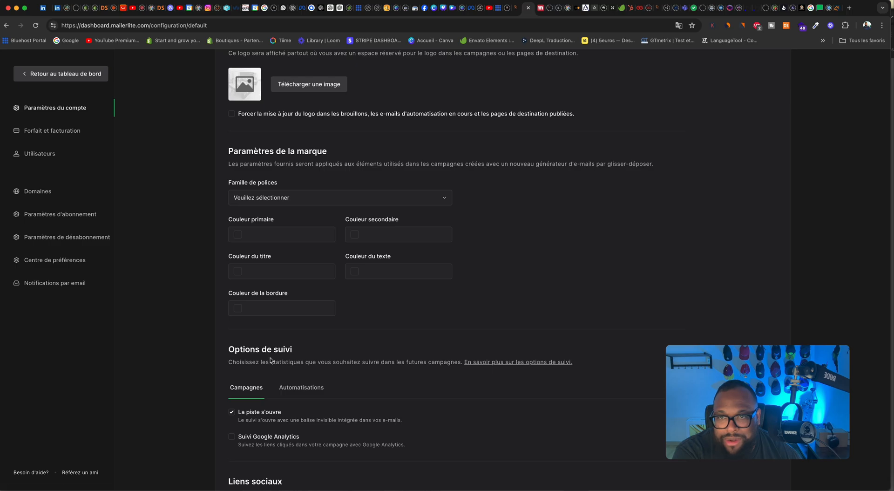
{"action": "scroll", "coordinate": [271, 360], "scroll_direction": "up", "scroll_amount": 4}
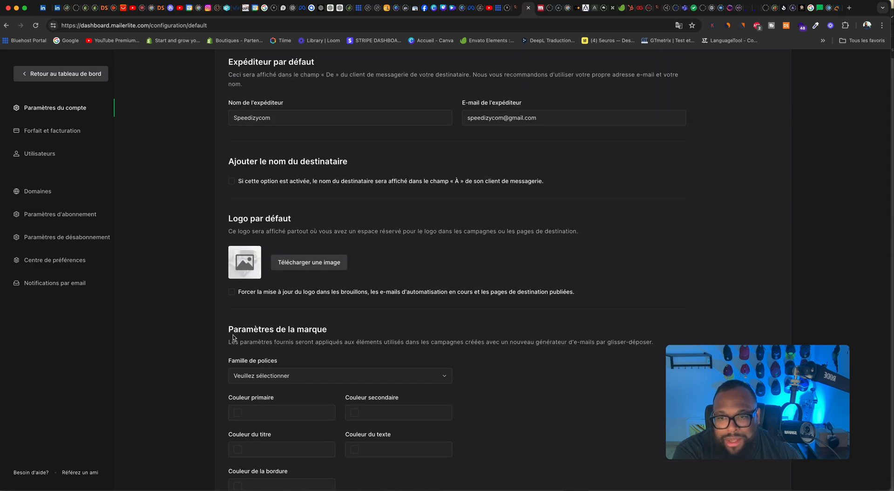
{"action": "scroll", "coordinate": [282, 342], "scroll_direction": "down", "scroll_amount": 3}
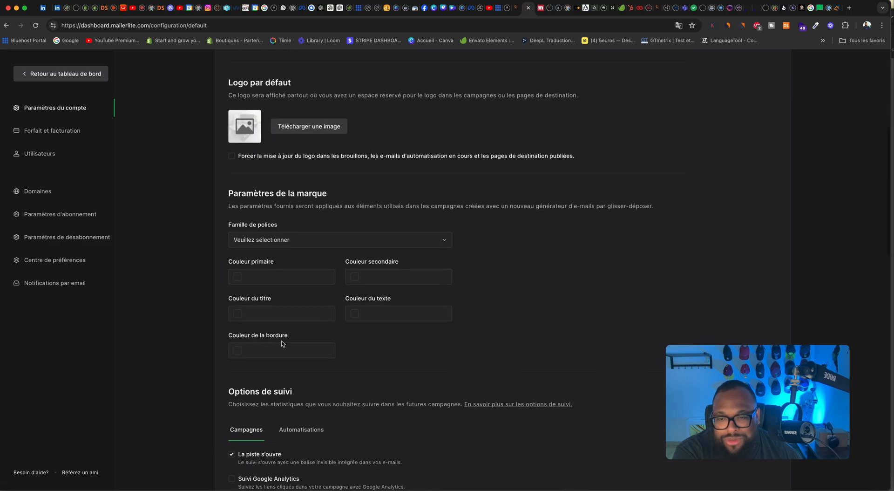
{"action": "scroll", "coordinate": [272, 333], "scroll_direction": "up", "scroll_amount": 3}
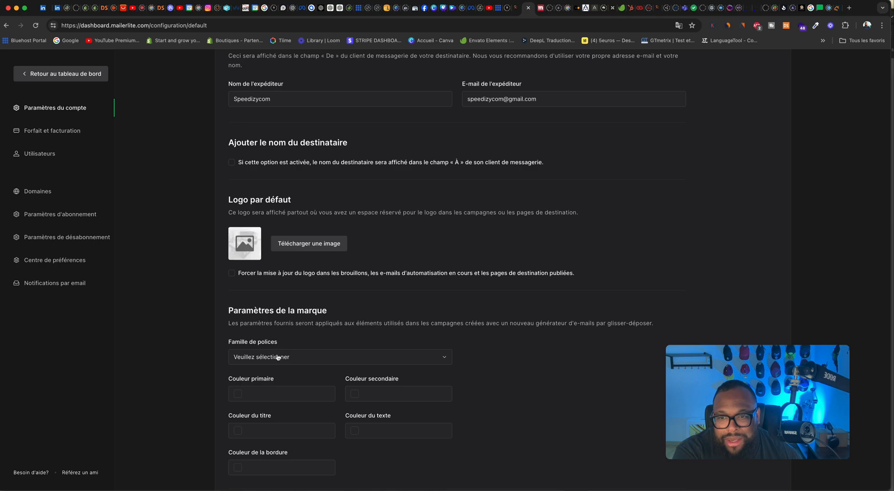
{"action": "scroll", "coordinate": [294, 347], "scroll_direction": "up", "scroll_amount": 3}
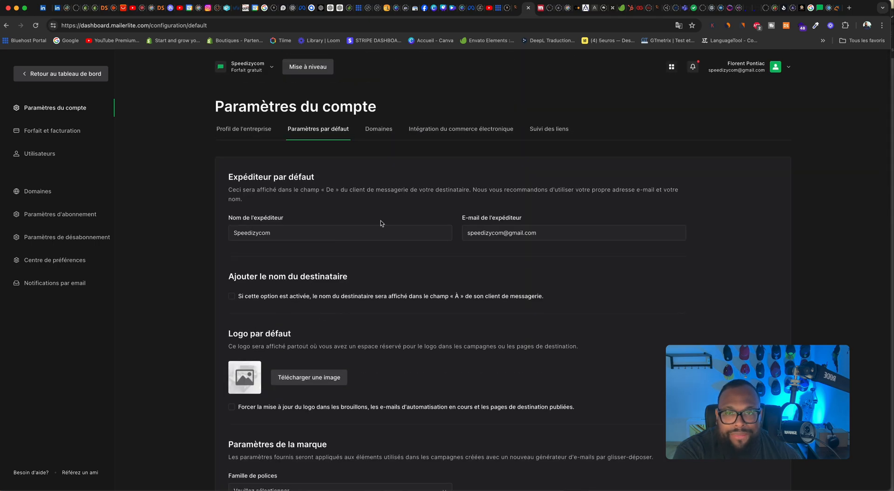
Step: Check the account's domain settings and browse the available integrations, including the developer API page
{"action": "left_click", "coordinate": [379, 134]}
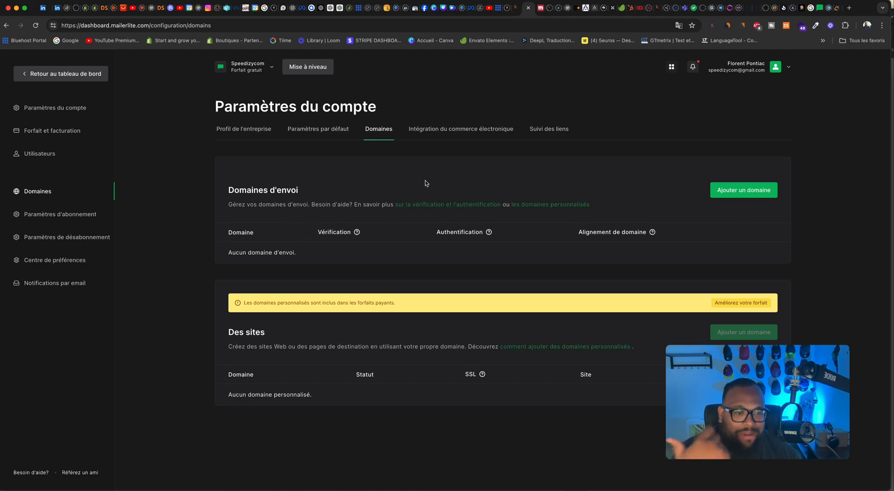
{"action": "left_click", "coordinate": [445, 132]}
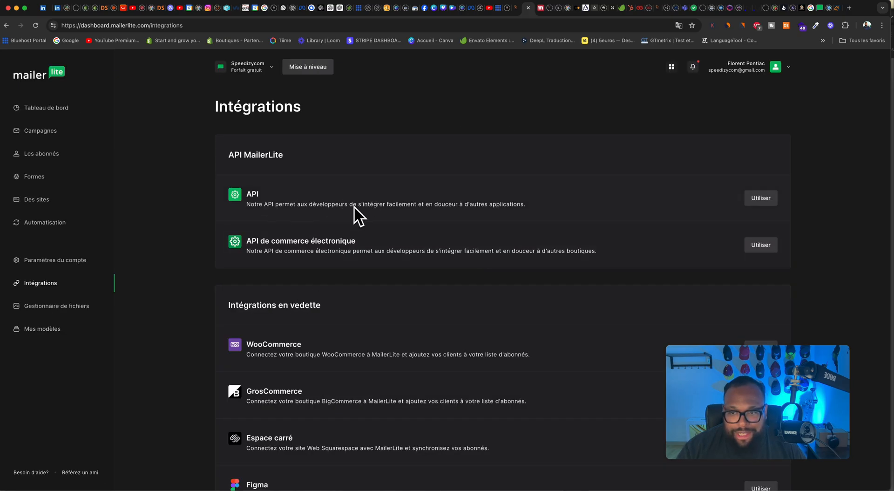
{"action": "scroll", "coordinate": [353, 211], "scroll_direction": "down", "scroll_amount": 5}
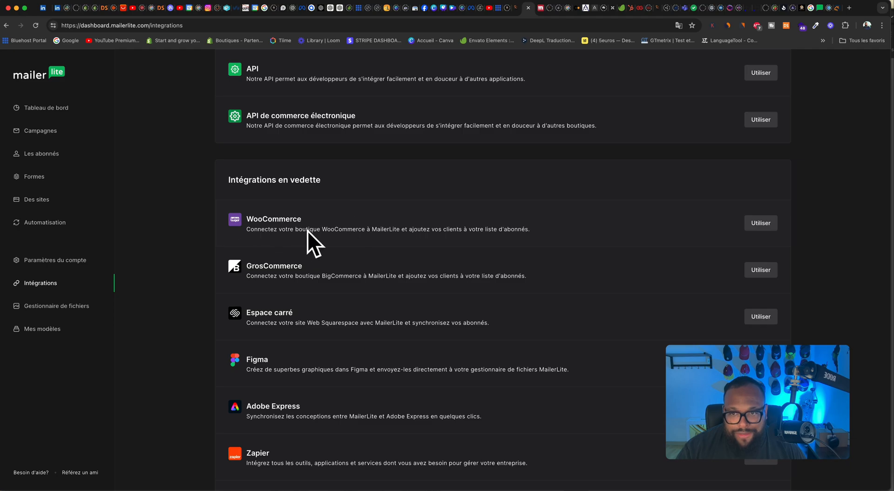
{"action": "scroll", "coordinate": [320, 233], "scroll_direction": "down", "scroll_amount": 5}
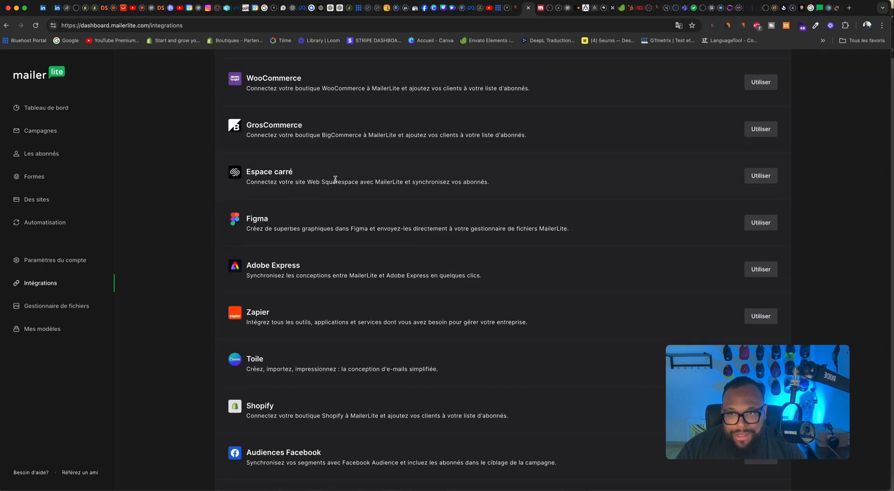
{"action": "scroll", "coordinate": [333, 179], "scroll_direction": "down", "scroll_amount": 8}
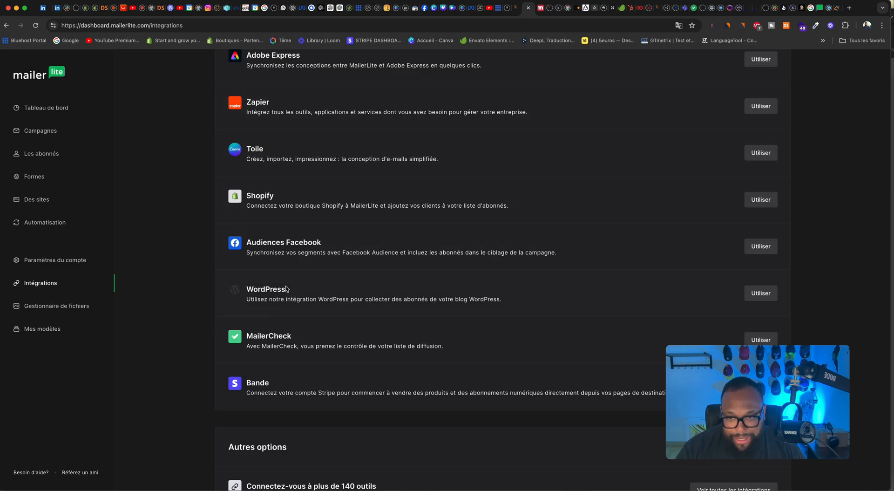
{"action": "scroll", "coordinate": [309, 324], "scroll_direction": "down", "scroll_amount": 2}
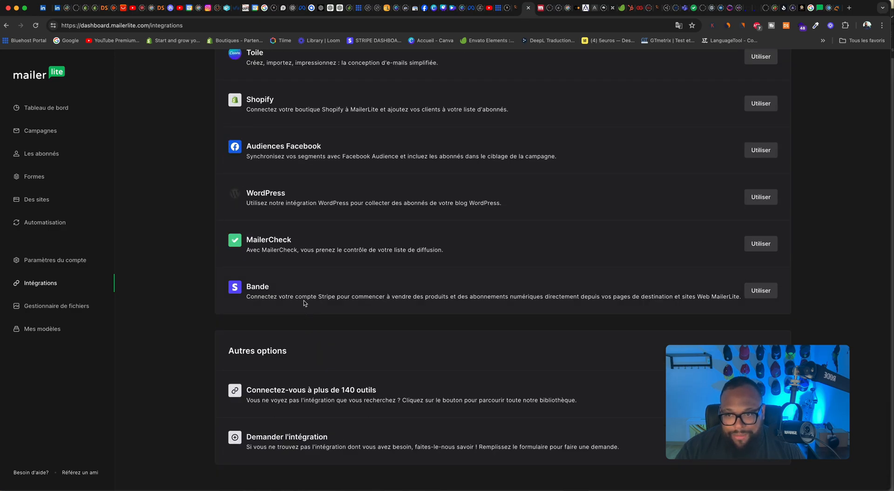
{"action": "scroll", "coordinate": [305, 303], "scroll_direction": "up", "scroll_amount": 15}
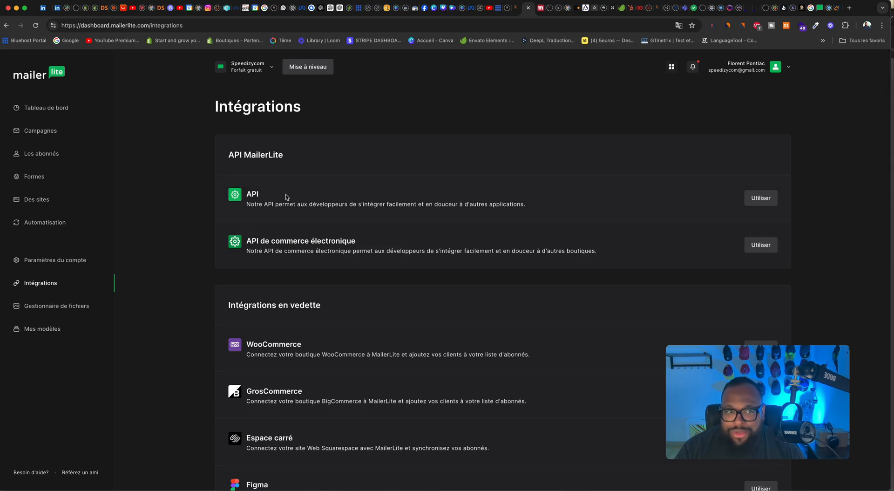
{"action": "left_click", "coordinate": [768, 199]}
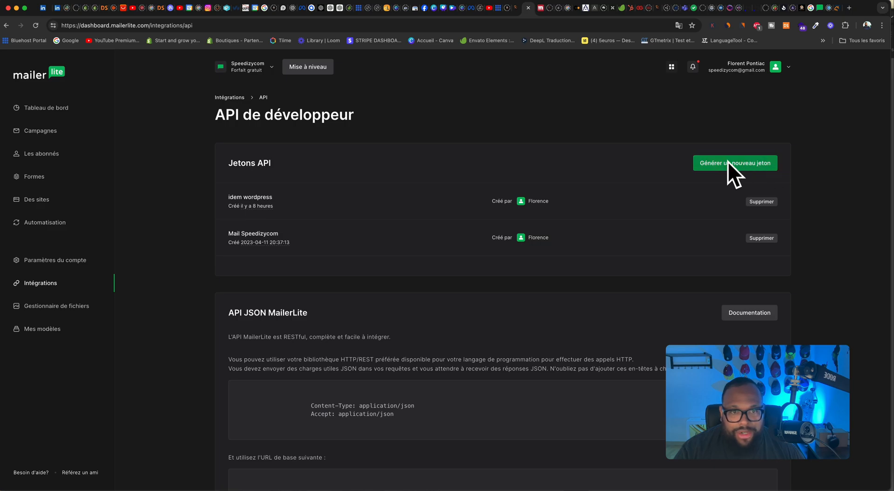
Step: Review the plan, billing information, payment methods and invoices, along with the account's users and domains
{"action": "left_click", "coordinate": [55, 260]}
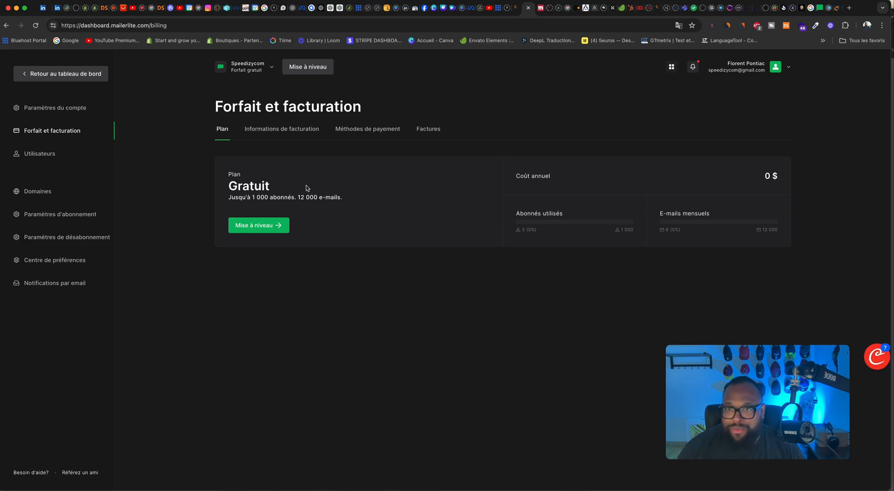
{"action": "left_click", "coordinate": [267, 133]}
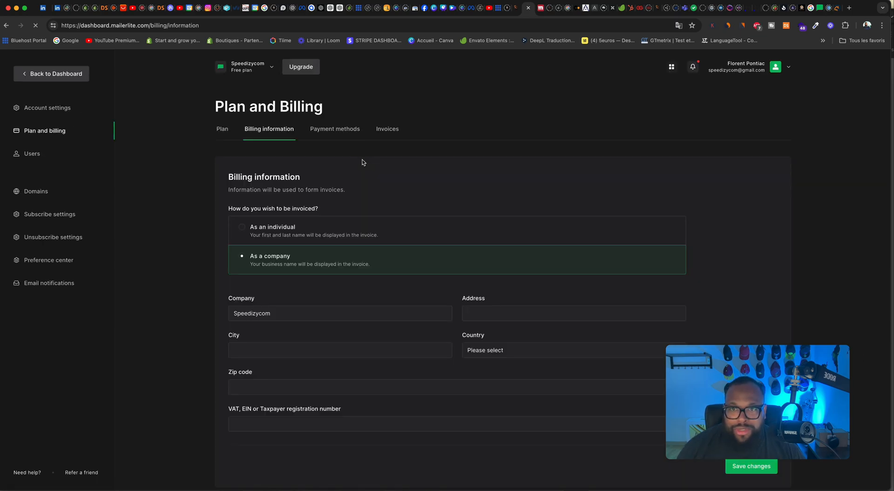
{"action": "left_click", "coordinate": [370, 132]}
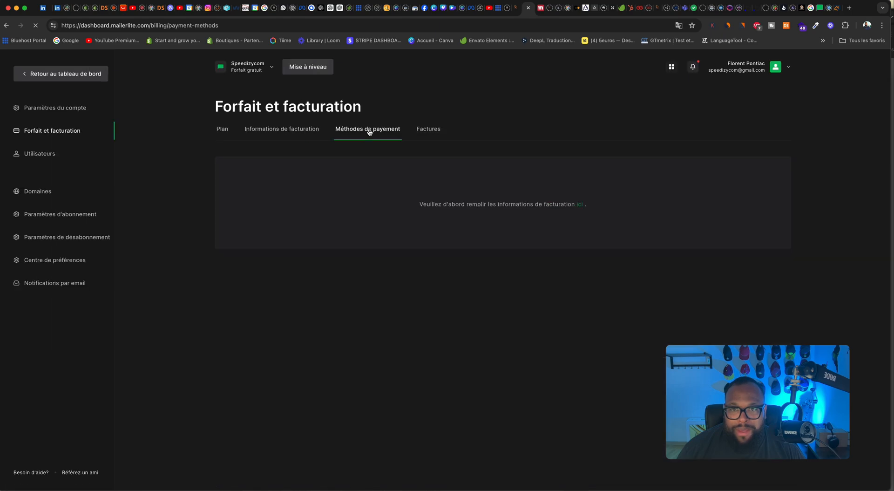
{"action": "left_click", "coordinate": [426, 130]}
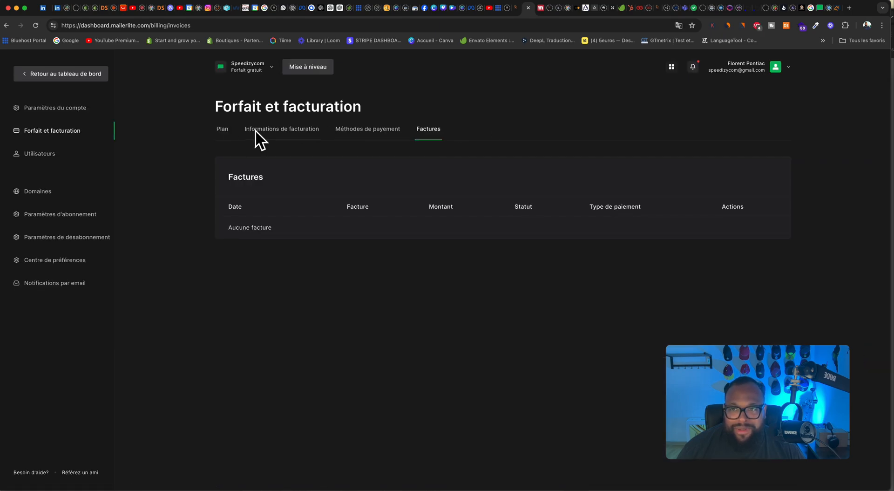
{"action": "left_click", "coordinate": [39, 153]}
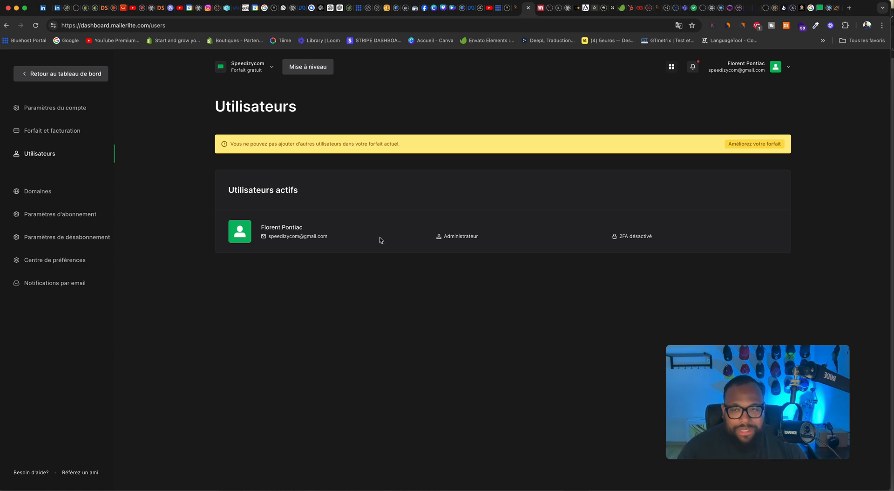
{"action": "left_click", "coordinate": [67, 199]}
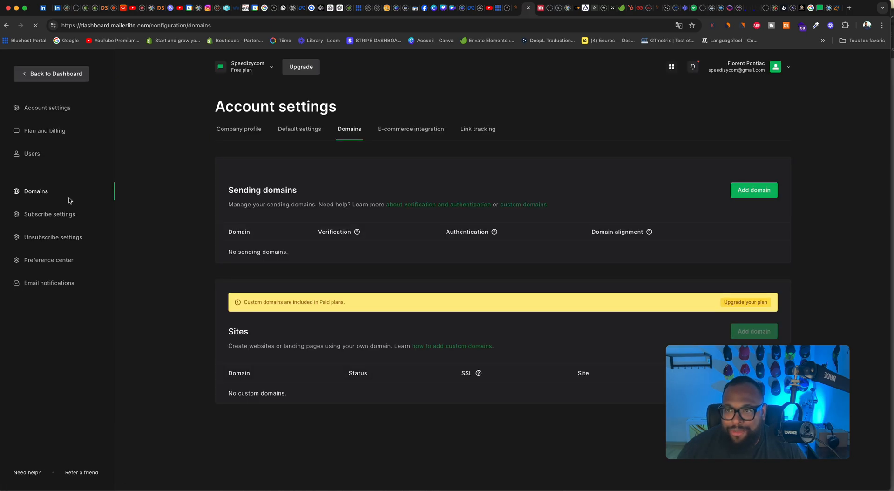
Step: Examine the double opt-in confirmation e-mail and the confirmation thank-you page in the subscribe settings
{"action": "left_click", "coordinate": [88, 216]}
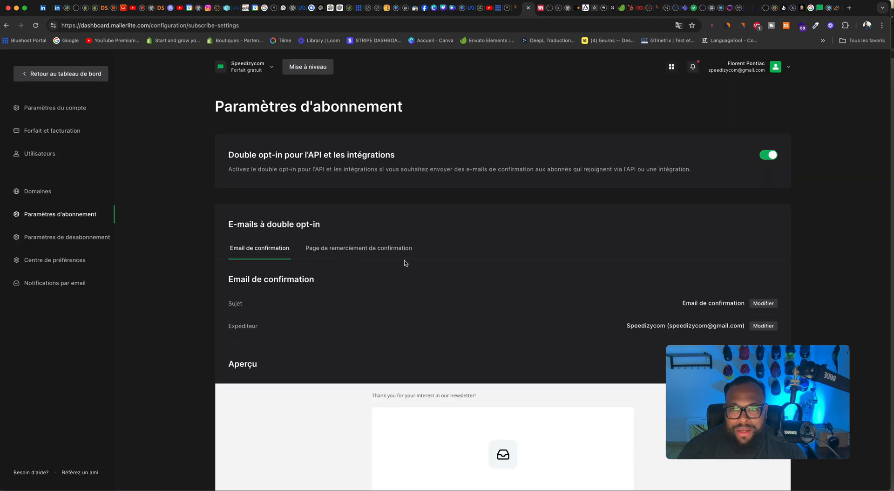
{"action": "scroll", "coordinate": [405, 260], "scroll_direction": "down", "scroll_amount": 2}
{"action": "scroll", "coordinate": [544, 237], "scroll_direction": "up", "scroll_amount": 2}
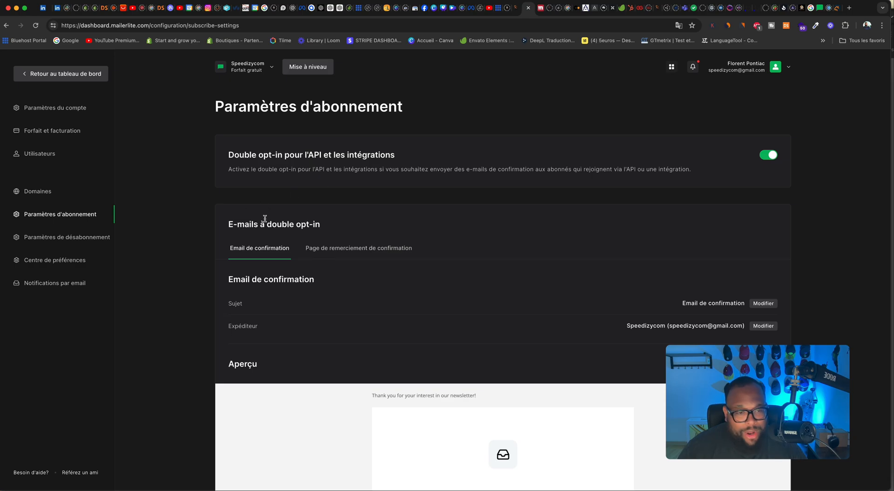
{"action": "scroll", "coordinate": [361, 233], "scroll_direction": "down", "scroll_amount": 5}
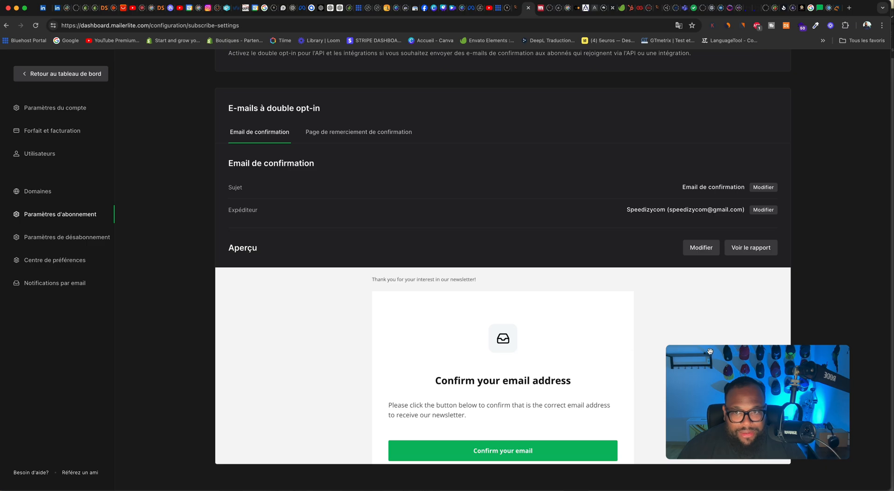
{"action": "left_click", "coordinate": [380, 138]}
{"action": "scroll", "coordinate": [529, 286], "scroll_direction": "down", "scroll_amount": 3}
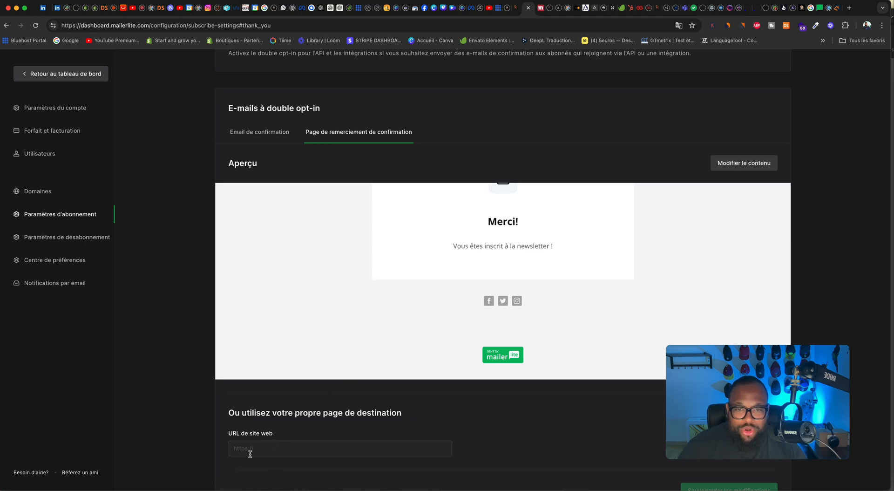
{"action": "left_click", "coordinate": [260, 135]}
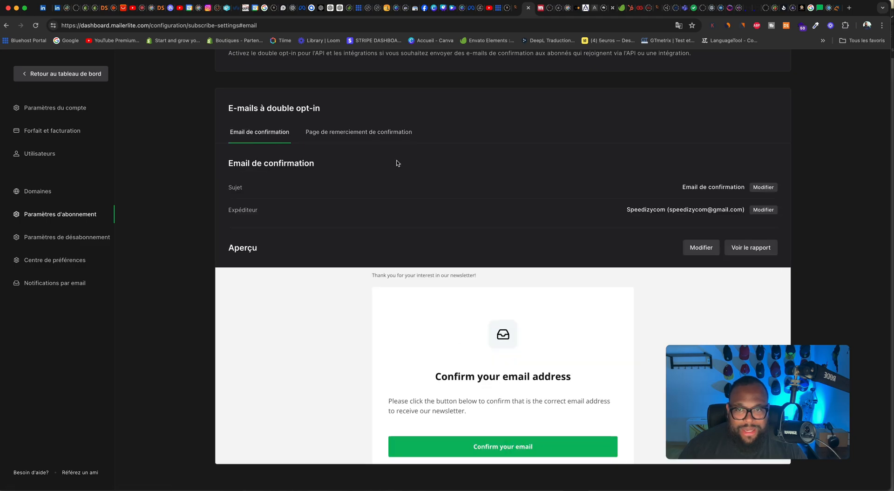
Step: Check the confirmation thank-you page, and preview the unsubscribe form in French in the unsubscribe settings
{"action": "left_click", "coordinate": [364, 135]}
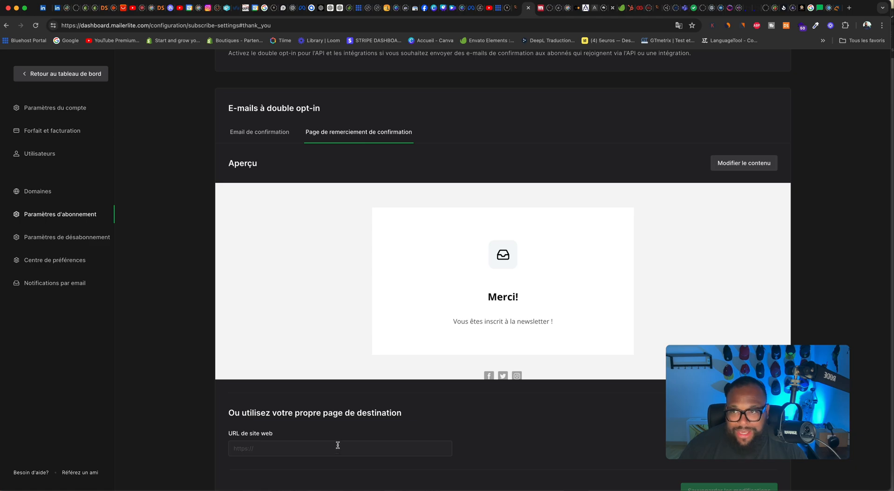
{"action": "left_click", "coordinate": [78, 237]}
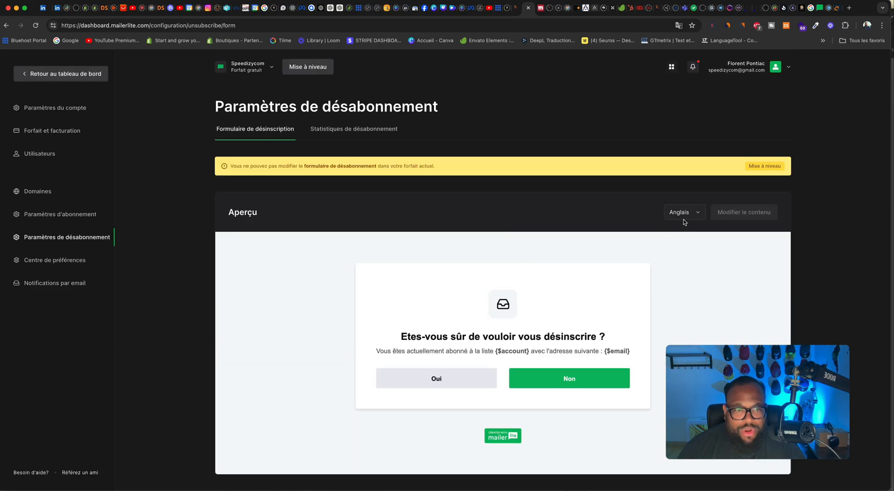
{"action": "left_click", "coordinate": [681, 216]}
{"action": "left_click", "coordinate": [680, 244]}
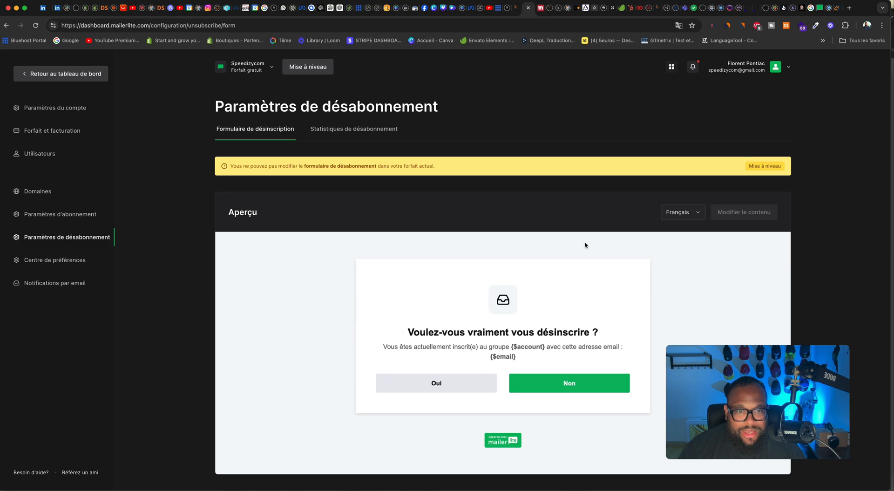
{"action": "scroll", "coordinate": [625, 318], "scroll_direction": "down", "scroll_amount": 1}
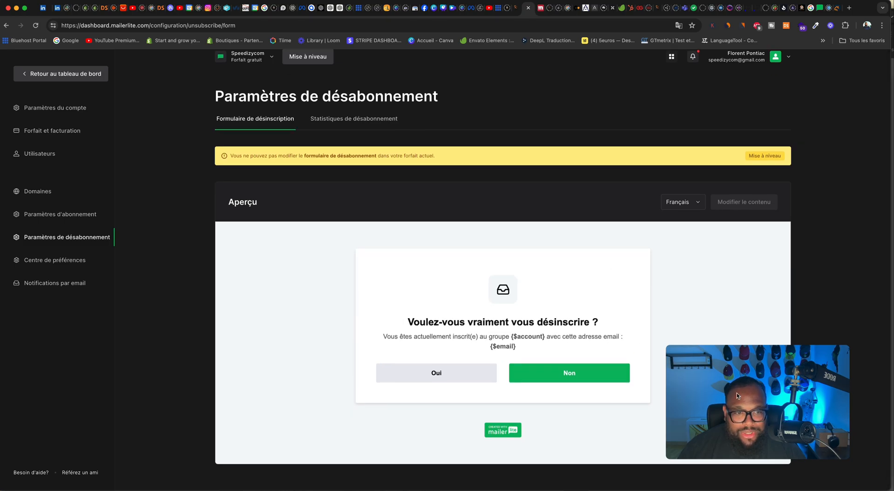
{"action": "left_click_drag", "start_coordinate": [714, 391], "coordinate": [773, 336]}
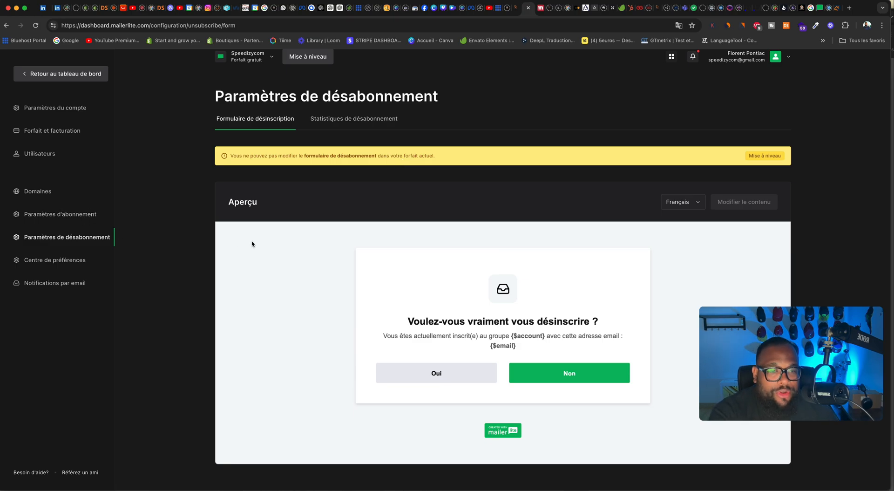
Step: Check the preference center and the subscriber e-mail notification settings, and leave the account settings
{"action": "left_click", "coordinate": [59, 260]}
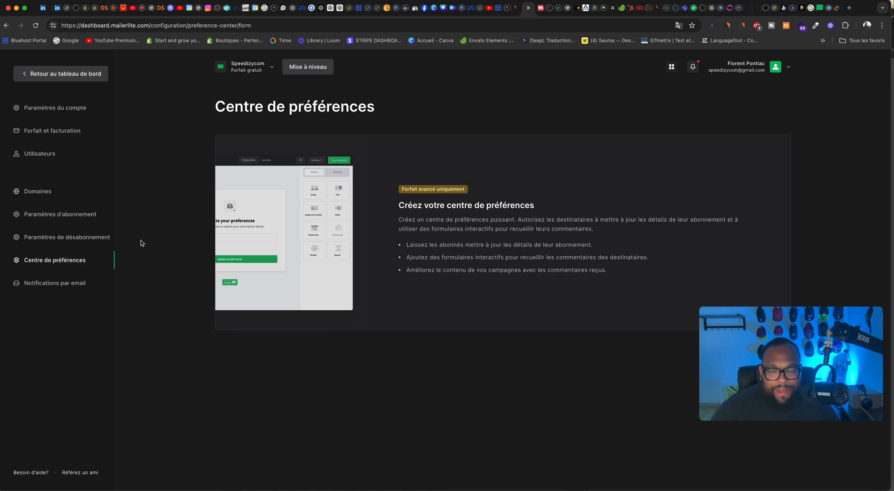
{"action": "left_click", "coordinate": [74, 283]}
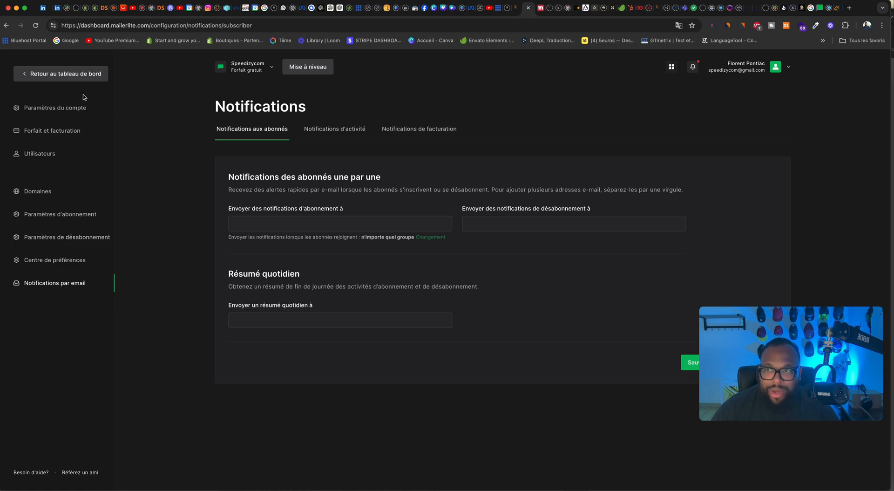
{"action": "left_click", "coordinate": [91, 76]}
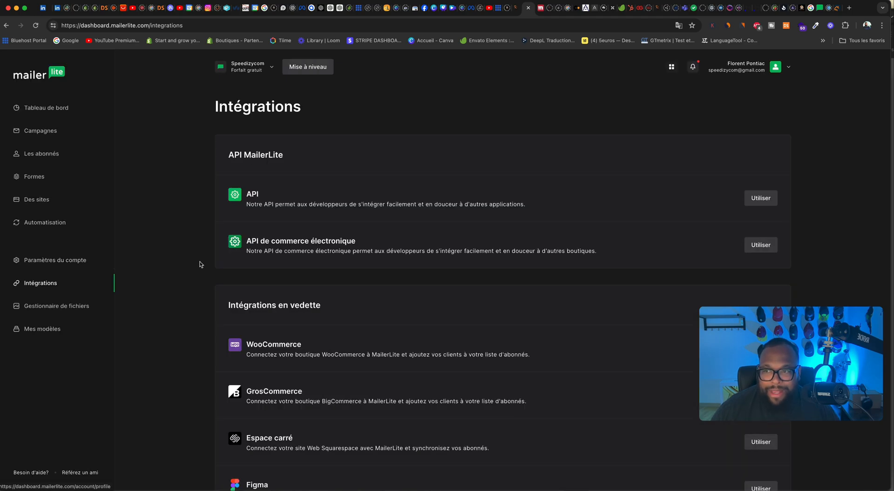
Step: Browse the available integrations from the MailerLite API to the featured tools, and check the landing page templates
{"action": "scroll", "coordinate": [284, 207], "scroll_direction": "down", "scroll_amount": 5}
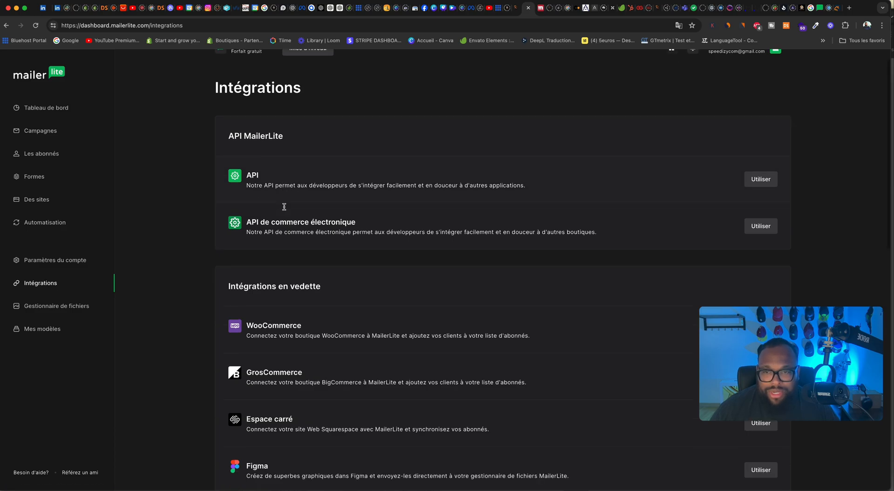
{"action": "scroll", "coordinate": [284, 209], "scroll_direction": "down", "scroll_amount": 6}
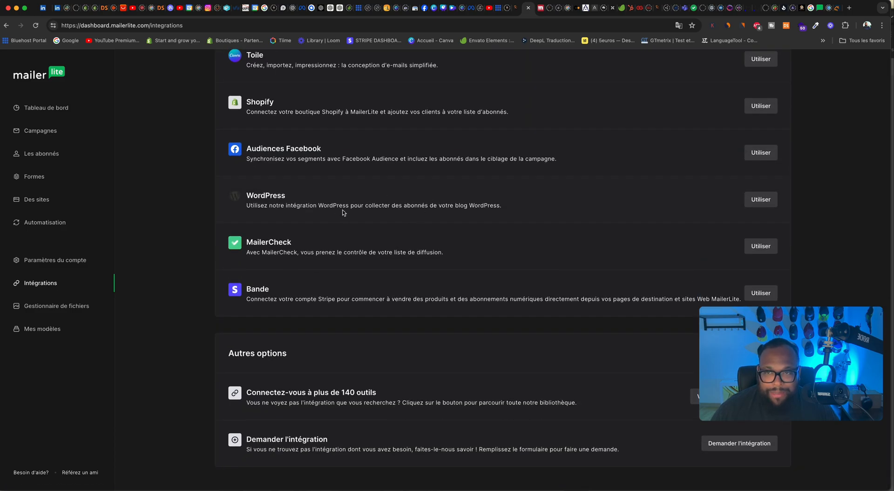
{"action": "scroll", "coordinate": [344, 212], "scroll_direction": "up", "scroll_amount": 3}
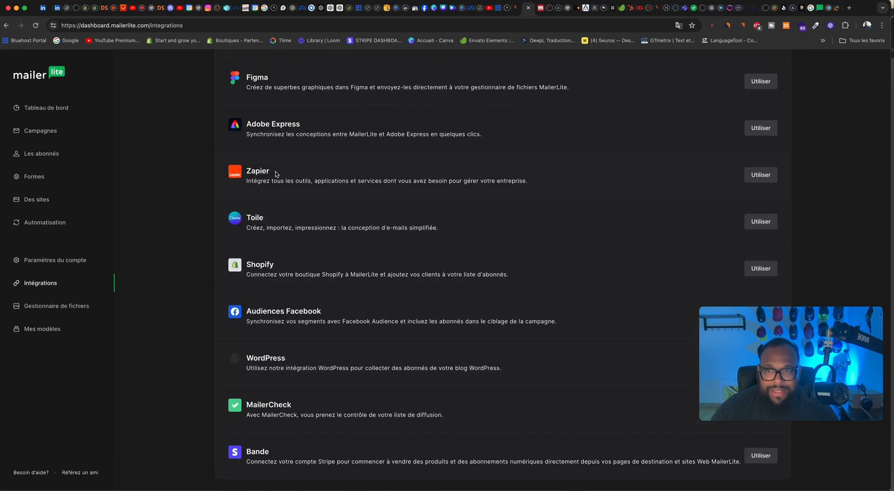
{"action": "scroll", "coordinate": [276, 174], "scroll_direction": "up", "scroll_amount": 7}
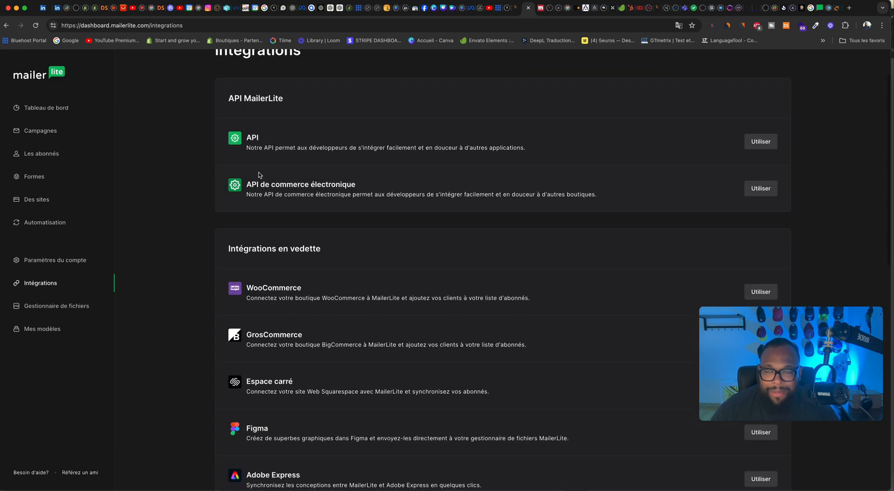
{"action": "scroll", "coordinate": [235, 173], "scroll_direction": "up", "scroll_amount": 2}
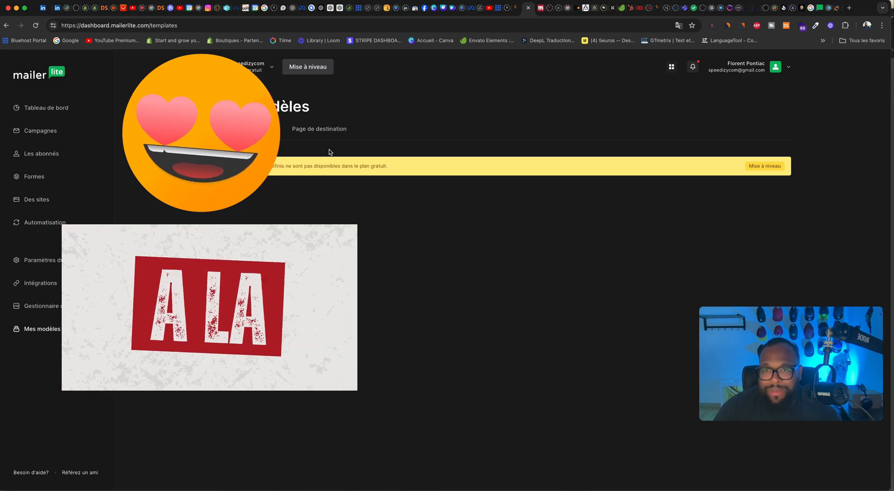
{"action": "left_click", "coordinate": [323, 130]}
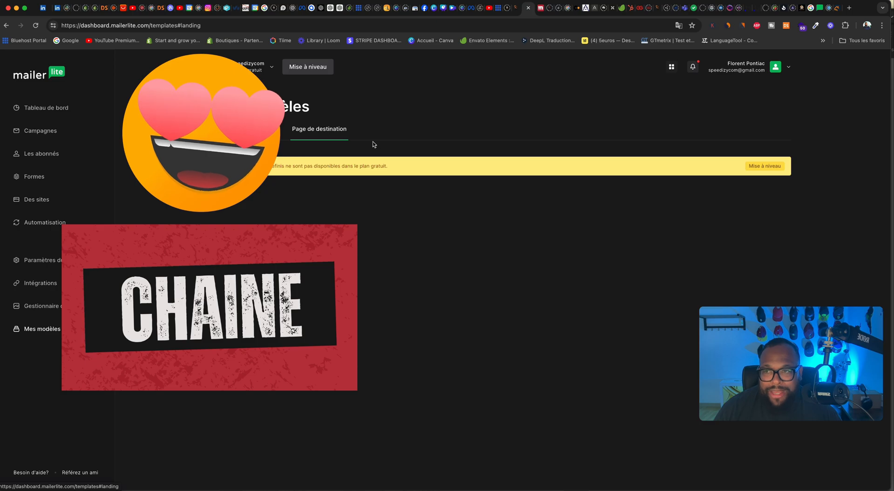
Step: Examine the open rates of the sent campaigns in the campaign list
{"action": "left_click", "coordinate": [33, 135]}
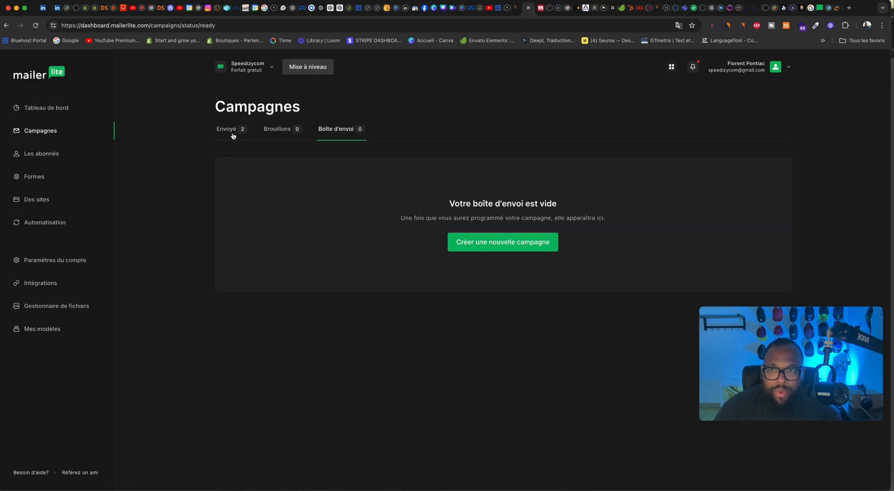
{"action": "left_click", "coordinate": [231, 136]}
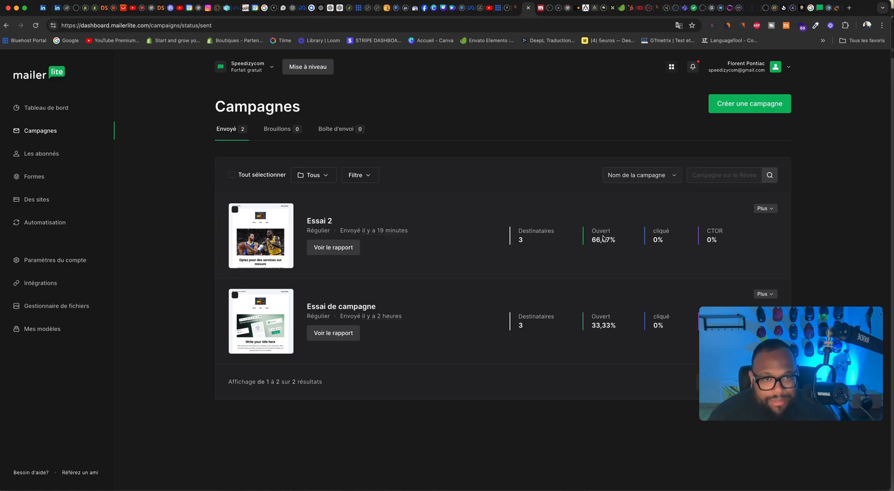
{"action": "mouse_move", "coordinate": [600, 240]}
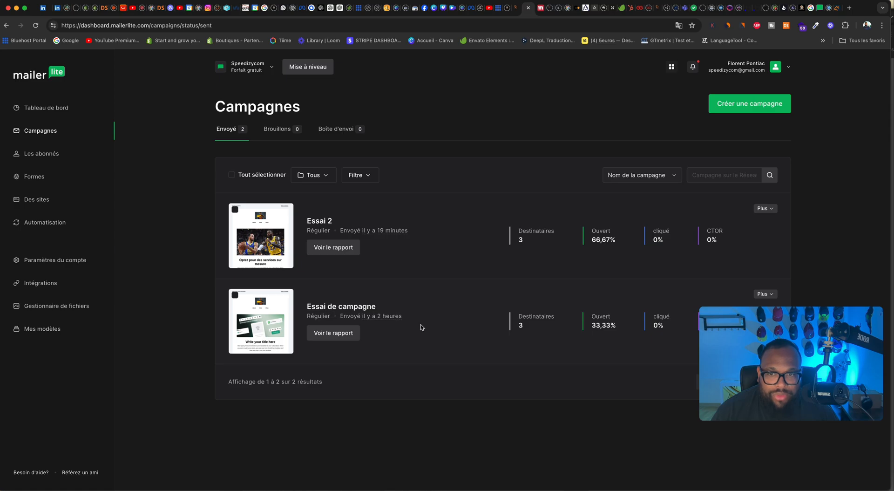
Step: Review the dashboard's performance overview, covering subscribers, campaigns, automations, forms and sites
{"action": "left_click", "coordinate": [57, 110]}
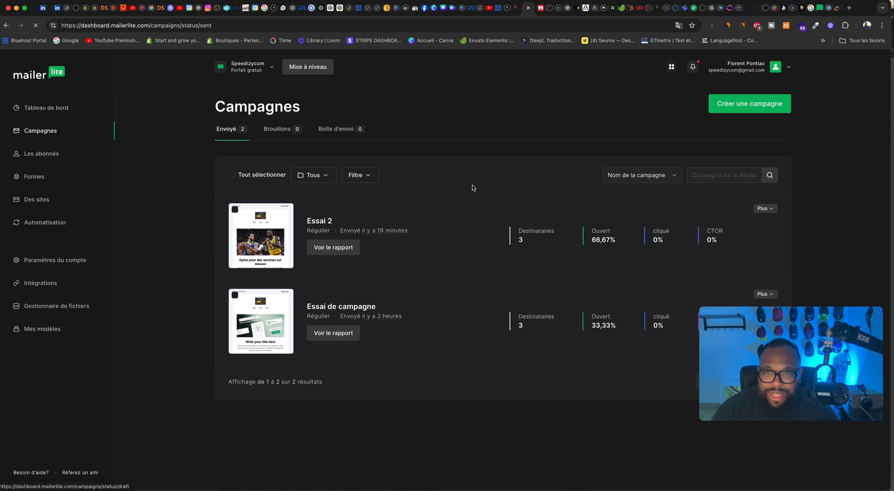
{"action": "scroll", "coordinate": [473, 195], "scroll_direction": "down", "scroll_amount": 6}
{"action": "scroll", "coordinate": [474, 195], "scroll_direction": "down", "scroll_amount": 4}
{"action": "scroll", "coordinate": [552, 139], "scroll_direction": "down", "scroll_amount": 1}
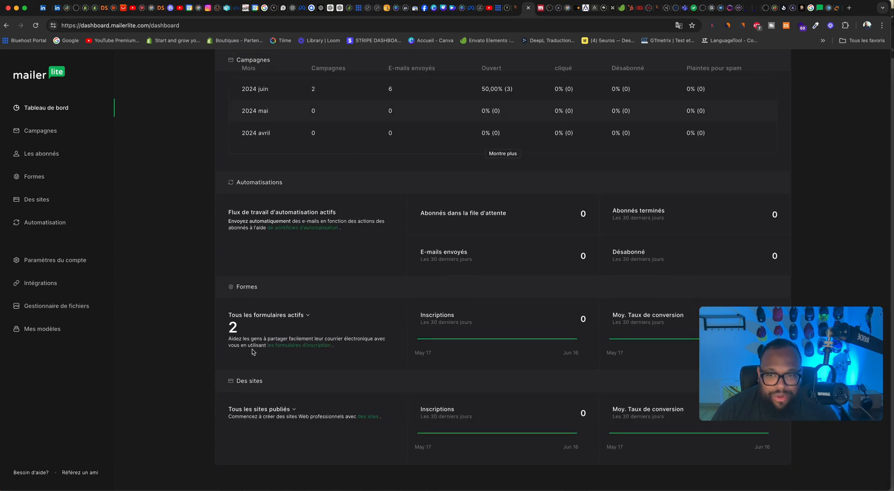
{"action": "scroll", "coordinate": [343, 280], "scroll_direction": "up", "scroll_amount": 12}
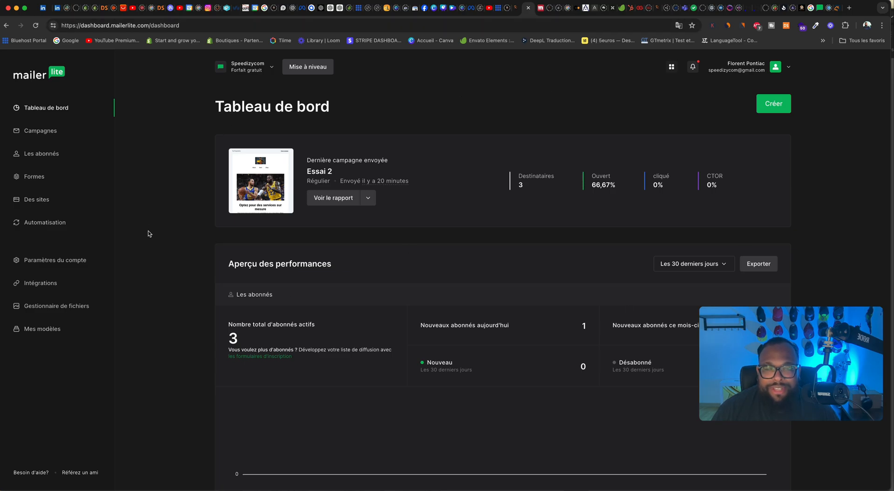
Step: Switch to the site's contact page and open the WordPress administration from it
{"action": "left_click", "coordinate": [517, 7]}
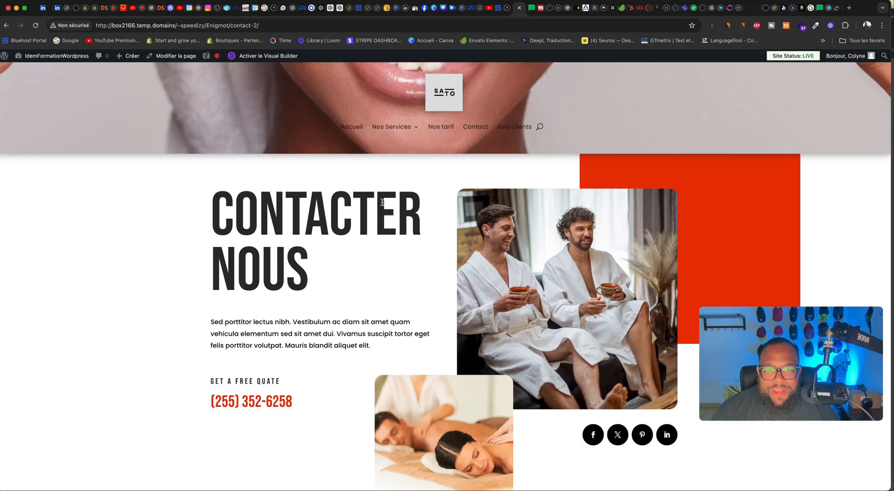
{"action": "left_click", "coordinate": [3, 55]}
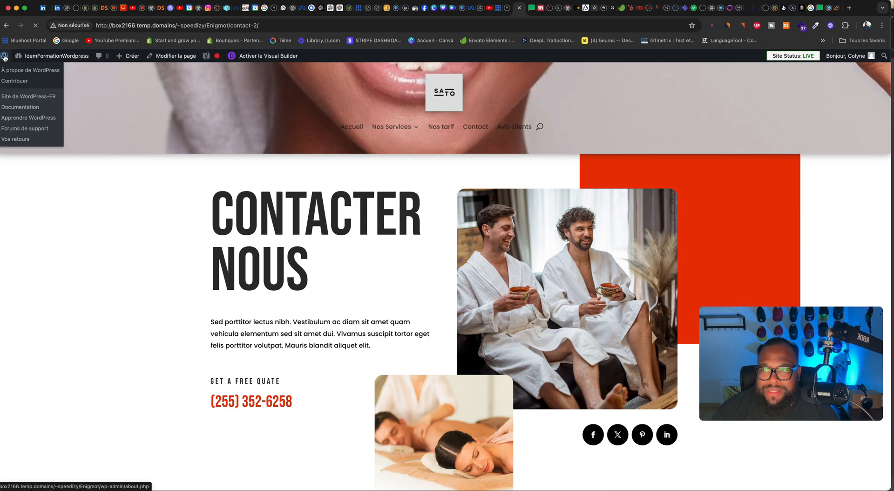
{"action": "scroll", "coordinate": [636, 246], "scroll_direction": "down", "scroll_amount": 10}
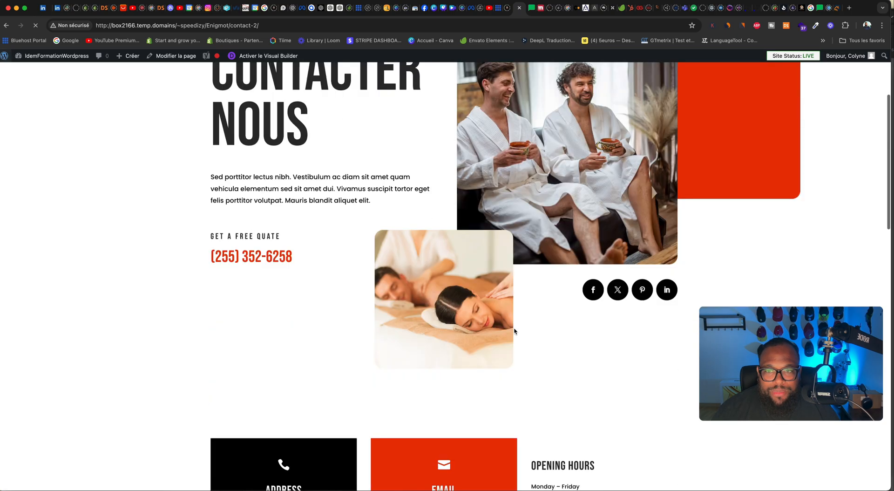
{"action": "scroll", "coordinate": [514, 331], "scroll_direction": "down", "scroll_amount": 5}
{"action": "scroll", "coordinate": [514, 331], "scroll_direction": "up", "scroll_amount": 15}
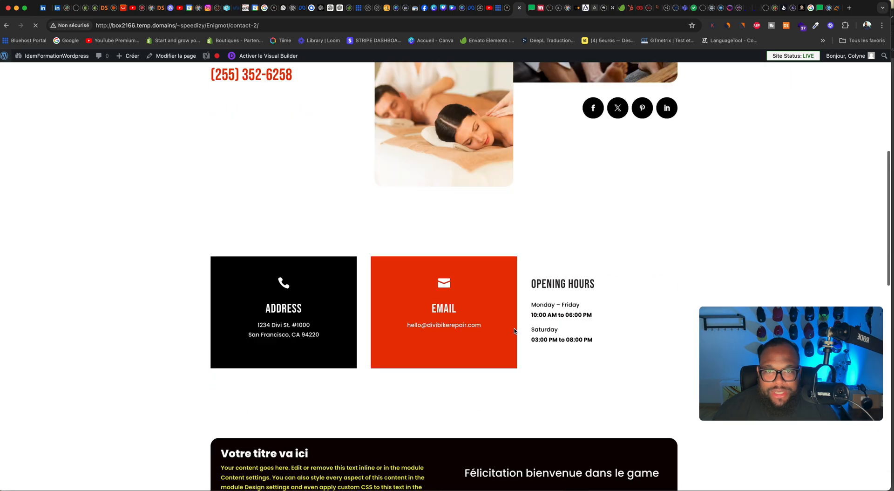
{"action": "scroll", "coordinate": [515, 331], "scroll_direction": "down", "scroll_amount": 5}
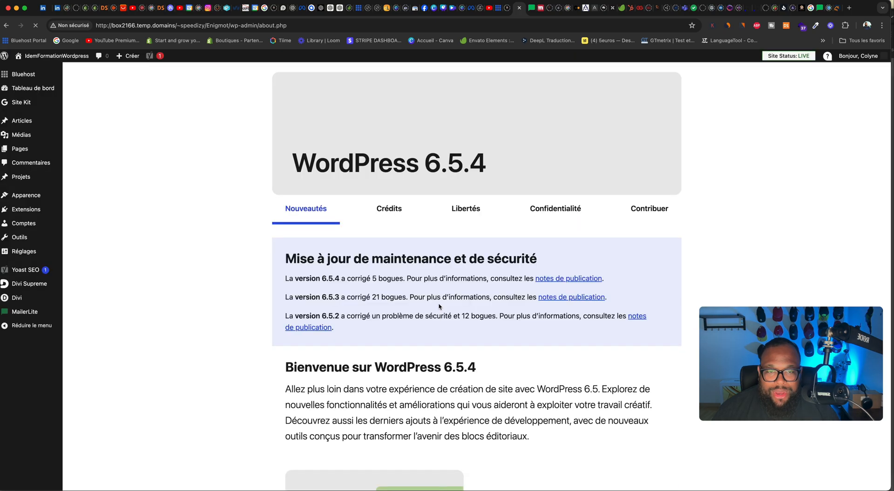
Step: Open the MailerLite plugin's signup forms in WordPress and start adding a new form
{"action": "mouse_move", "coordinate": [31, 270]}
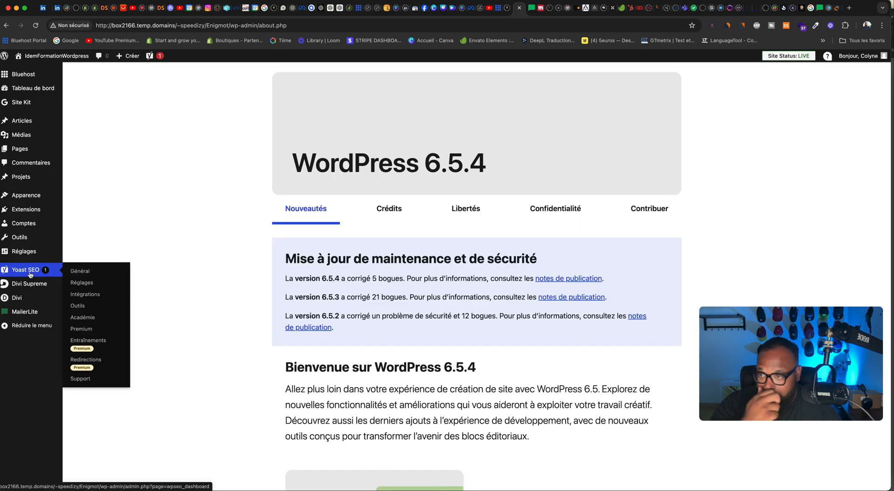
{"action": "mouse_move", "coordinate": [29, 318]}
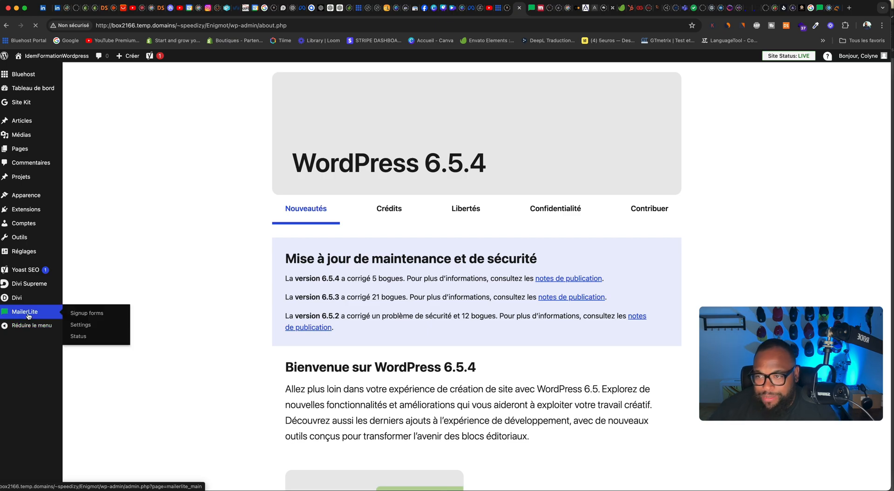
{"action": "left_click", "coordinate": [28, 316]}
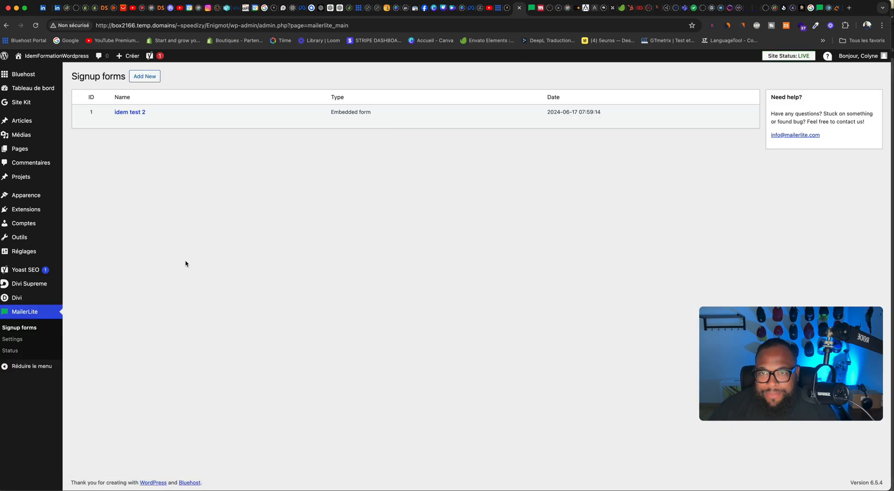
{"action": "left_click", "coordinate": [25, 340]}
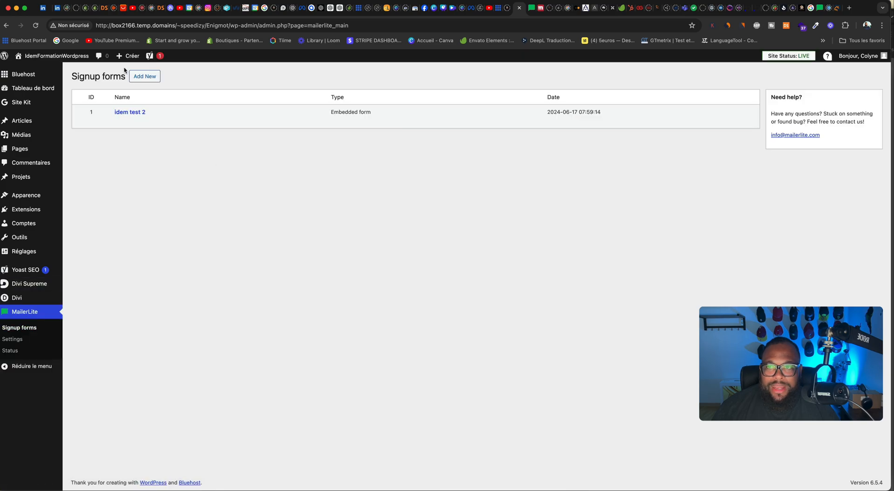
{"action": "left_click", "coordinate": [148, 79]}
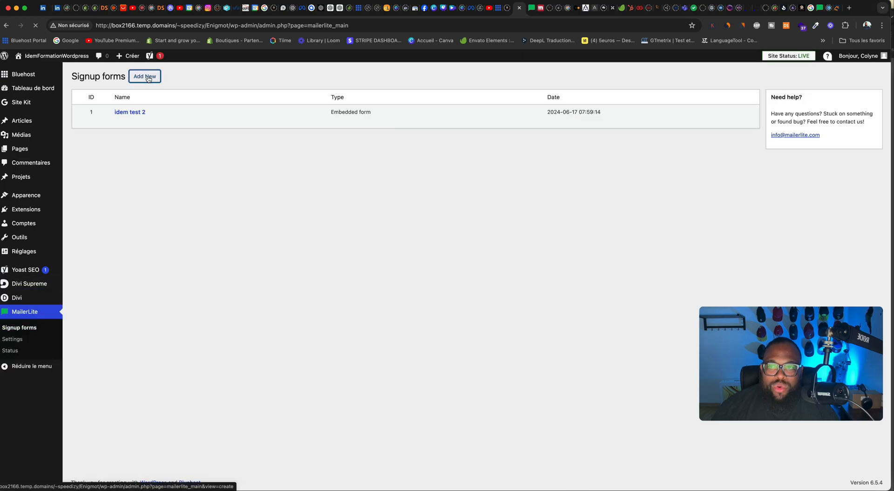